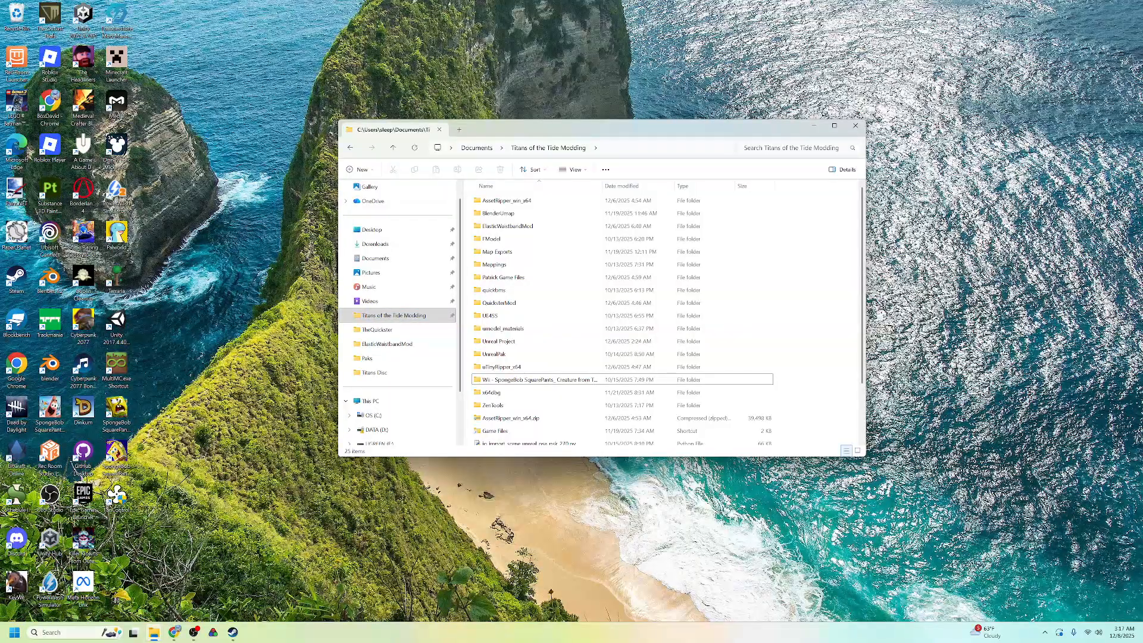
Look through the newest model listings on The Models Resource home page.
left_click_drag(0, 145, 558, 23)
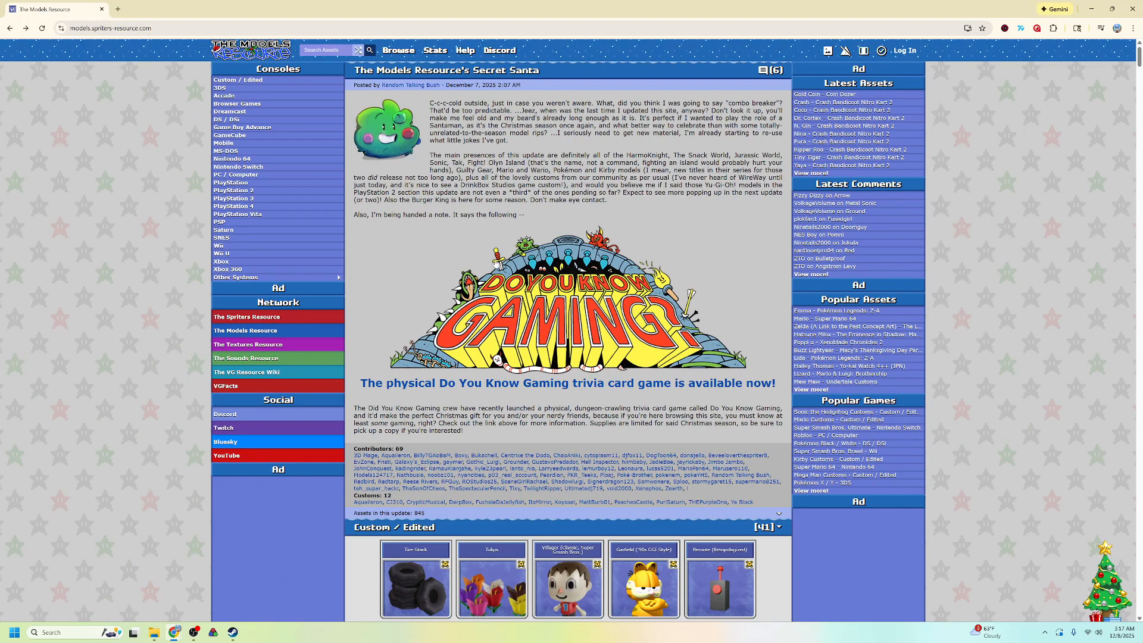
scroll(798, 334, "down", 6)
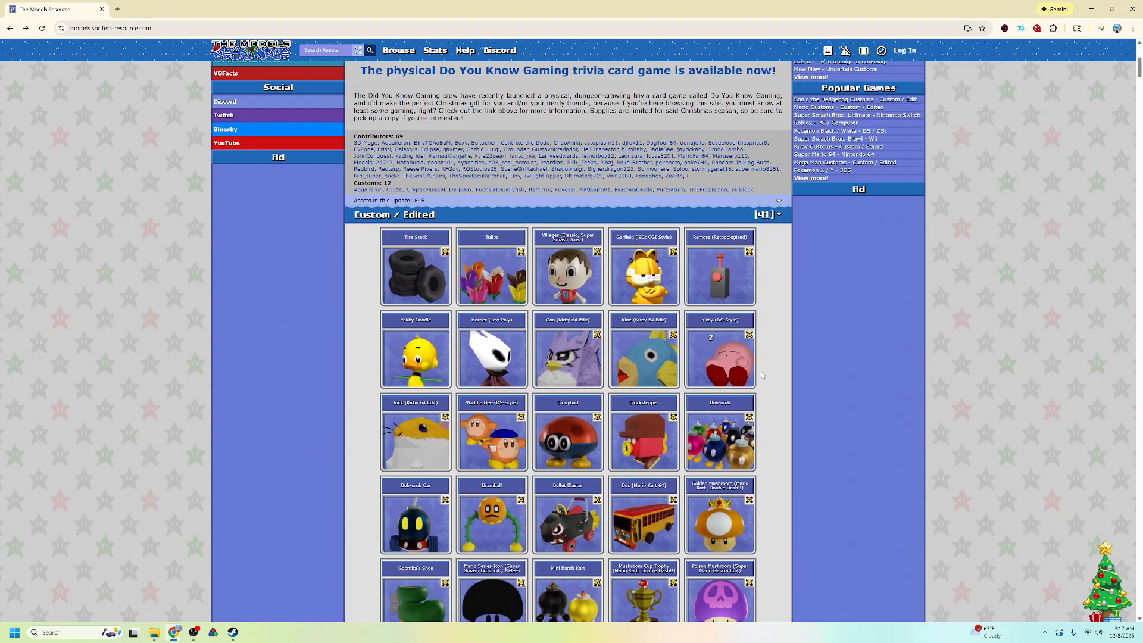
scroll(801, 372, "up", 6)
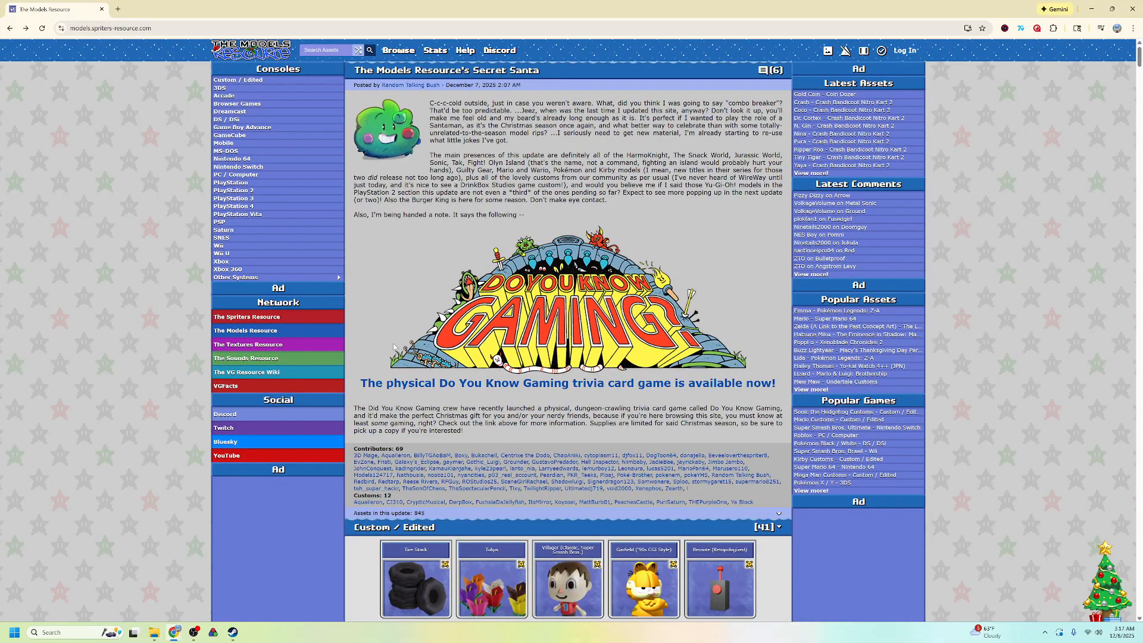
scroll(1001, 411, "down", 6)
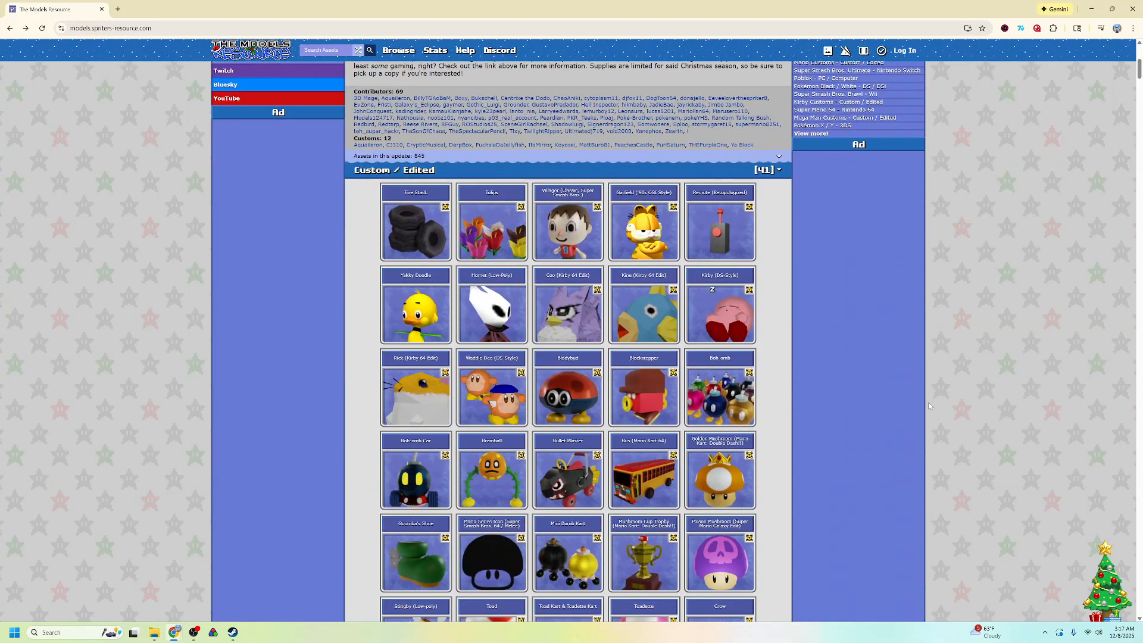
scroll(927, 402, "down", 5)
scroll(952, 361, "down", 6)
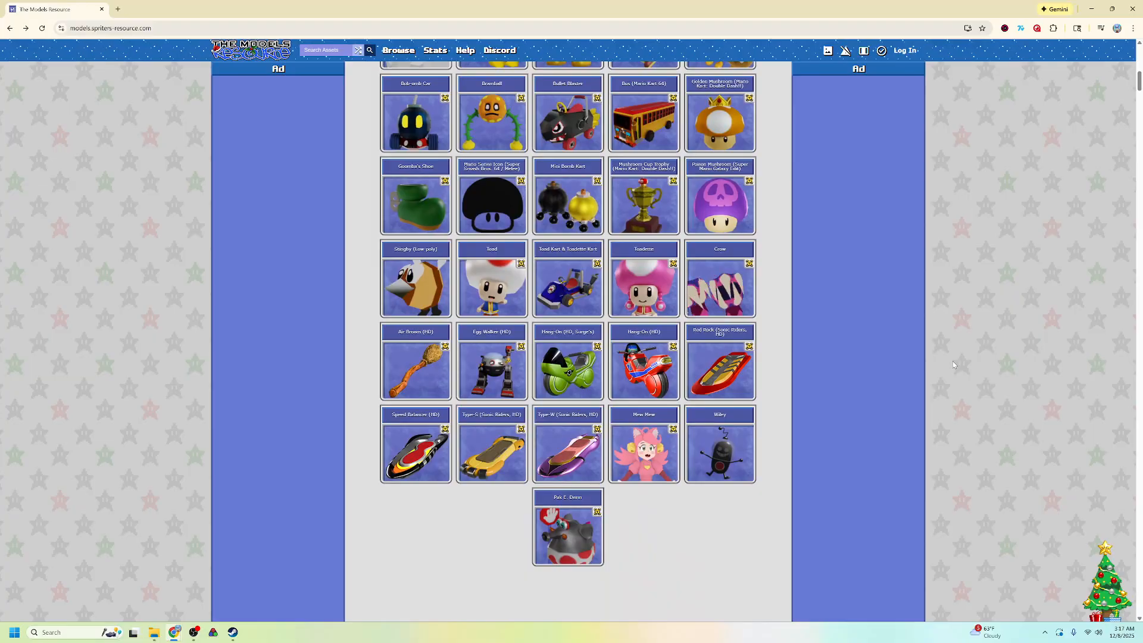
scroll(871, 395, "down", 6)
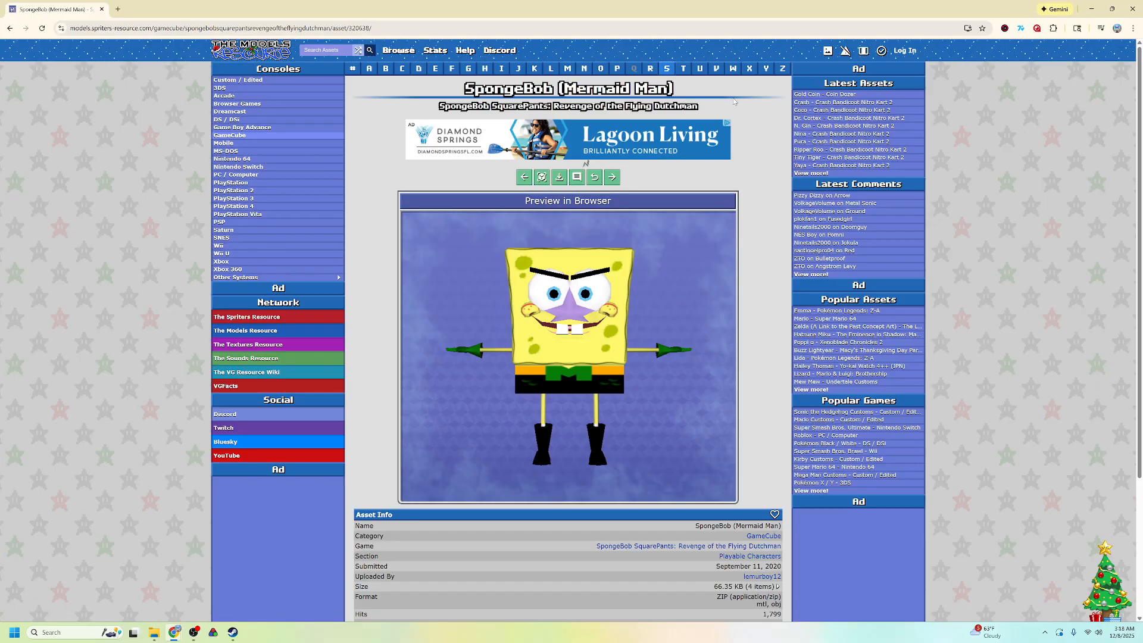
Preview the SpongeBob (Mermaid Man) model in 3D and download its zip archive.
left_click(528, 230)
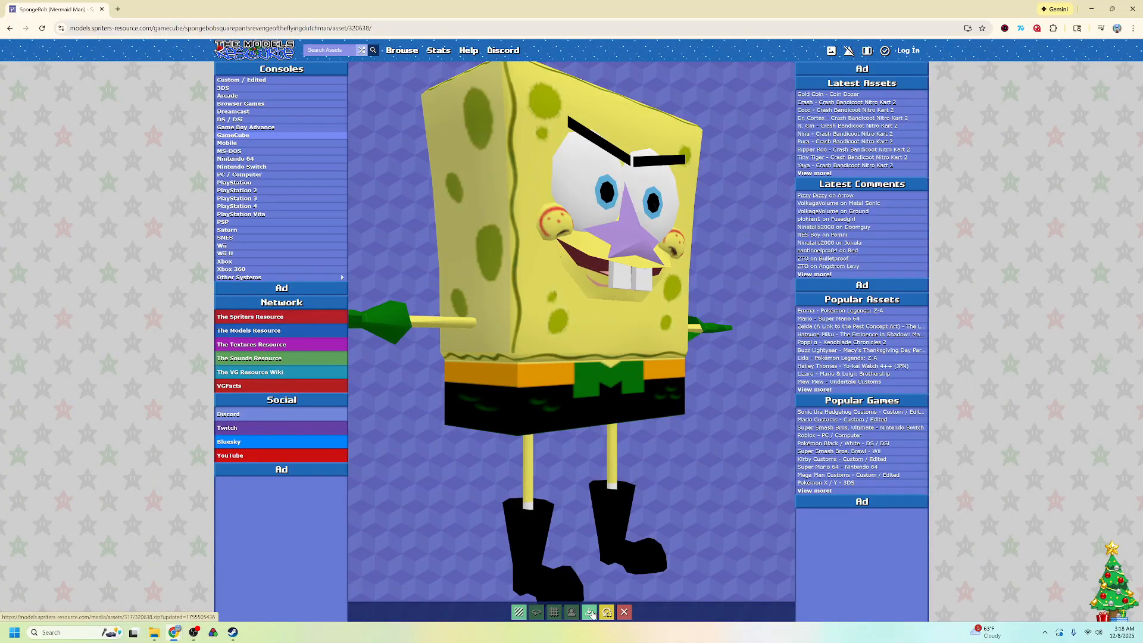
left_click(589, 611)
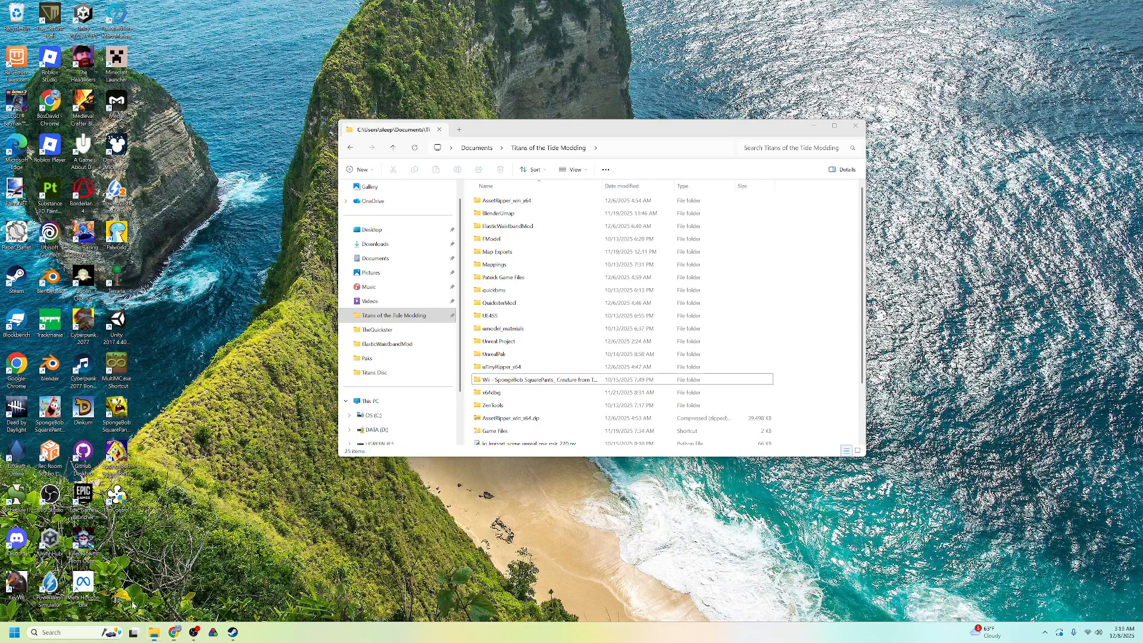
Launch FModel from the FModel folder inside Titans of the Tide Modding and dismiss the update window.
left_click(113, 577)
left_click(518, 240)
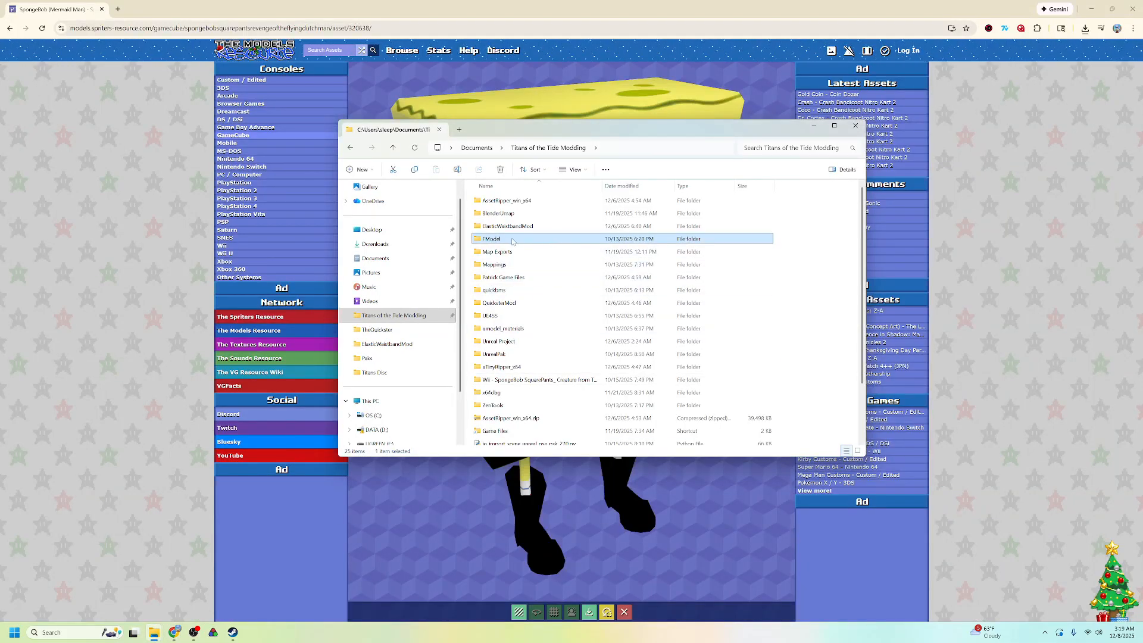
double_click(510, 240)
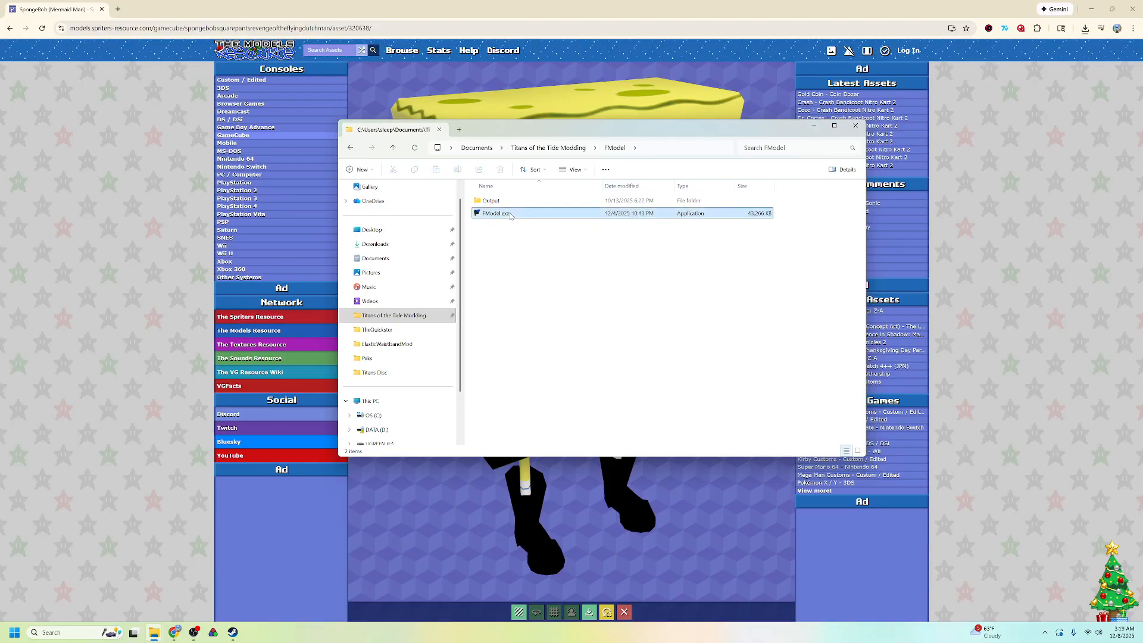
double_click(501, 213)
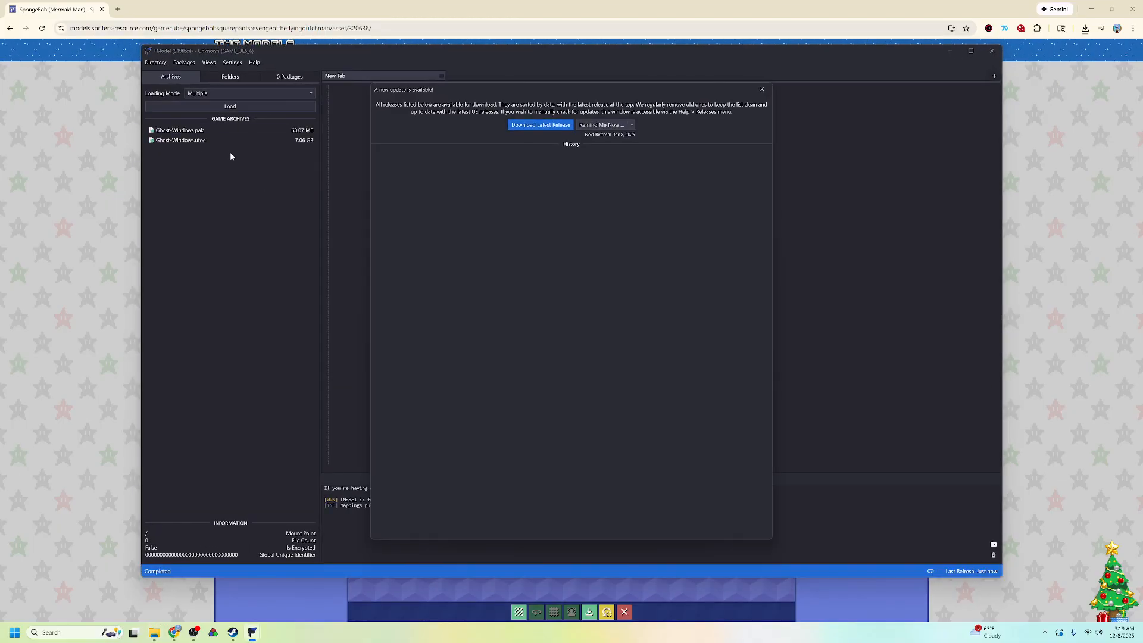
left_click(761, 89)
Load the Ghost-Windows game archives and expand the Content folder under Ghost.
left_click(179, 140)
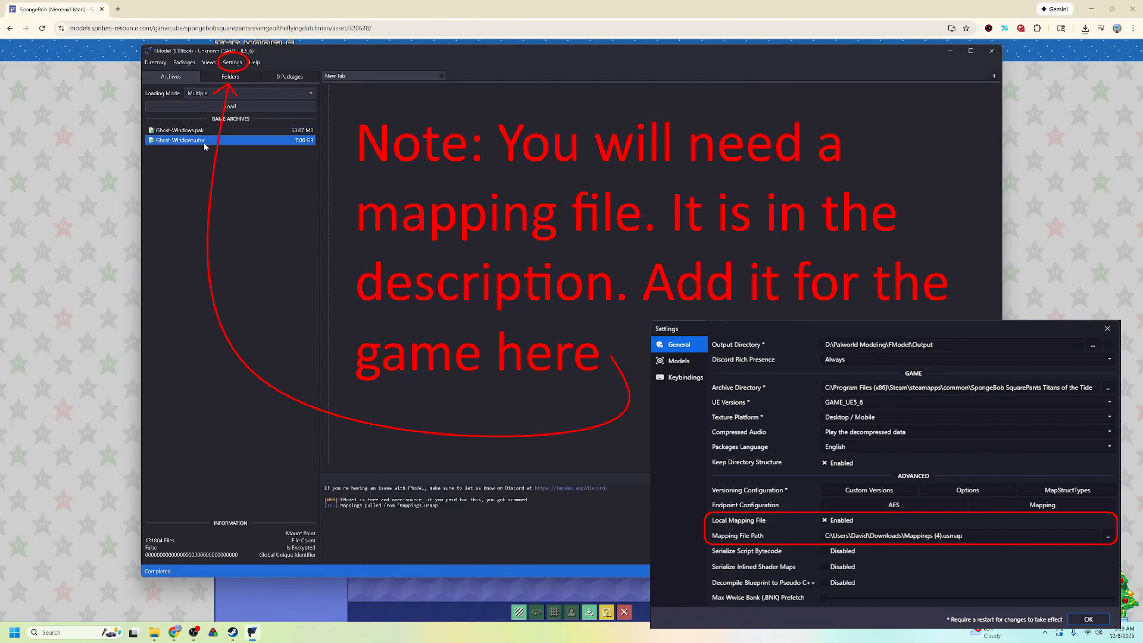
left_click(220, 106)
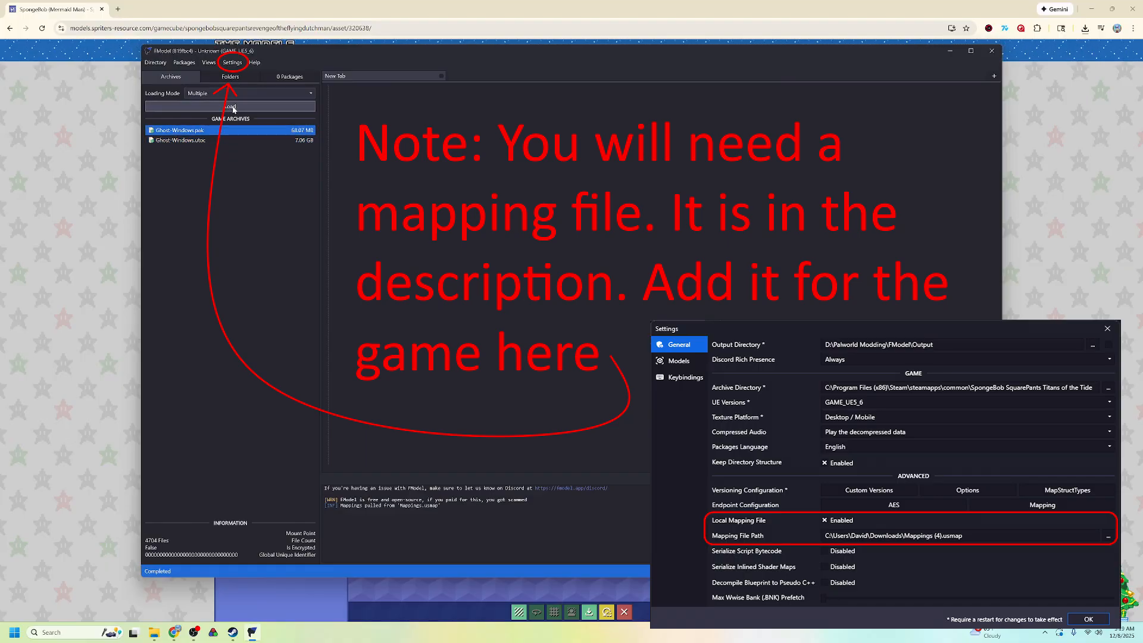
left_click(151, 119)
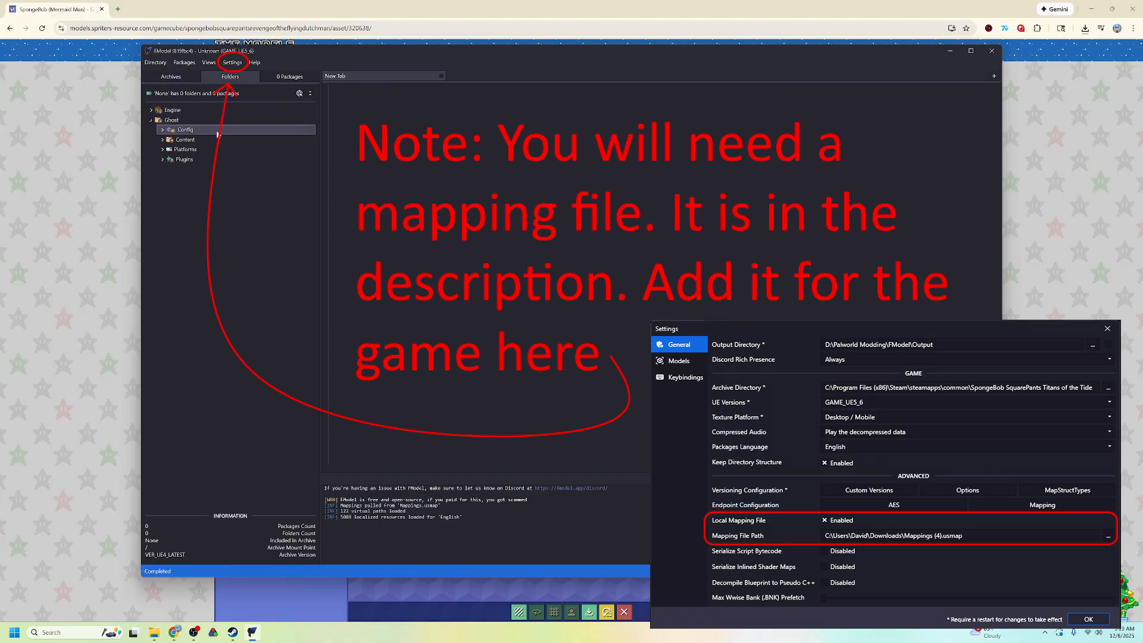
left_click(162, 140)
left_click(173, 159)
left_click(185, 169)
left_click(174, 159)
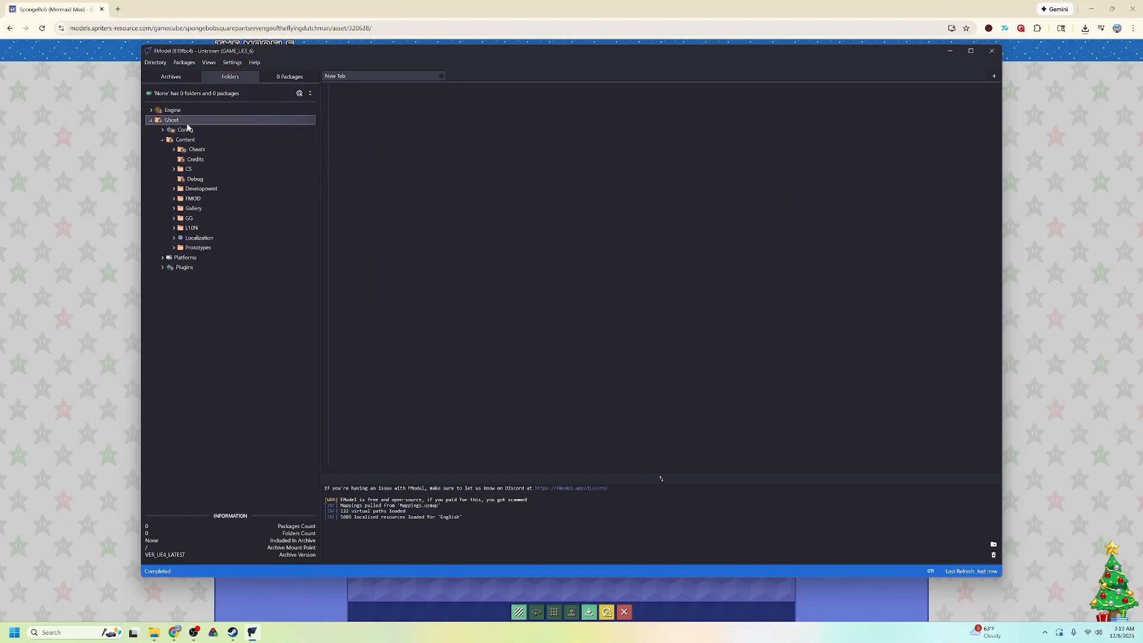
Browse through GG, Characters and SpongeBob to the Costumes folder and expand it to find the KuddlyBob costume.
left_click(178, 218)
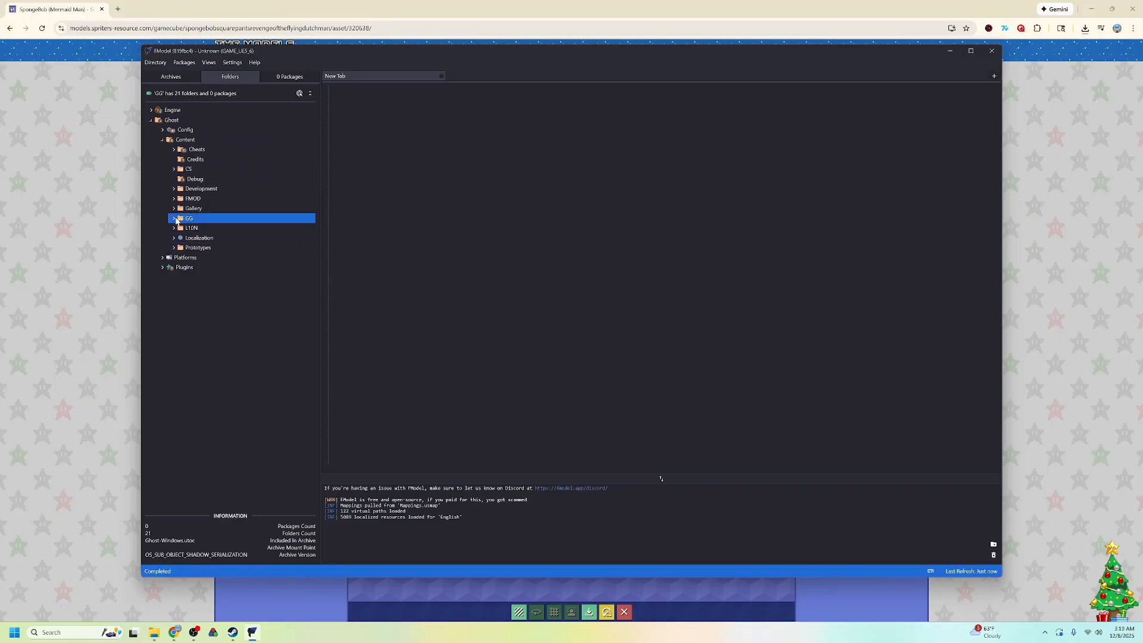
left_click(174, 219)
left_click(185, 248)
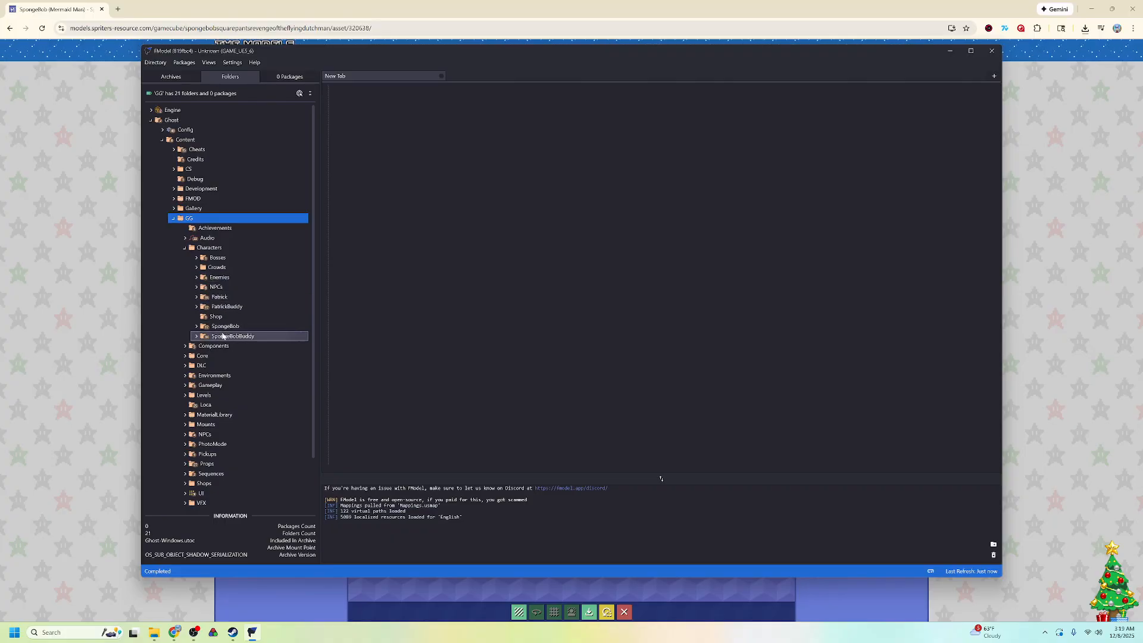
left_click(202, 328)
left_click(195, 327)
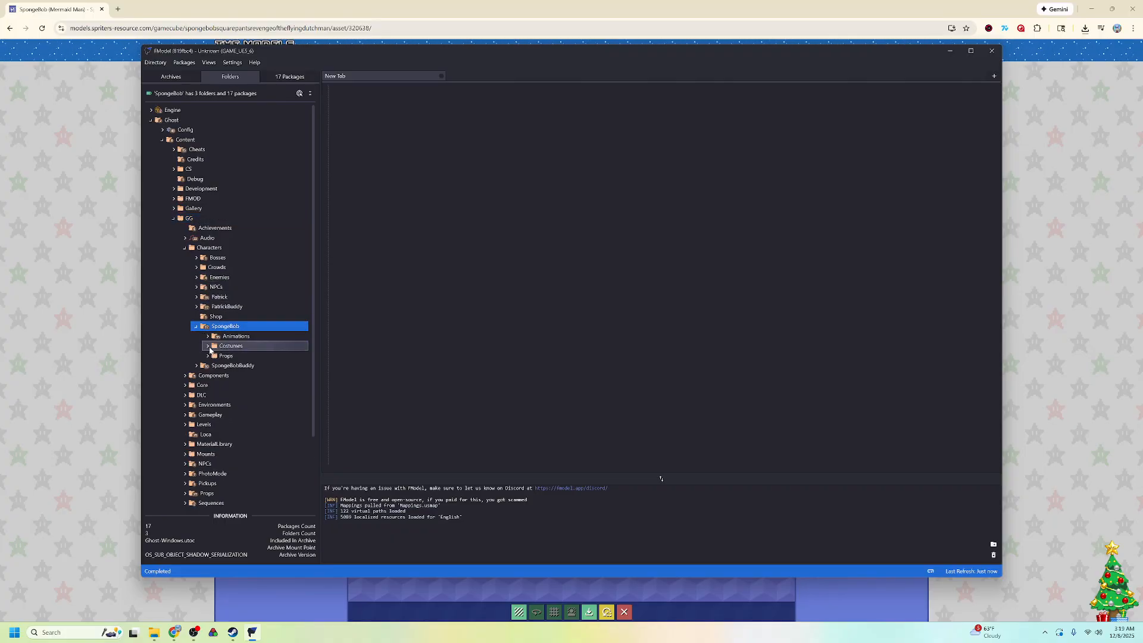
left_click(223, 346)
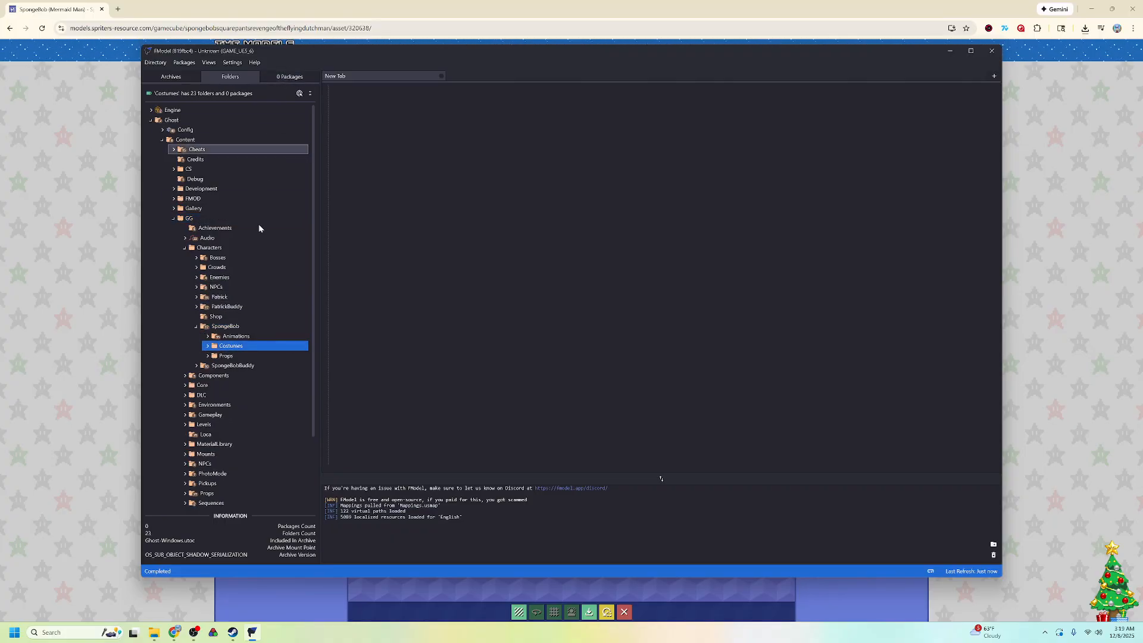
left_click(208, 345)
scroll(269, 352, "down", 4)
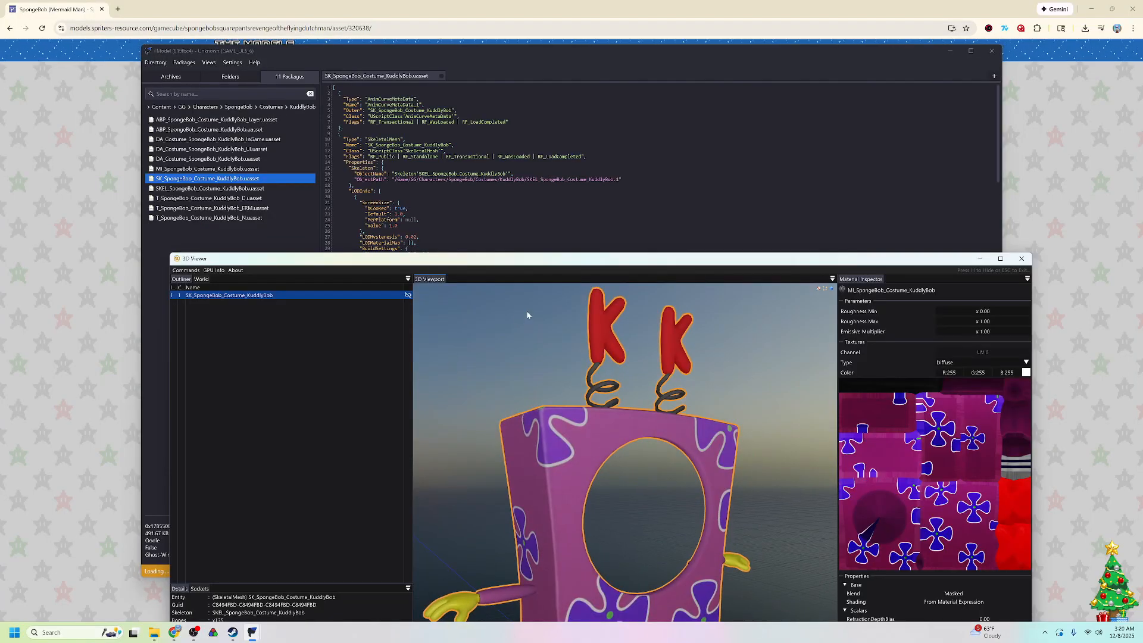
Examine the SK_SpongeBob_Costume_KuddlyBob mesh from the front and at an angle in the 3D viewer, and close the viewer.
scroll(531, 314, "up", 2)
left_click_drag(513, 256, 494, 75)
left_click_drag(604, 321, 582, 309)
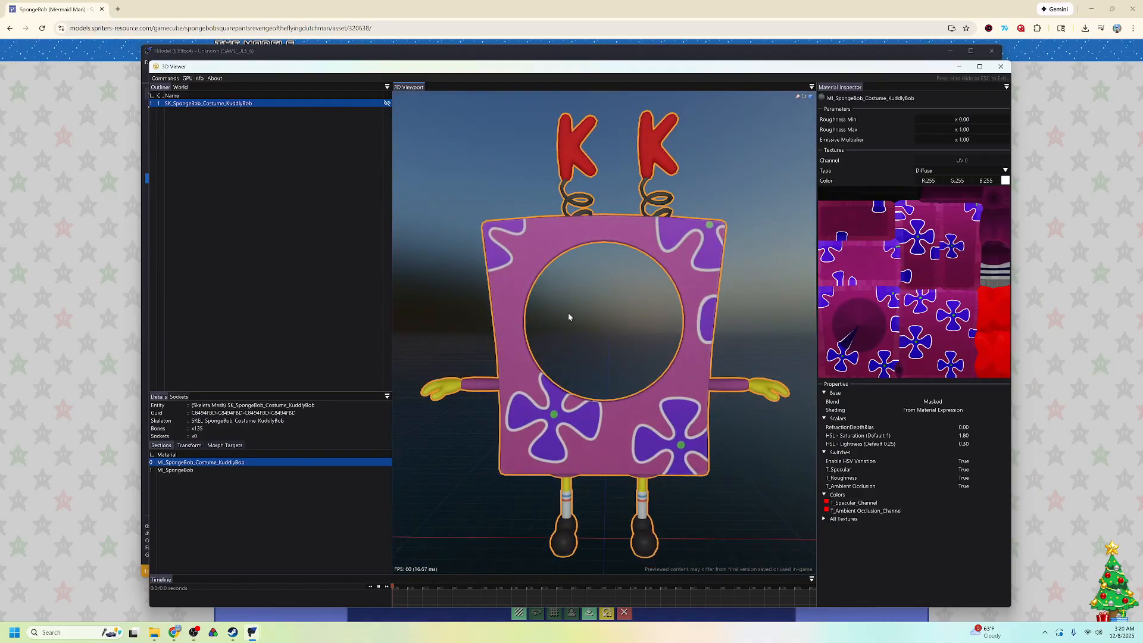
left_click_drag(619, 264, 512, 250)
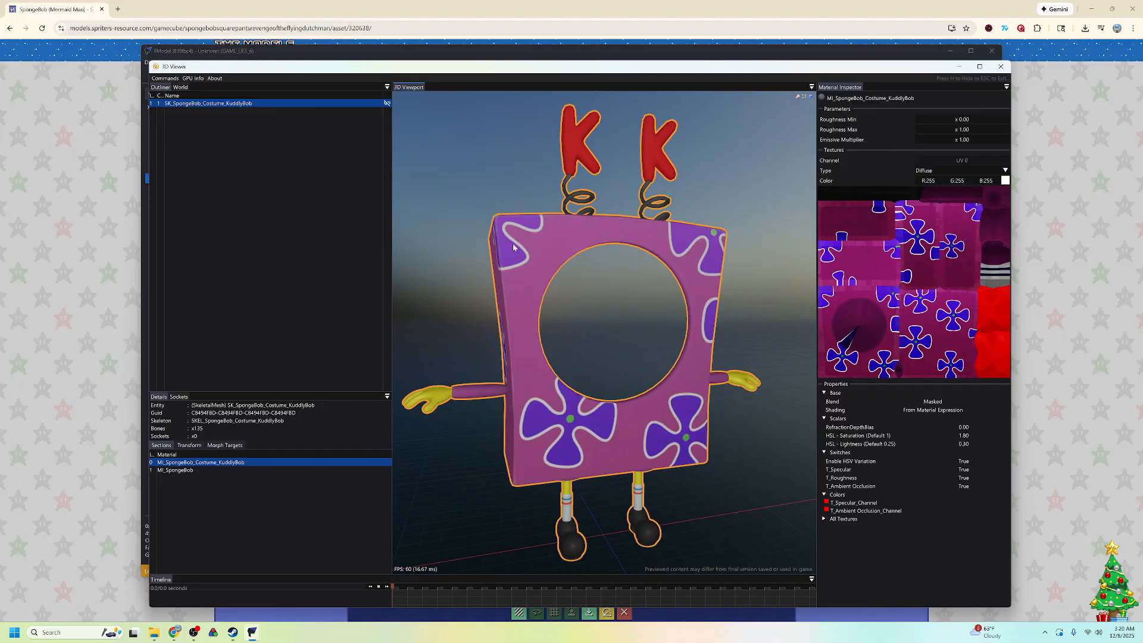
mouse_move(745, 353)
left_mouse_down()
mouse_move(816, 349)
mouse_move(747, 357)
left_mouse_up()
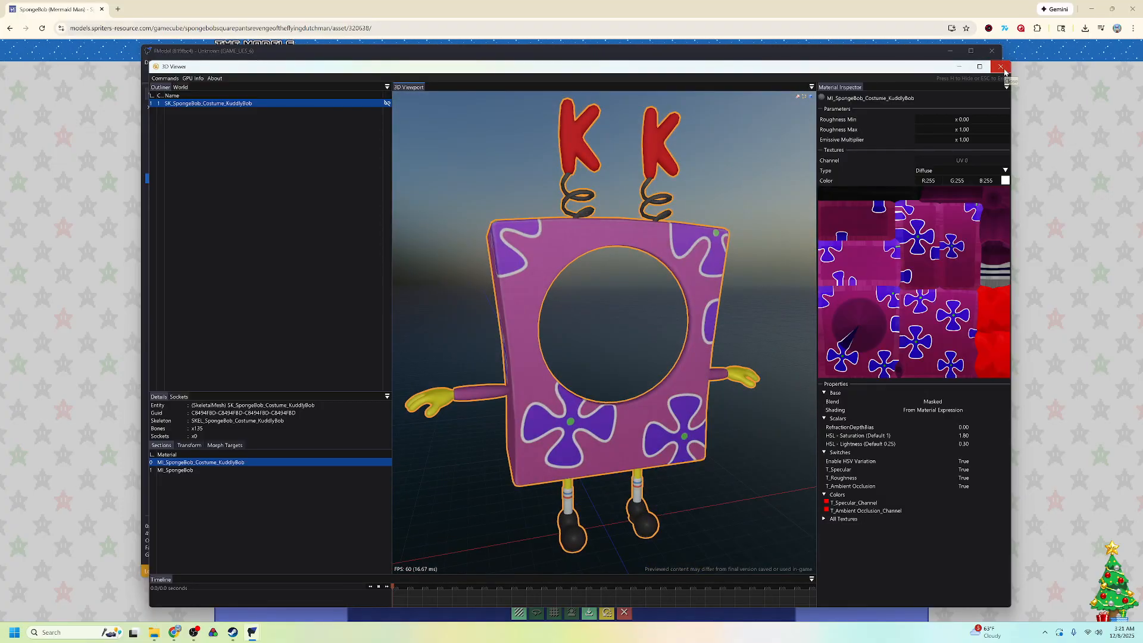
left_click(1003, 71)
Save the SK_SpongeBob_Costume_KuddlyBob asset as a model and open the folder containing the exported file.
right_click(230, 179)
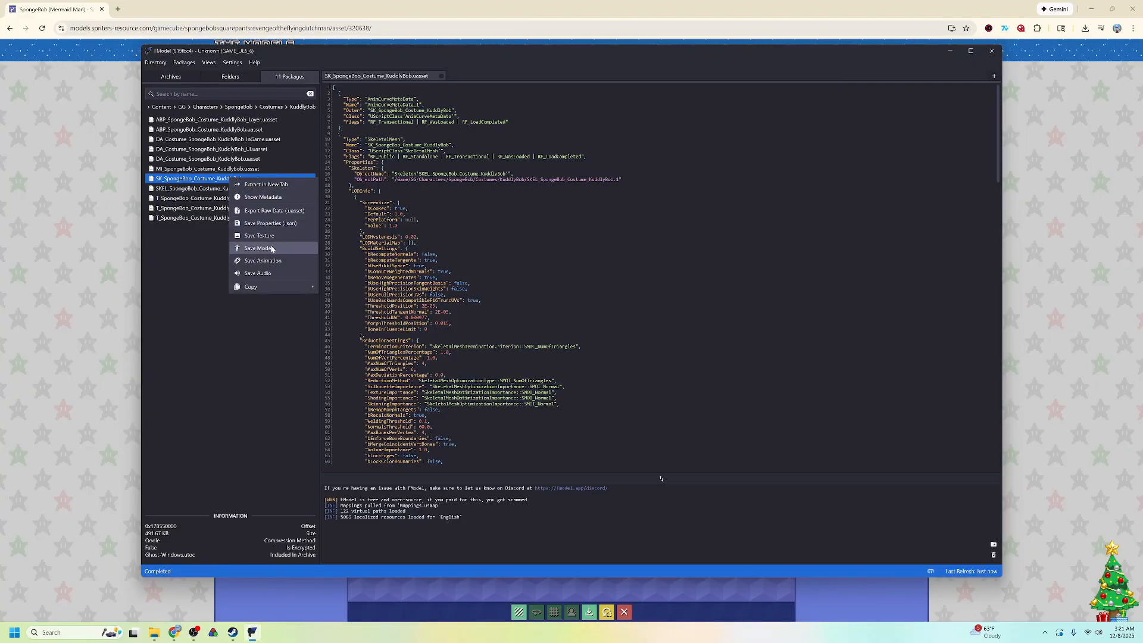
left_click(266, 248)
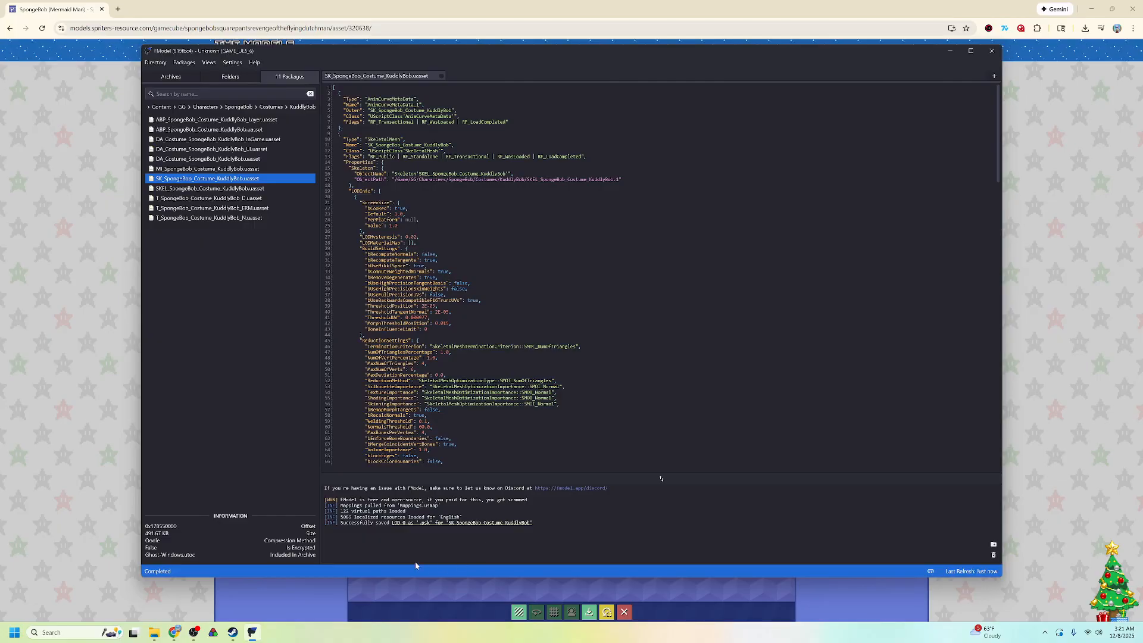
left_click(461, 523)
left_click_drag(592, 157, 415, 193)
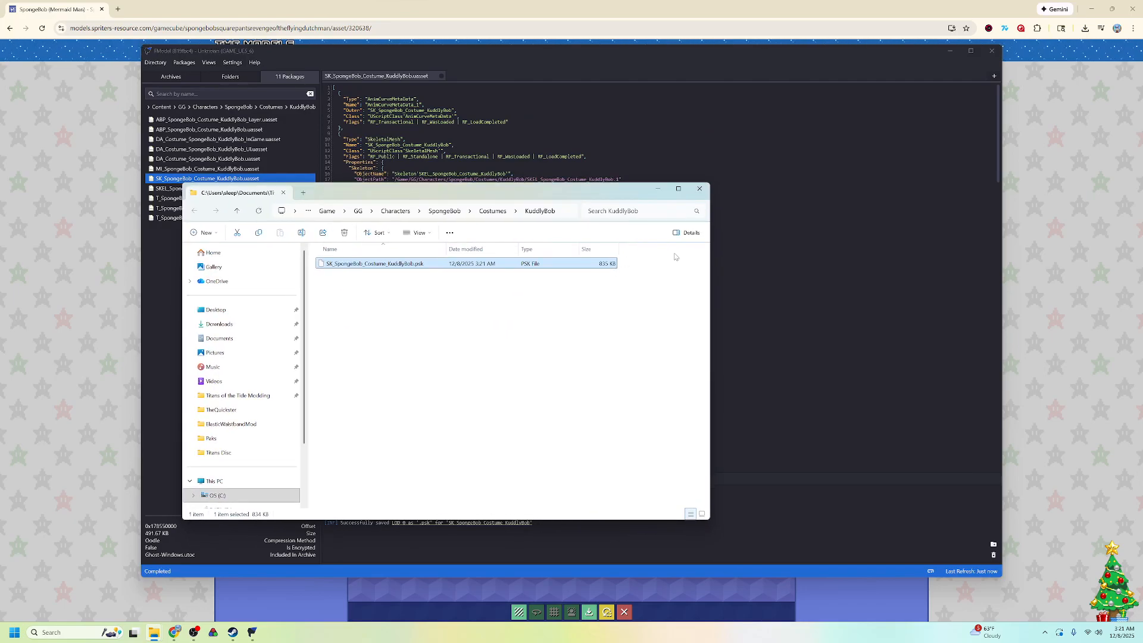
Open the downloaded GameCube SpongeBob Revenge of the Flying Dutchman zip from Downloads in its own window beside the export folder.
mouse_move(156, 632)
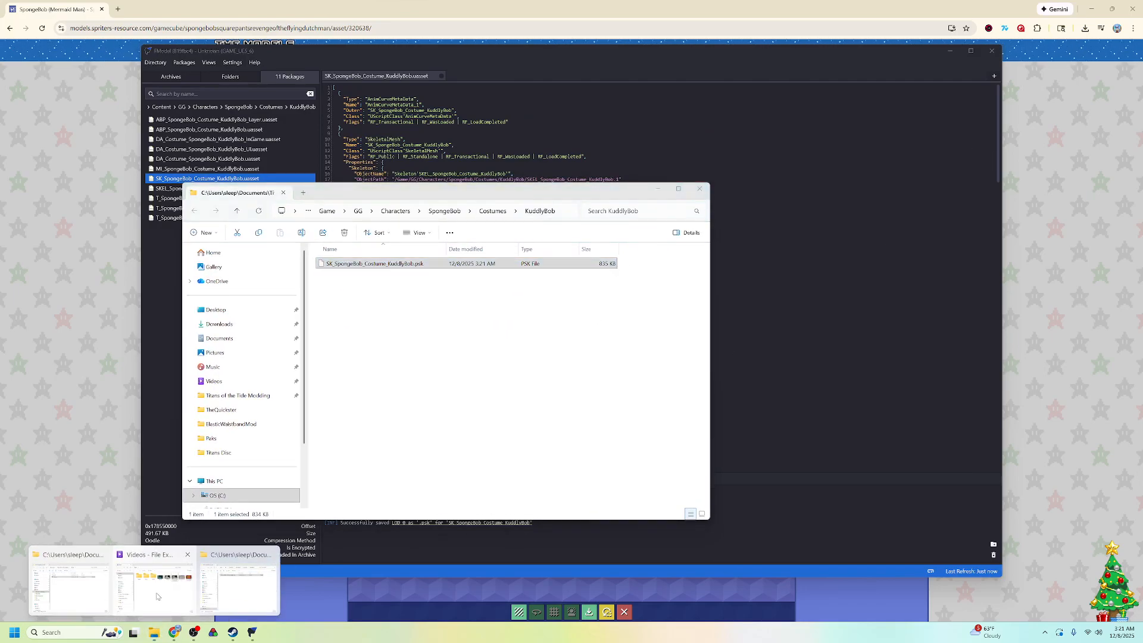
left_click(145, 588)
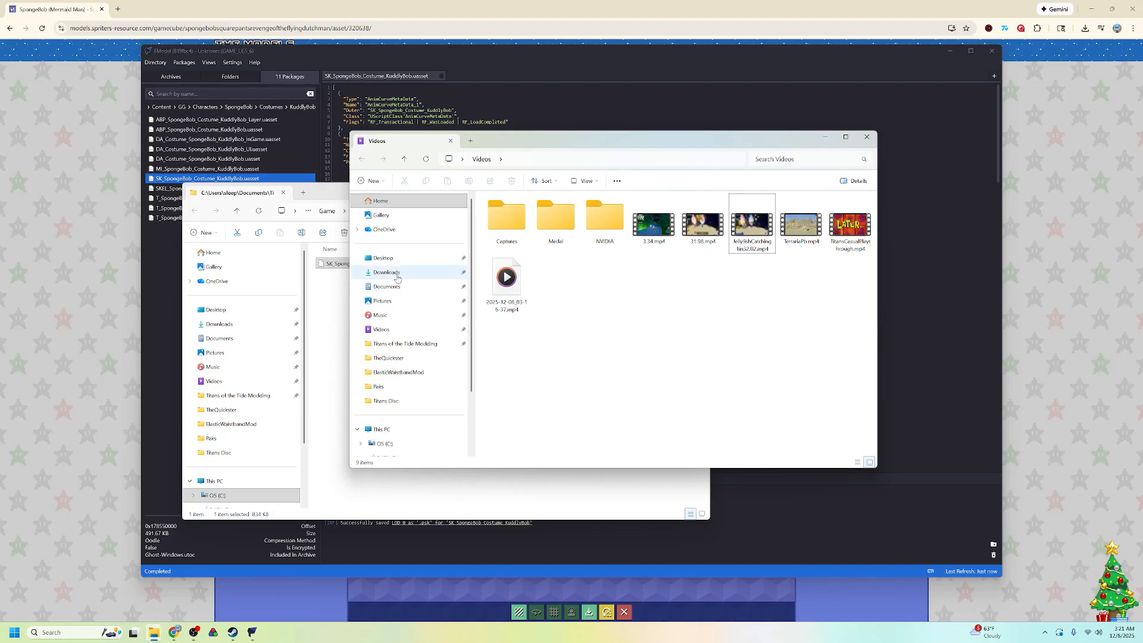
left_click(393, 273)
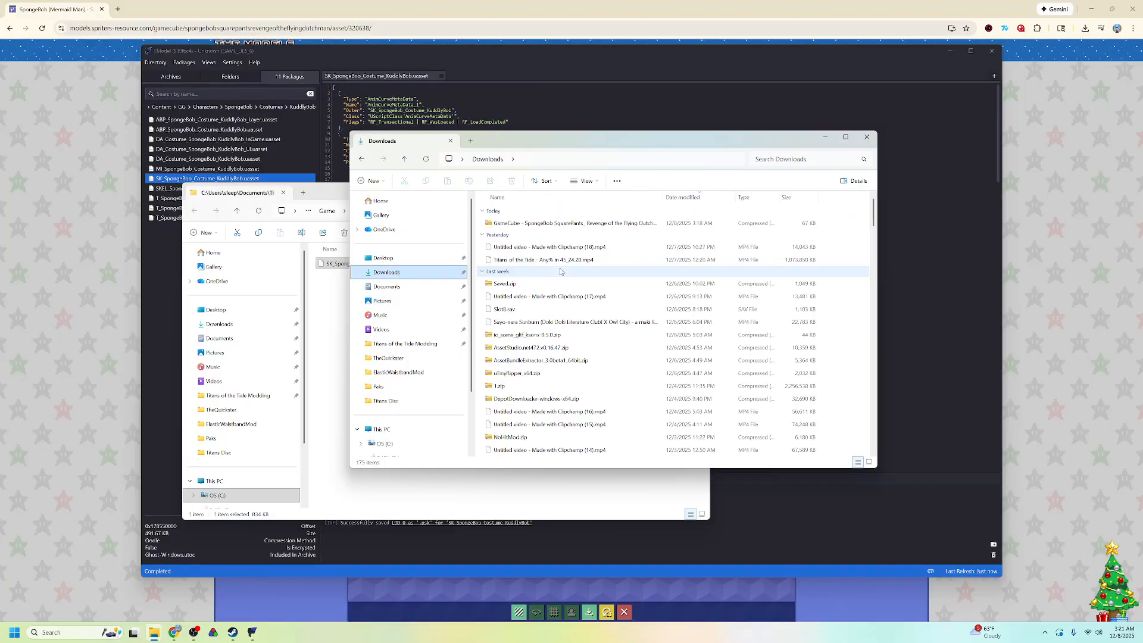
double_click(534, 223)
left_click_drag(555, 142, 786, 187)
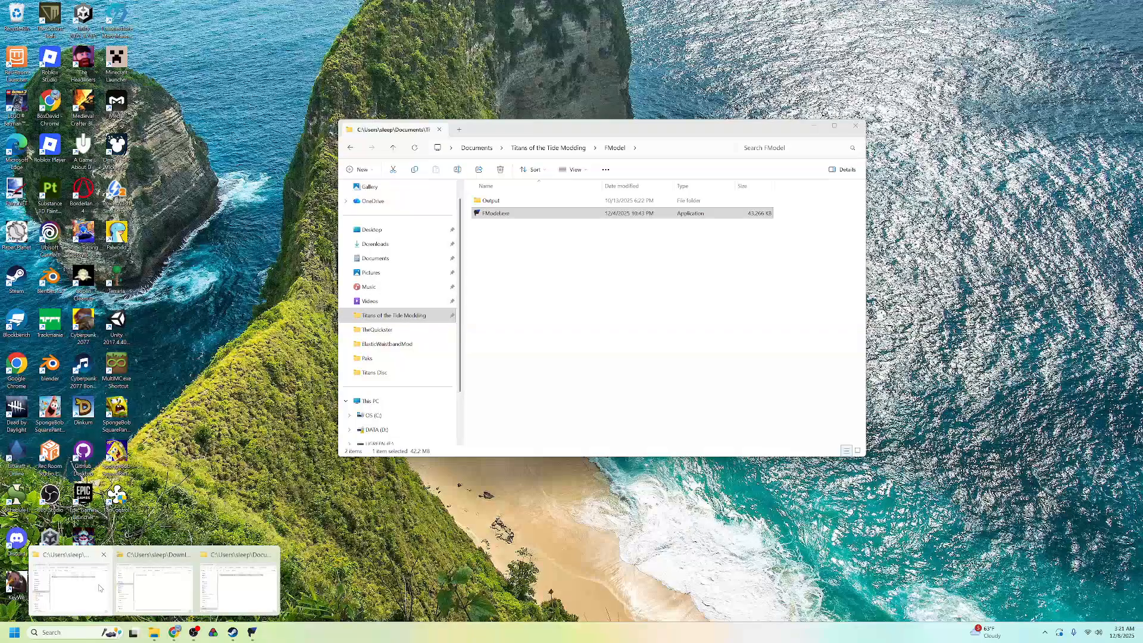
Create a folder named MermaidManSpongebob in Titans of the Tide Modding and open it.
left_click(239, 581)
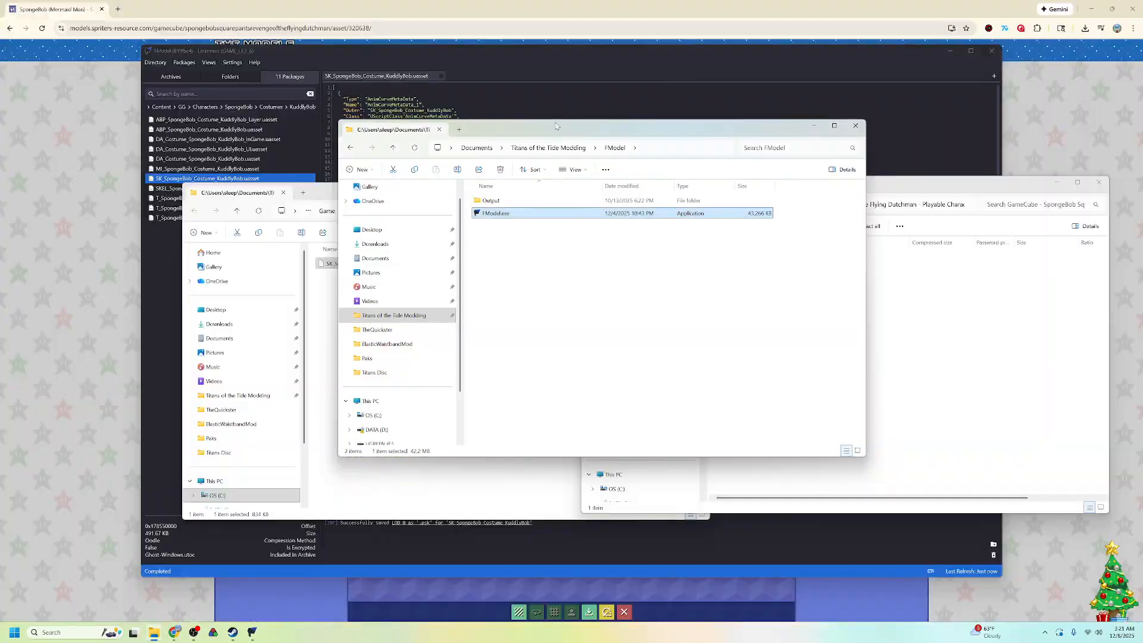
left_click(571, 148)
right_click(824, 301)
mouse_move(862, 372)
left_click(988, 376)
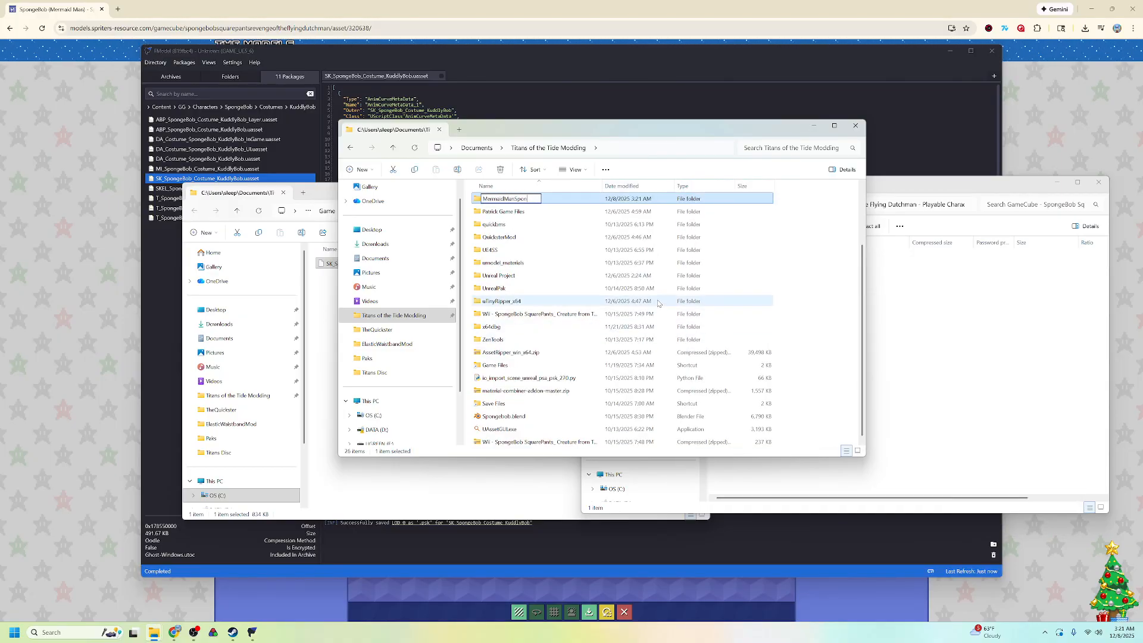
type("MermaidManSpongebob")
key("Return")
double_click(534, 200)
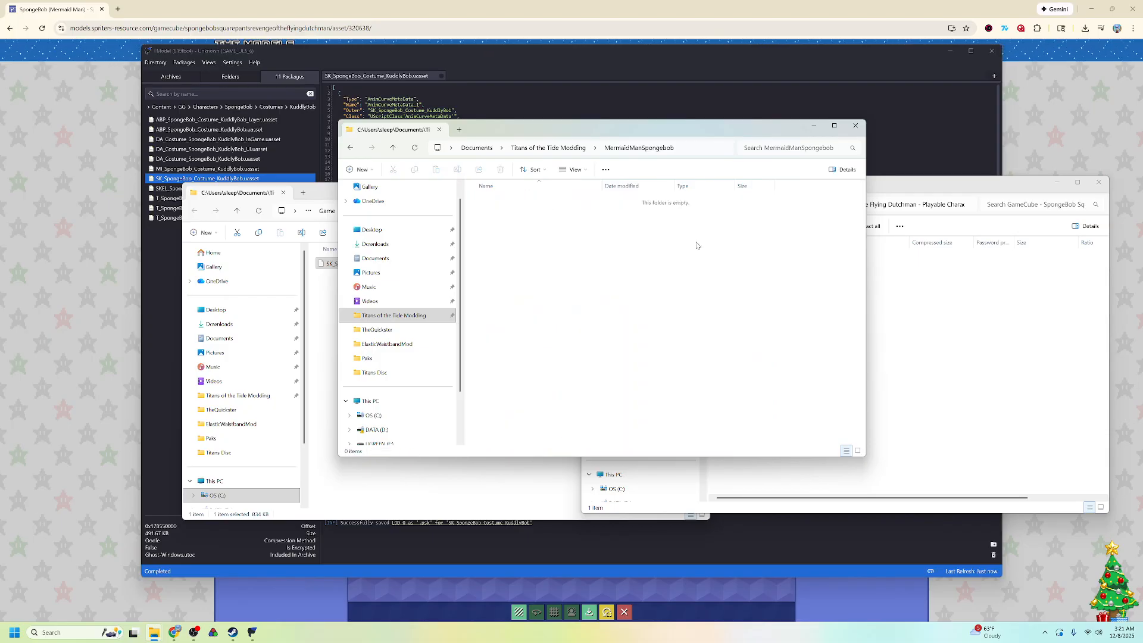
Copy the SpongeBob (Mermaid Man) folder from the zip into MermaidManSpongebob and close the zip window.
key("alt+Tab")
left_click_drag(754, 261, 524, 250)
left_click(969, 327)
left_click(1098, 182)
Move SK_SpongeBob_Costume_KuddlyBob.psk into the MermaidManSpongebob folder and close the emptied KuddlyBob export window.
left_click_drag(689, 129, 827, 133)
left_click_drag(416, 263, 655, 250)
left_click(360, 368)
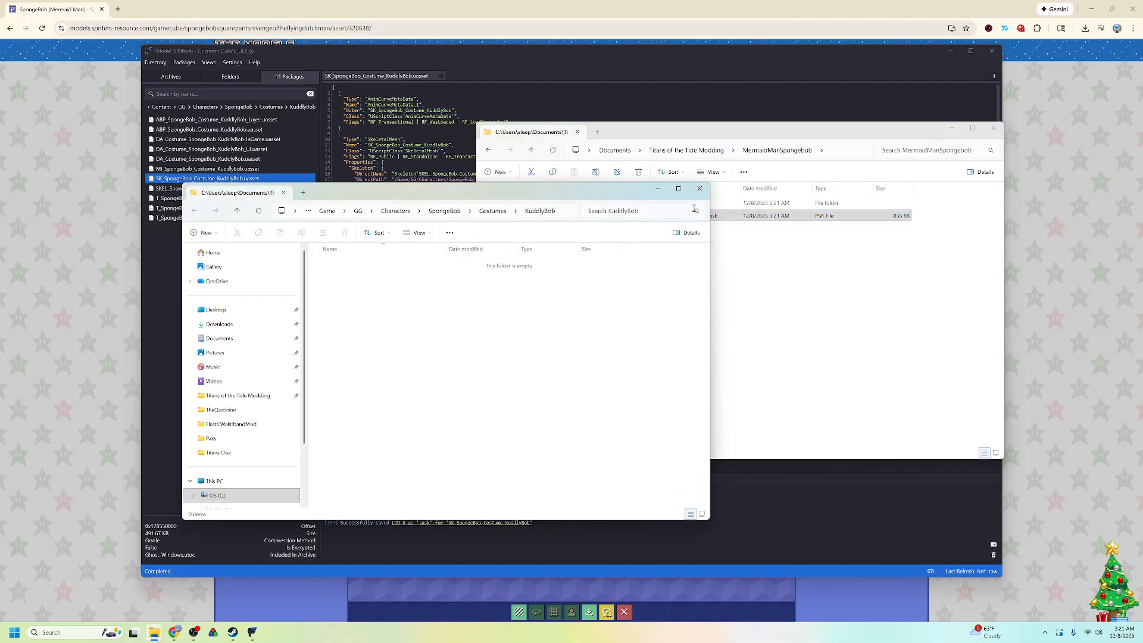
left_click(694, 191)
left_click_drag(748, 131, 763, 188)
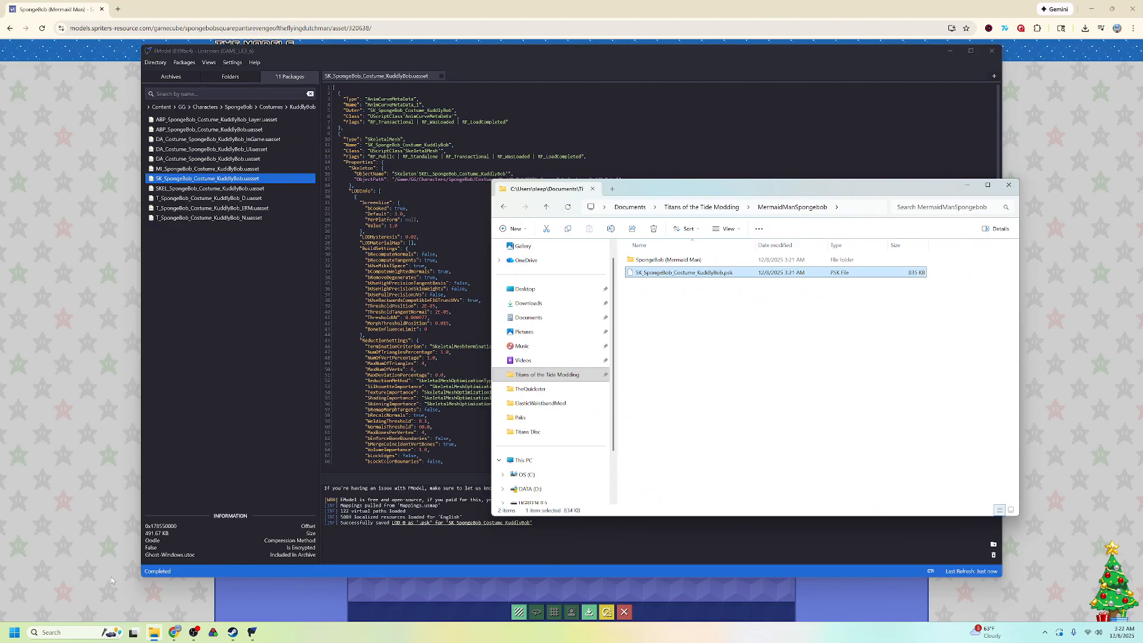
Launch Blender, dismiss the splash screen and delete all default objects from the scene.
left_click(77, 632)
type("blender")
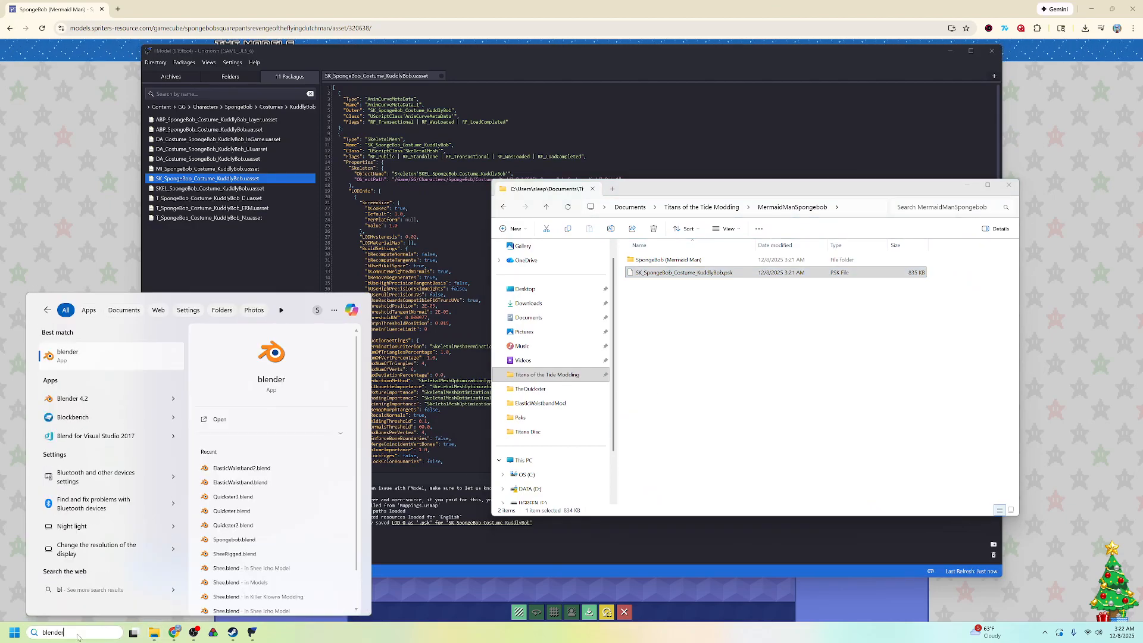
key("Return")
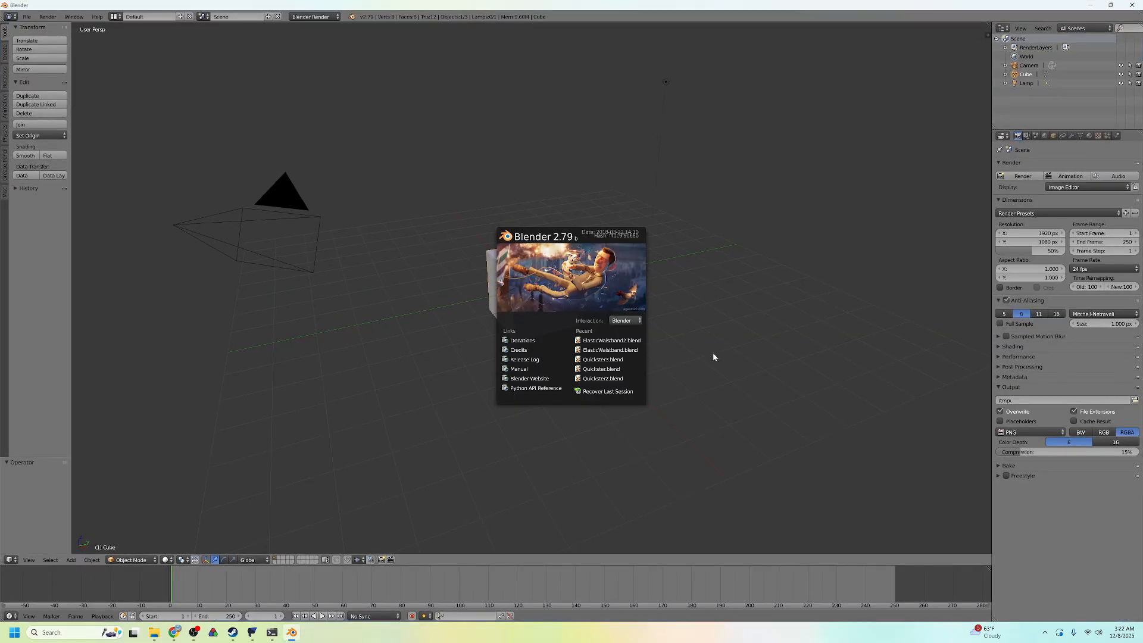
left_click(713, 348)
key("a")
key("a")
key("Delete")
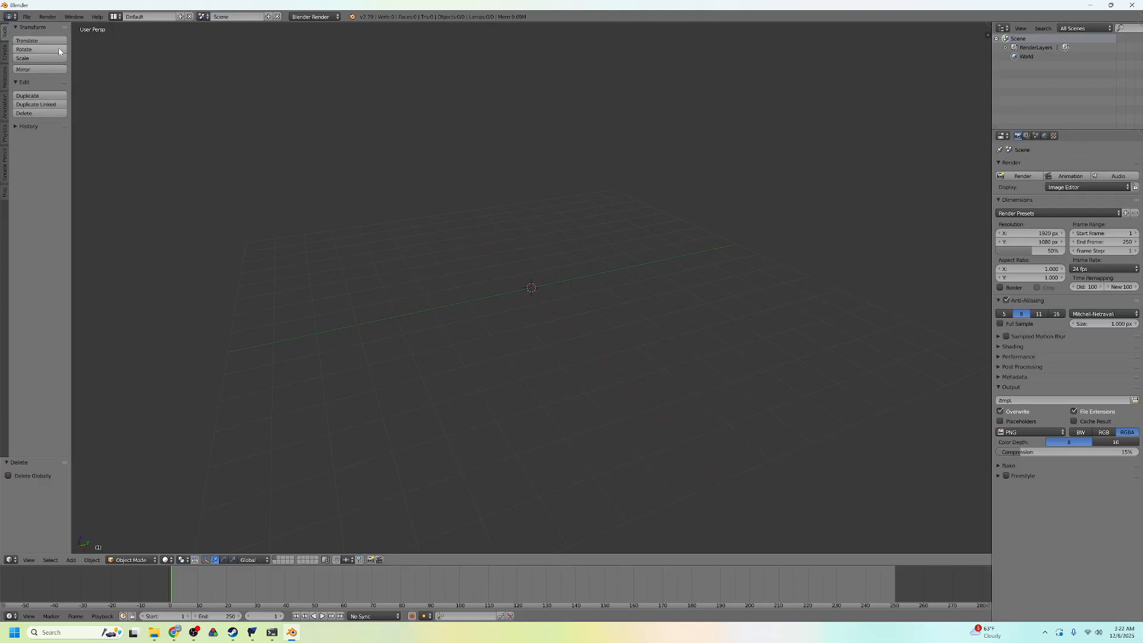
Import SK_SpongeBob_Costume_KuddlyBob.psk from the MermaidManSpongebob folder as a skeleton mesh.
left_click(27, 16)
mouse_move(59, 185)
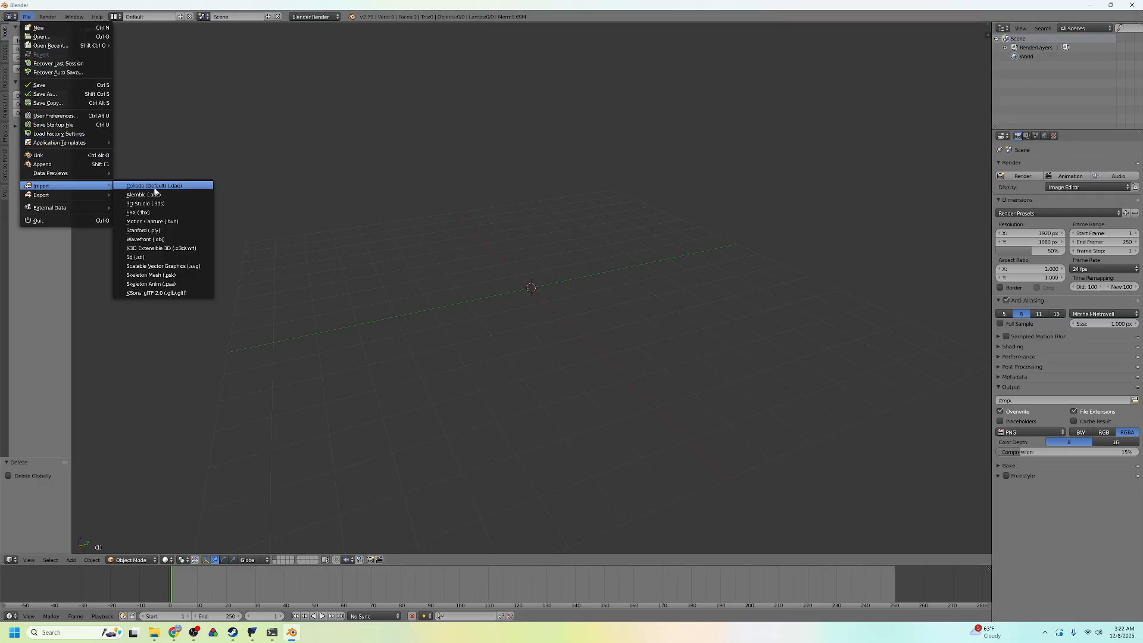
left_click(159, 275)
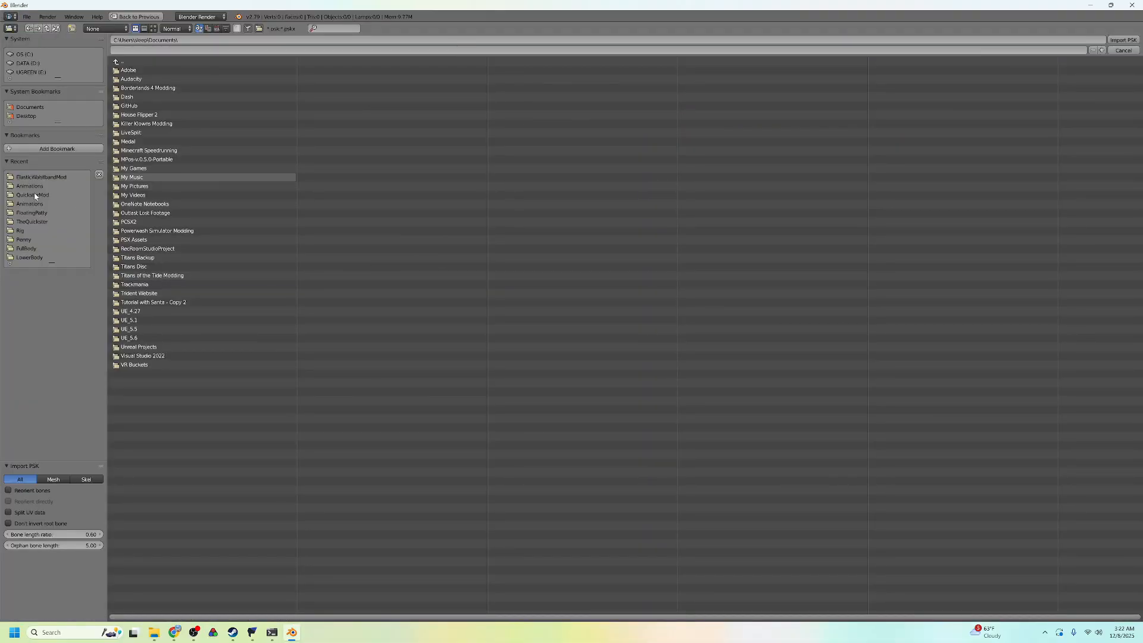
left_click(47, 179)
left_click(212, 62)
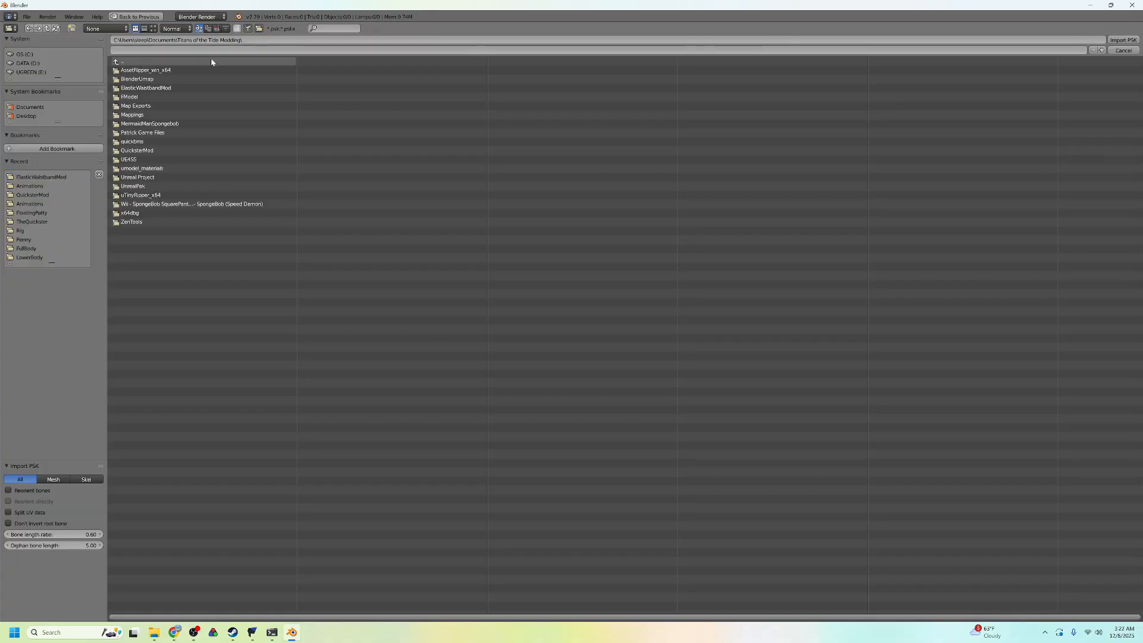
left_click(156, 123)
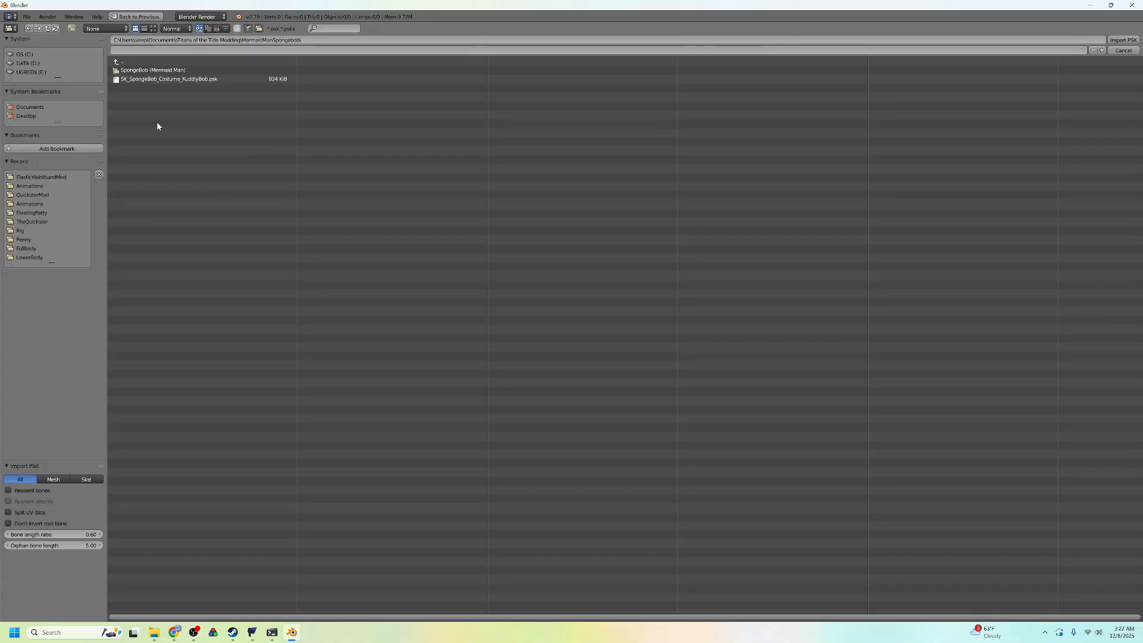
double_click(164, 78)
Rotate the imported KuddlyBob costume mesh 180 degrees about the X axis.
scroll(545, 319, "down", 13)
middle_click_drag(558, 313, 622, 306)
mouse_move(585, 253)
middle_mouse_down("shift")
mouse_move(576, 283)
mouse_move(585, 254)
middle_mouse_up("shift")
scroll(709, 312, "up", 4)
middle_click_drag(759, 308, 706, 307)
scroll(618, 362, "down", 3)
middle_click_drag(618, 366, 637, 323)
right_click(557, 200)
key("r")
key("x")
key("1")
key("8")
key("0")
key("Return")
Rotate the KuddlyBob armature 180 degrees about the X axis.
right_click(532, 320, "shift")
key("r")
key("x")
key("1")
key("8")
key("0")
key("Return")
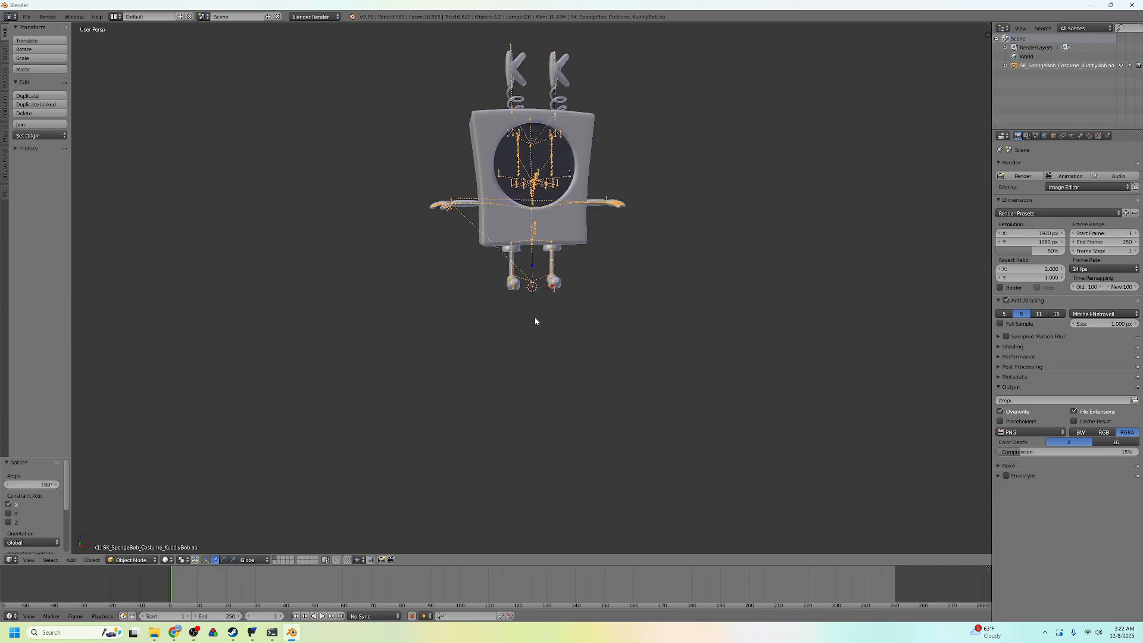
Check the Mermaid Man model's file format in the SpongeBob (Mermaid Man) folder in File Explorer, and return to Blender.
scroll(668, 255, "up", 5)
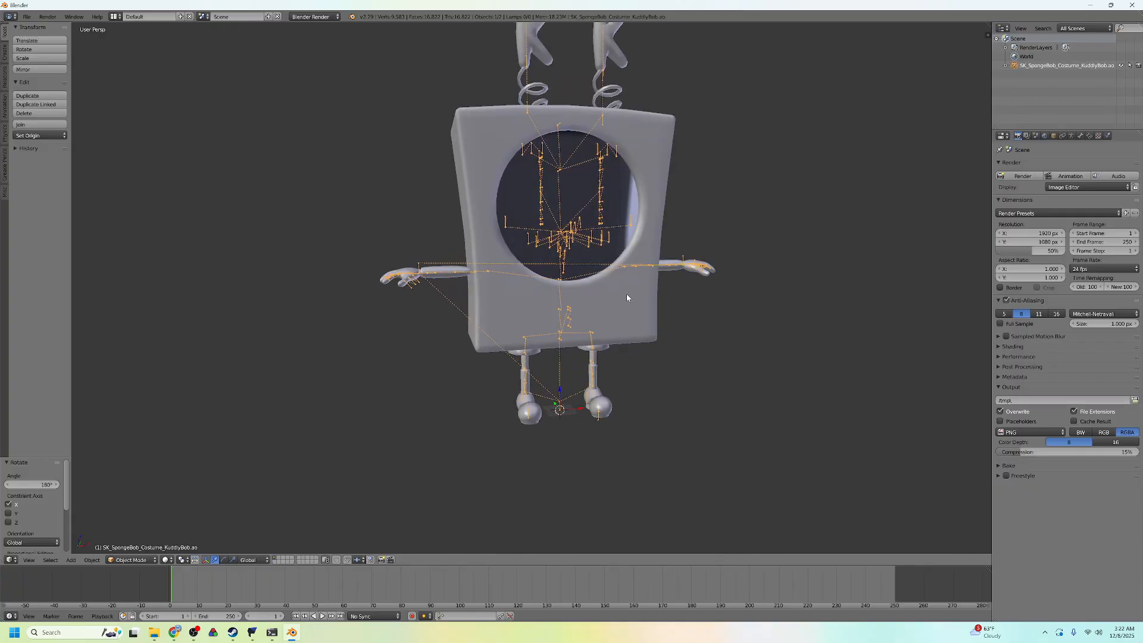
left_click(26, 16)
mouse_move(60, 186)
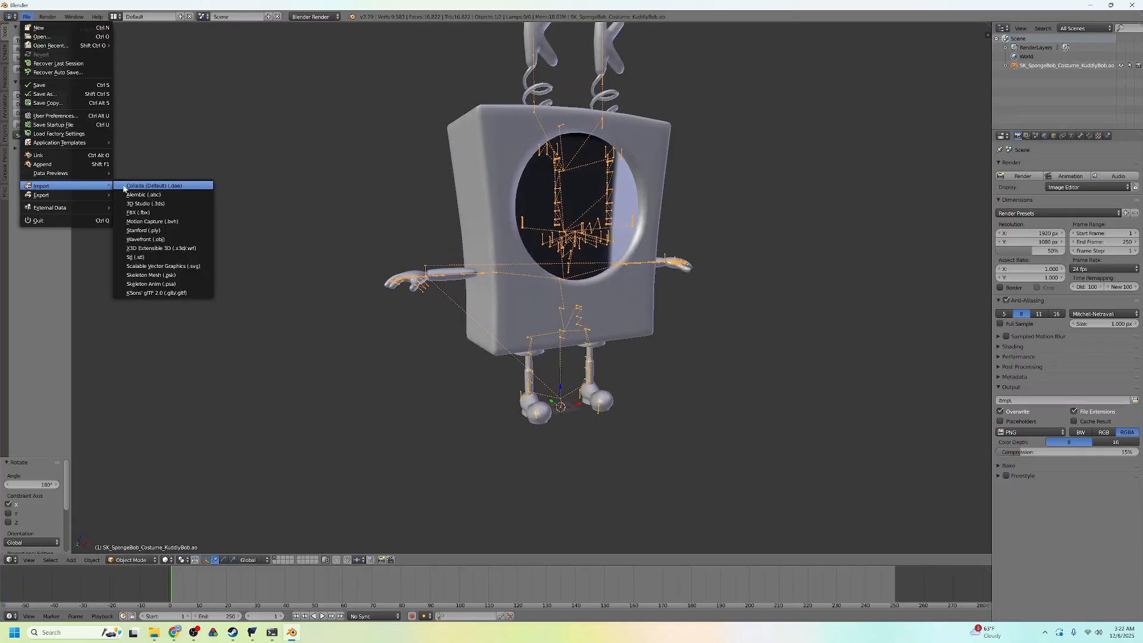
left_click(176, 211)
left_click(153, 632)
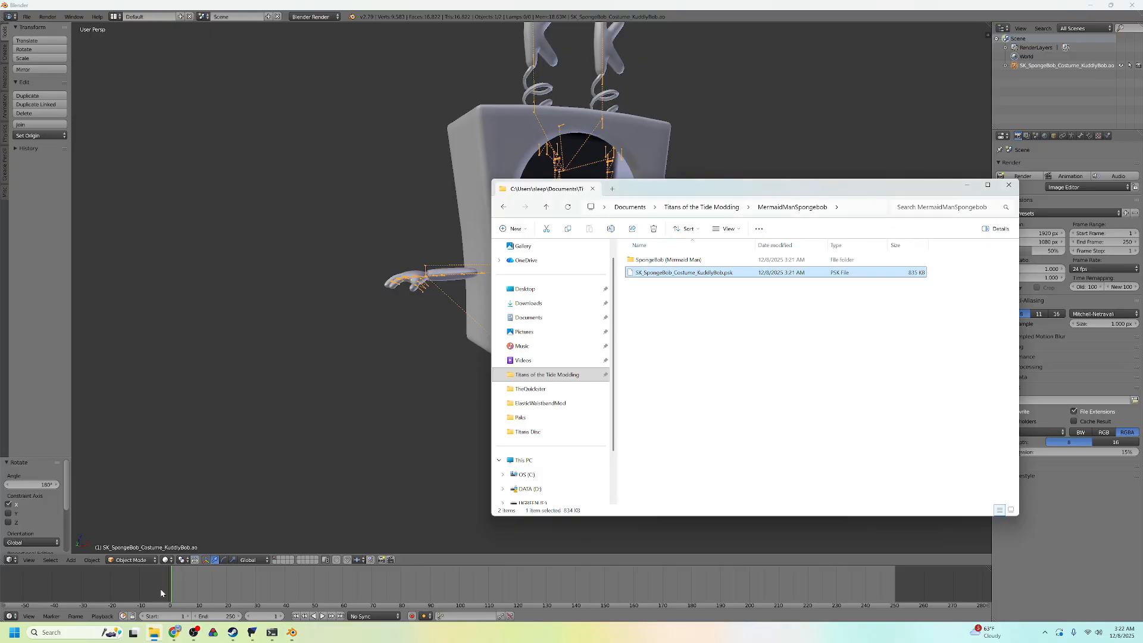
double_click(679, 260)
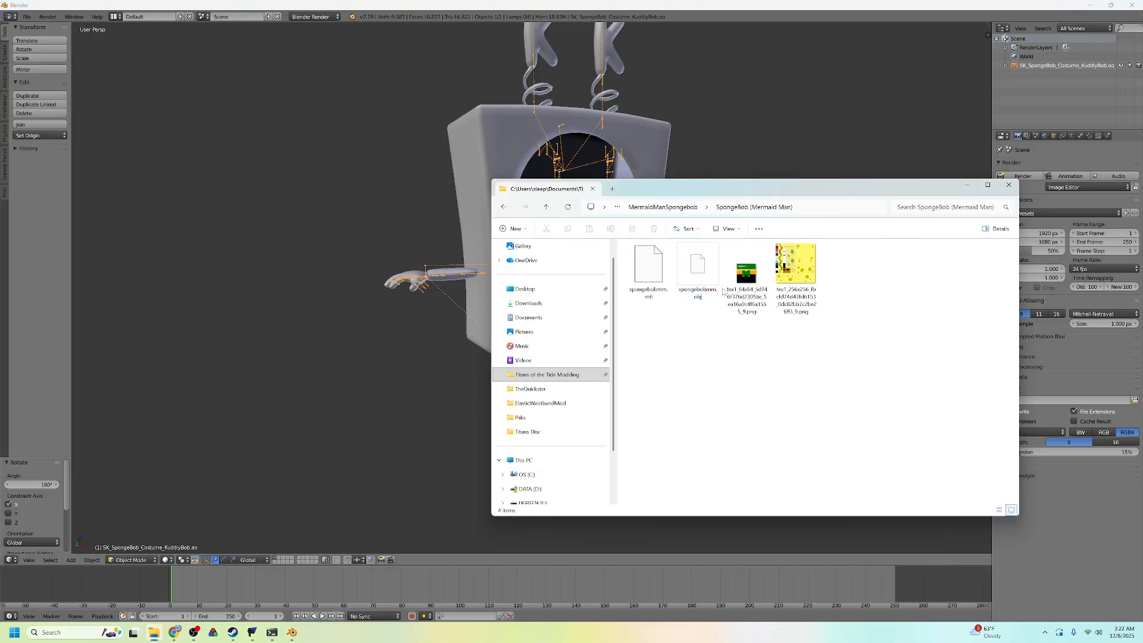
left_click(320, 137)
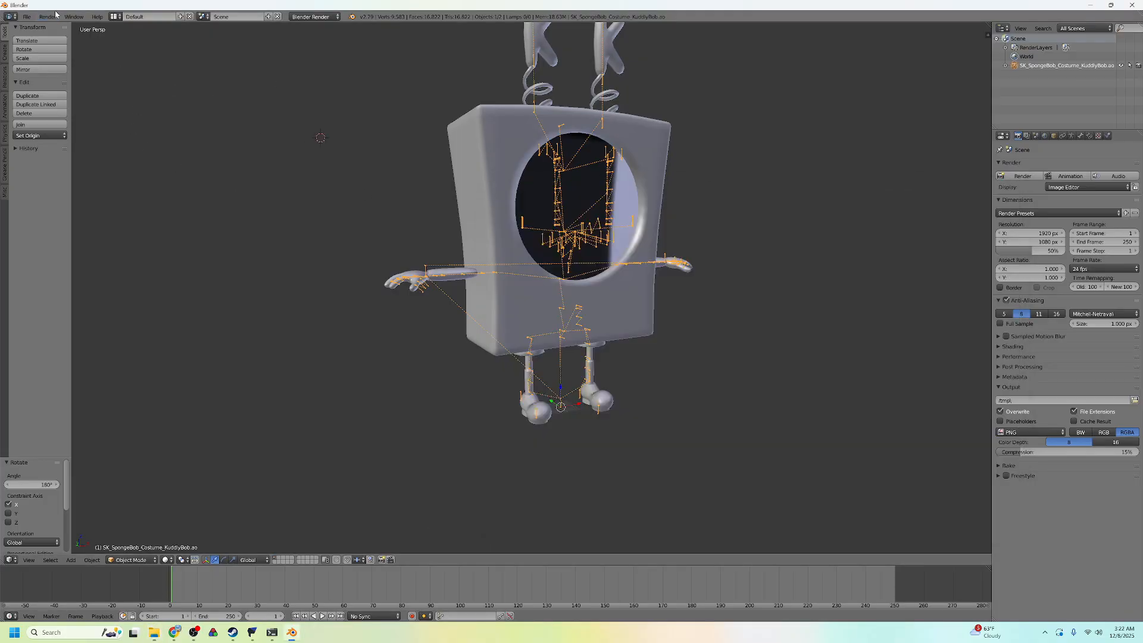
Import spongebobmm.obj from the SpongeBob (Mermaid Man) folder as a Wavefront model.
left_click(27, 16)
mouse_move(59, 186)
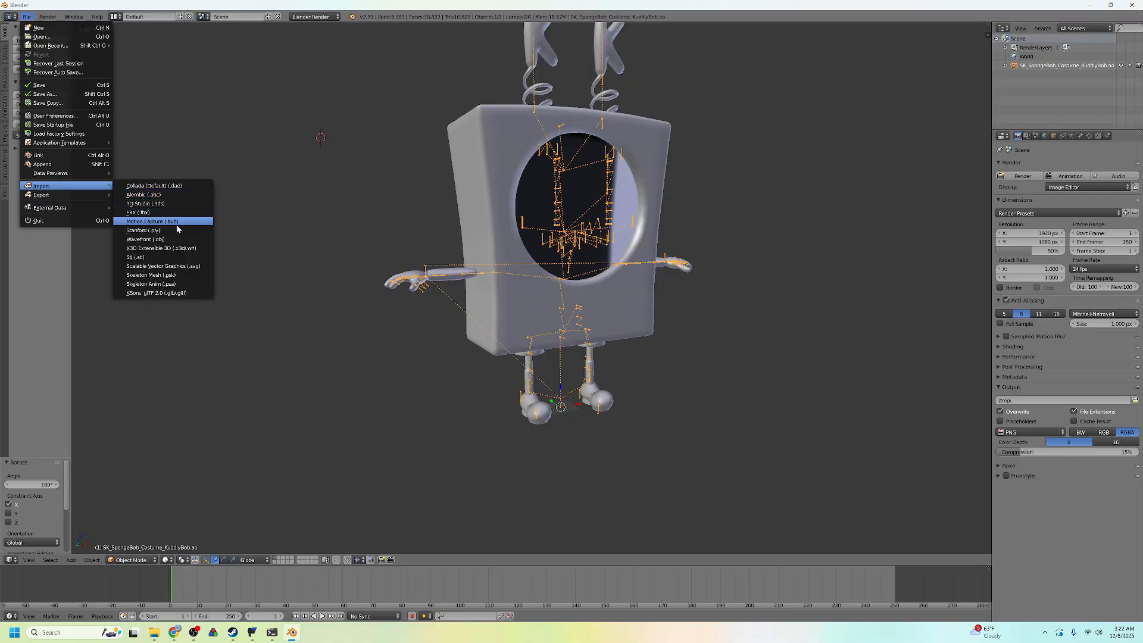
left_click(170, 239)
double_click(143, 79)
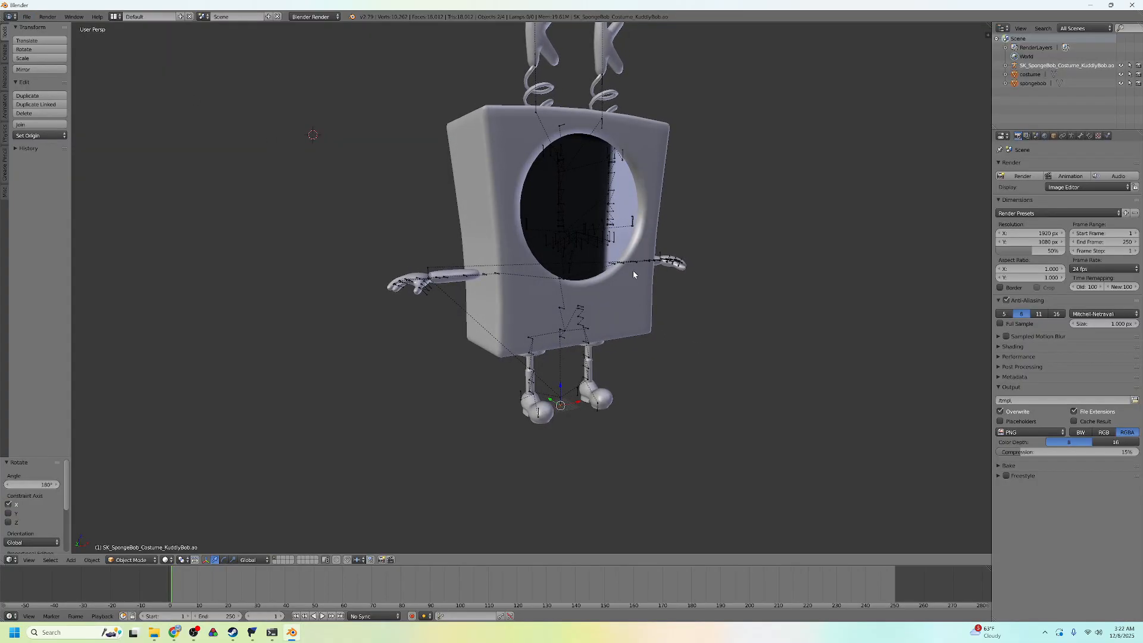
Select the imported spongebob and costume meshes and scale them up by about 48.24 and a further 3.06 to match the KuddlyBob mesh.
scroll(633, 270, "down", 10)
scroll(619, 294, "up", 12)
middle_click_drag(568, 288, 634, 293)
scroll(634, 293, "down", 7)
right_click(581, 298, "shift")
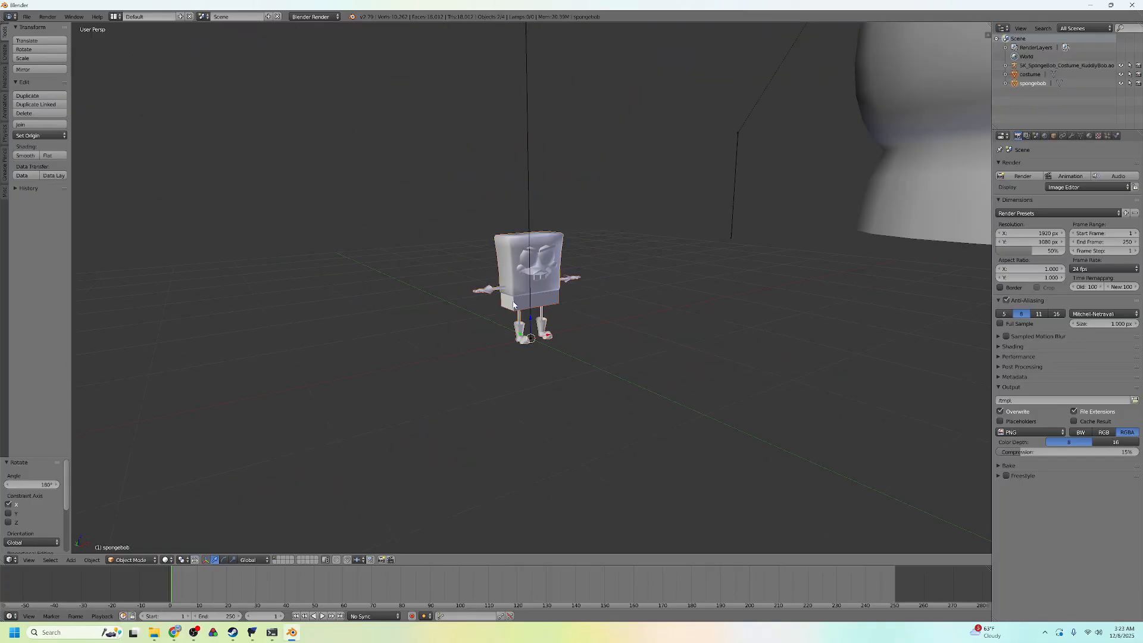
scroll(689, 298, "down", 10)
key("s")
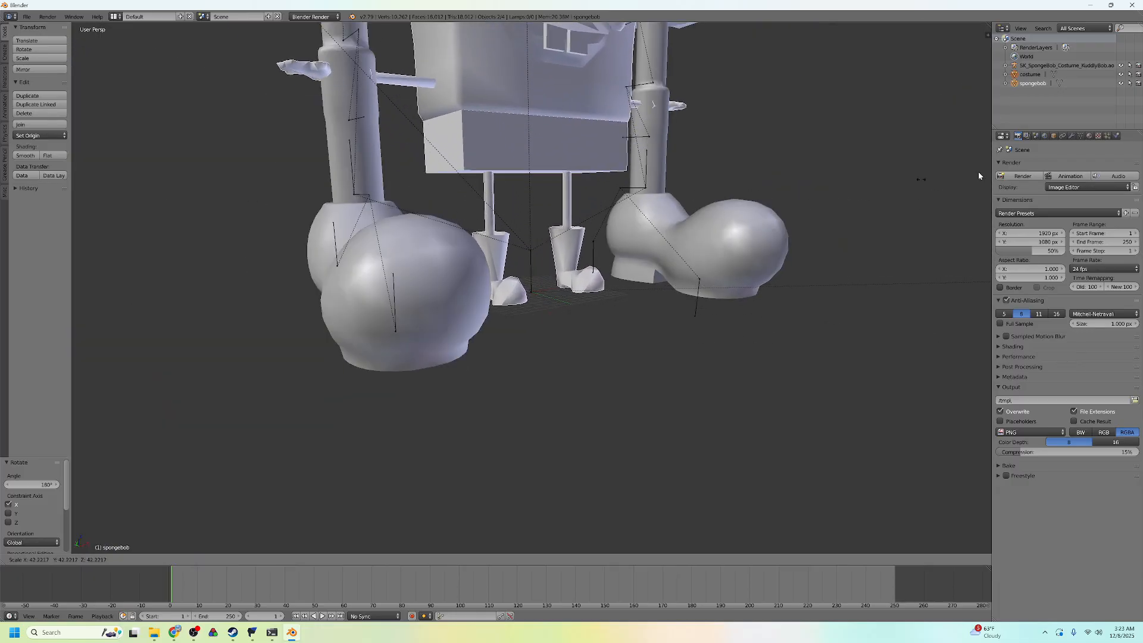
left_click(711, 208)
scroll(602, 236, "down", 7)
key("s")
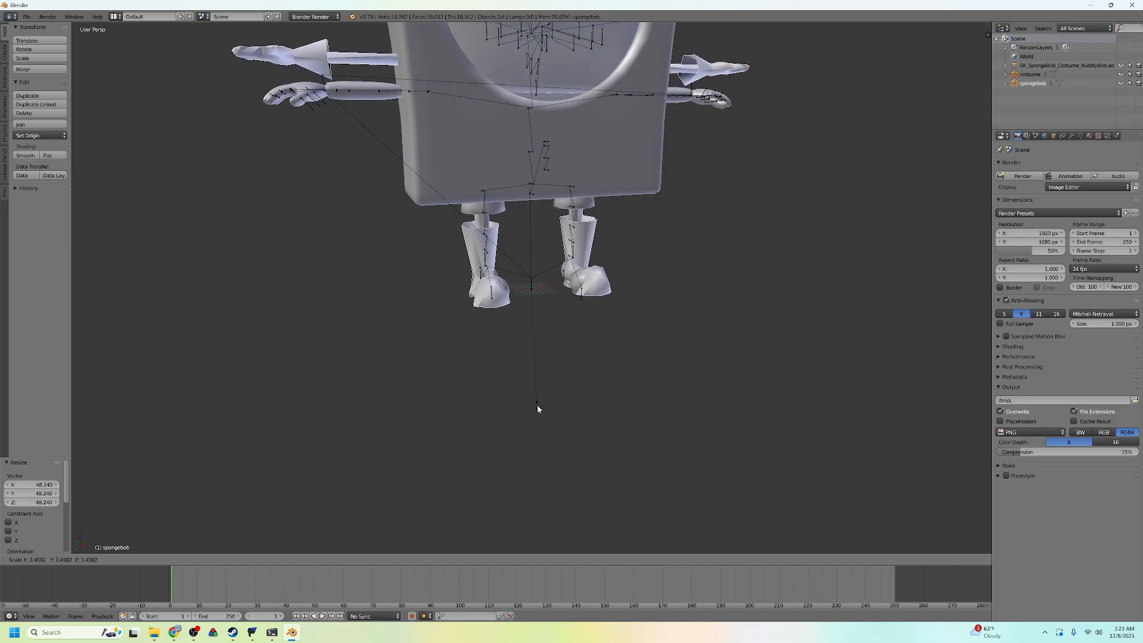
left_click(533, 391)
Examine how the Mermaid Man gloves and boots line up with the KuddlyBob hands, feet and bones.
middle_click_drag(540, 187, 628, 266)
scroll(610, 305, "down", 4)
scroll(554, 278, "up", 2)
scroll(647, 309, "up", 4)
middle_click_drag(577, 387, 576, 334)
middle_click_drag(602, 378, 577, 361)
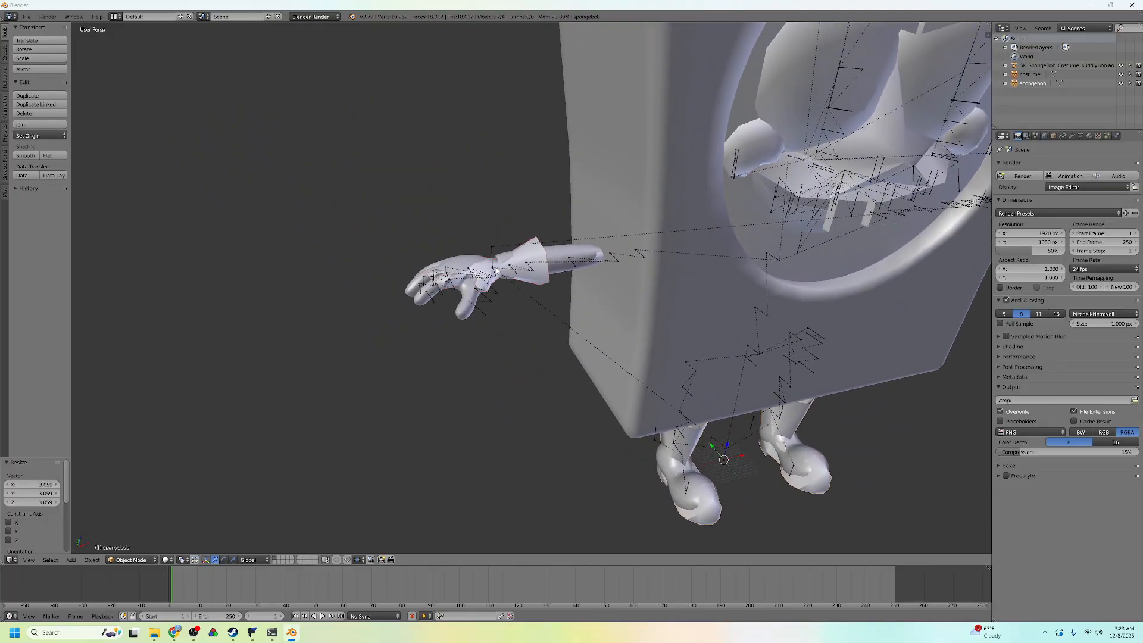
right_click(494, 268)
key("g")
right_click(326, 367)
middle_click_drag(532, 319, 627, 272)
Toggle the visibility of the armature and the KuddlyBob mesh to compare the Mermaid Man model with the rig.
left_click(1031, 83)
middle_click_drag(755, 362, 696, 351)
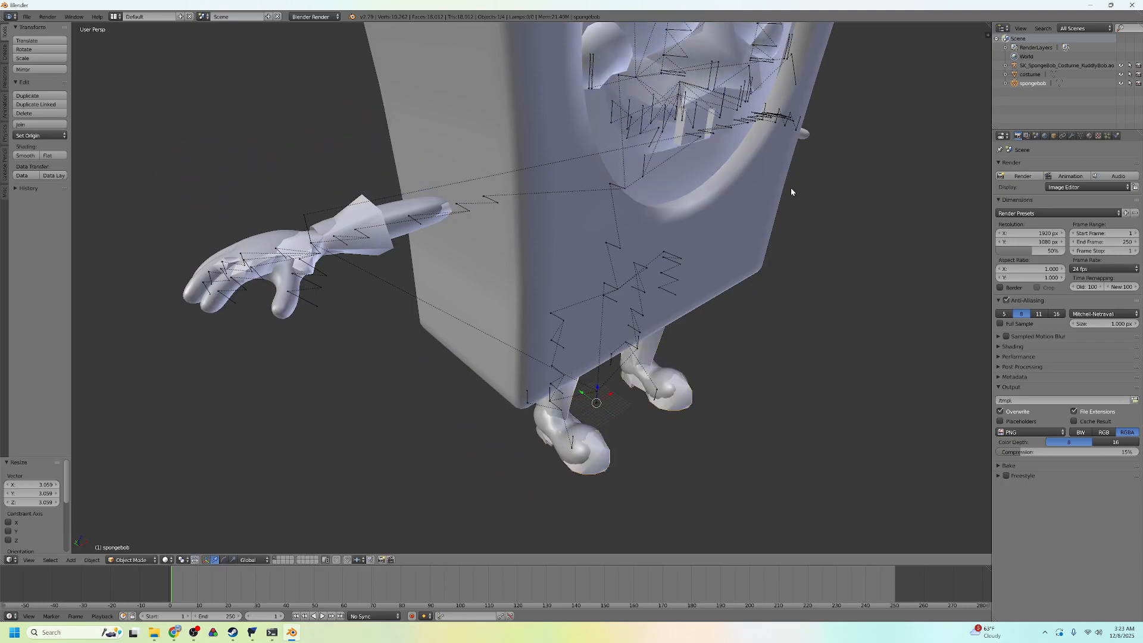
left_click(1120, 66)
left_click(1120, 66)
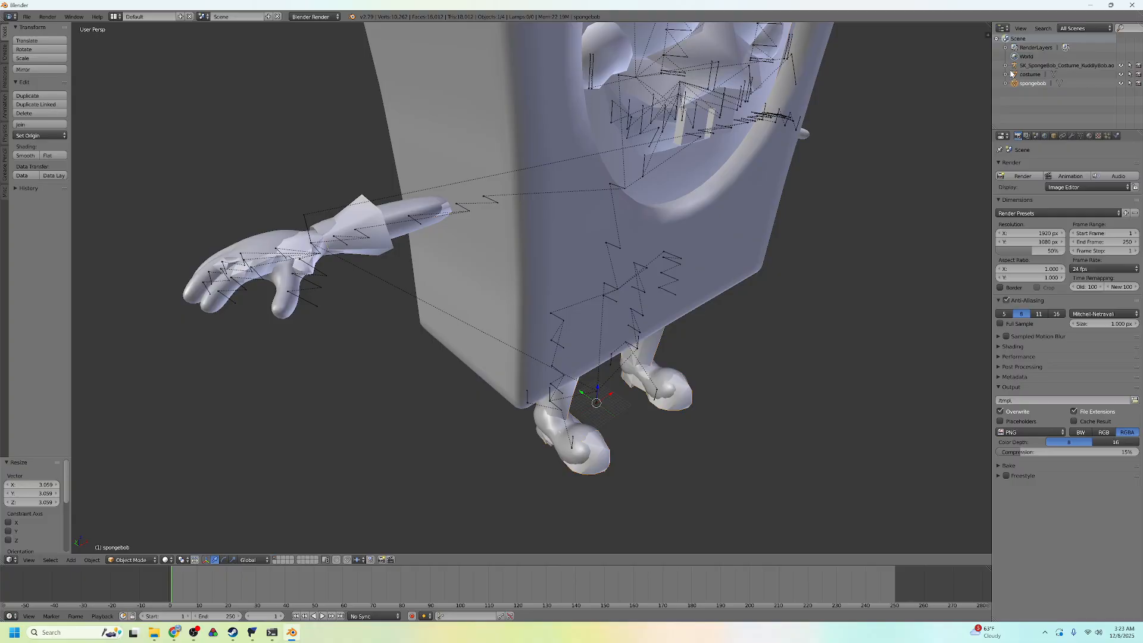
left_click(1122, 103)
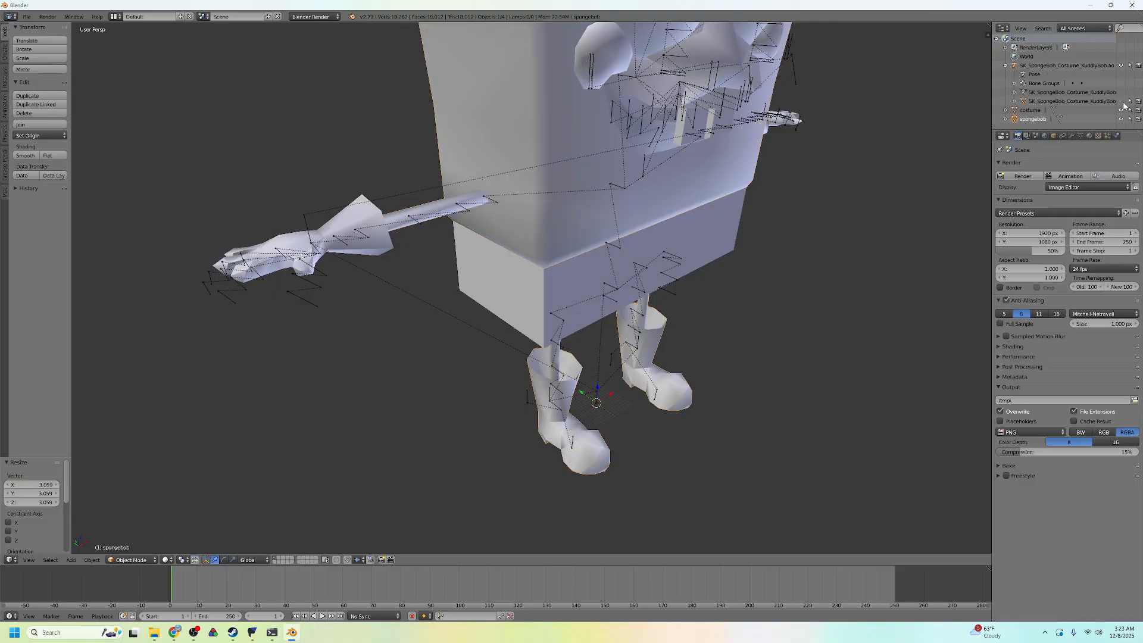
left_click(1122, 102)
In Edit Mode on the costume mesh, select the whole linked glove and move it about 3.8 units along negative X over the hand.
middle_click_drag(415, 266, 579, 334)
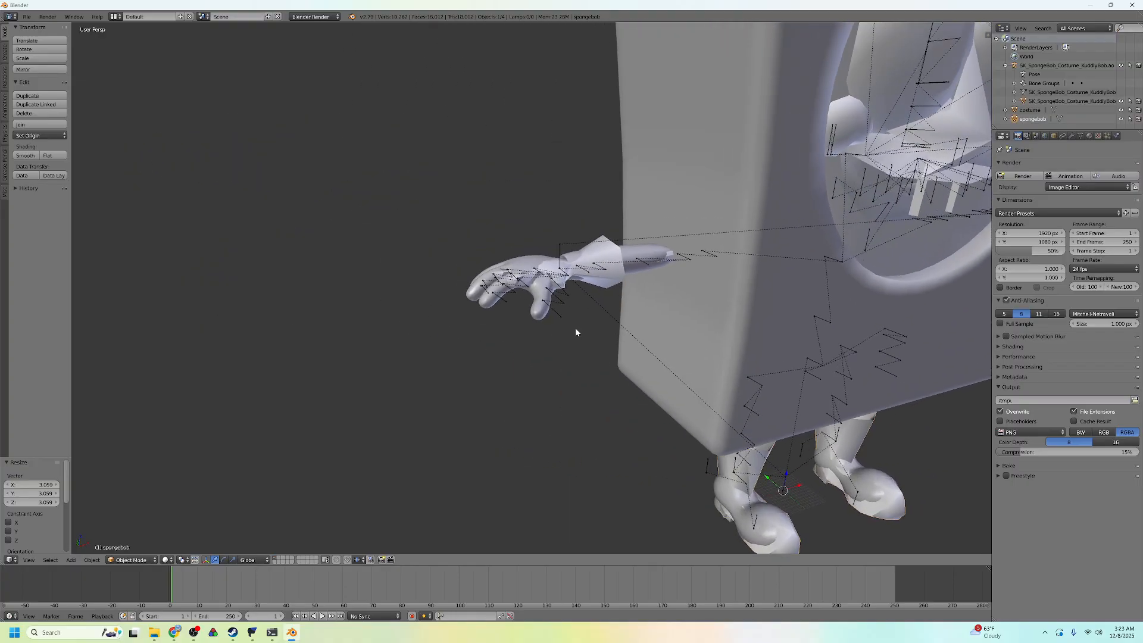
scroll(673, 337, "up", 2)
middle_click_drag(683, 331, 675, 334)
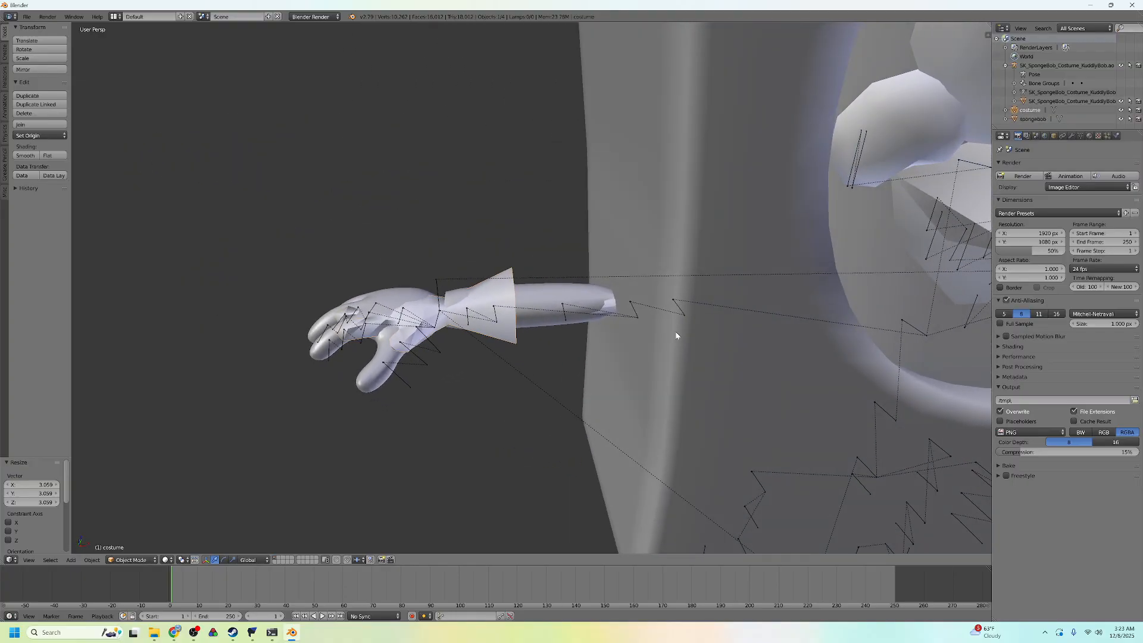
middle_click_drag(473, 348, 576, 288)
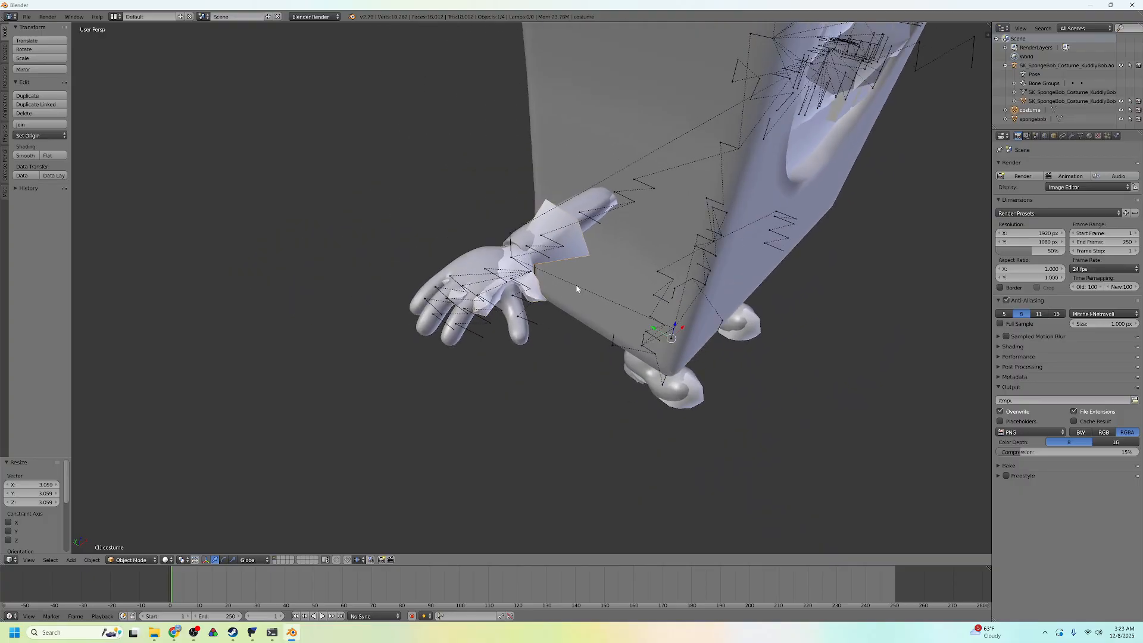
scroll(538, 302, "up", 2)
middle_click_drag(563, 244, 630, 292)
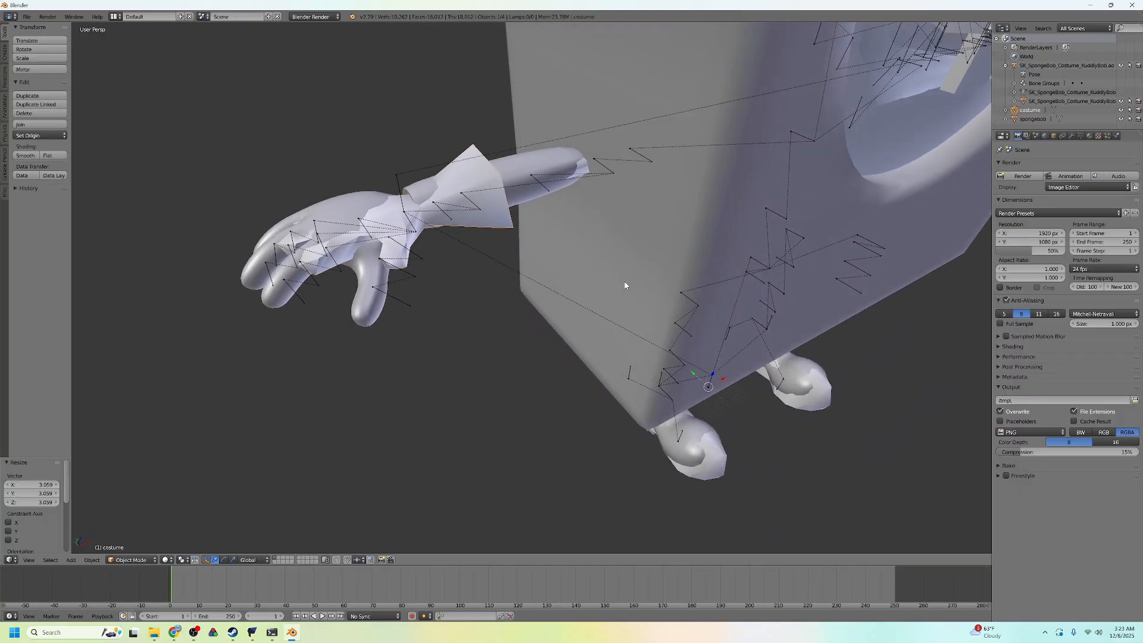
key("Tab")
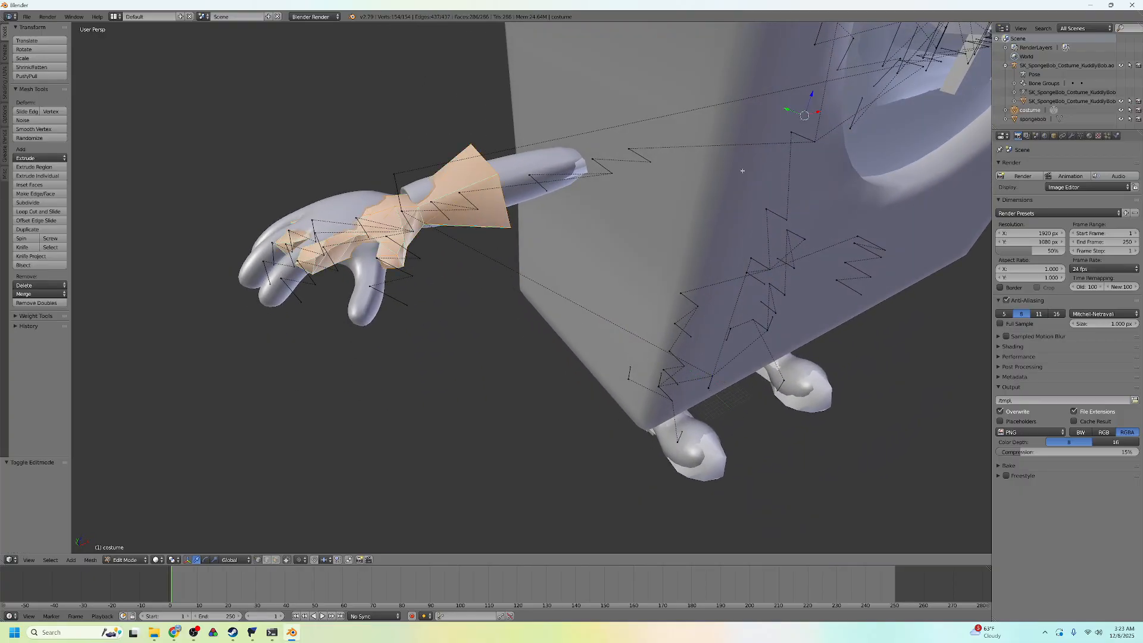
right_click(404, 202)
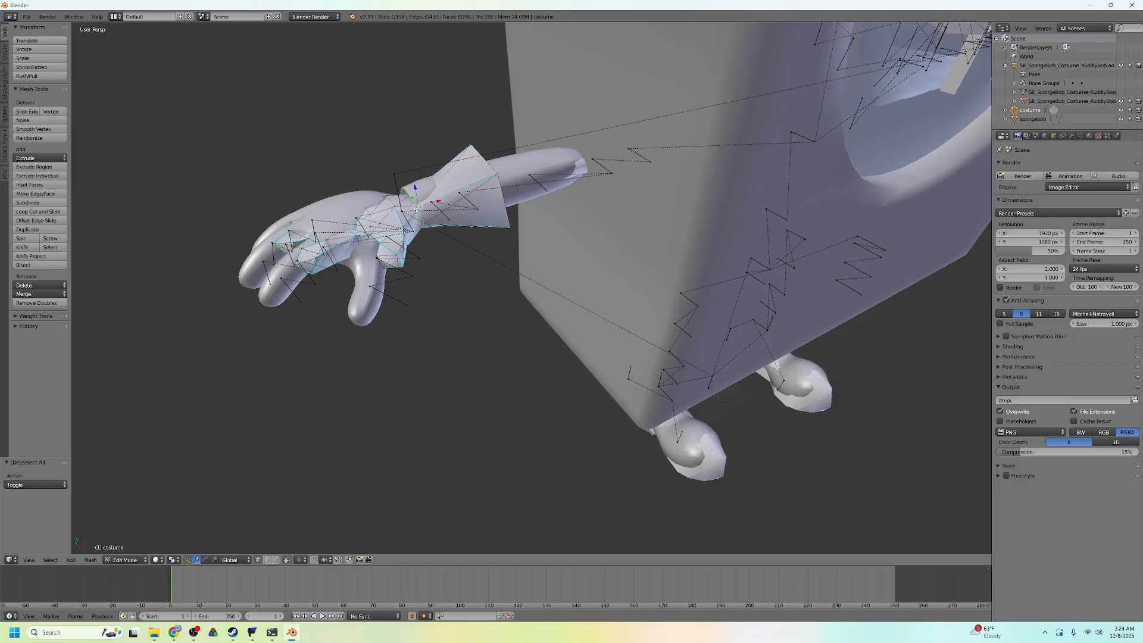
key("ctrl+l")
key("g")
key("x")
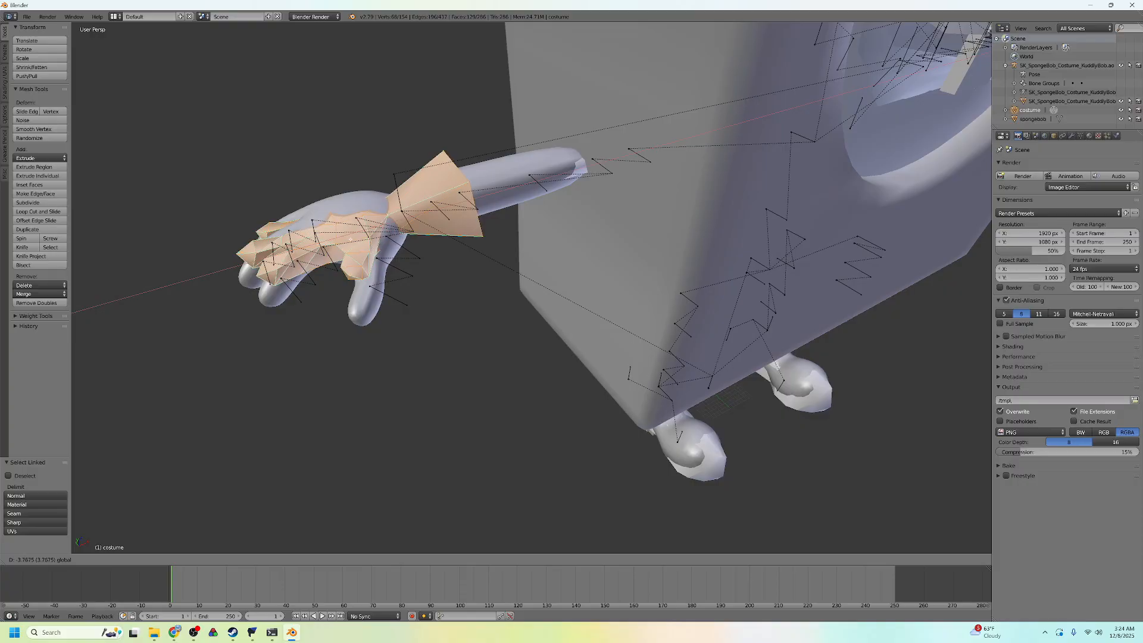
left_click(356, 242)
middle_click_drag(452, 280, 398, 278)
key("Tab")
Change the viewport shading to display the models' textures and add a Hemi lamp to light the scene.
scroll(638, 309, "down", 1)
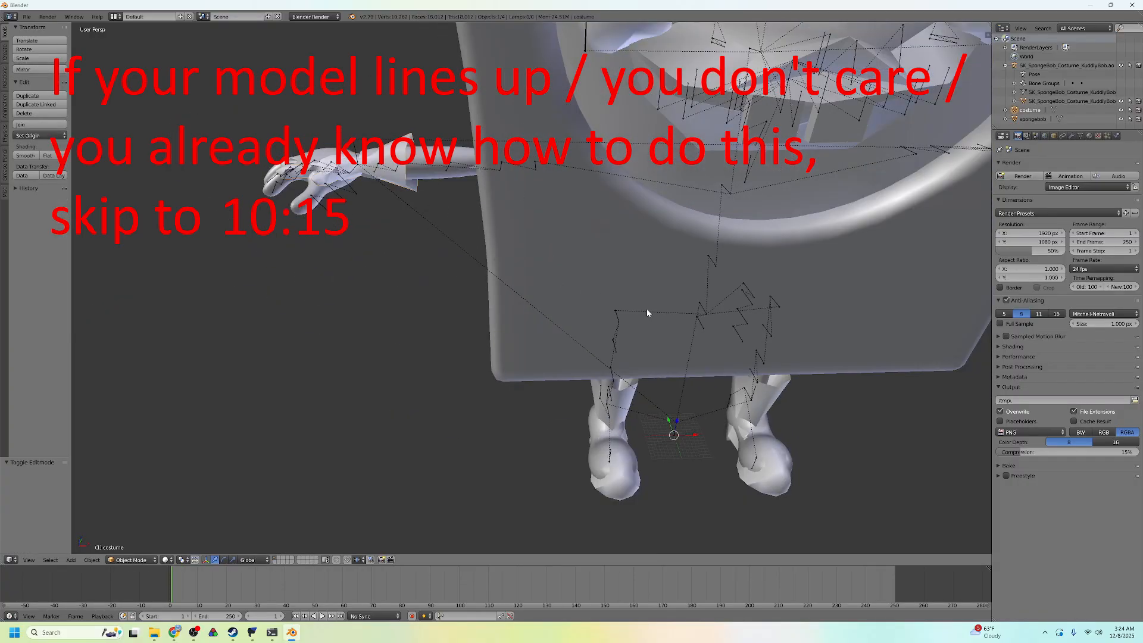
middle_click_drag(802, 440, 815, 401)
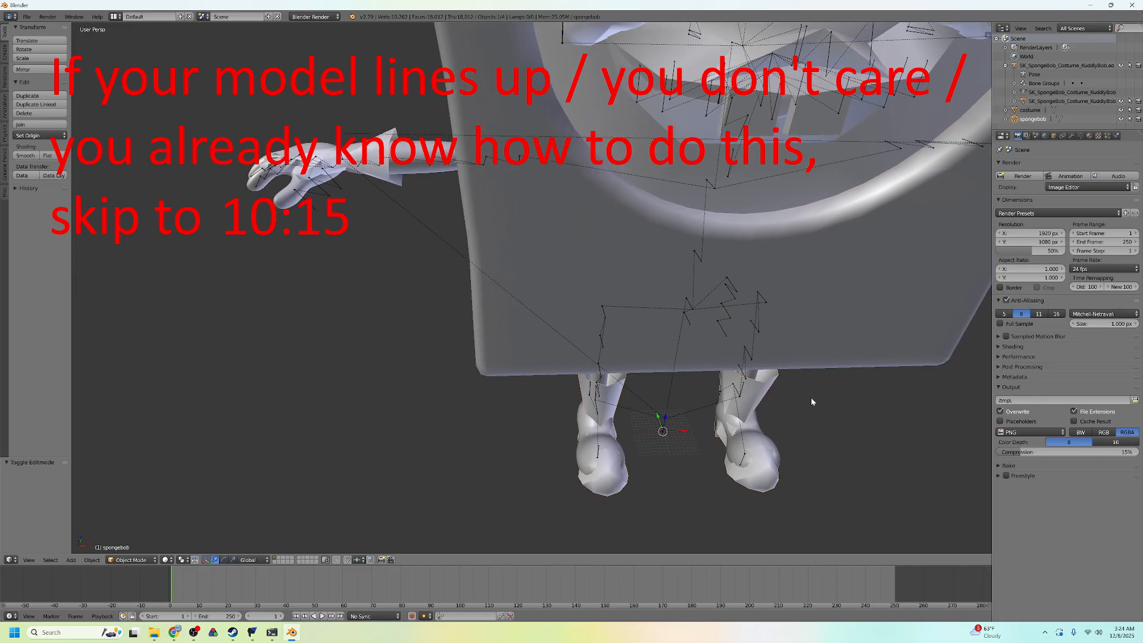
left_click(181, 511)
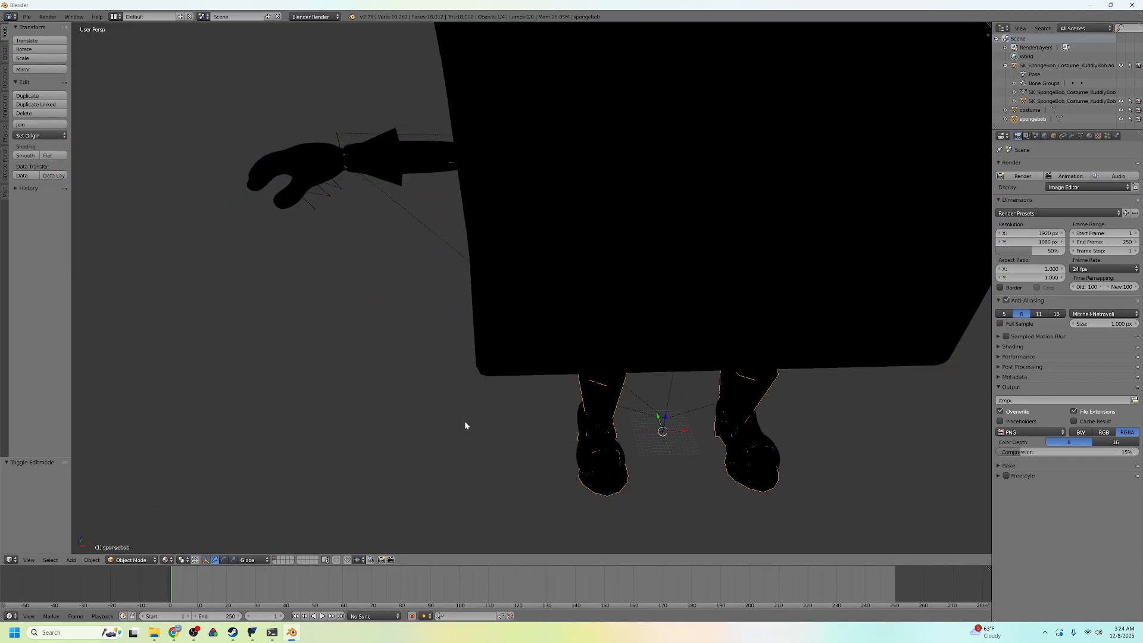
key("shift+a")
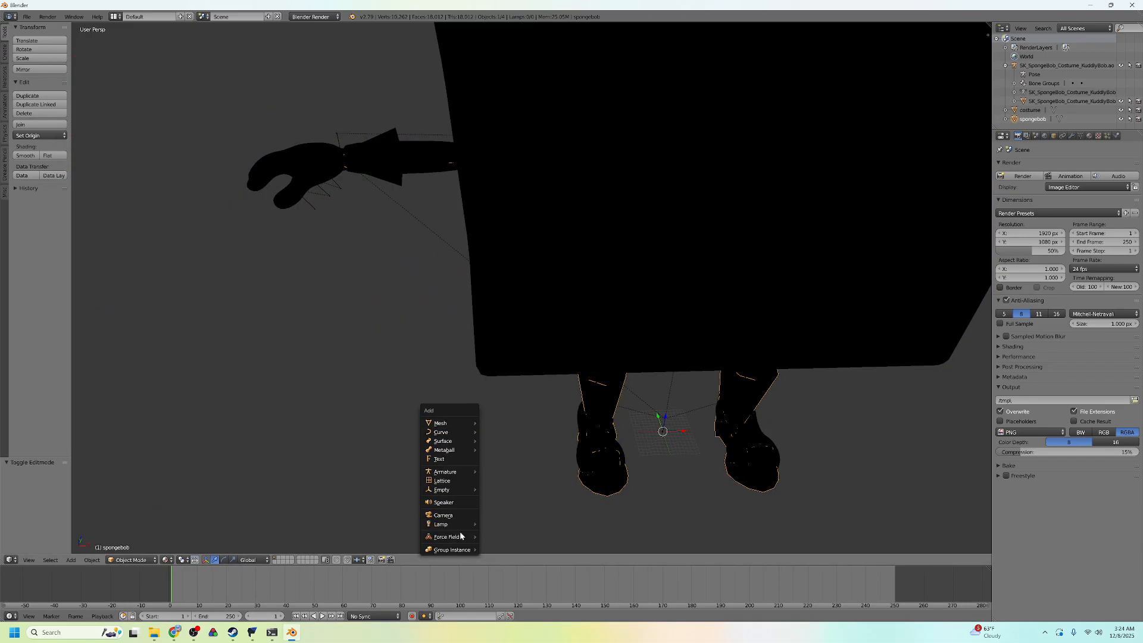
left_click(521, 553)
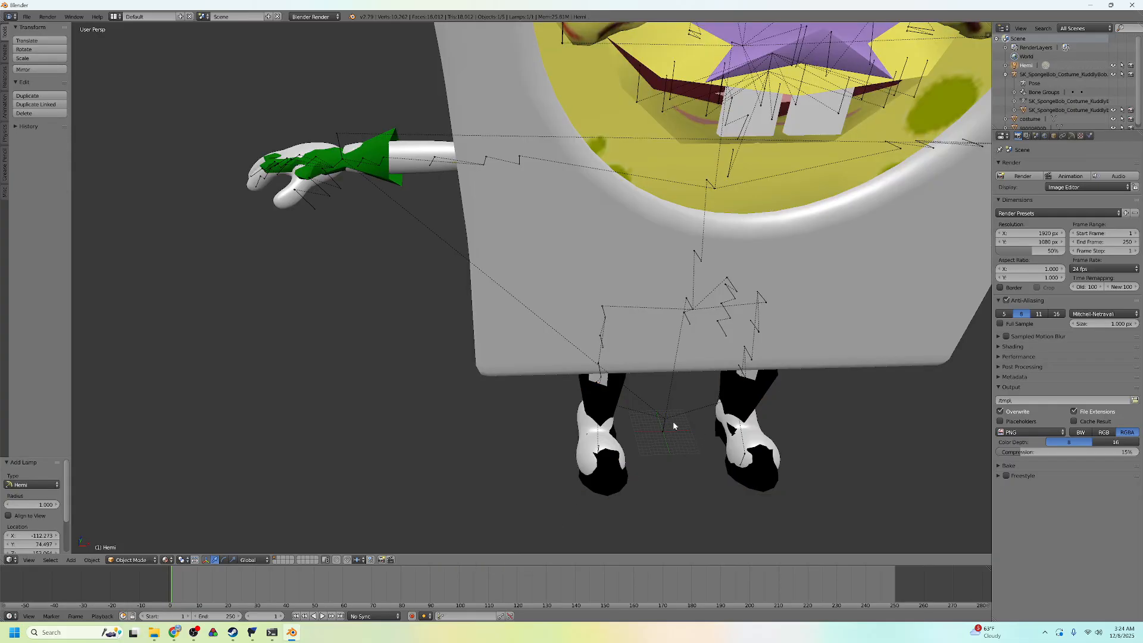
Toggle the KuddlyBob mesh's visibility to compare its hand with the Mermaid Man glove, leaving the mesh hidden.
middle_click_drag(605, 417, 388, 382)
right_click(651, 276)
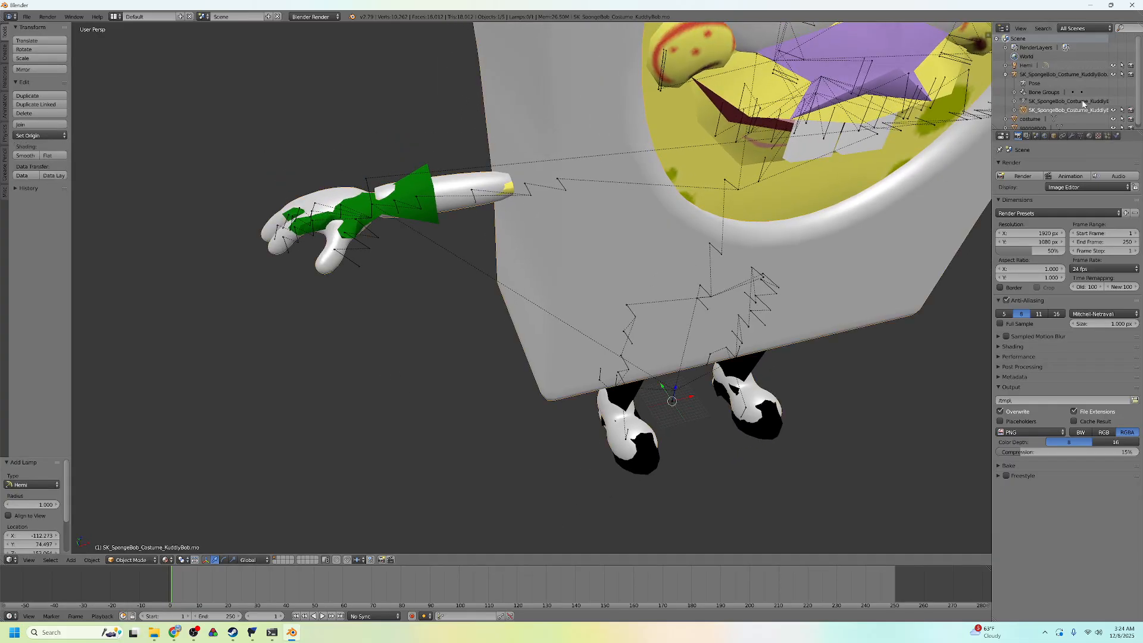
left_click(1113, 109)
left_click(1112, 109)
right_click(710, 167)
middle_click_drag(388, 305, 408, 298)
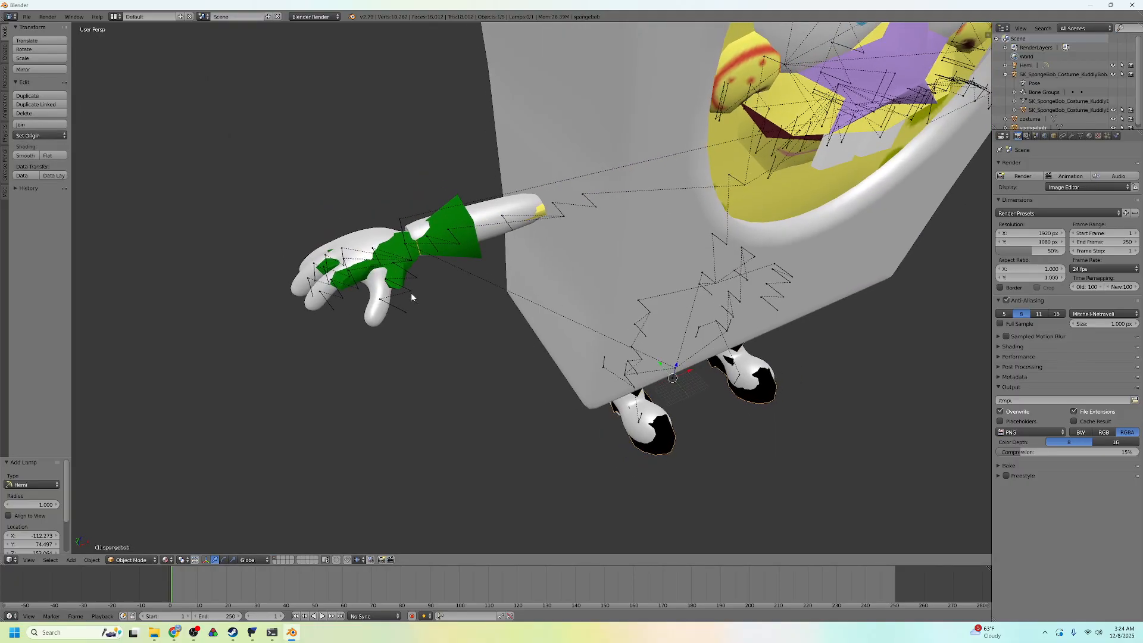
left_click(1112, 110)
middle_click_drag(556, 254, 598, 293)
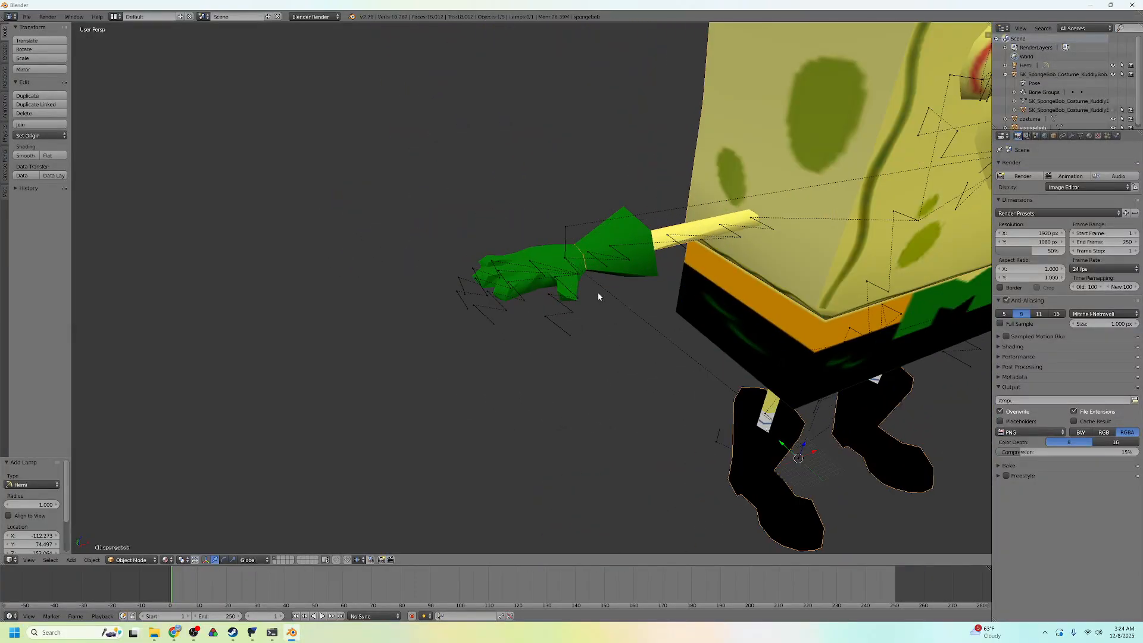
Join the costume mesh into the spongebob mesh so the gloves and body form a single object.
right_click(633, 265)
middle_click_drag(707, 298, 682, 301)
scroll(603, 312, "up", 4)
middle_click_drag(551, 306, 405, 312)
scroll(564, 316, "down", 4)
right_click(628, 348)
In Edit Mode, select the whole spongebob mesh, remove its double vertices and return to Object Mode.
key("Tab")
key("a")
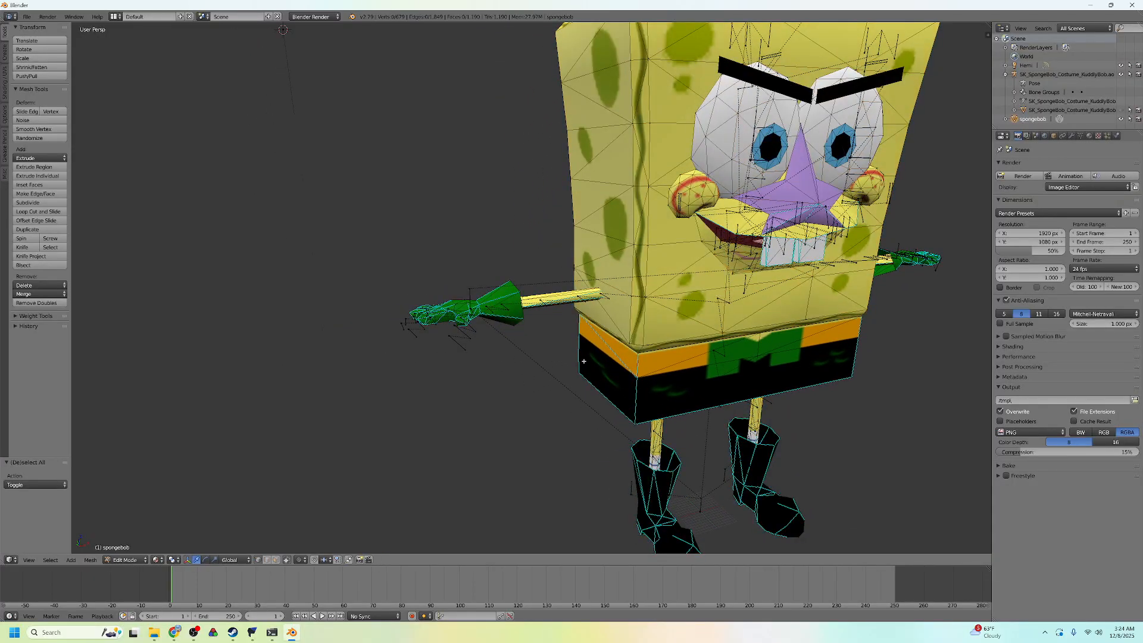
key("a")
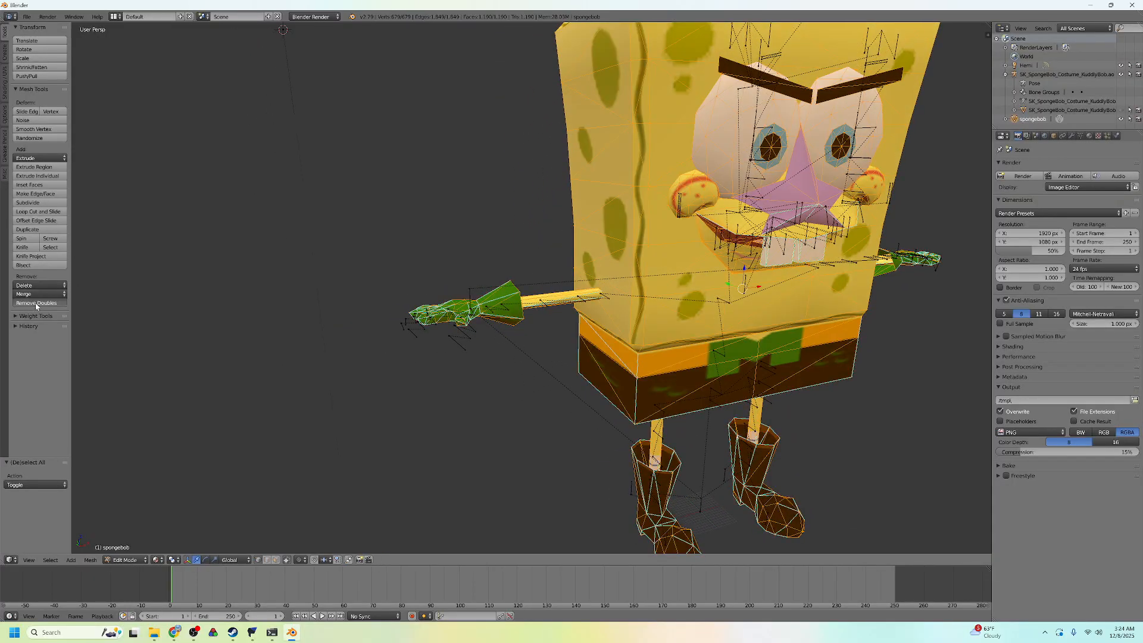
key("Tab")
scroll(506, 325, "up", 5)
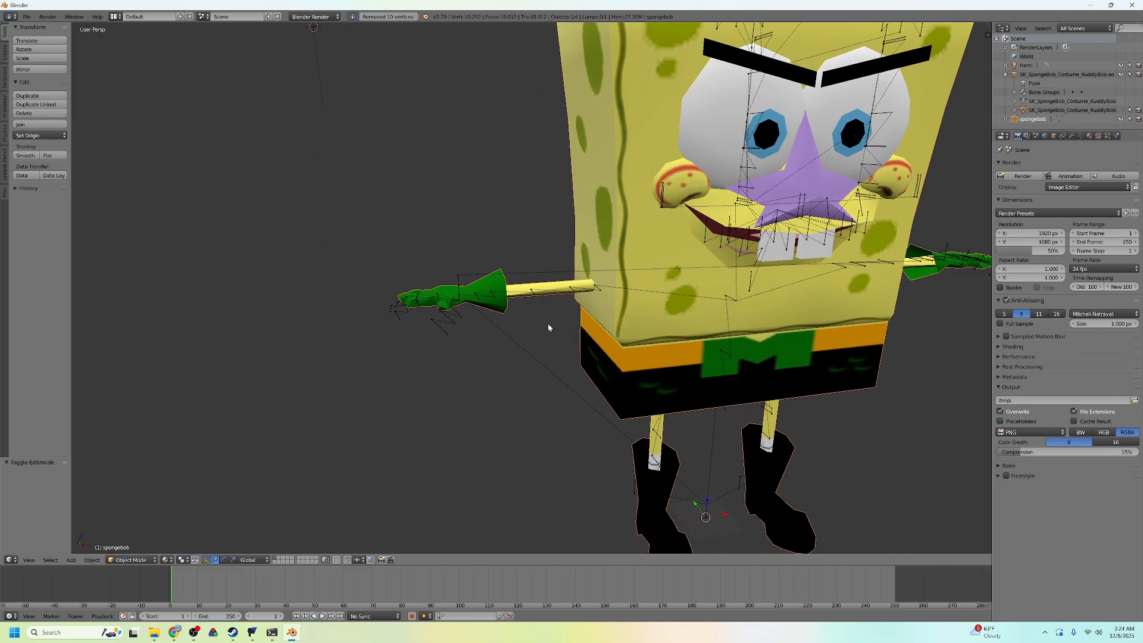
middle_click_drag(505, 315, 558, 328)
Show the KuddlyBob mesh again and select the linked glove and arm geometry of the spongebob mesh in Edit Mode.
key("Tab")
left_click(1120, 110)
middle_click_drag(615, 355, 535, 190, "shift")
key("a")
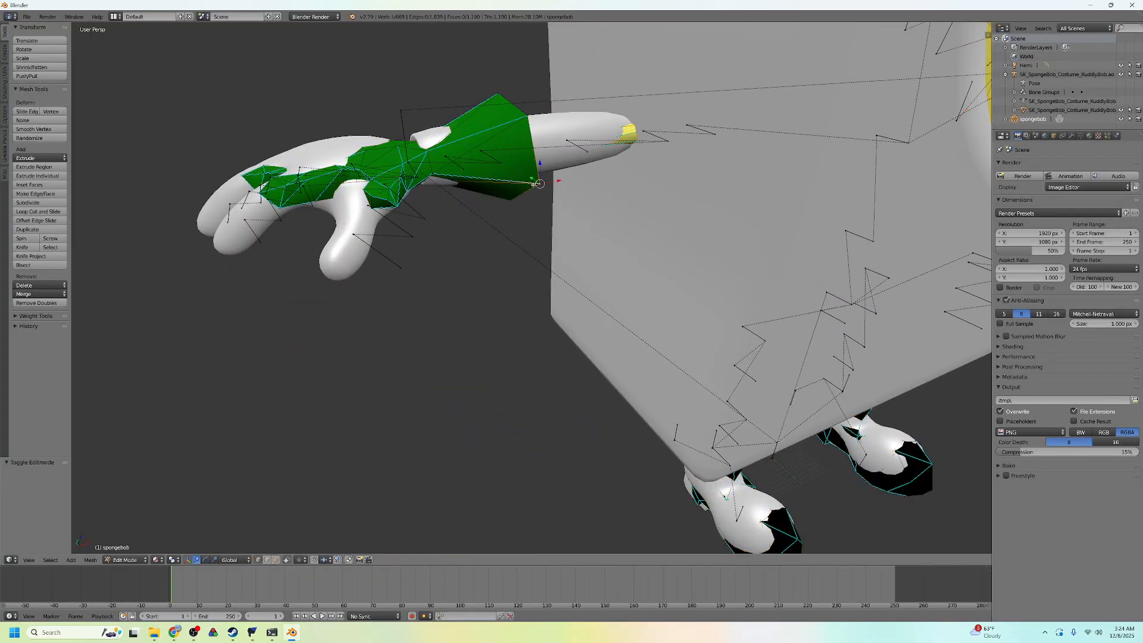
key("l")
middle_click_drag(603, 197, 589, 204)
middle_click_drag(430, 227, 521, 272, "shift")
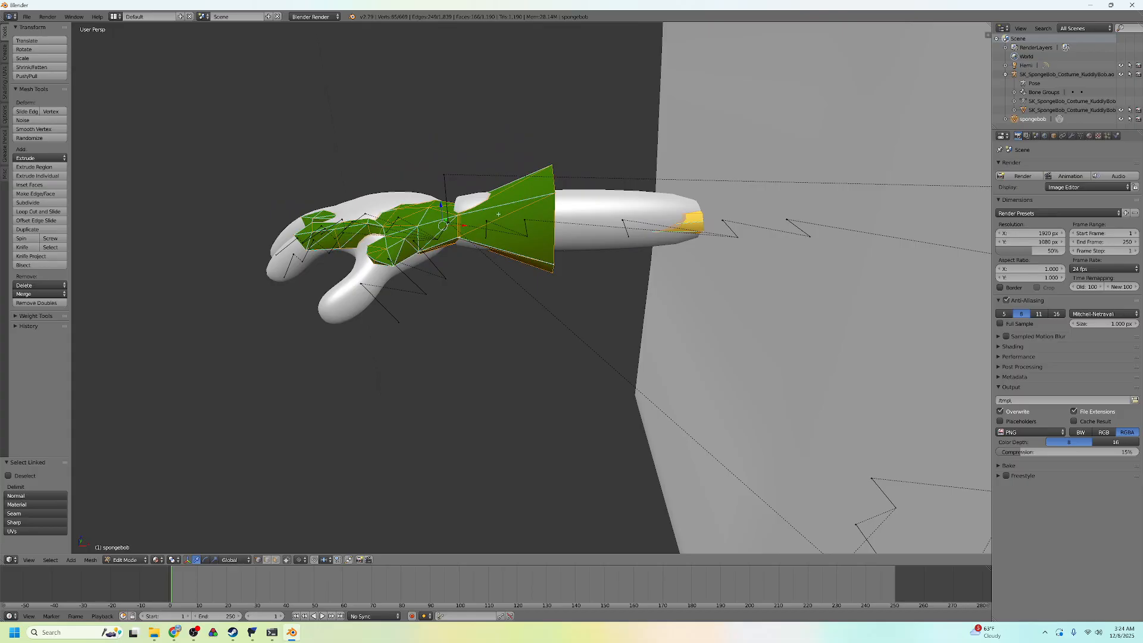
Lasso-select only the glove's vertices in wireframe display and move them about 2.4 units along negative X over the hand.
key("z")
right_click(464, 220)
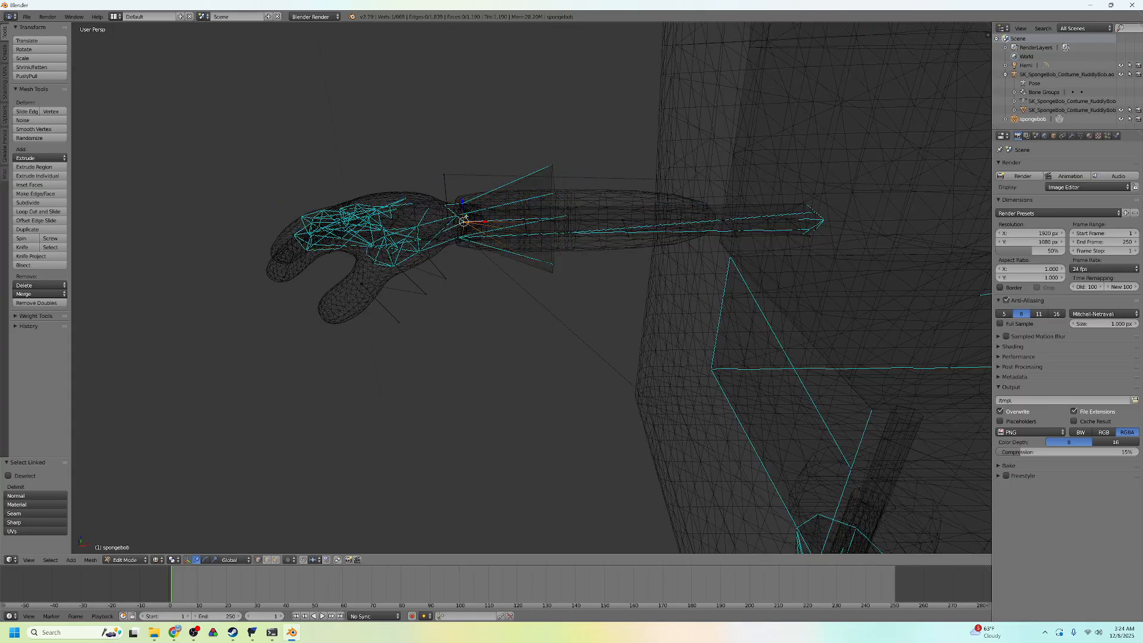
left_click_drag(228, 102, 521, 360, "ctrl")
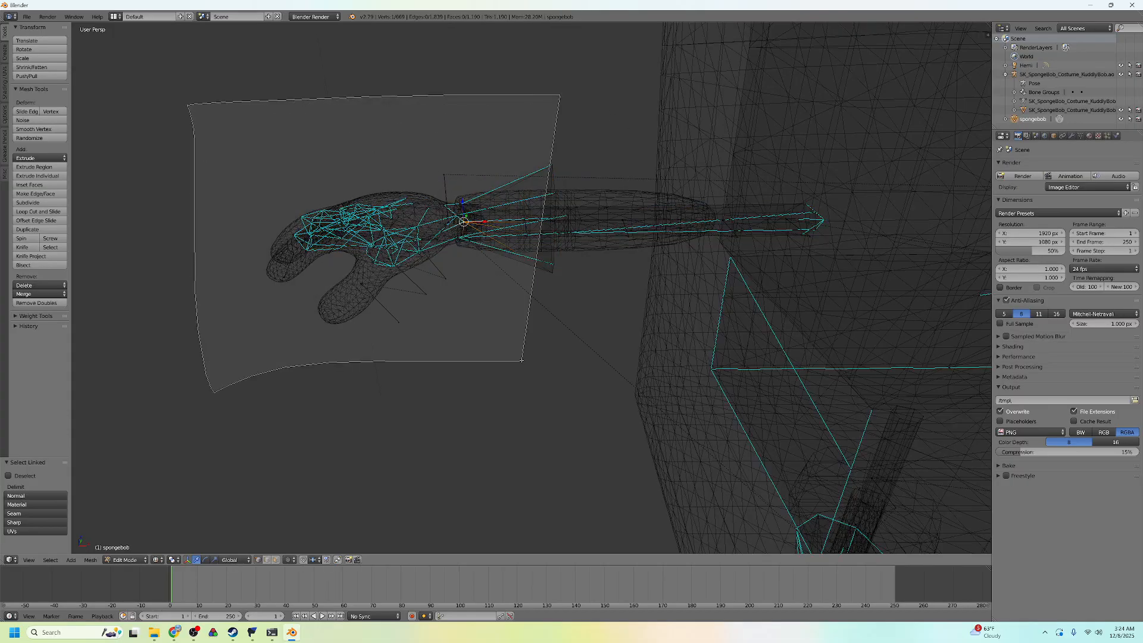
left_click_drag(578, 317, 577, 317, "ctrl")
key("z")
middle_click_drag(559, 332, 512, 317)
key("g")
key("x")
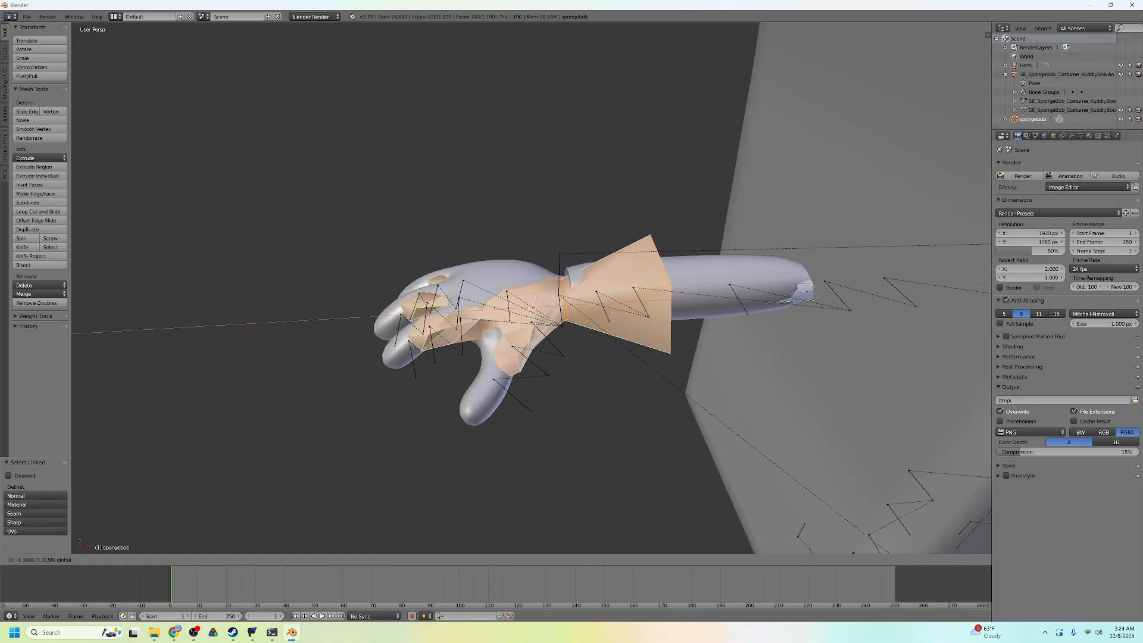
left_click(561, 357)
Rotate the glove about 9° around the global X axis and move it about 1.8 units along Y onto the hand.
middle_click_drag(561, 357, 620, 340)
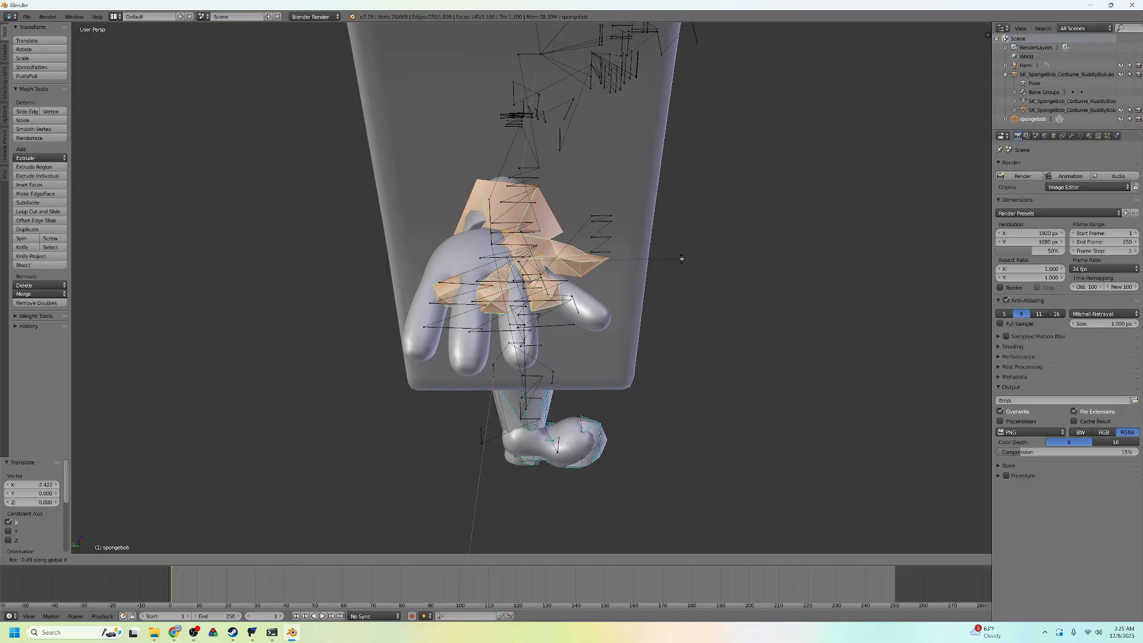
middle_click_drag(579, 282, 601, 328)
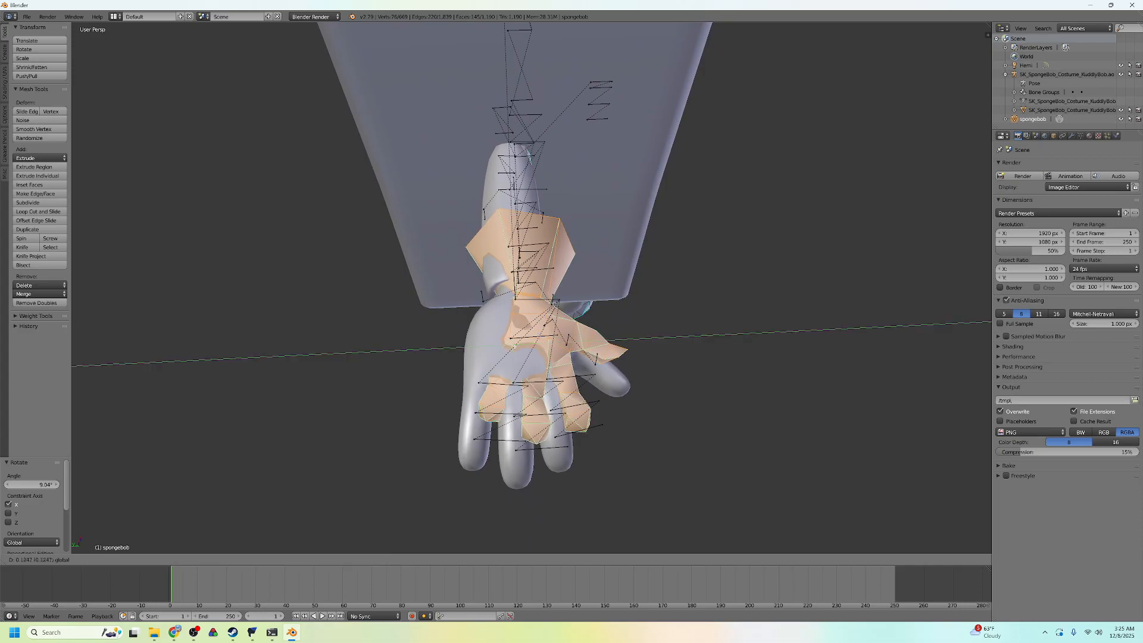
left_click(589, 376)
middle_click_drag(589, 377, 571, 346)
scroll(559, 317, "up", 2)
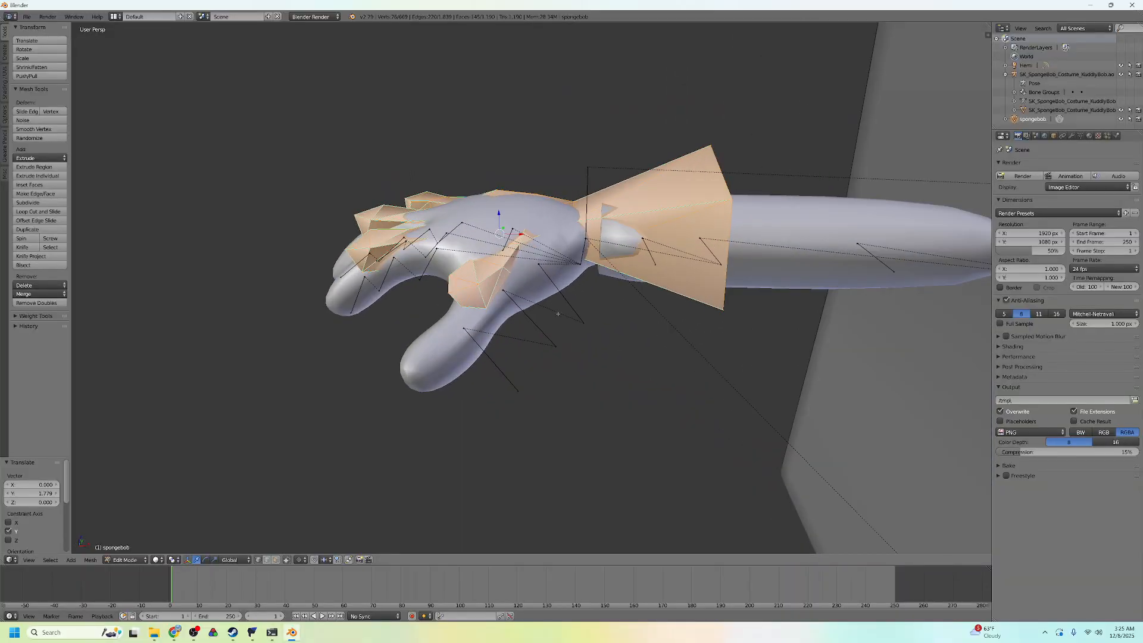
With proportional editing, pull the glove's index fingertip down along the KuddlyBob index finger and nudge it into place.
right_click(459, 302)
middle_click_drag(459, 302, 515, 354)
scroll(654, 298, "up", 4)
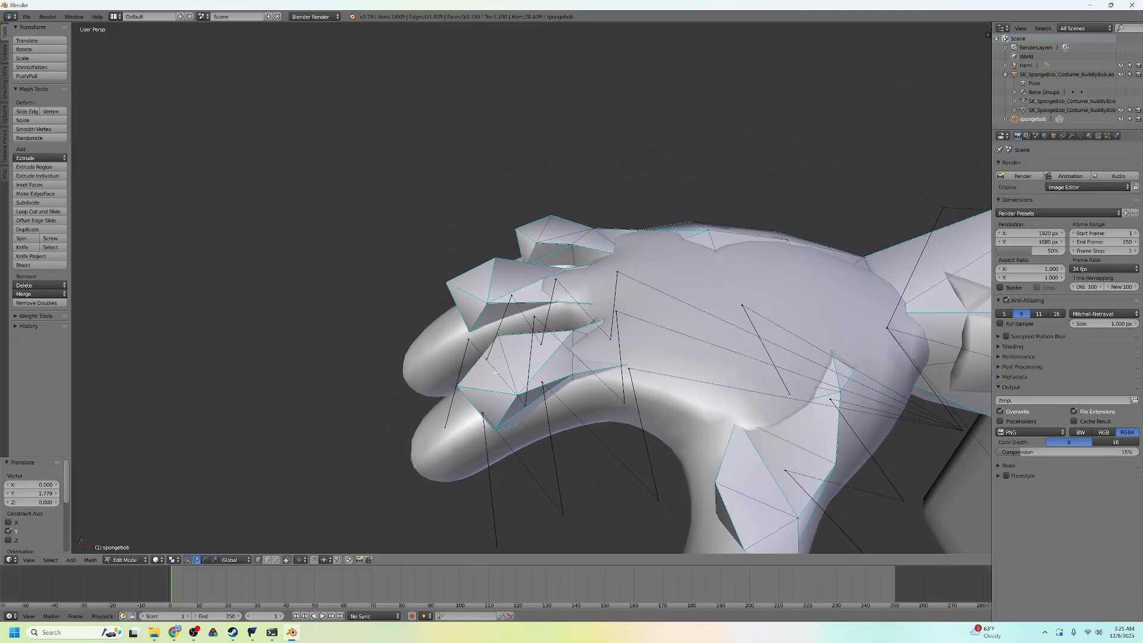
key("g")
right_click(500, 438)
middle_click_drag(500, 439, 470, 452)
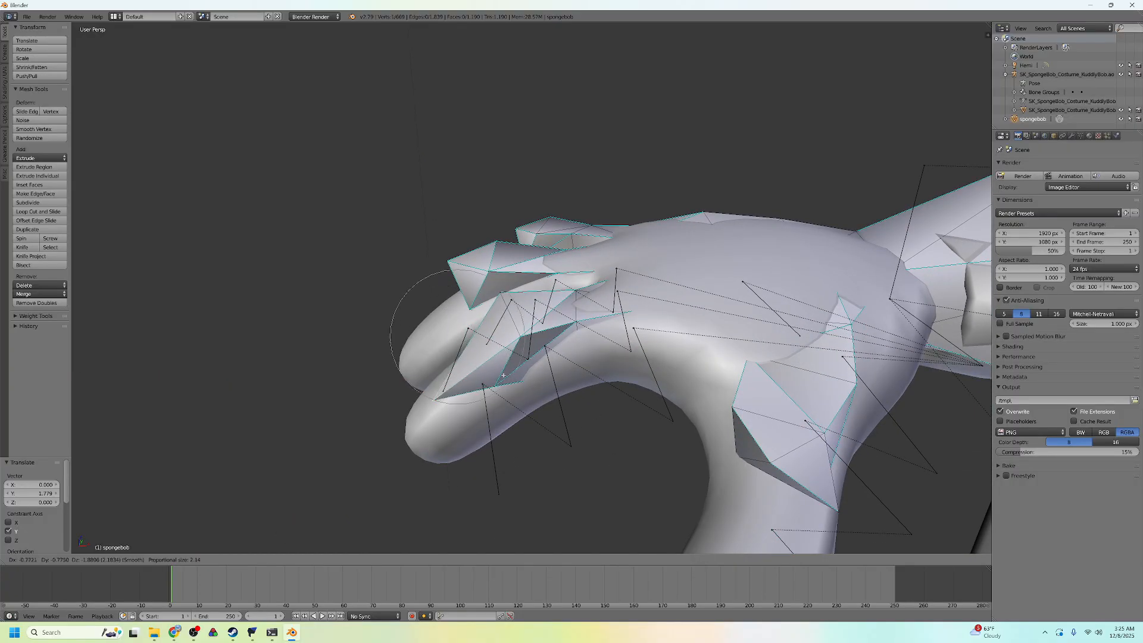
scroll(507, 386, "down", 4)
left_click(469, 409)
middle_click_drag(468, 408, 460, 332)
left_click(659, 380)
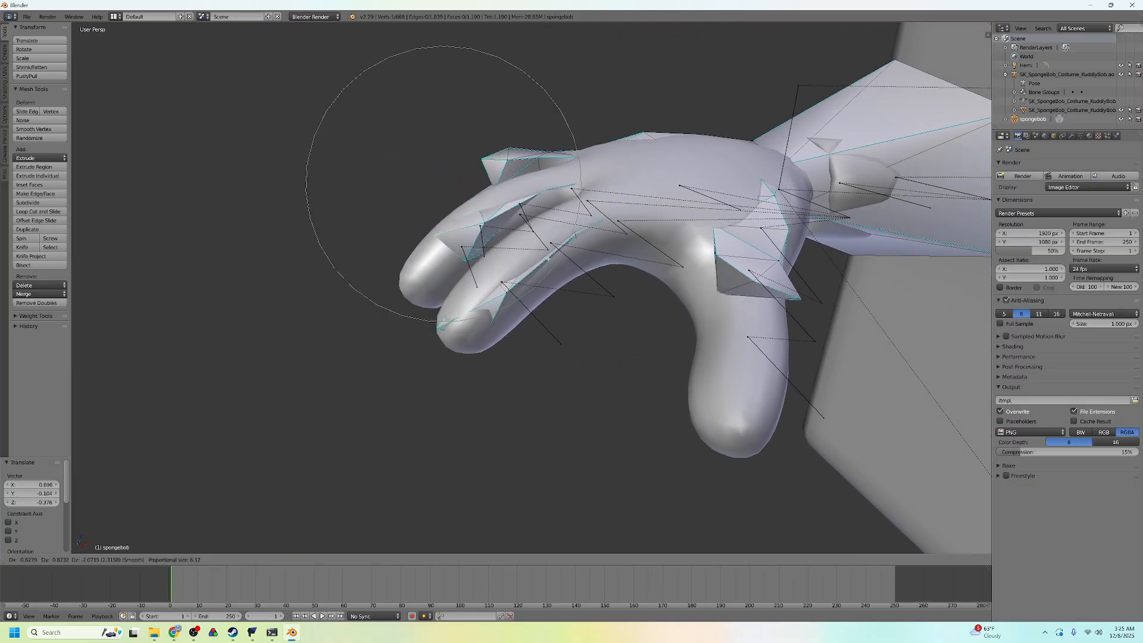
Try to pull the glove's neighbouring finger onto the hand with a larger proportional editing radius, and undo the move.
left_click(521, 299)
mouse_move(521, 298)
middle_mouse_down()
mouse_move(631, 306)
mouse_move(655, 287)
mouse_move(628, 298)
mouse_move(544, 298)
middle_mouse_up()
key("ctrl+z")
key("Tab")
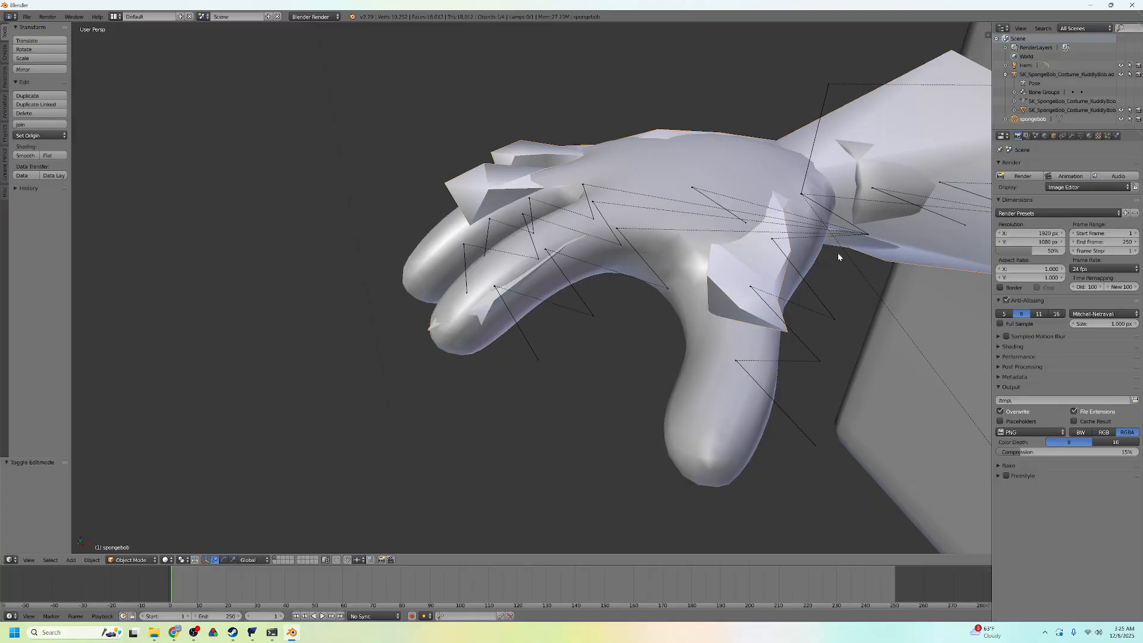
Add a Subdivision Surface modifier with one view subdivision to the spongebob mesh and apply it.
scroll(847, 234, "down", 6)
scroll(851, 227, "up", 3)
middle_click_drag(798, 234, 604, 260, "shift")
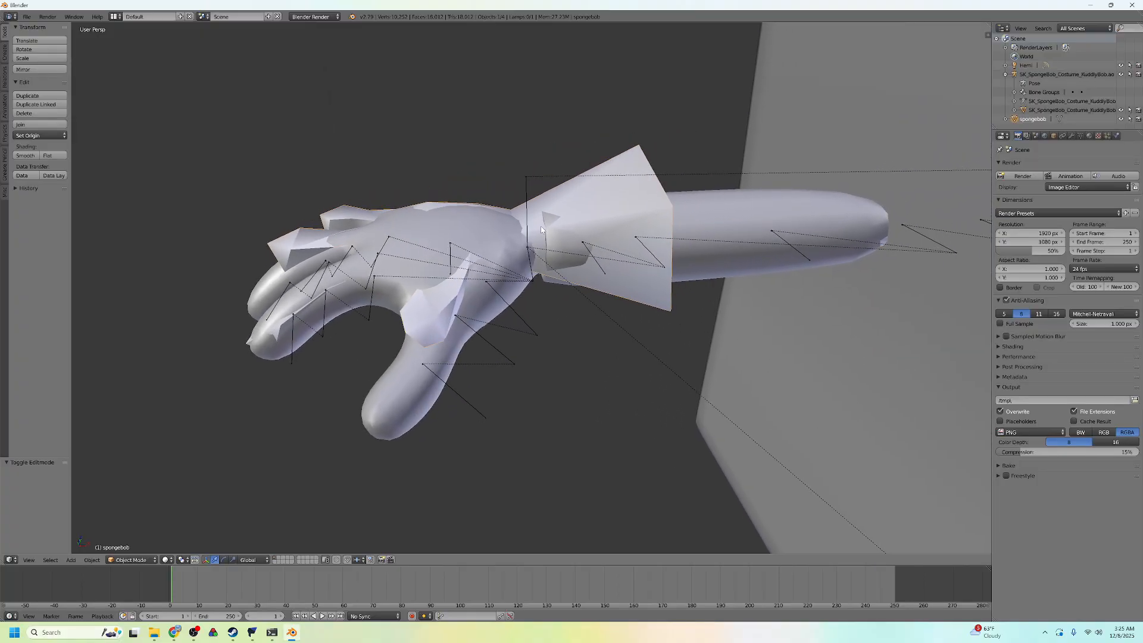
key("Tab")
mouse_move(610, 212)
middle_mouse_down()
mouse_move(652, 241)
mouse_move(604, 209)
middle_mouse_up()
key("Tab")
left_click(1069, 136)
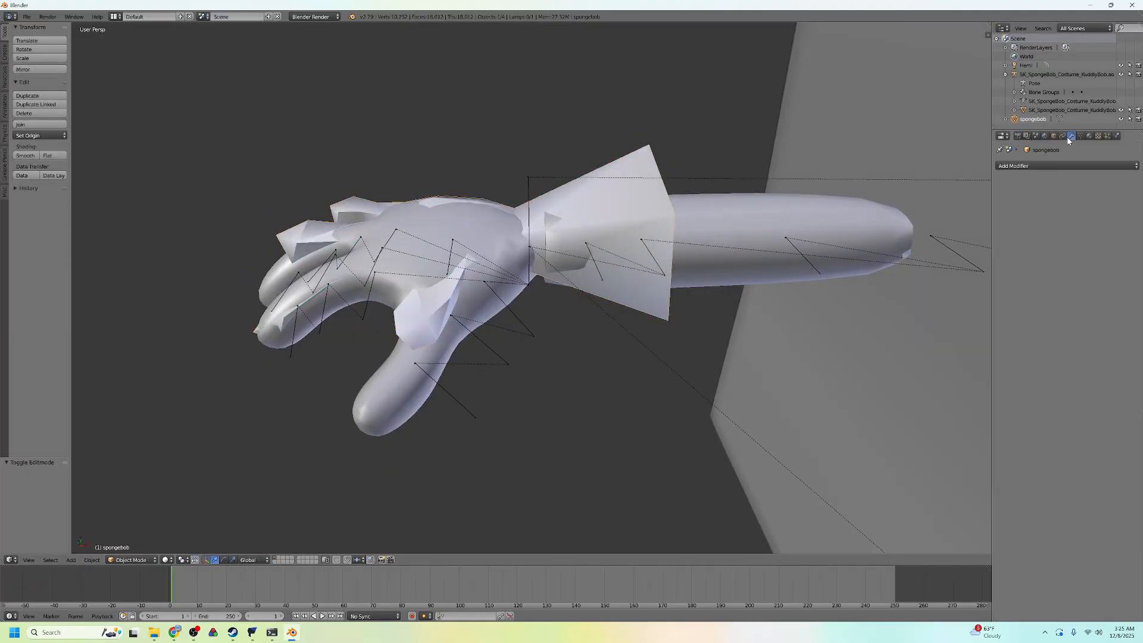
left_click(1023, 165)
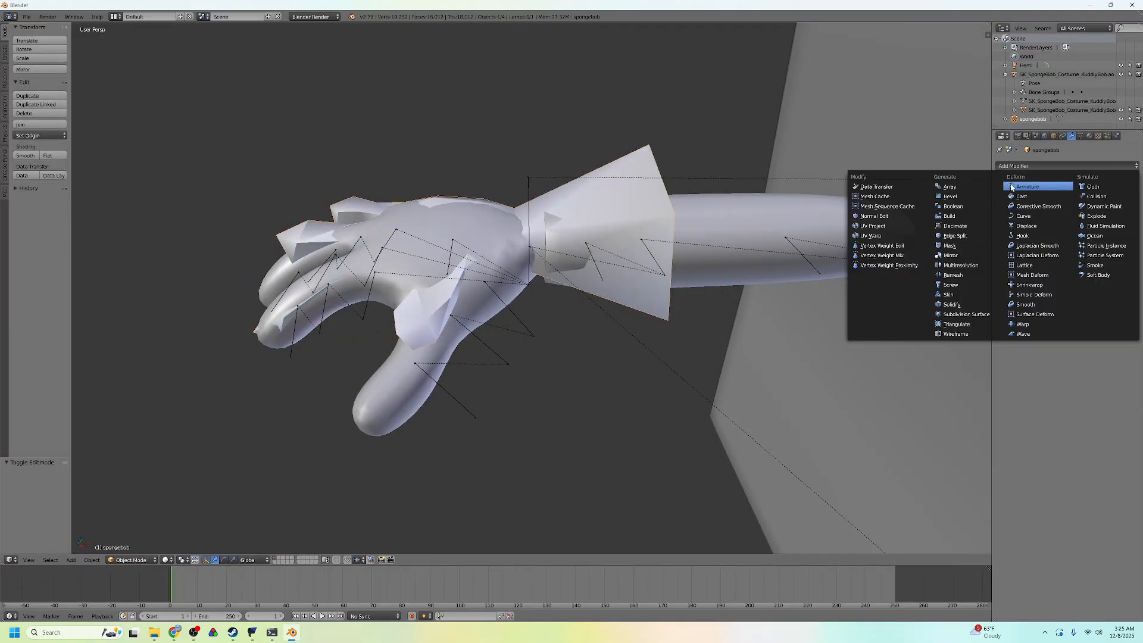
left_click(961, 317)
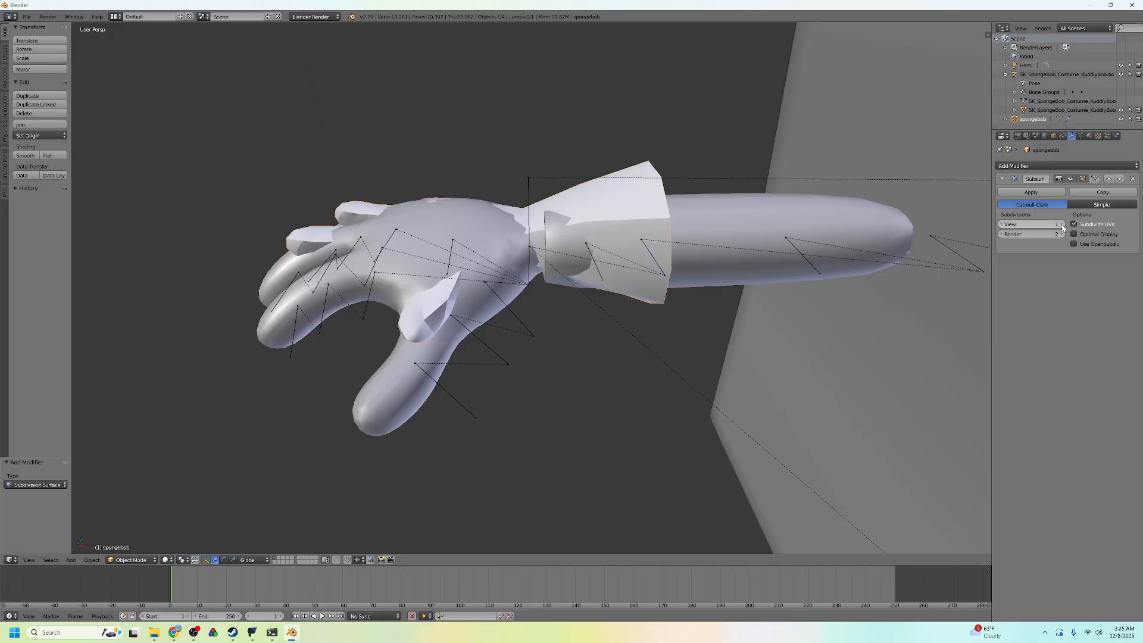
left_click(1030, 193)
Select all of the subdivided mesh in Edit Mode and clear its sharp edges.
key("Tab")
middle_click_drag(487, 247, 589, 286)
key("Tab")
key("Tab")
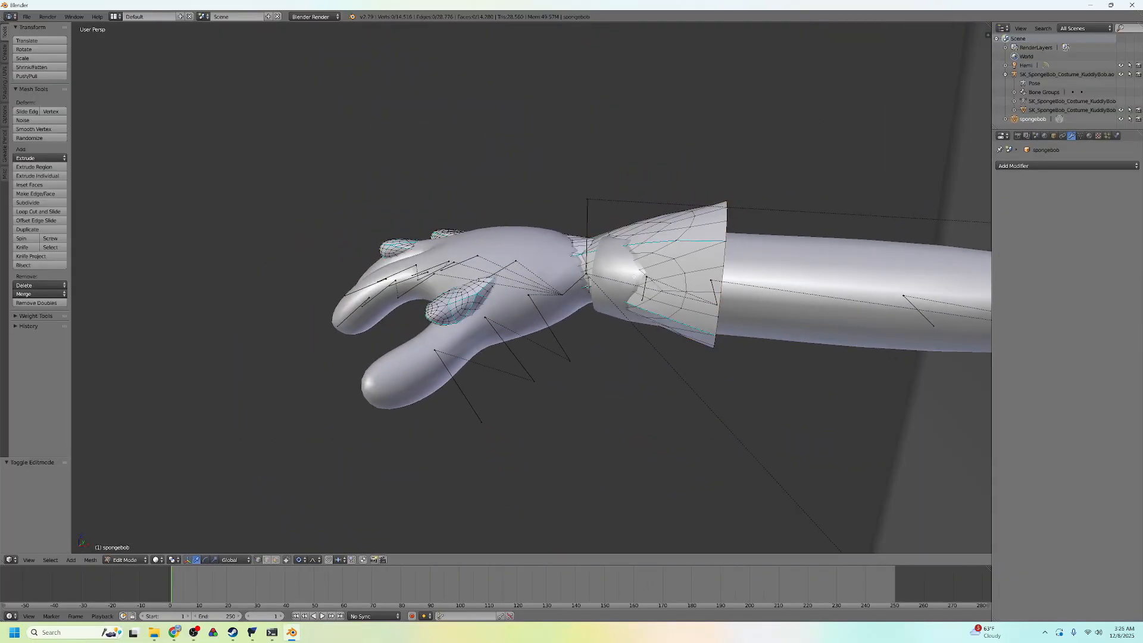
key("a")
key("ctrl+e")
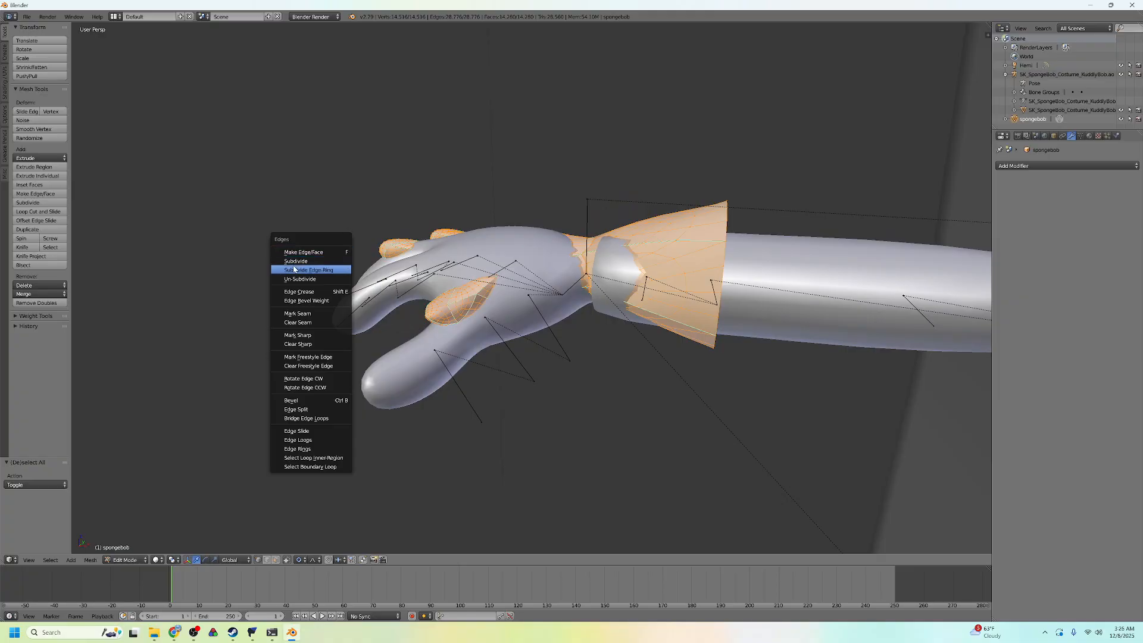
left_click(307, 344)
key("Tab")
middle_click_drag(571, 325, 585, 303)
Examine the subdivided glove's geometry and shading around the hand in both Object Mode and Edit Mode.
key("Tab")
key("Tab")
middle_click_drag(513, 286, 494, 310)
right_click(537, 299)
key("Tab")
key("Tab")
right_click(504, 296)
key("Tab")
With proportional editing, pull the glove's thumb tip about 2.5 units in -X, 2.6 in -Y and 4.1 in -Z, and adjust it over the thumb.
scroll(523, 310, "up", 2)
right_click(545, 313)
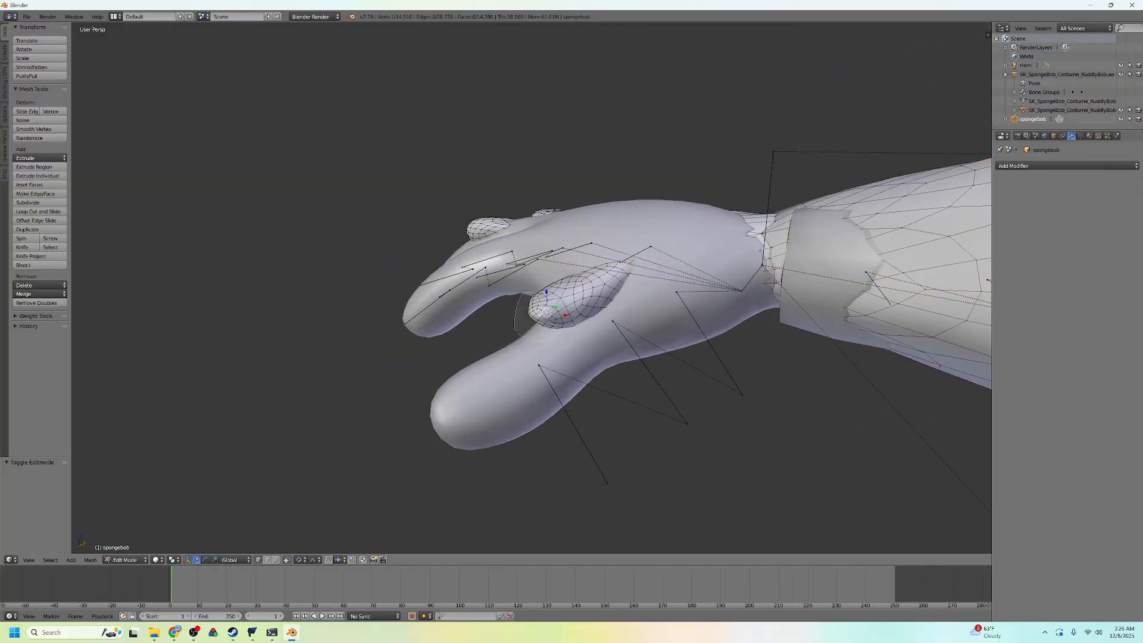
key("g")
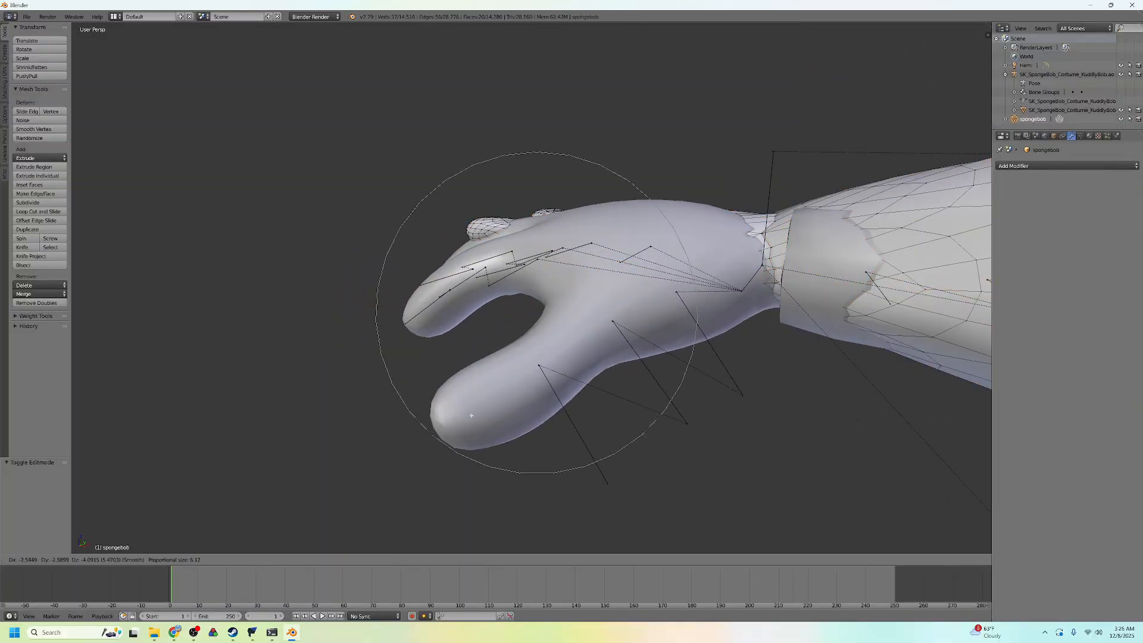
left_click(470, 415)
middle_click_drag(471, 416, 566, 375)
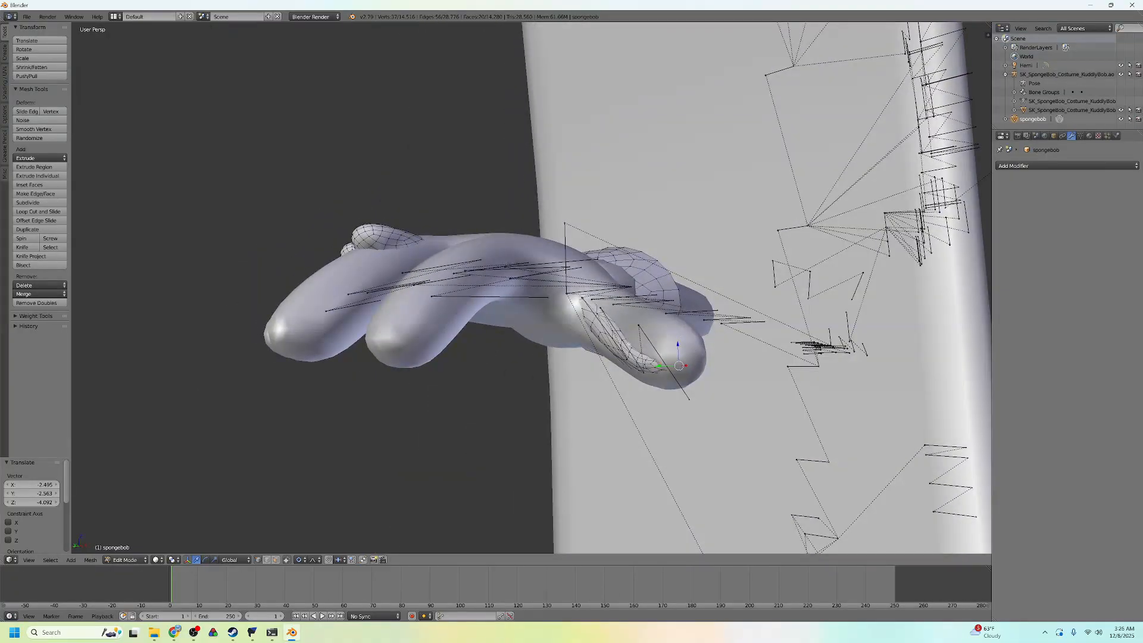
left_click(643, 340)
middle_click_drag(643, 340, 607, 321)
Pull the glove's middle fingertip about 2.6 units in -X and 4.3 in -Z along the KuddlyBob middle finger.
right_click(624, 270)
middle_click_drag(579, 269, 607, 259)
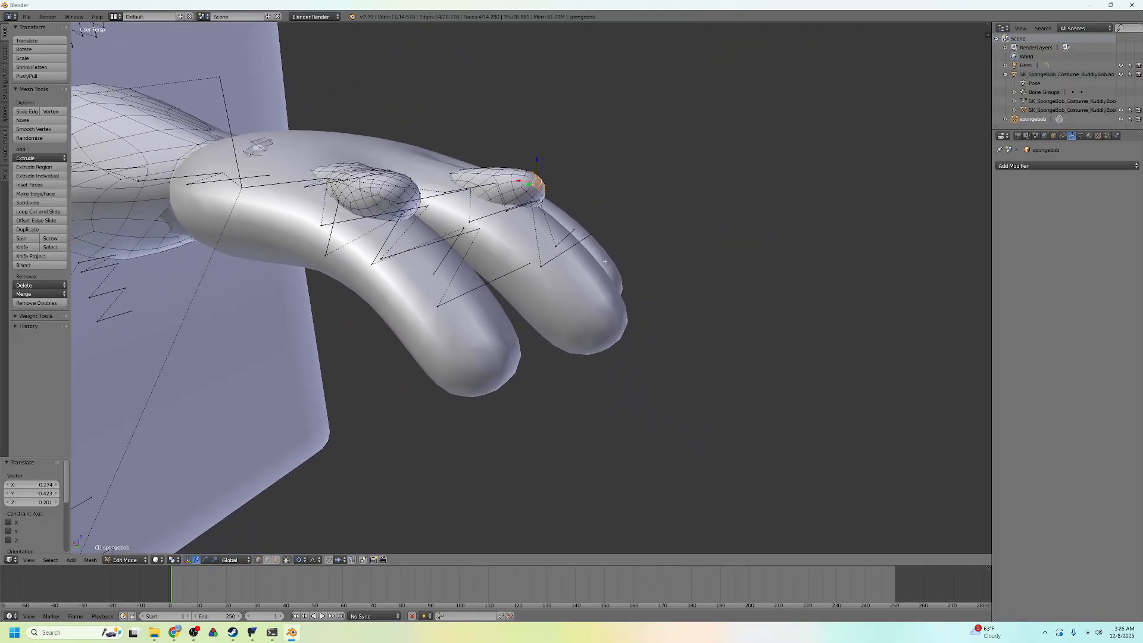
left_click(669, 396)
Pull the glove's outer fingertip down along the KuddlyBob outer finger, and shift it about 0.8 units along Y into the finger.
middle_click_drag(386, 241, 401, 283)
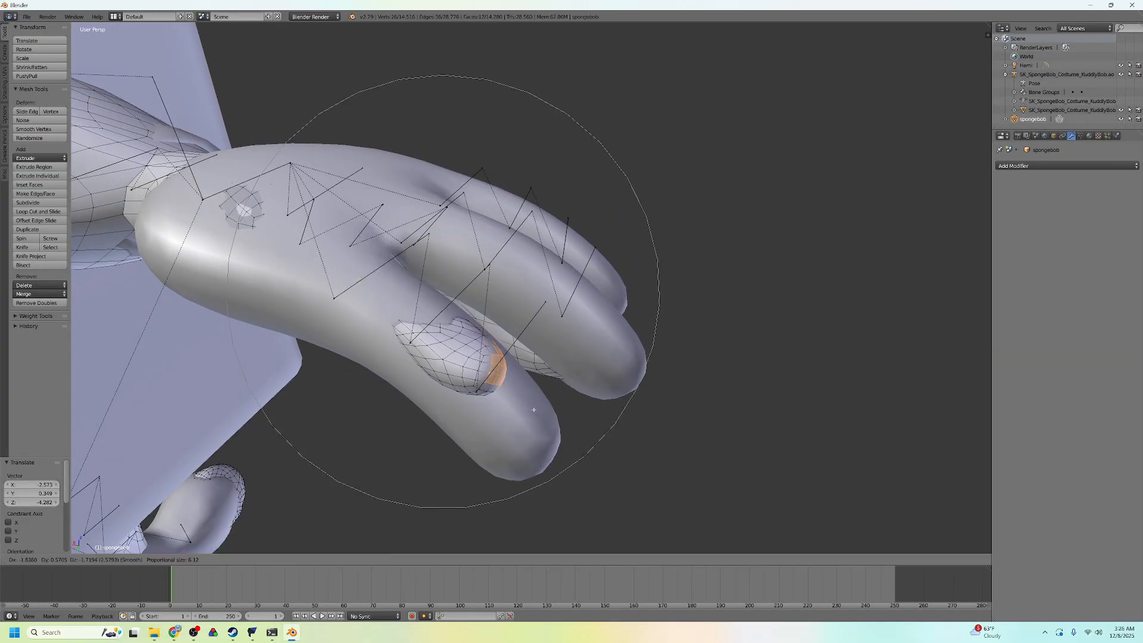
middle_click_drag(569, 321, 464, 292)
middle_click_drag(438, 244, 457, 262)
left_click(435, 268)
left_click(405, 309)
middle_click_drag(405, 309, 519, 451)
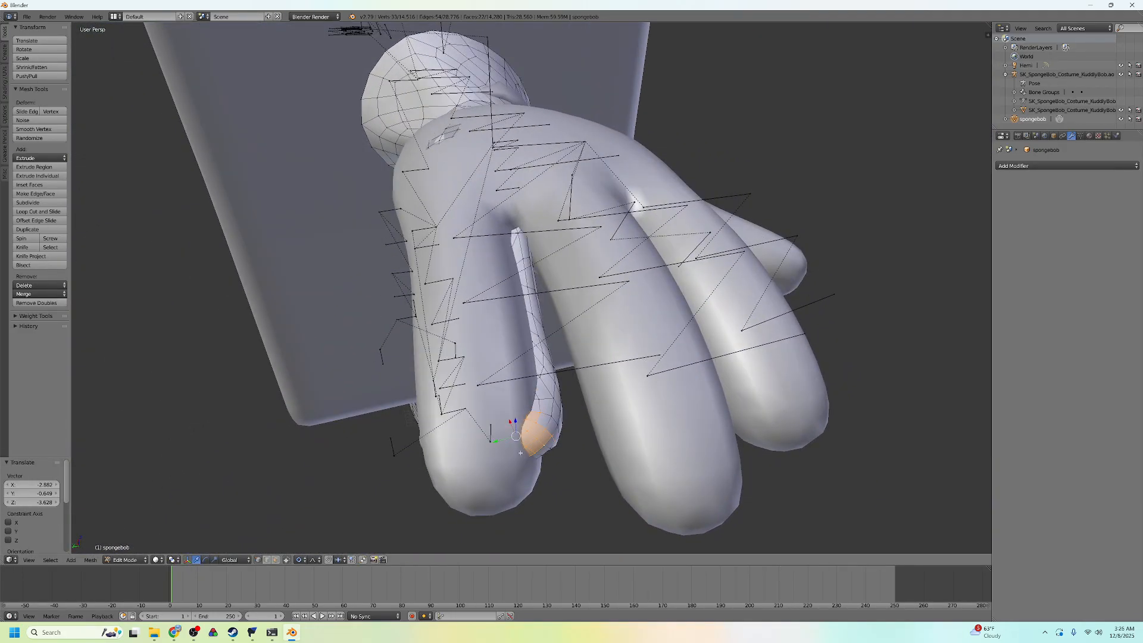
middle_click_drag(526, 273, 1025, 119)
Toggle the KuddlyBob mesh's visibility to check how the reshaped glove fingers follow the hand.
left_click(1119, 109)
left_click(1119, 109)
scroll(790, 198, "down", 3)
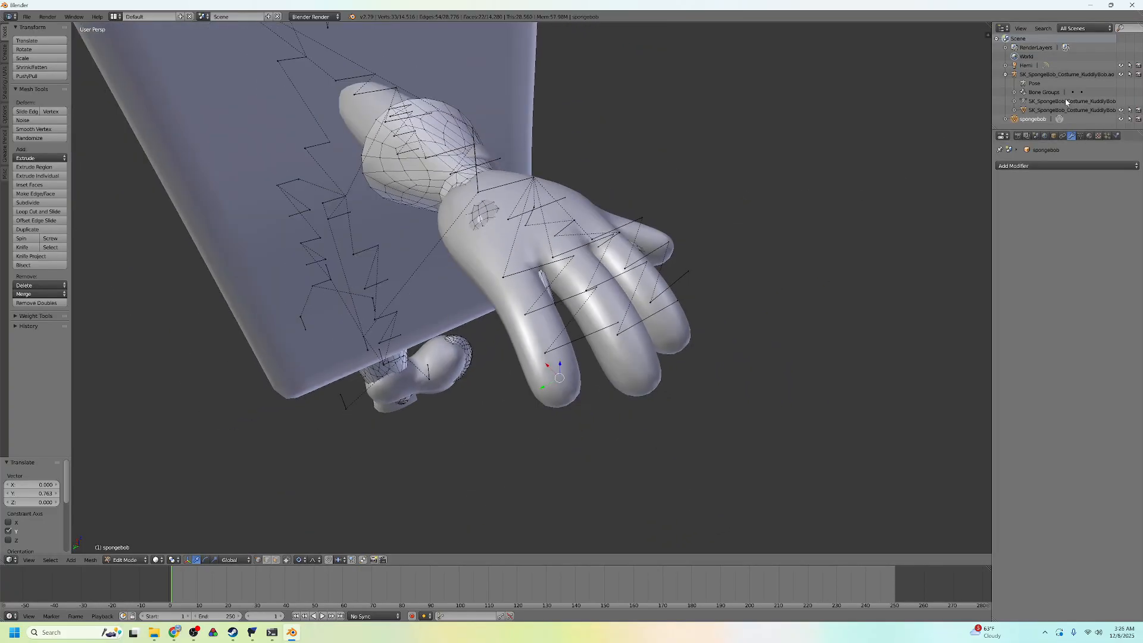
Select the KuddlyBob mesh in Object Mode, try X-Ray display on it, and turn X-Ray off again.
left_click(1047, 110)
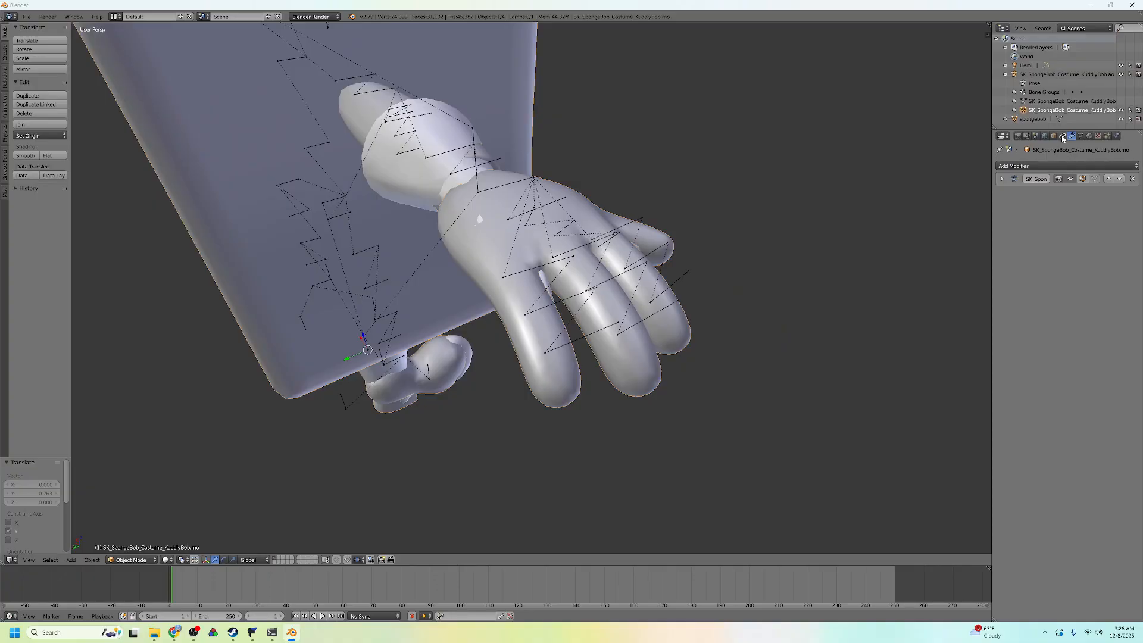
left_click(1053, 135)
left_click(1074, 386)
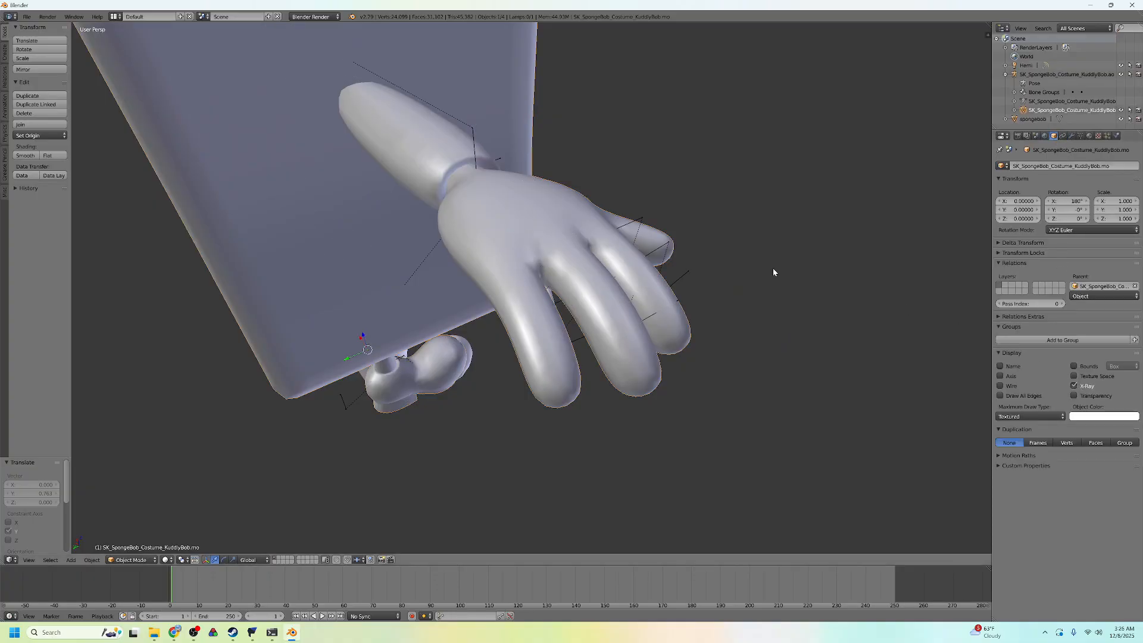
left_click(1121, 112)
left_click(1120, 110)
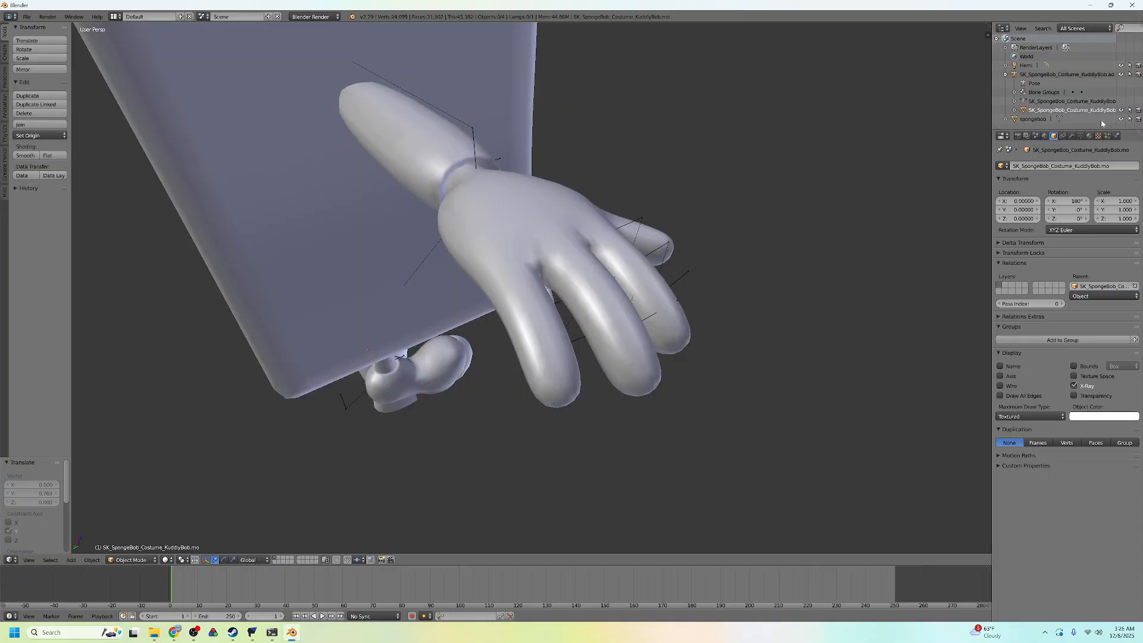
left_click(1073, 386)
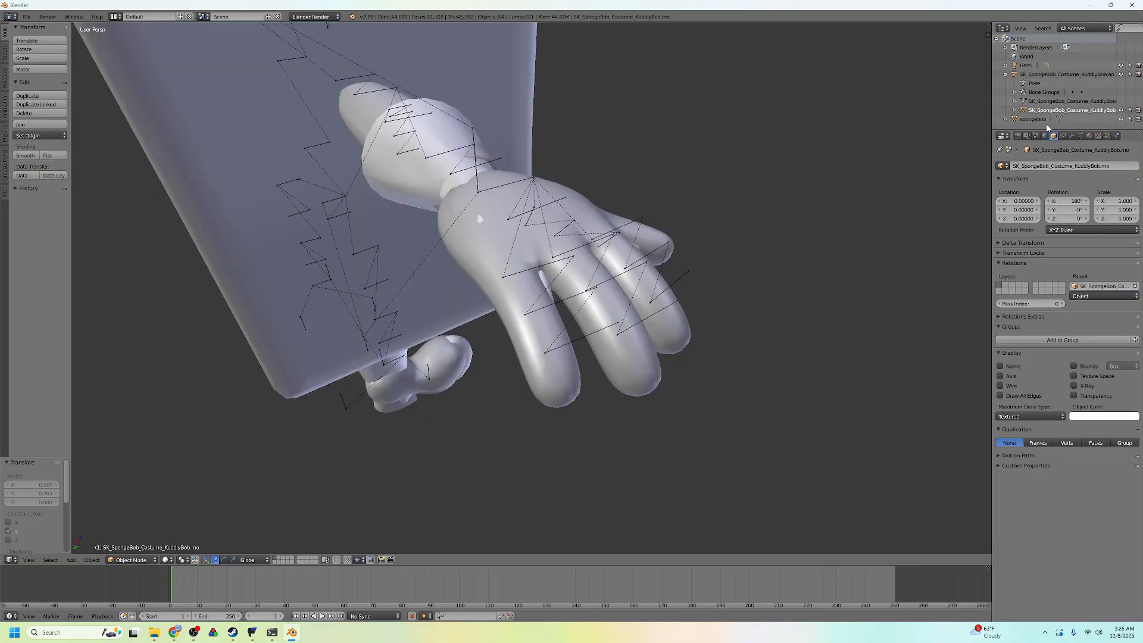
Turn on X-Ray display for the glove object and inspect its fit over the KuddlyBob hand.
left_click(1074, 387)
middle_click_drag(539, 318, 703, 321)
right_click(644, 263)
key("Tab")
key("Tab")
right_click(572, 240)
key("Tab")
scroll(703, 321, "up", 2)
middle_click_drag(753, 284, 631, 259)
scroll(741, 337, "down", 1)
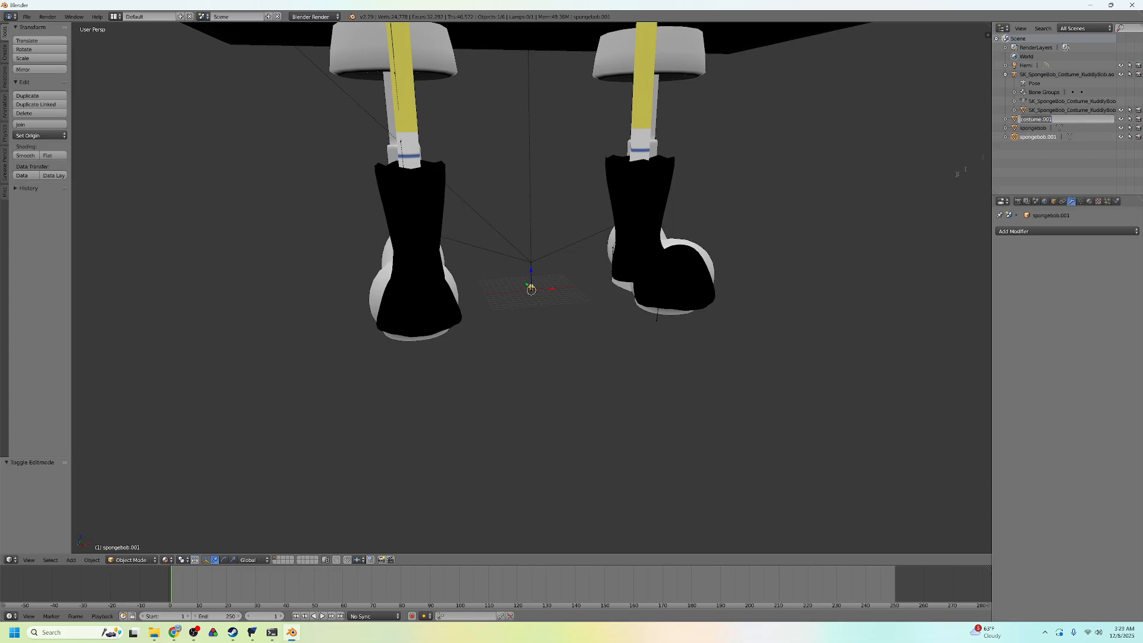
Set the scale of the imported costume.001 object to 147.544 on X, Y and Z.
left_click(1052, 201)
left_click(1116, 266)
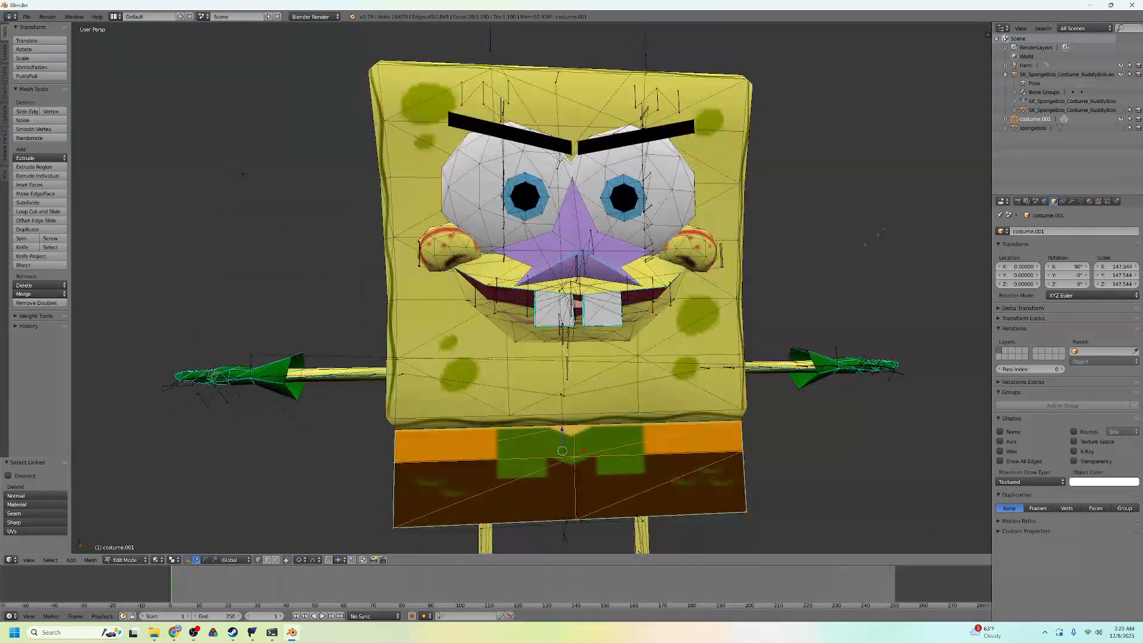
Select the linked trunks geometry of costume.001 and separate it into its own object.
key("l")
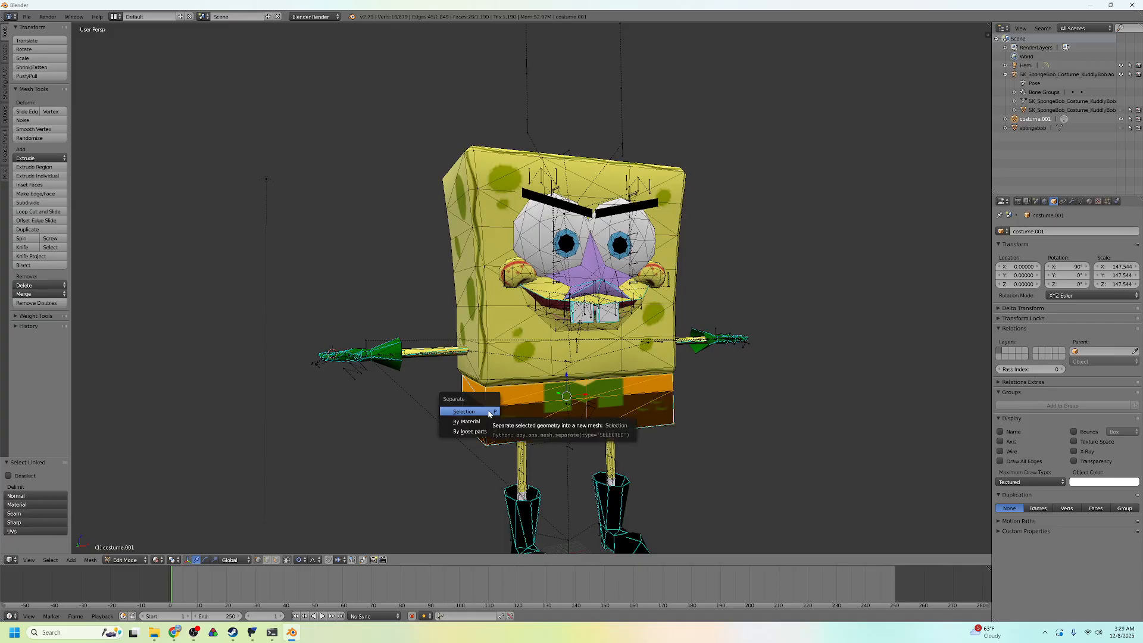
left_click(464, 411)
key("Tab")
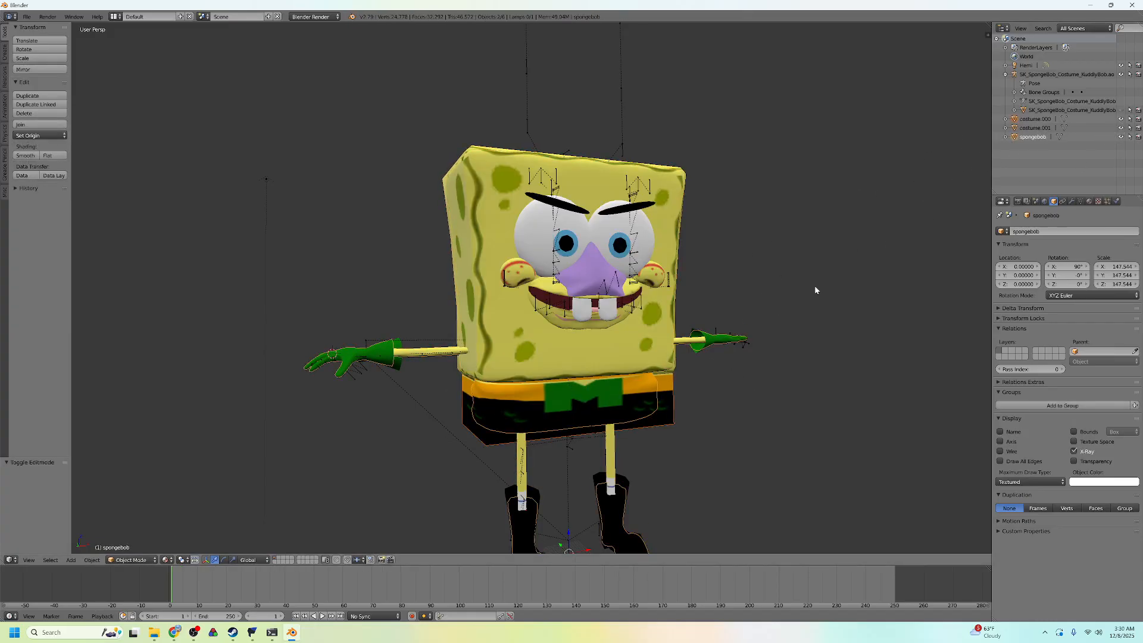
Select all geometry of the spongebob object and remove its duplicate vertices.
key("Tab")
middle_click_drag(727, 307, 609, 273)
key("a")
left_click(39, 302)
middle_click_drag(659, 387, 625, 353)
key("Tab")
key("Tab")
Select vertices along the seam between the body and the trunks, and raise them about 3.7 units along Z.
right_click(580, 369)
right_click(625, 354, "ctrl")
middle_click_drag(744, 354, 646, 363)
right_click(643, 358, "ctrl")
middle_click_drag(744, 369, 512, 411)
right_click(778, 344, "ctrl")
key("g")
key("z")
left_click(786, 333)
Shift vertices of the body's lower front edge with proportional editing so they meet the trunks' waistband.
middle_click_drag(833, 352, 632, 357)
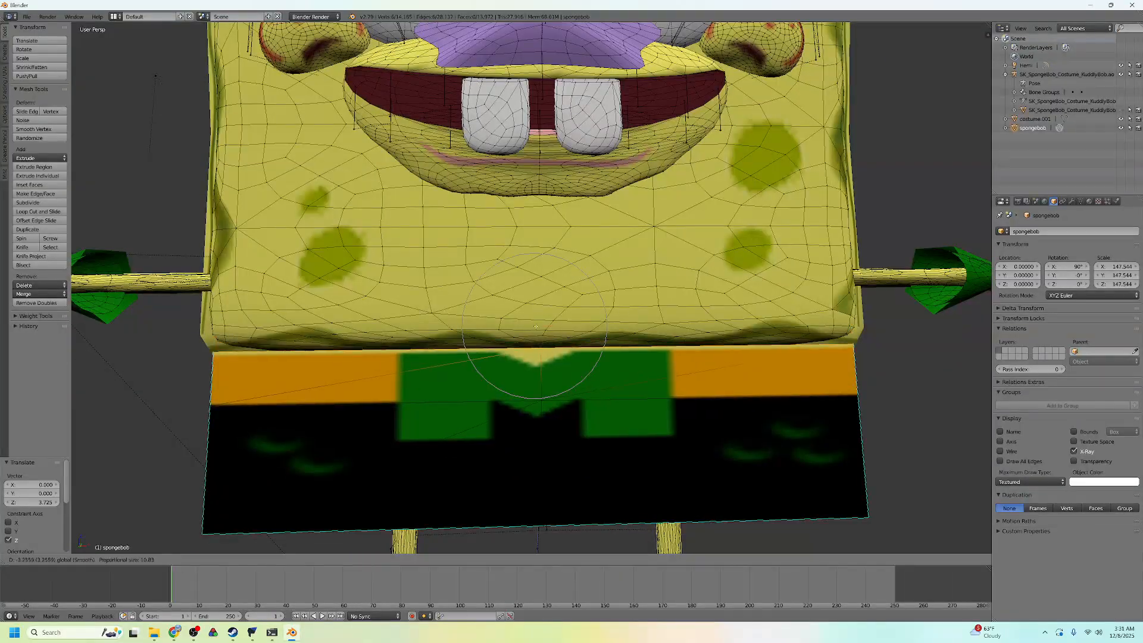
left_click(536, 323)
key("Tab")
mouse_move(492, 378)
middle_mouse_down()
mouse_move(510, 394)
mouse_move(494, 360)
middle_mouse_up()
key("Tab")
right_click(613, 348)
key("g")
middle_click_drag(571, 327, 387, 352)
left_click(636, 366)
Nudge a vertex near the body's other lower side to refine the transition into the trunks.
middle_click_drag(571, 357, 441, 367)
right_click(301, 306)
key("g")
left_click(303, 312)
right_click(459, 325)
middle_click_drag(321, 321, 485, 382)
key("Tab")
key("Tab")
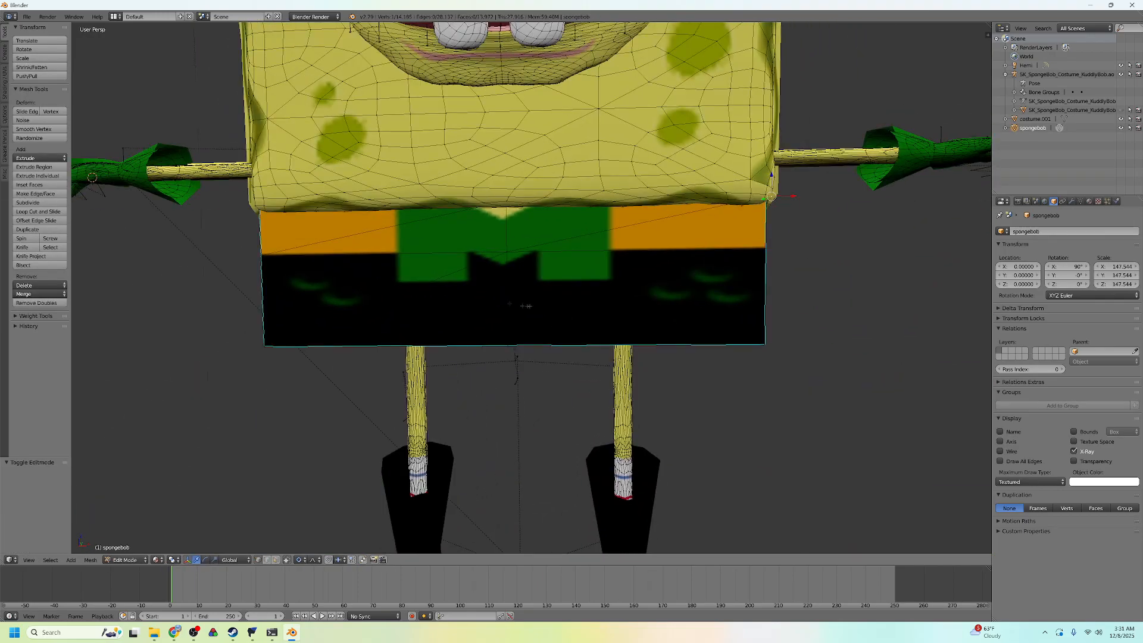
Select the linked trunks geometry and subdivide it.
key("l")
mouse_move(506, 255)
middle_mouse_down()
mouse_move(529, 265)
mouse_move(507, 271)
middle_mouse_up()
key("ctrl+e")
left_click(194, 280)
right_click(395, 308)
key("a")
key("l")
key("space")
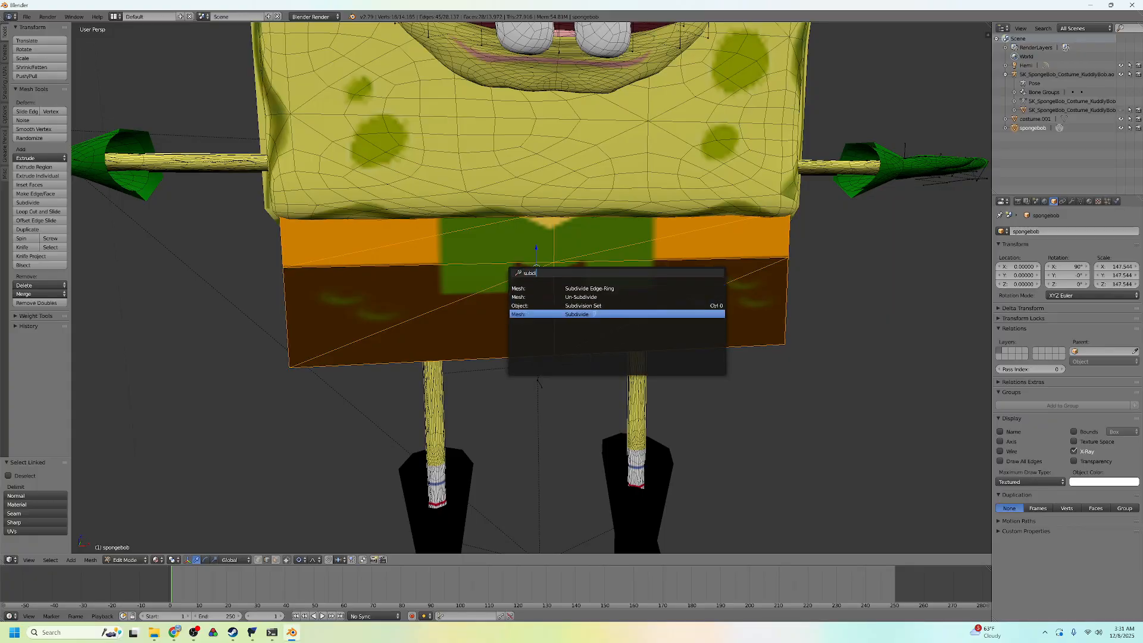
left_click(597, 314)
key("space")
left_click(602, 343)
Examine the subdivided trunks and the area around the arm in both Object and Edit Mode.
middle_click_drag(602, 369, 573, 371)
scroll(572, 371, "down", 1)
key("Tab")
key("Tab")
middle_click_drag(511, 430, 468, 373, "shift")
scroll(518, 314, "up", 3)
key("Tab")
scroll(469, 372, "up", 6)
key("Tab")
Pull the arm's vertices along X toward the glove cuff.
middle_click_drag(469, 334, 452, 301)
right_click(464, 300)
left_click_drag(488, 303, 545, 305)
middle_click_drag(545, 305, 283, 277, "shift")
key("Tab")
scroll(566, 323, "down", 8)
middle_click_drag(567, 322, 476, 302, "shift")
scroll(556, 288, "up", 5)
key("Tab")
Shift the yellow arm geometry about 8.3 units along X to bridge the body and the glove cuff.
middle_click_drag(556, 288, 587, 333)
key("Tab")
key("Tab")
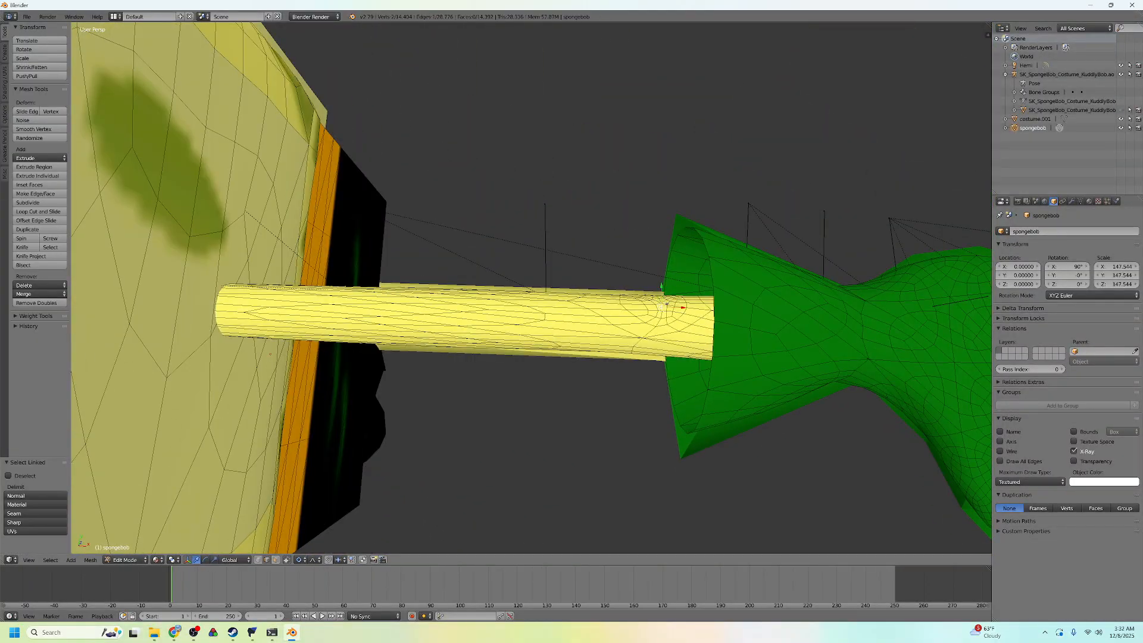
left_click(567, 302)
middle_click_drag(567, 303, 418, 311, "shift")
left_click(557, 398)
middle_click_drag(557, 398, 845, 280)
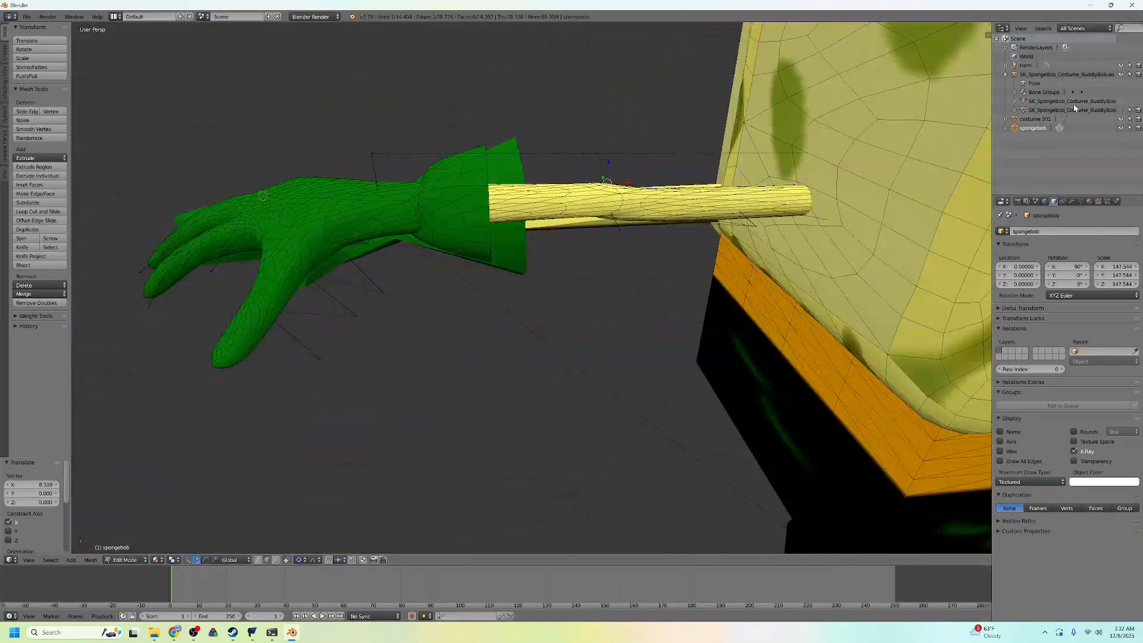
Delete the leftover costume.001 object and show the KuddlyBob mesh again.
left_click(1041, 118)
key("x")
left_click(860, 204)
left_click(1120, 109)
middle_click_drag(750, 215, 833, 238)
right_click(655, 229)
key("Tab")
scroll(655, 229, "up", 4)
middle_click_drag(655, 230, 572, 232)
right_click(464, 230)
key("s")
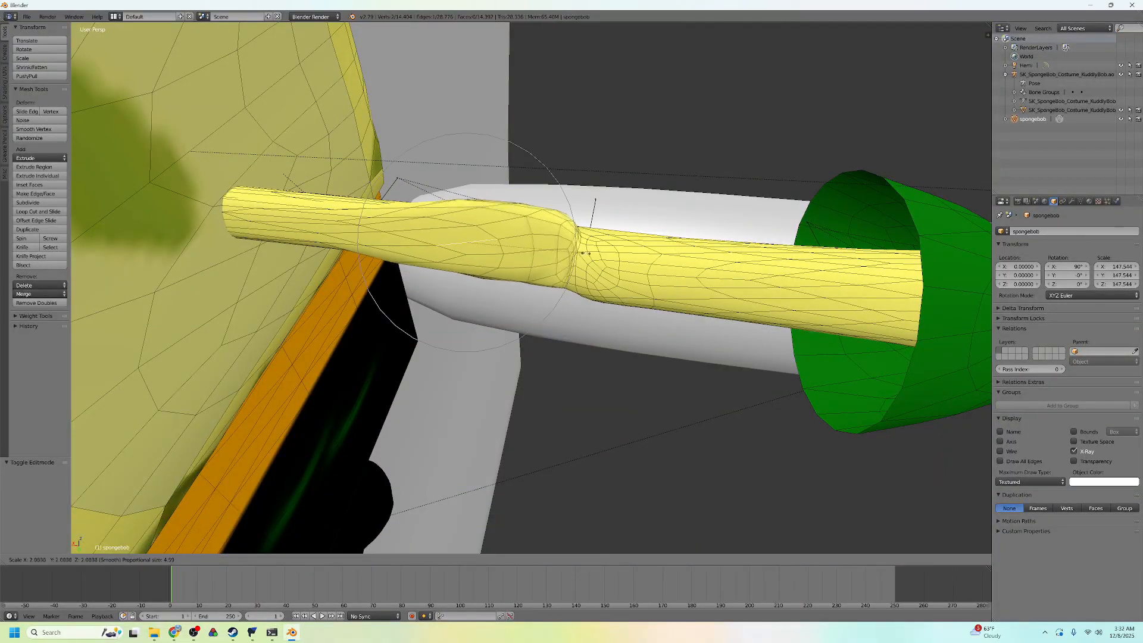
right_click(578, 252)
middle_click_drag(691, 238, 614, 331)
scroll(615, 331, "down", 4)
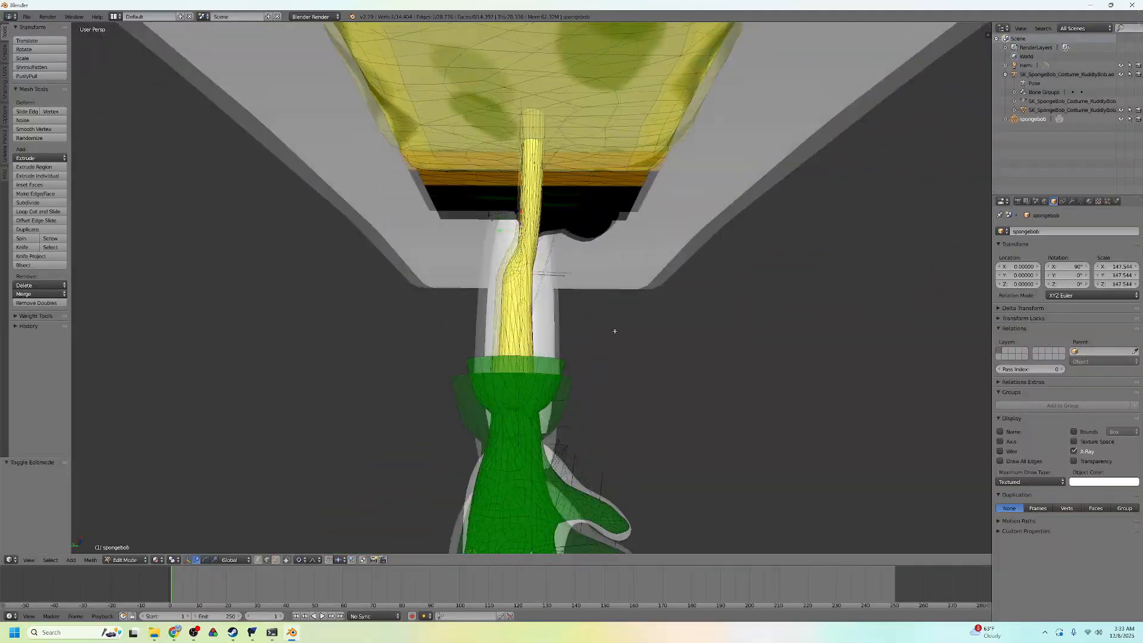
scroll(614, 331, "up", 4)
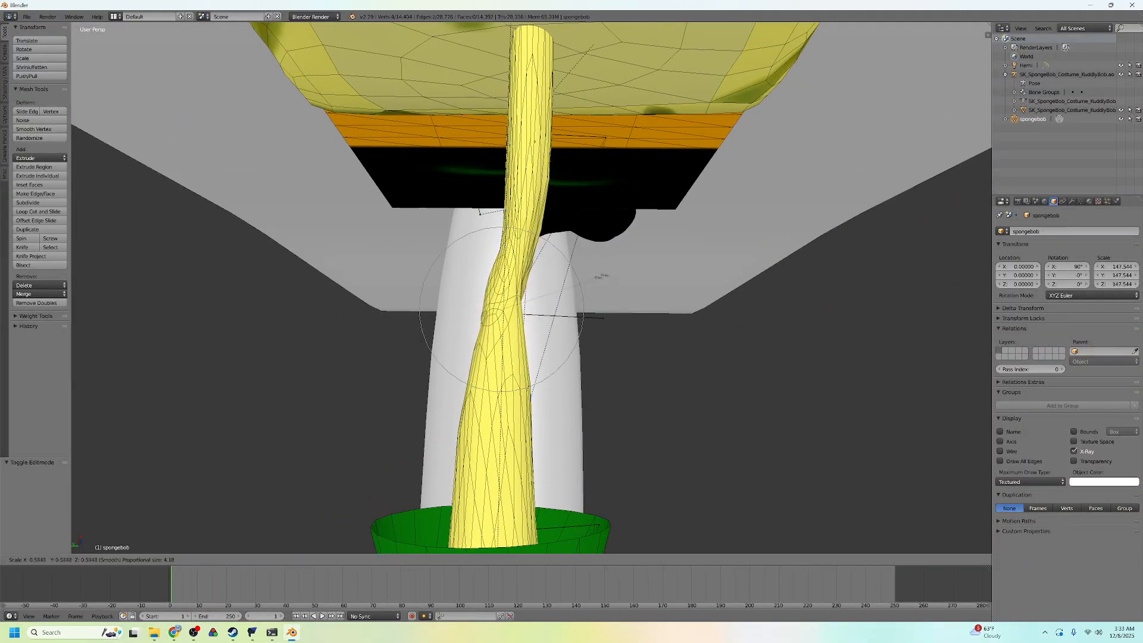
right_click(612, 275)
scroll(611, 276, "down", 4)
scroll(612, 276, "up", 4)
Shift the body-side end of the arm about 0.95 units with proportional editing to align it with the KuddlyBob arm.
middle_click_drag(708, 276, 579, 297)
scroll(580, 297, "down", 3)
middle_click_drag(314, 255, 593, 235, "shift")
middle_click_drag(791, 260, 611, 341)
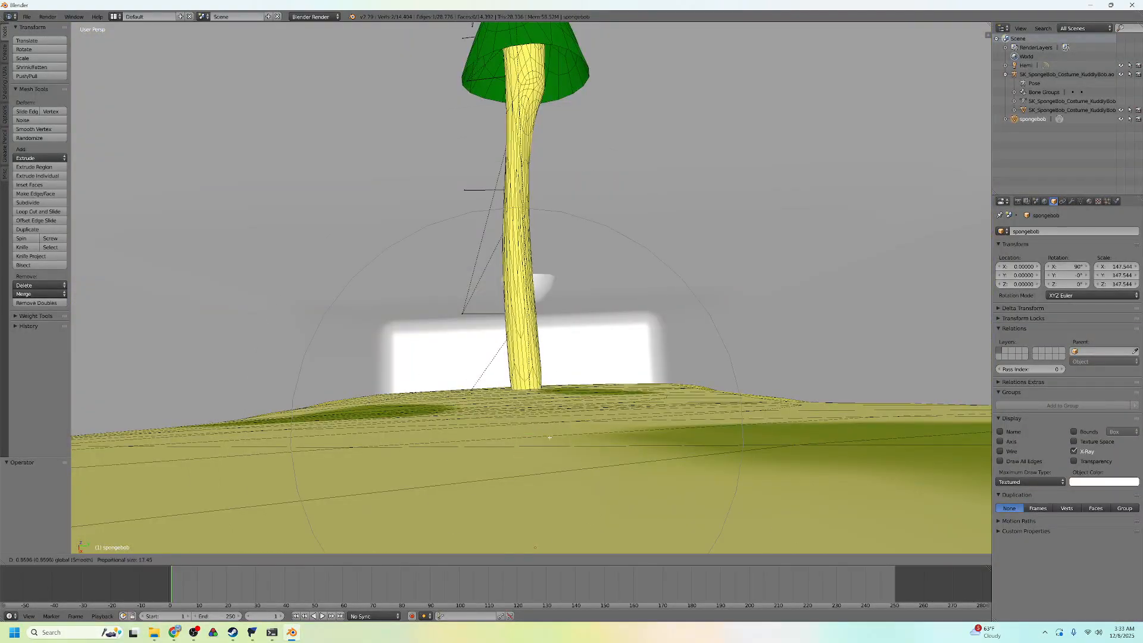
left_click_drag(553, 440, 552, 441)
middle_click_drag(553, 441, 758, 297)
scroll(757, 297, "up", 3)
scroll(627, 266, "up", 2)
left_click_drag(758, 316, 600, 256)
scroll(613, 261, "up", 3)
middle_click_drag(600, 256, 683, 343)
Examine the model's arms, gloves and face against the KuddlyBob mesh from several angles.
key("Tab")
scroll(548, 252, "down", 5)
scroll(683, 342, "up", 5)
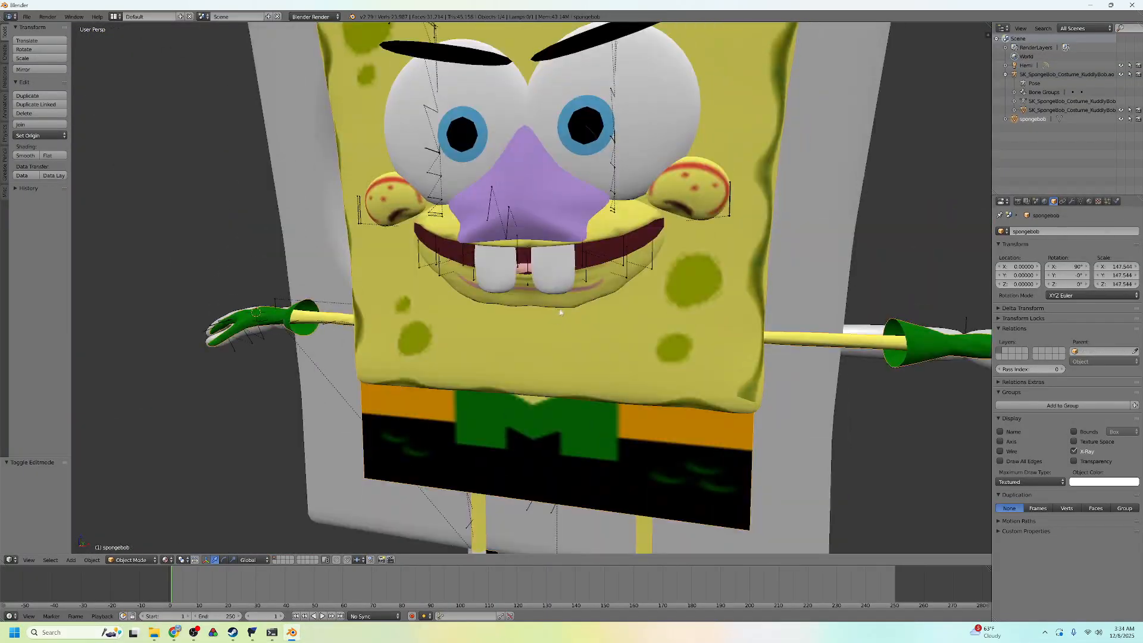
key("Tab")
scroll(548, 279, "up", 4)
key("Tab")
middle_click_drag(530, 260, 465, 271)
scroll(543, 238, "down", 4)
Select the linked purple starfish geometry on the nose and adjust its position on the face.
key("Tab")
scroll(537, 305, "up", 3)
key("l")
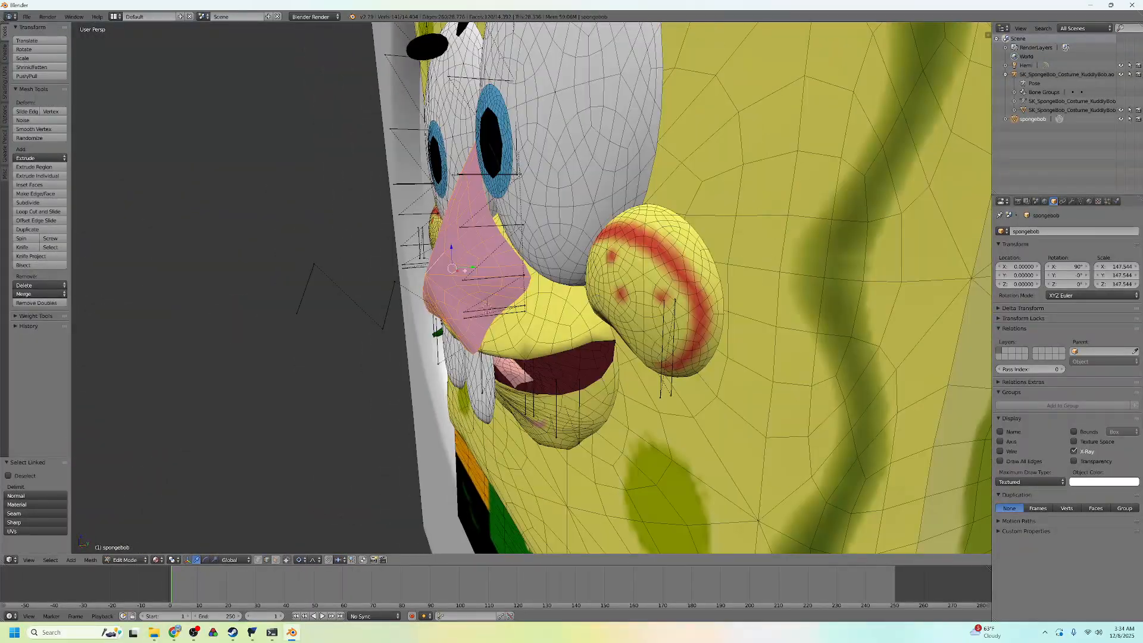
left_click(500, 265)
key("Tab")
scroll(499, 265, "down", 3)
mouse_move(499, 265)
middle_mouse_down()
mouse_move(605, 283)
mouse_move(506, 274)
middle_mouse_up()
scroll(505, 274, "down", 3)
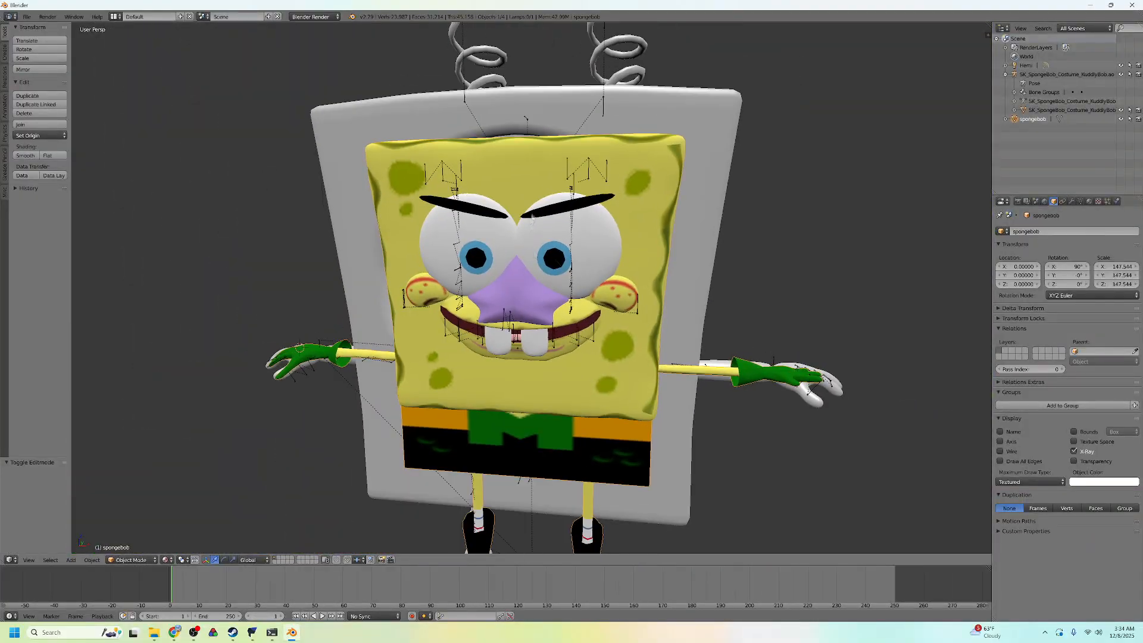
Import another copy of the Mermaid Man SpongeBob model into the scene.
right_click(706, 250)
key("Tab")
key("Tab")
left_click(26, 17)
mouse_move(89, 187)
left_click(161, 275)
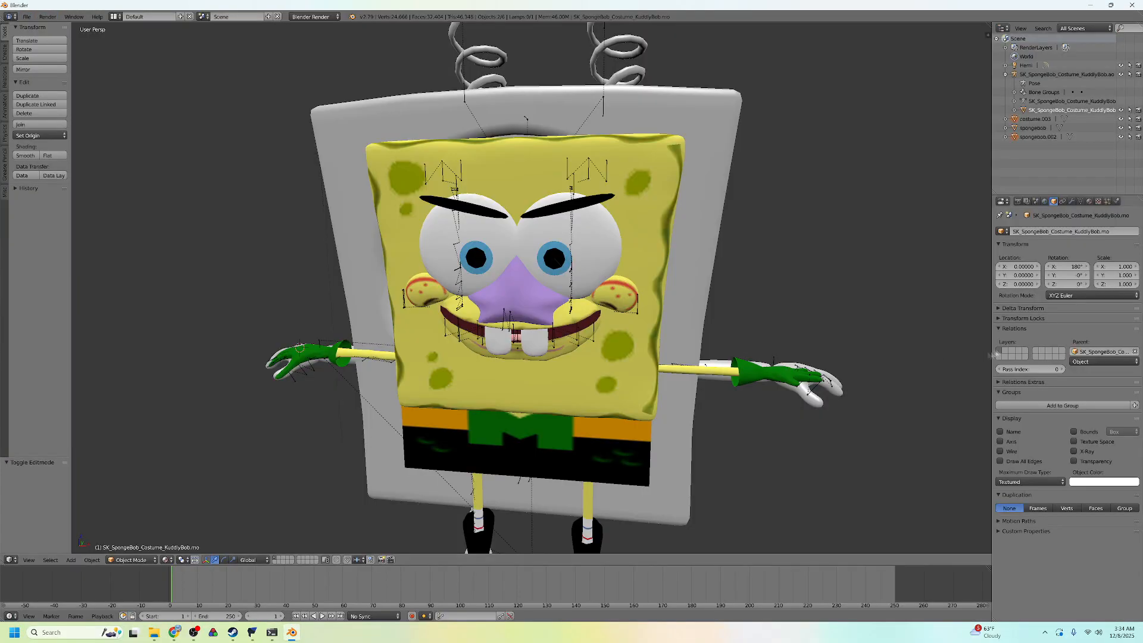
Delete the newly imported costume object.
left_click(1034, 119)
key("x")
key("Return")
Set the scale of spongebob.002 to 147.544 on all axes and hide the fitted spongebob object.
left_click(1037, 128)
left_click_drag(1114, 267, 1129, 285)
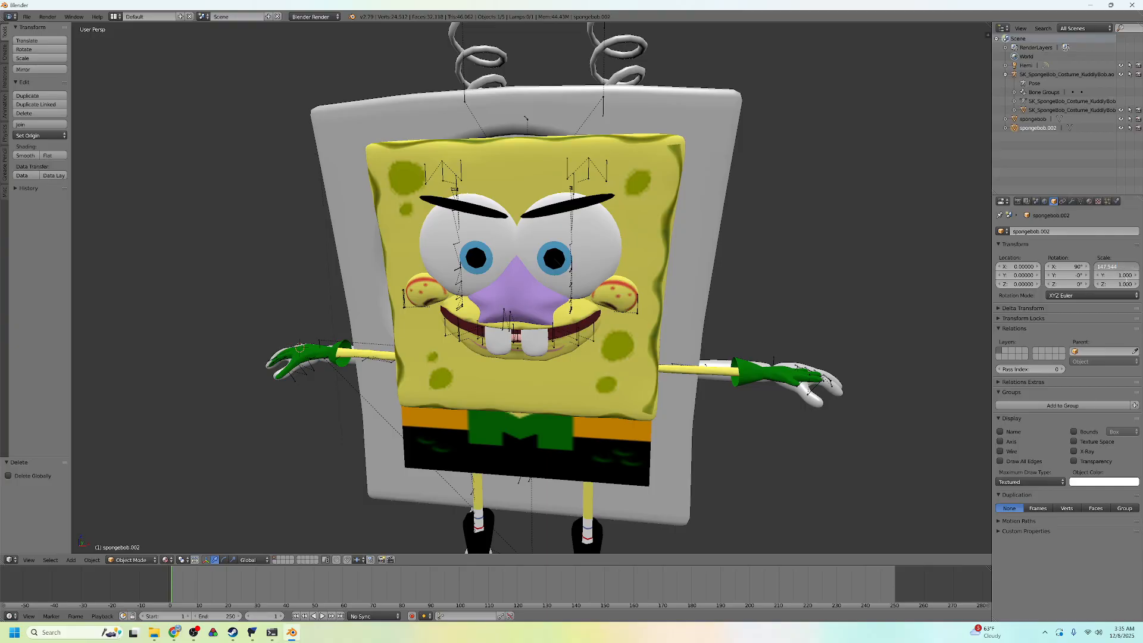
left_click(1120, 120)
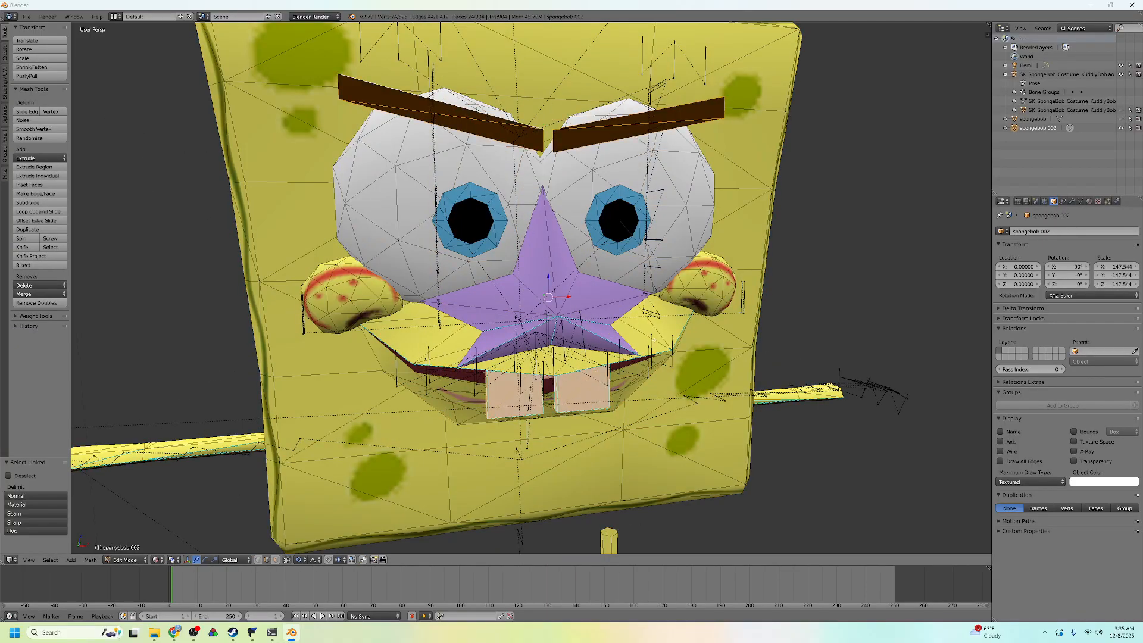
Separate the selected eyebrows and front teeth of spongebob.002 into a new object.
key("p")
left_click(654, 339)
key("Tab")
Delete the rest of the imported body, then unhide and select the fitted spongebob object.
right_click(774, 191)
key("x")
key("Return")
left_click(1121, 119)
left_click(1033, 119)
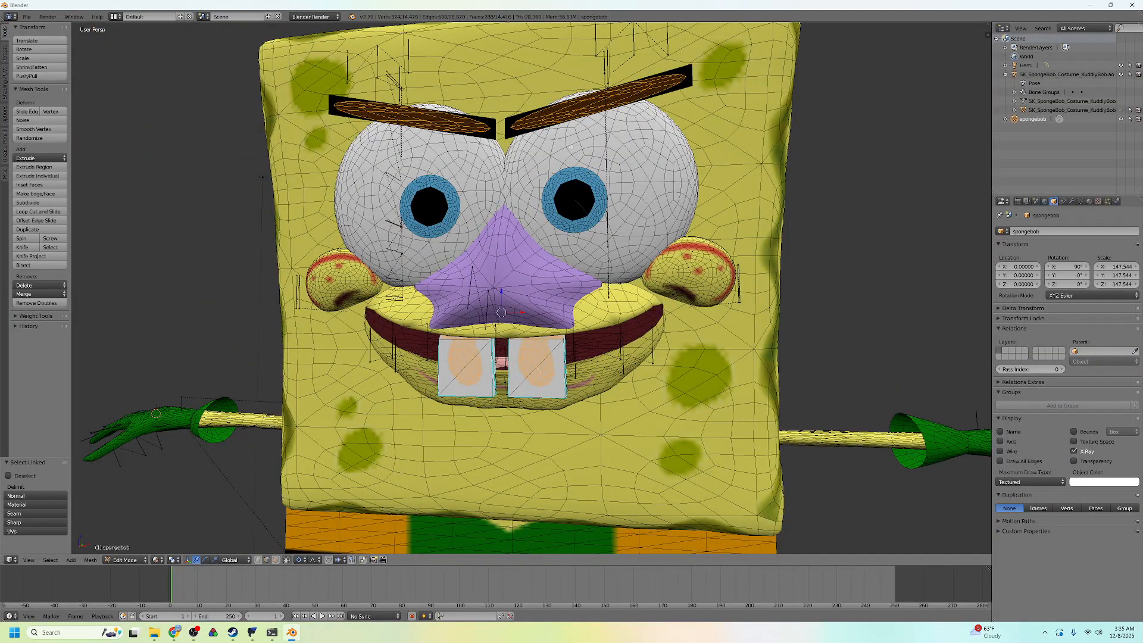
Delete the old rounded eyebrows and front teeth from the spongebob mesh.
key("x")
left_click(570, 147)
middle_click_drag(571, 146, 586, 159)
Move the linked square front teeth of the spongebob mesh by 0.233 along the Y axis.
key("l")
key("l")
middle_click_drag(536, 122, 530, 110)
key("l")
key("l")
mouse_move(506, 367)
middle_mouse_down()
mouse_move(639, 367)
mouse_move(517, 381)
middle_mouse_up()
right_click(576, 411)
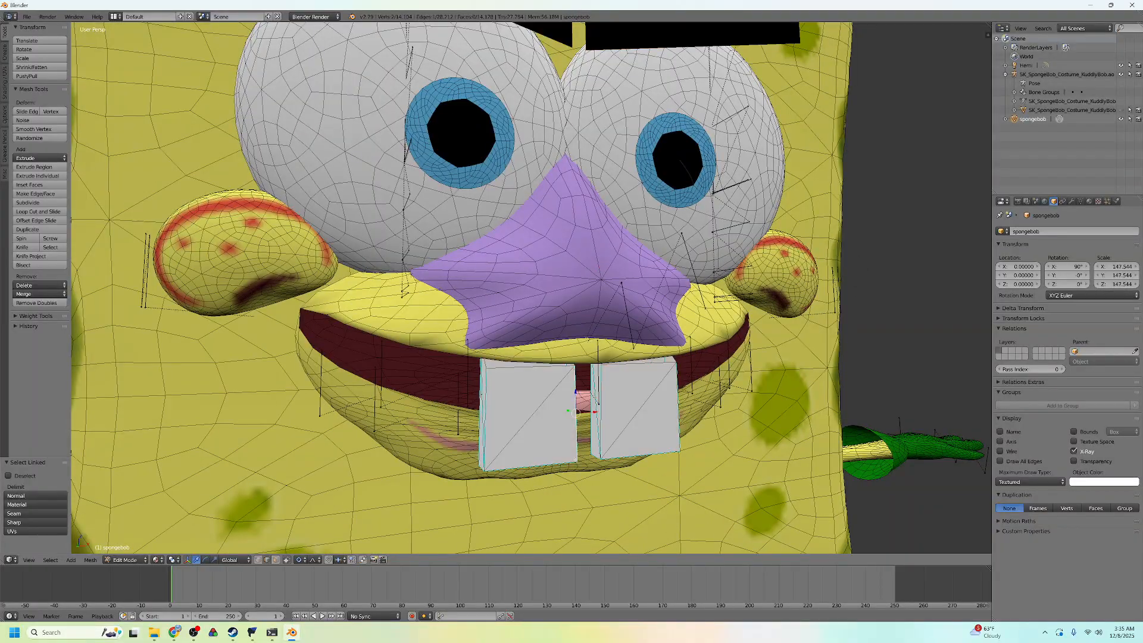
left_click(582, 321)
mouse_move(582, 320)
middle_mouse_down()
mouse_move(729, 324)
mouse_move(566, 326)
middle_mouse_up()
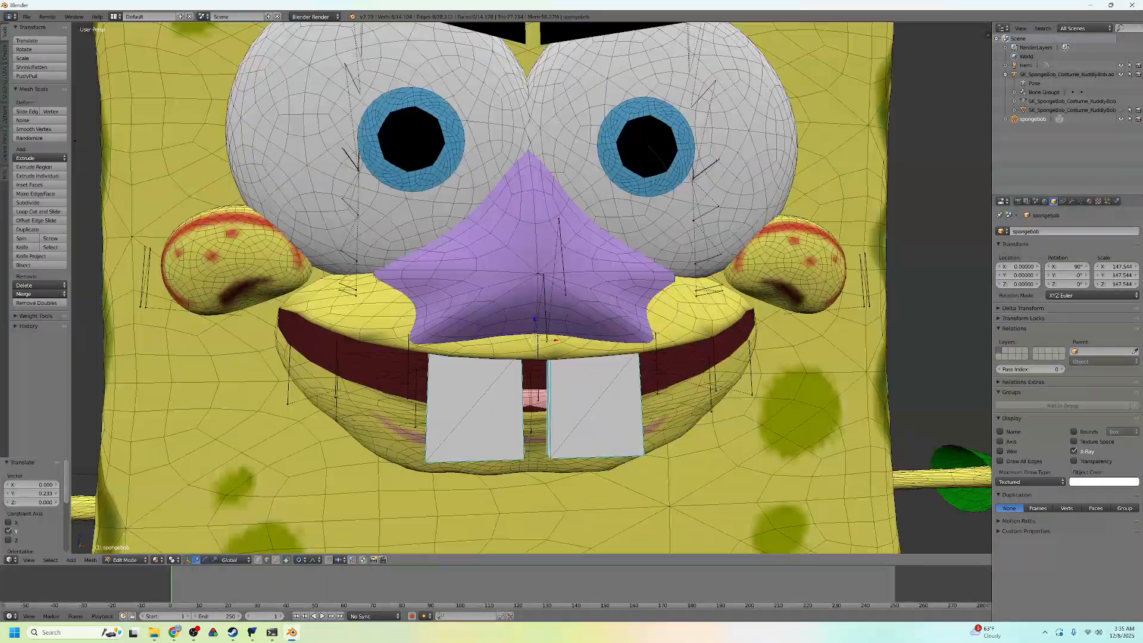
Select the linked angular eyebrow above the character's right eye and adjust it.
scroll(526, 178, "down", 5)
key("l")
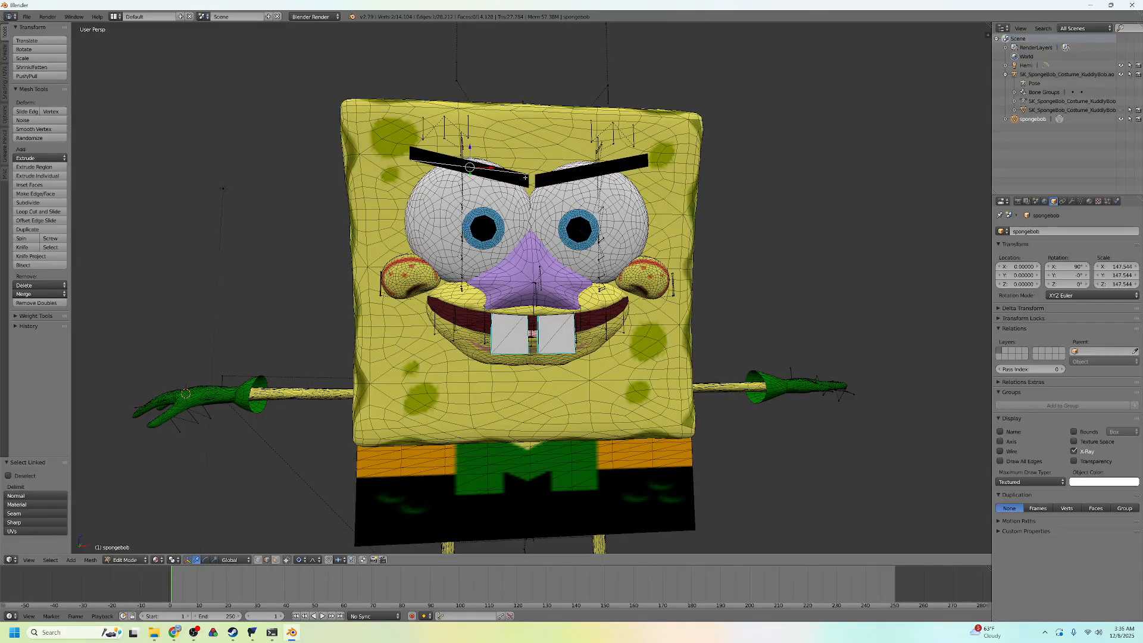
key("x")
left_click(538, 177)
key("Tab")
middle_click_drag(673, 280, 631, 363)
Show the KuddlyBob costume mesh and delete the body and face parts from spongebob, keeping the star, arms, trunks and legs.
scroll(691, 283, "down", 2)
scroll(630, 327, "up", 2)
left_click(1120, 110)
middle_click_drag(557, 282, 638, 282)
key("Tab")
key("ctrl+l")
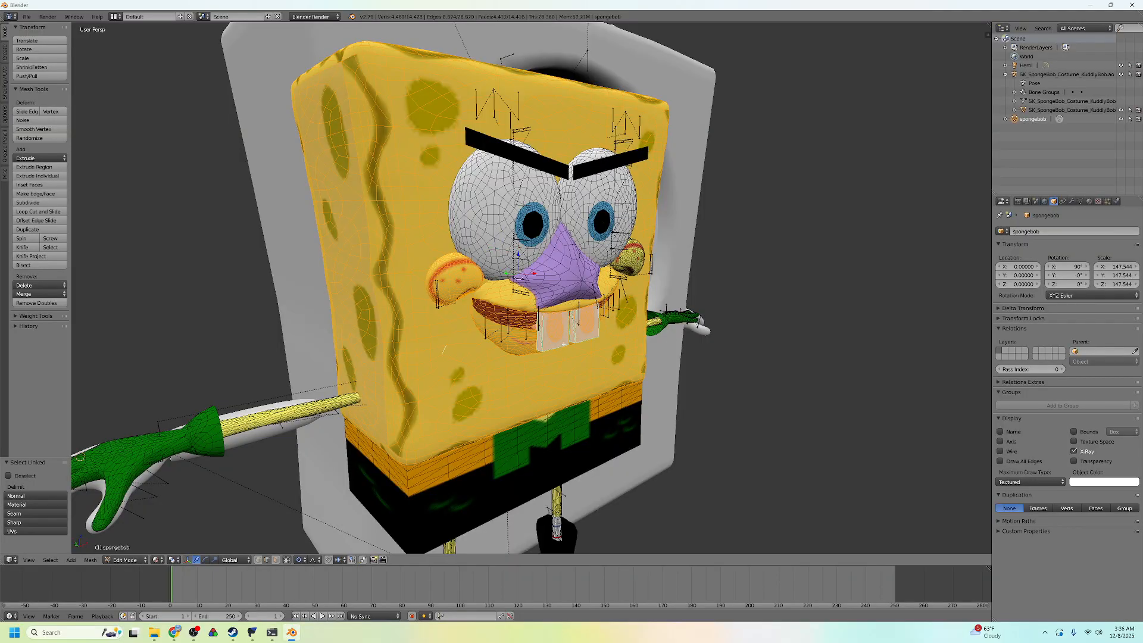
key("x")
left_click(583, 173)
middle_click_drag(595, 250, 517, 253)
key("l")
key("x")
left_click(632, 258)
middle_click_drag(615, 429, 625, 452)
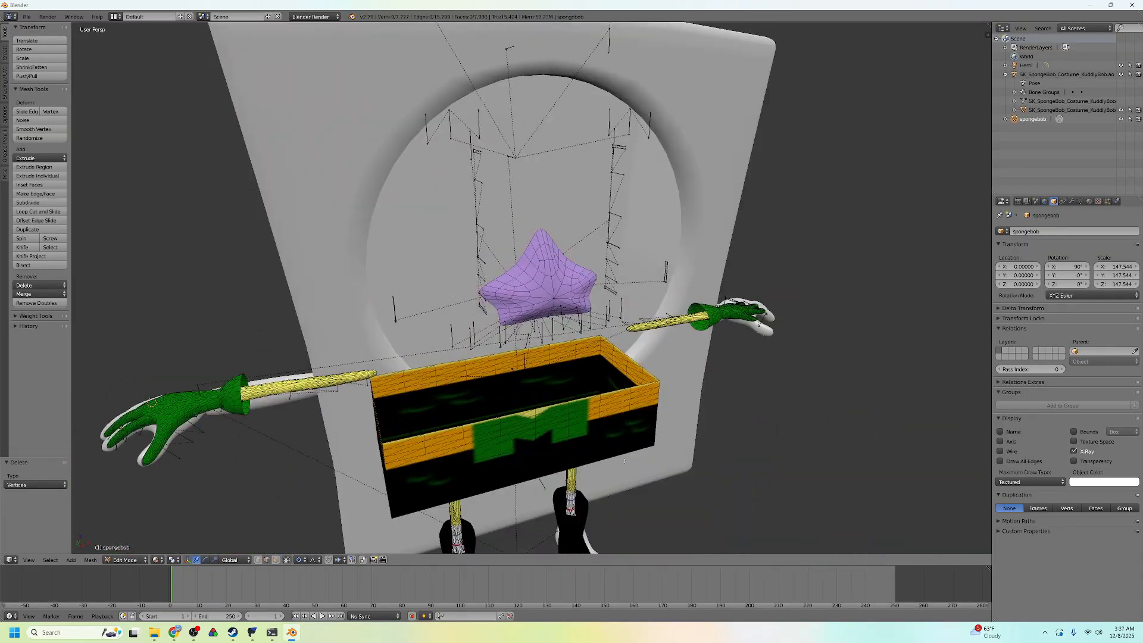
scroll(523, 363, "down", 4)
middle_click_drag(524, 363, 601, 338)
middle_click_drag(541, 368, 565, 381)
scroll(565, 381, "up", 5)
scroll(449, 305, "down", 3)
Separate the gloved arm from the spongebob mesh and add a Mirror modifier to the new object.
key("Tab")
key("Tab")
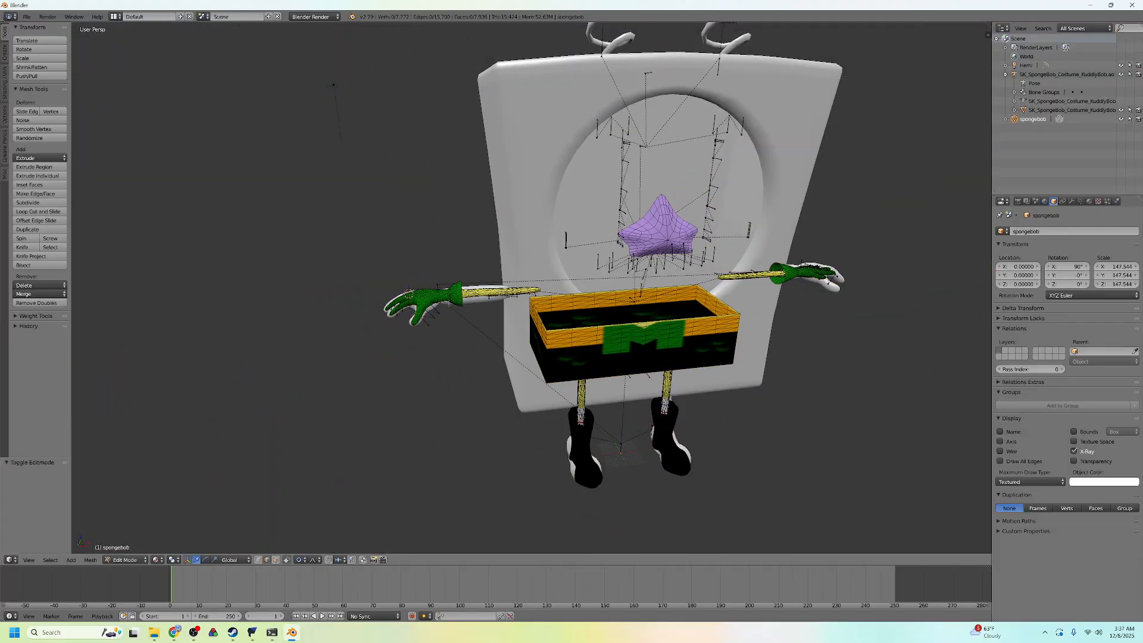
key("p")
key("Return")
key("Tab")
right_click(495, 299)
left_click(1071, 201)
left_click(1038, 231)
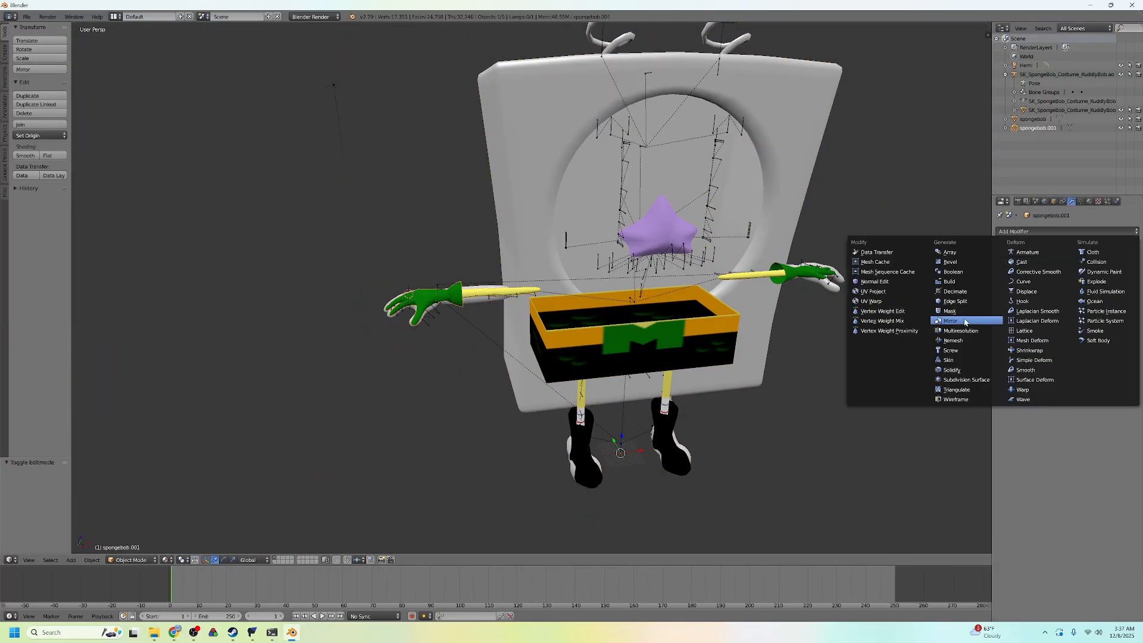
left_click(964, 321)
Apply the Mirror modifier and join the spongebob and spongebob.001 objects into one mesh.
middle_click_drag(672, 342, 595, 348)
right_click(550, 345)
key("Tab")
right_click(544, 350)
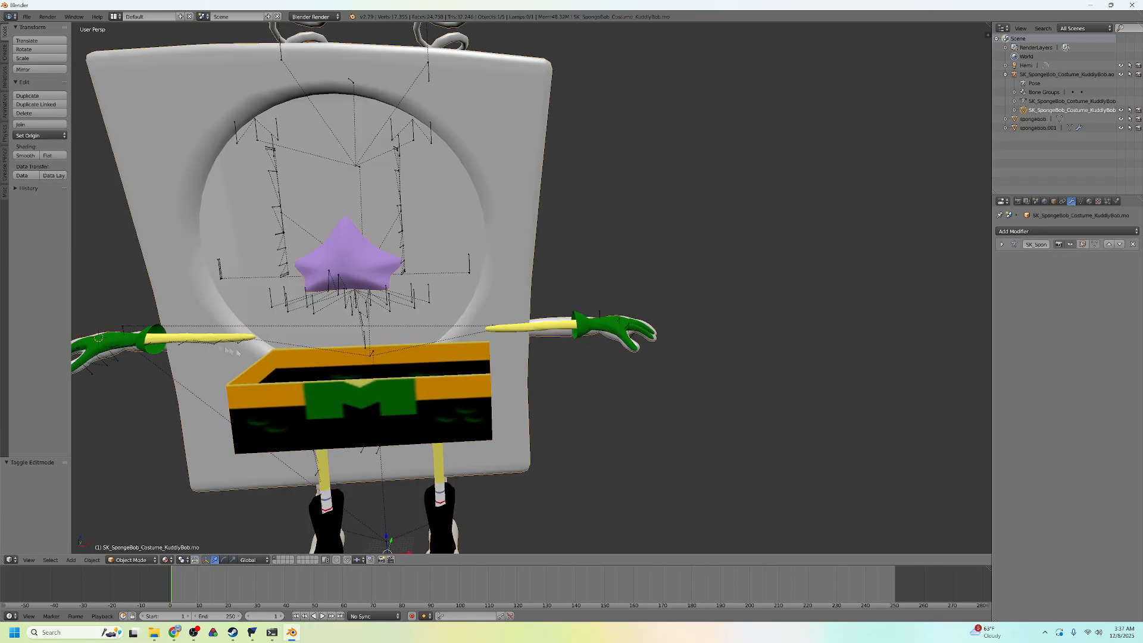
left_click(1045, 259)
left_click(1032, 119)
left_click(1037, 128, "shift")
key("ctrl+j")
Examine the fit of the joined arms, trunks and boots against the KuddlyBob costume mesh and skeleton from several angles.
middle_click_drag(601, 334, 716, 363)
key("Tab")
key("Tab")
scroll(638, 360, "up", 5)
key("Tab")
middle_click_drag(574, 365, 589, 306)
scroll(753, 336, "down", 5)
scroll(753, 336, "down", 4)
key("Tab")
middle_click_drag(650, 262, 621, 297)
middle_click_drag(622, 261, 651, 321, "shift")
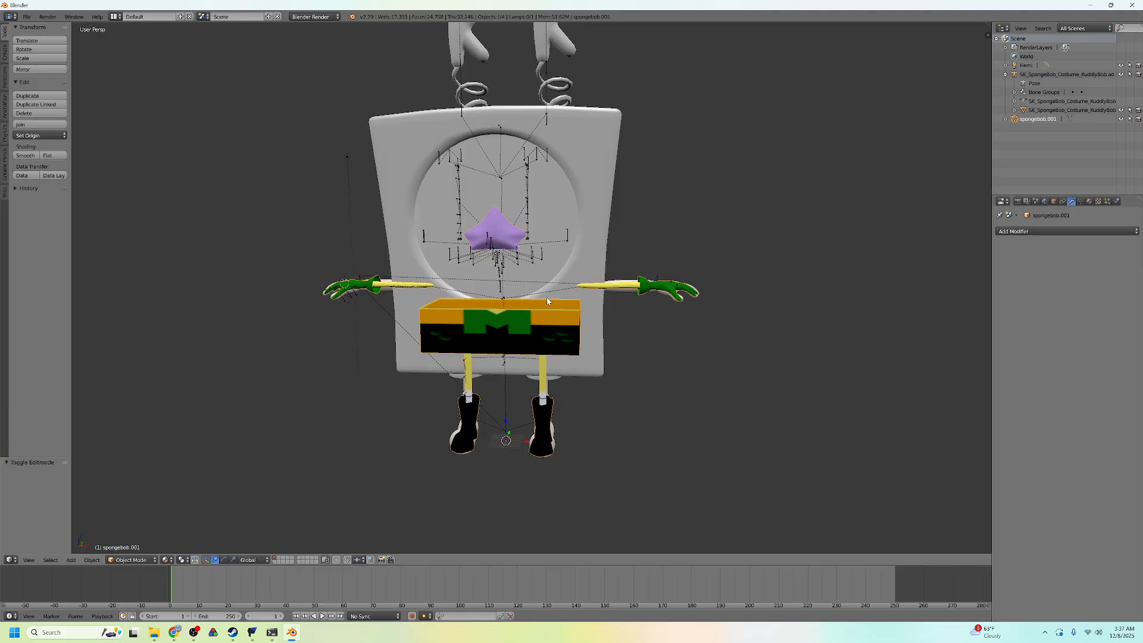
middle_click_drag(556, 295, 581, 294)
middle_click_drag(675, 309, 658, 382)
scroll(745, 375, "up", 3)
middle_click_drag(779, 384, 754, 386)
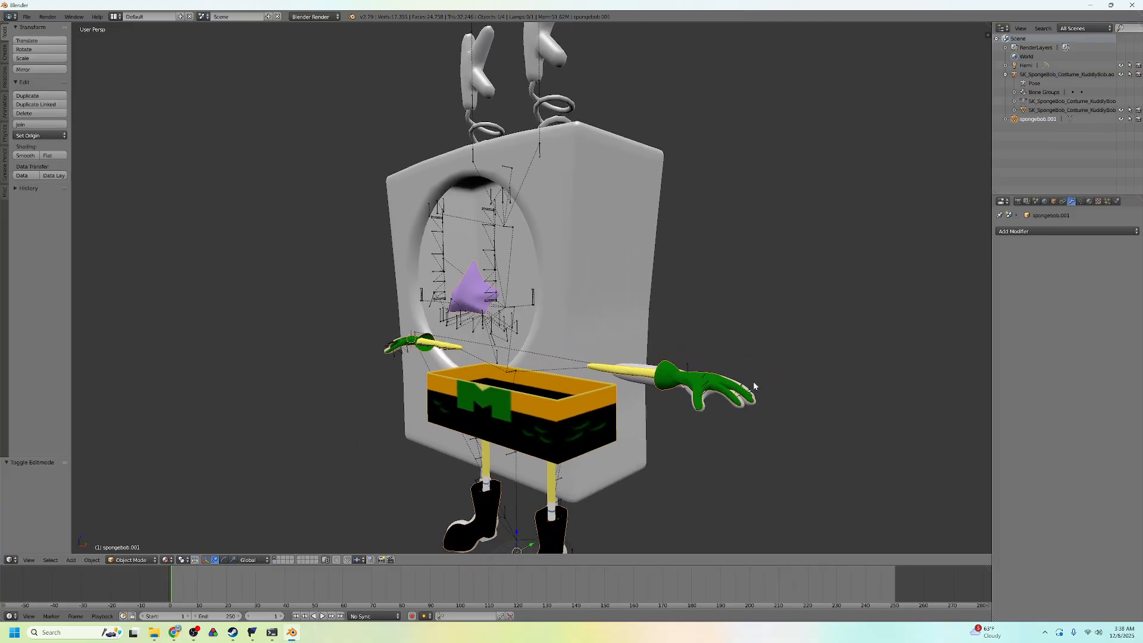
middle_click_drag(469, 357, 503, 363)
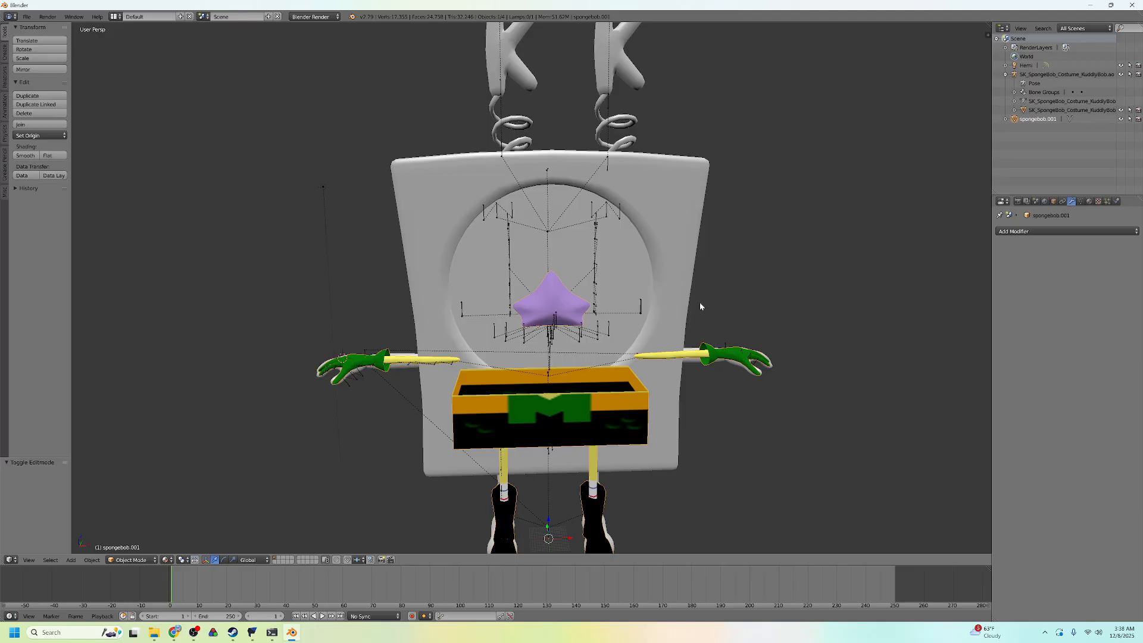
mouse_move(683, 303)
middle_mouse_down()
mouse_move(708, 290)
mouse_move(696, 309)
mouse_move(673, 309)
mouse_move(684, 307)
middle_mouse_up()
Switch to FModel and browse the packages in SpongeBob's Default costume folder.
left_click(259, 632)
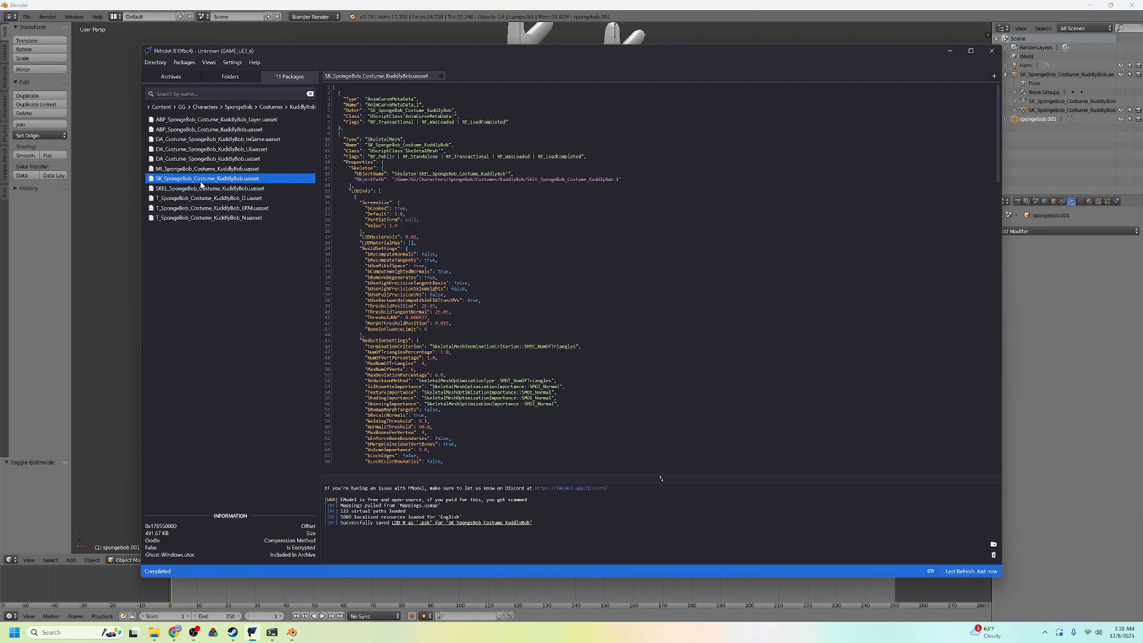
left_click(232, 78)
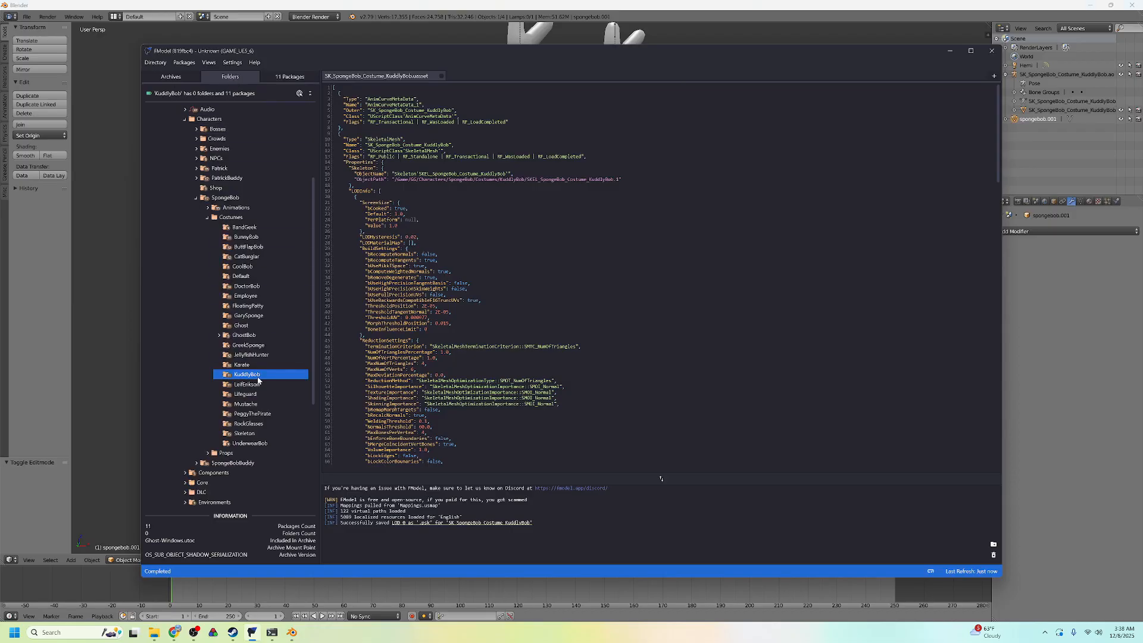
double_click(241, 276)
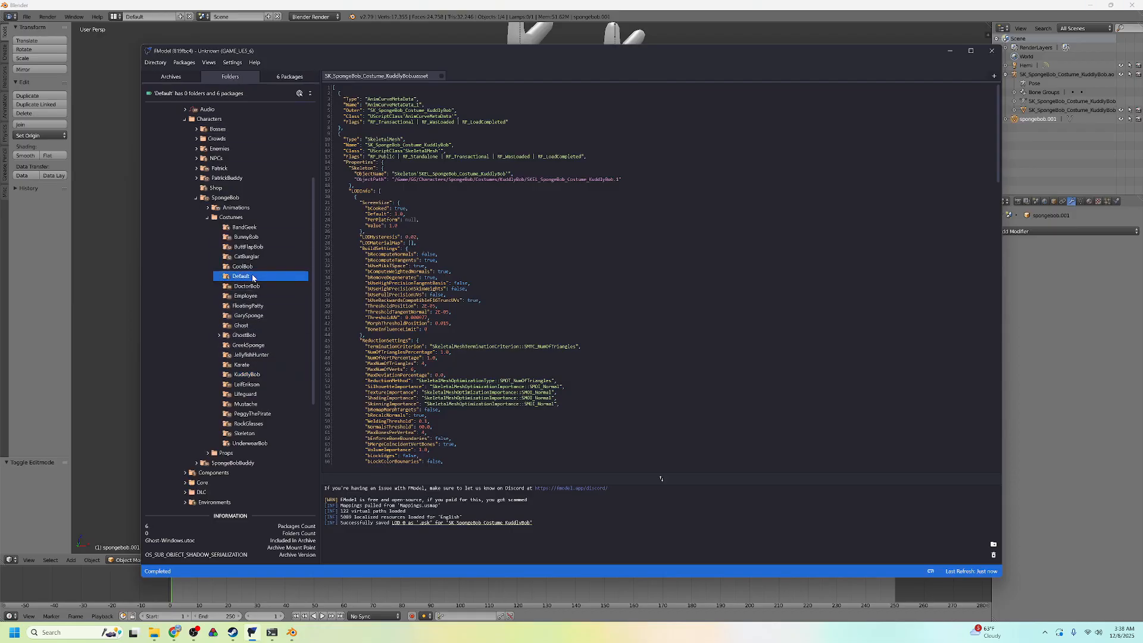
double_click(187, 159)
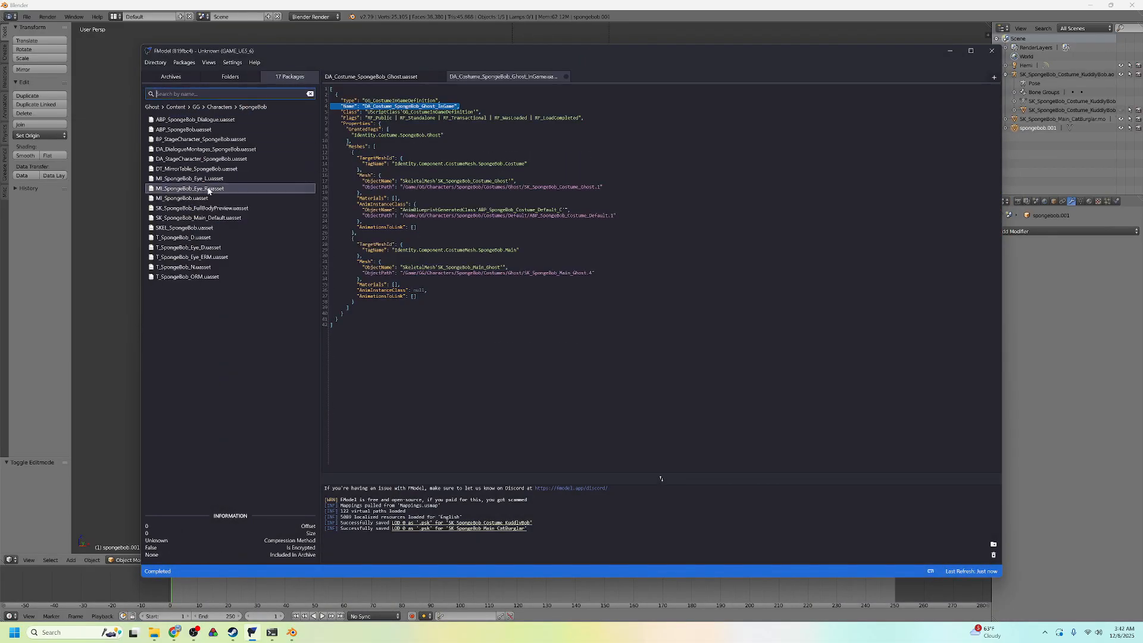
Export the SK_SpongeBob_Main_Default model and bring its .psk file into the MermaidManSpongebob folder.
left_click(206, 219)
right_click(203, 222)
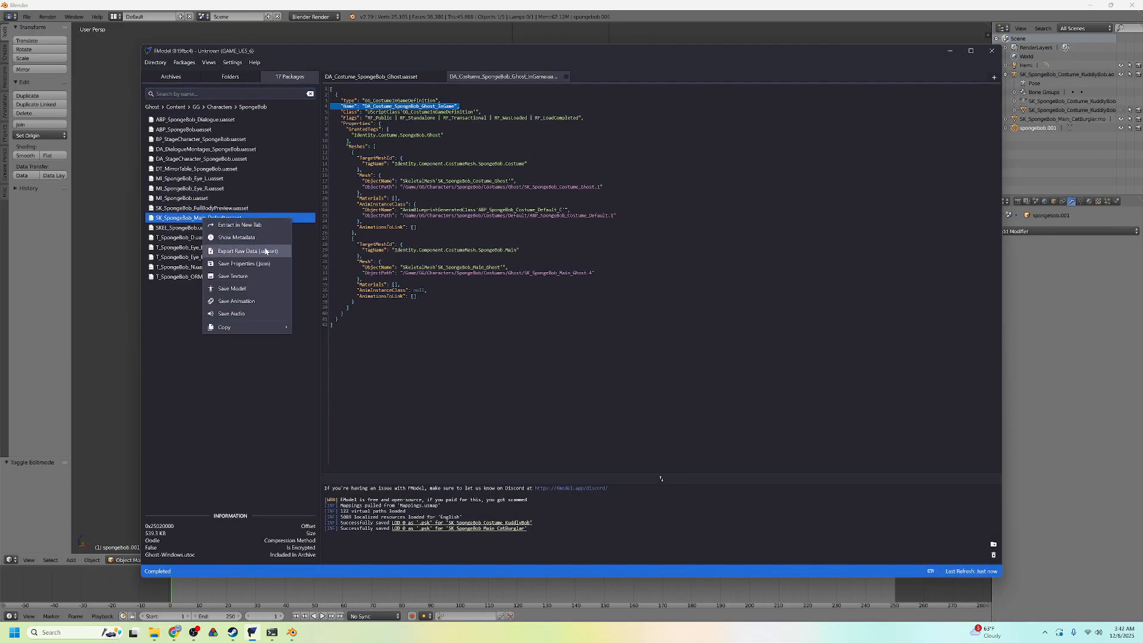
left_click(249, 297)
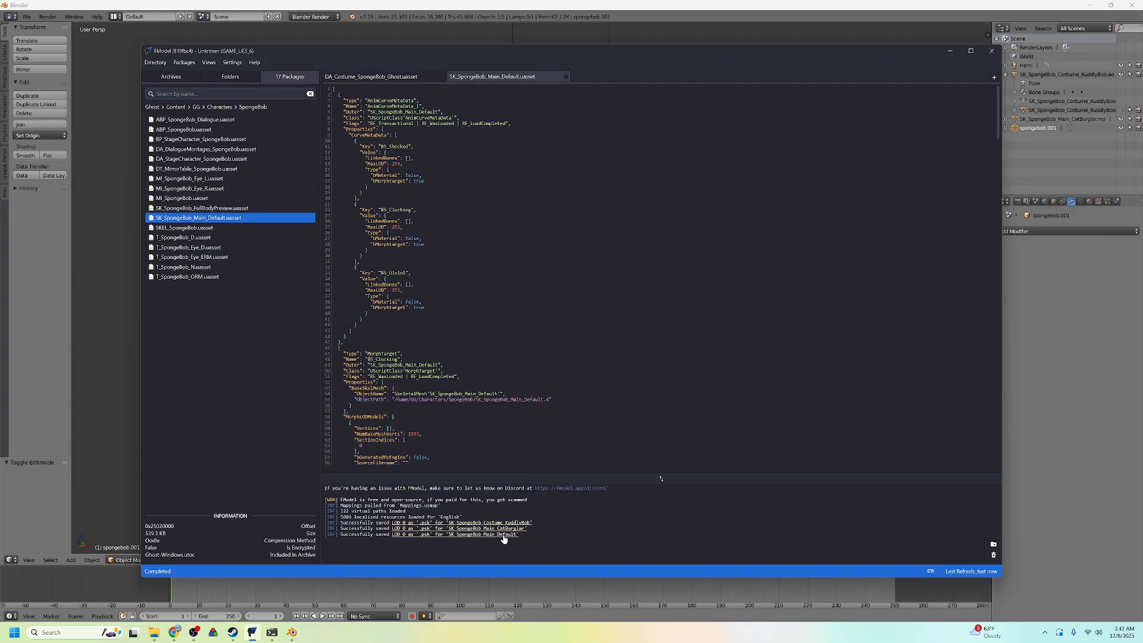
left_click(501, 534)
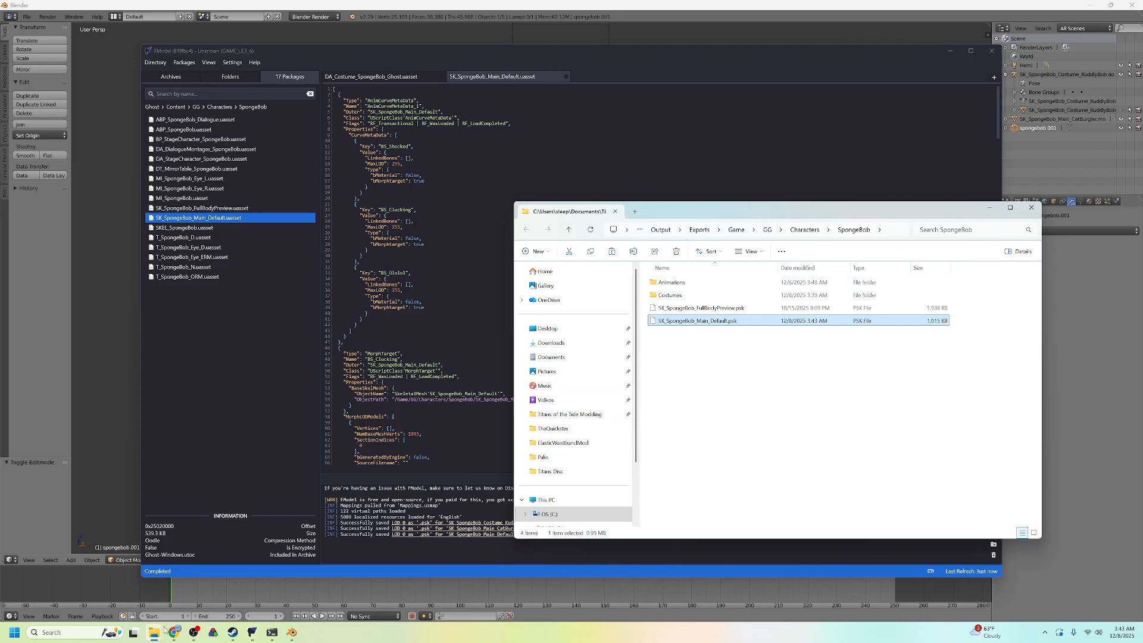
mouse_move(156, 632)
mouse_move(167, 589)
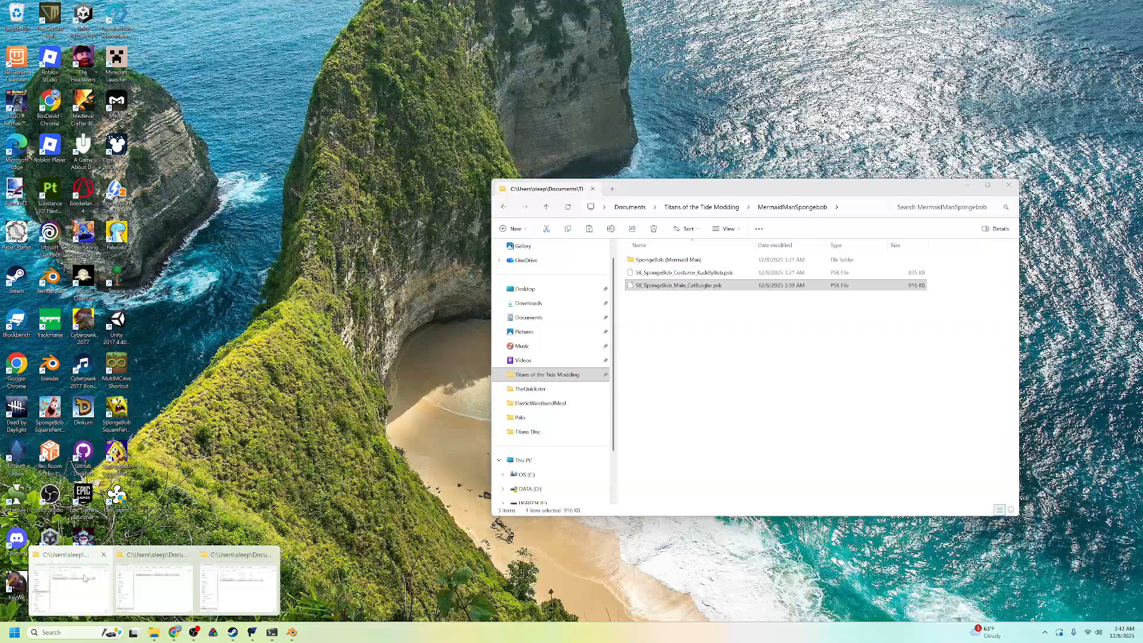
left_click(82, 580)
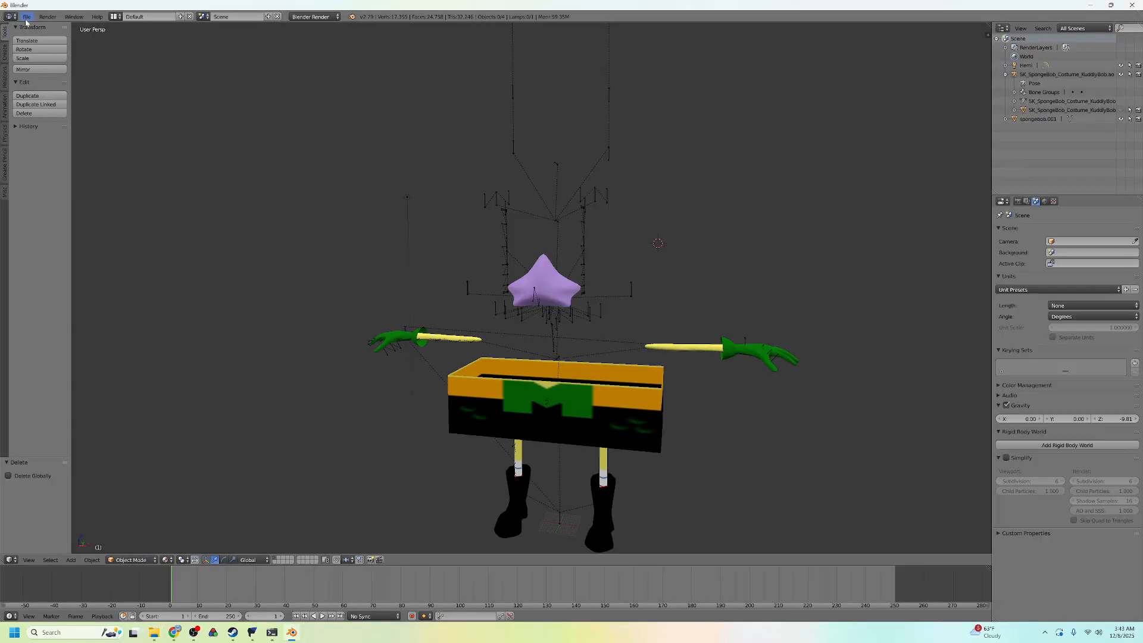
In Blender, import SK_SpongeBob_Main_Default.psk from the MermaidManSpongebob folder.
left_click(25, 19)
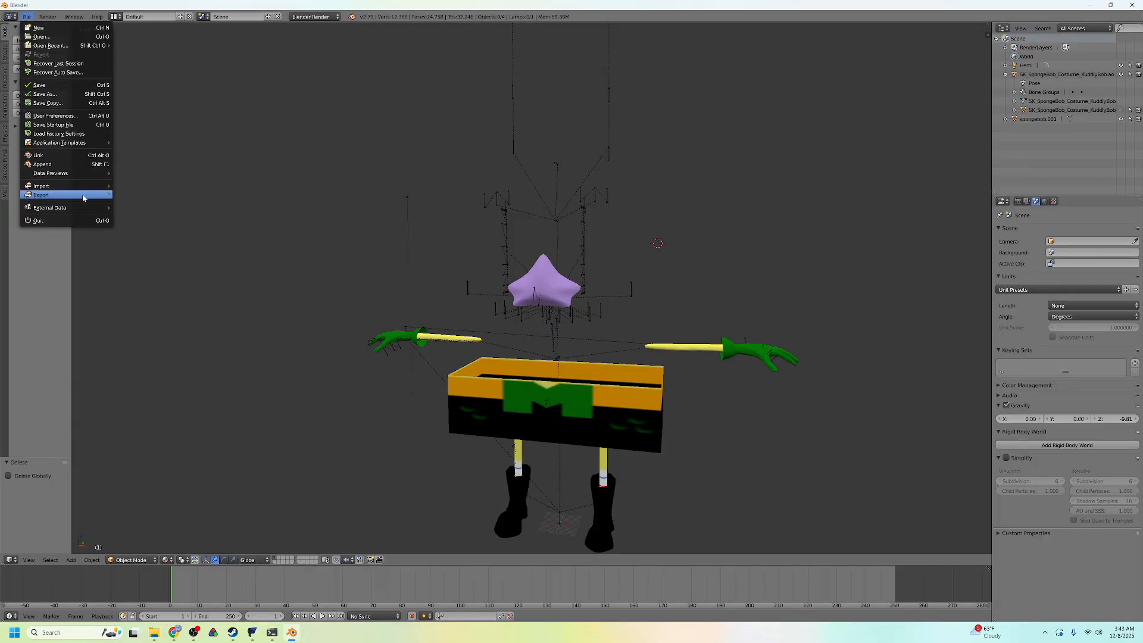
mouse_move(76, 189)
left_click(175, 276)
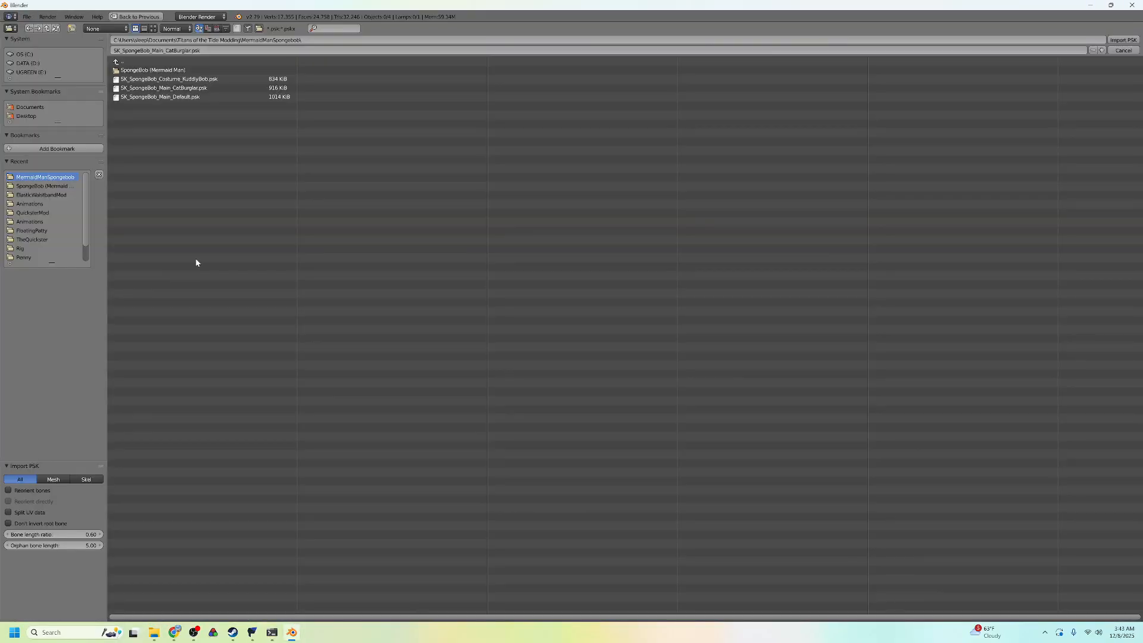
double_click(173, 97)
middle_click_drag(589, 321, 619, 325)
middle_click_drag(670, 423, 629, 203)
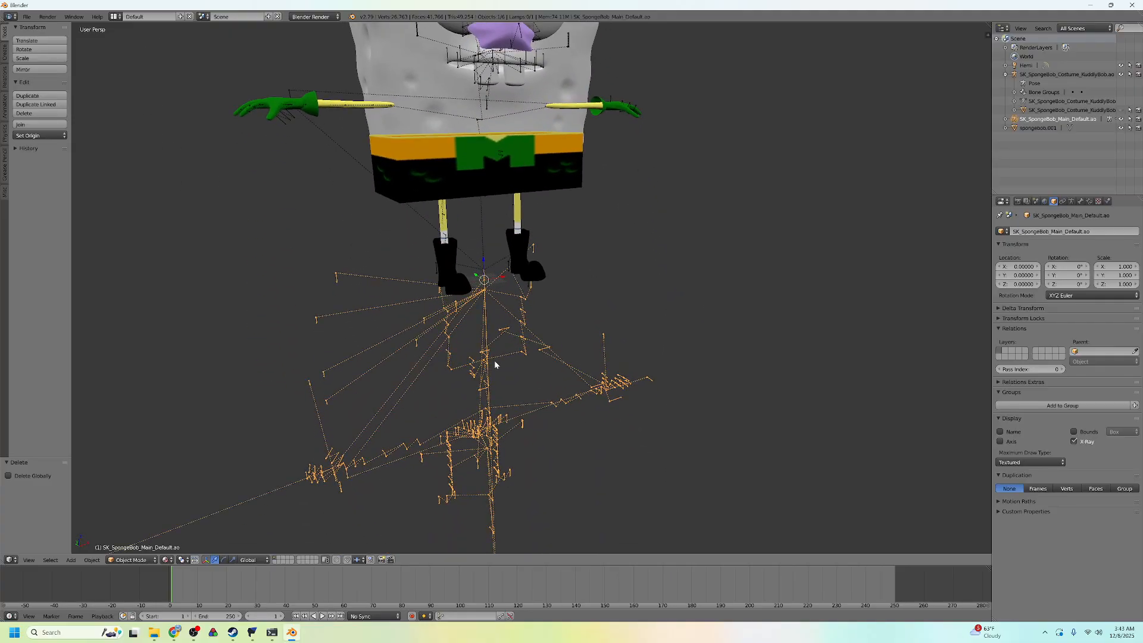
Rotate the imported SK_SpongeBob_Main_Default mesh 180° around the X axis.
scroll(567, 194, "down", 2)
right_click(556, 167)
mouse_move(605, 274)
middle_mouse_down()
mouse_move(630, 271)
mouse_move(609, 265)
middle_mouse_up()
key("r")
key("x")
key("1")
key("8")
key("0")
key("Return")
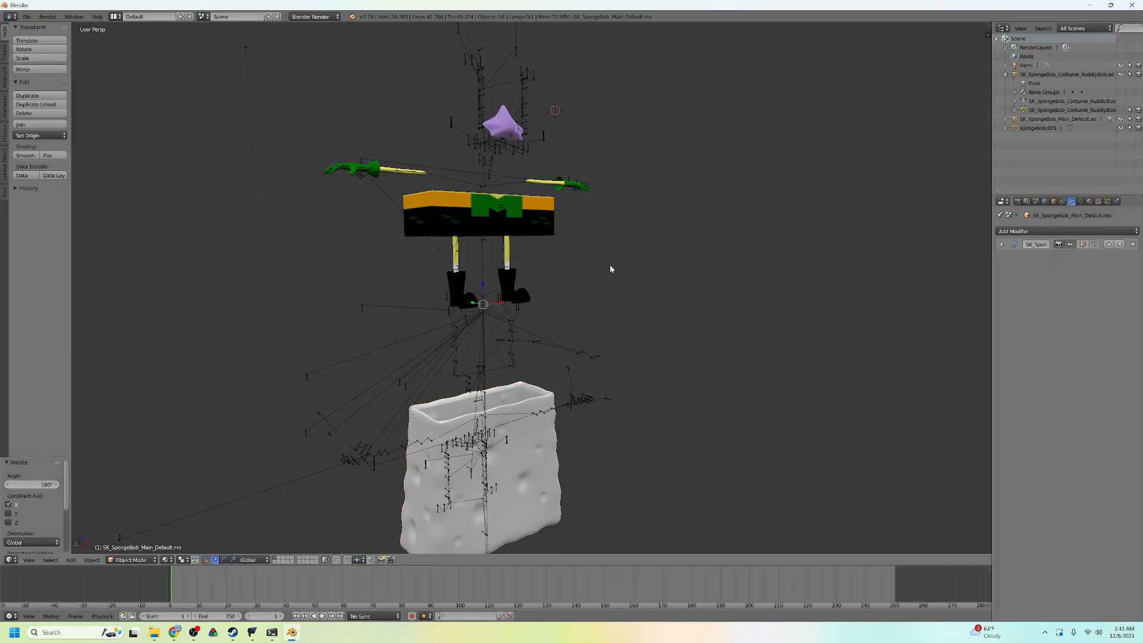
Rotate the SK_SpongeBob_Main_Default armature 180° around the X axis, bringing its body mesh upright.
right_click(517, 342)
key("r")
key("x")
key("1")
key("8")
key("0")
key("Return")
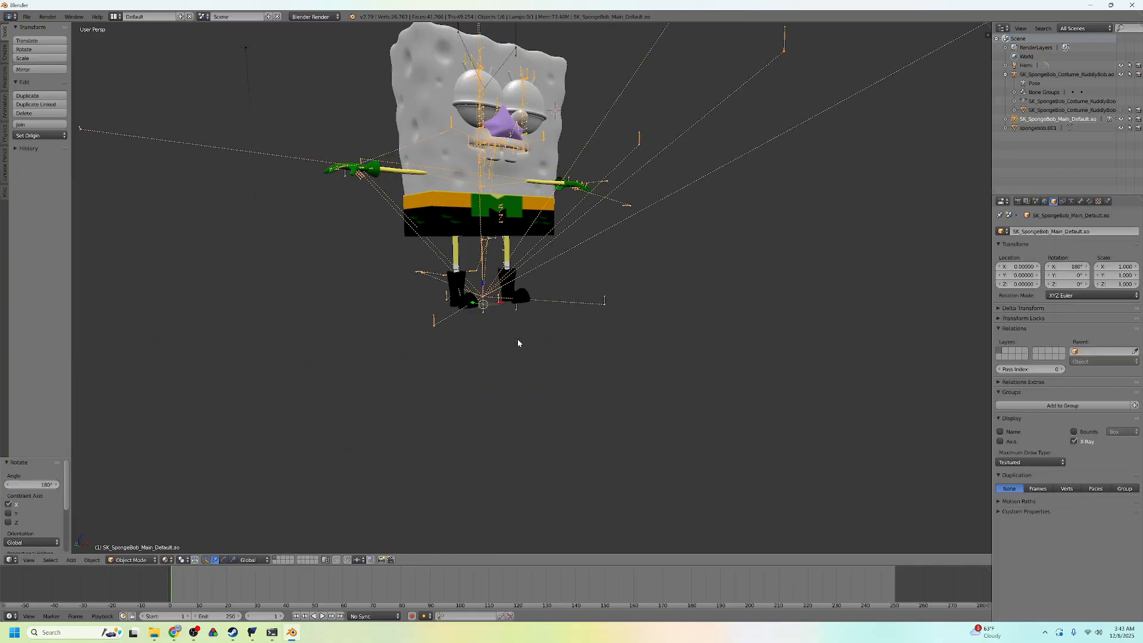
middle_click_drag(604, 258, 584, 262)
middle_click_drag(707, 243, 694, 355)
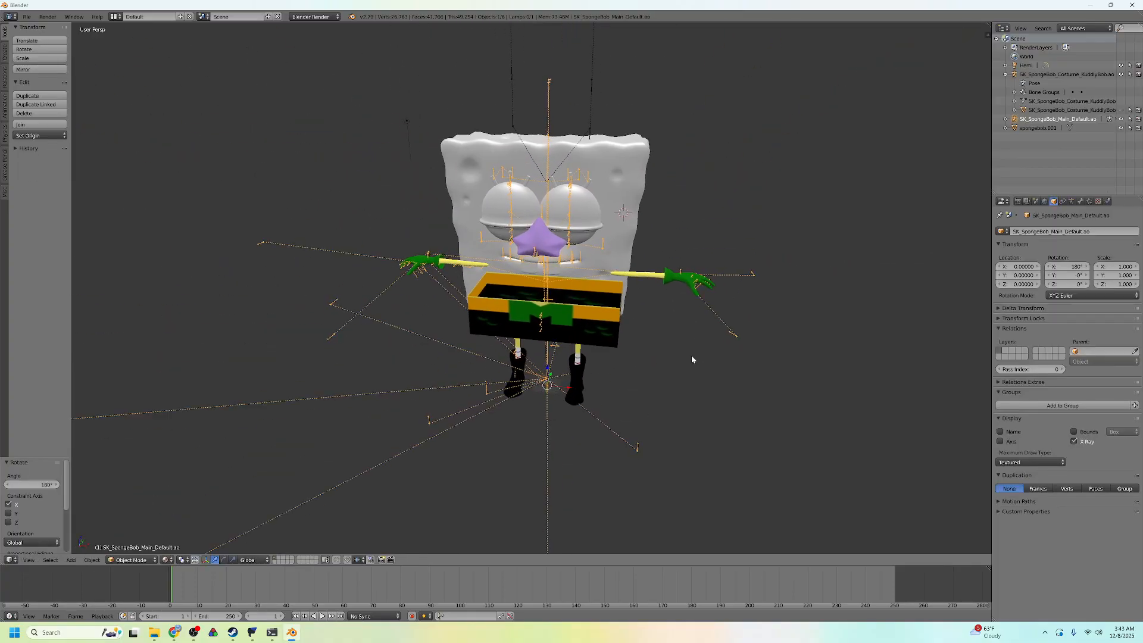
scroll(846, 204, "up", 2)
Turn off X-Ray display for the spongebob.001 costume object and enter Edit Mode on it.
left_click(1037, 128)
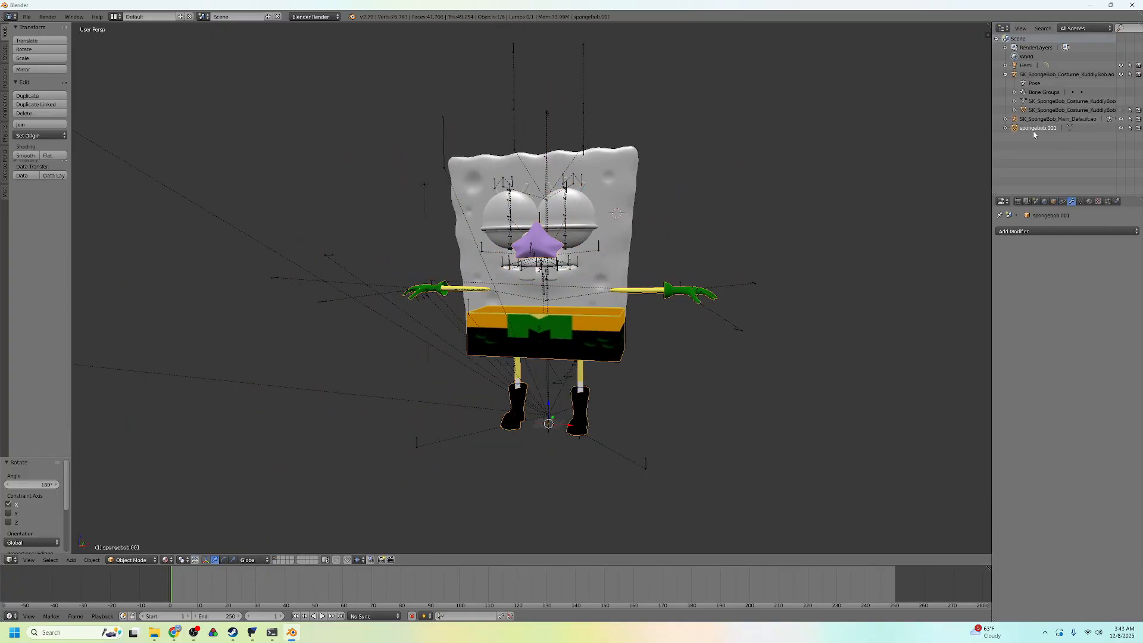
left_click(1053, 202)
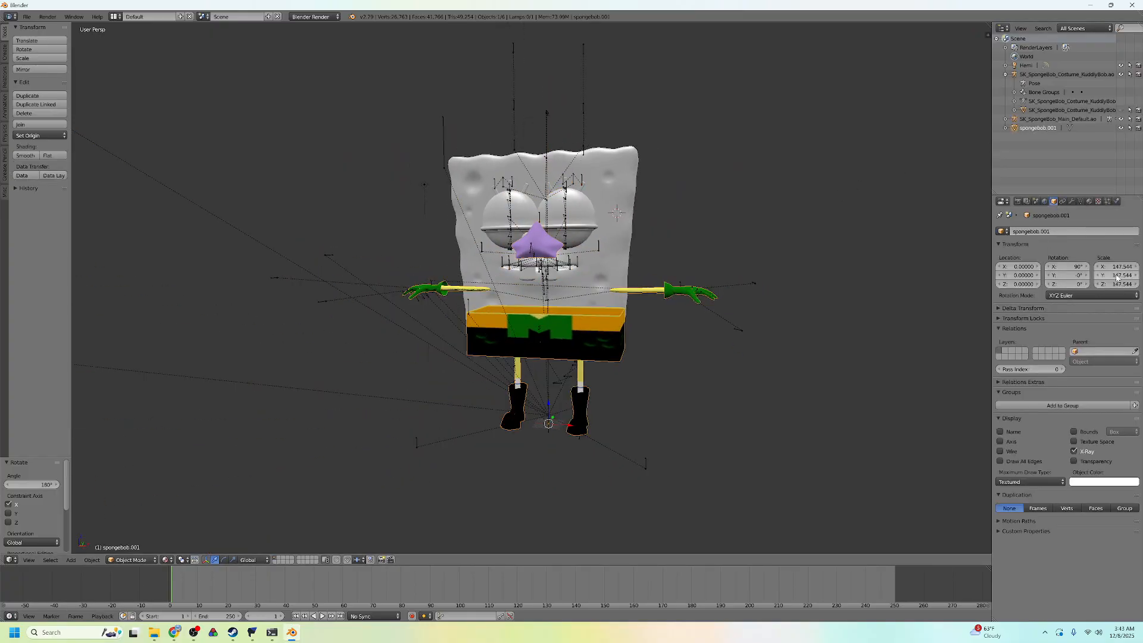
left_click(1069, 452)
middle_click_drag(729, 331, 683, 344)
scroll(644, 334, "up", 2)
scroll(582, 332, "down", 6)
middle_click_drag(559, 320, 507, 347)
scroll(542, 371, "up", 4)
scroll(714, 315, "up", 2)
key("Tab")
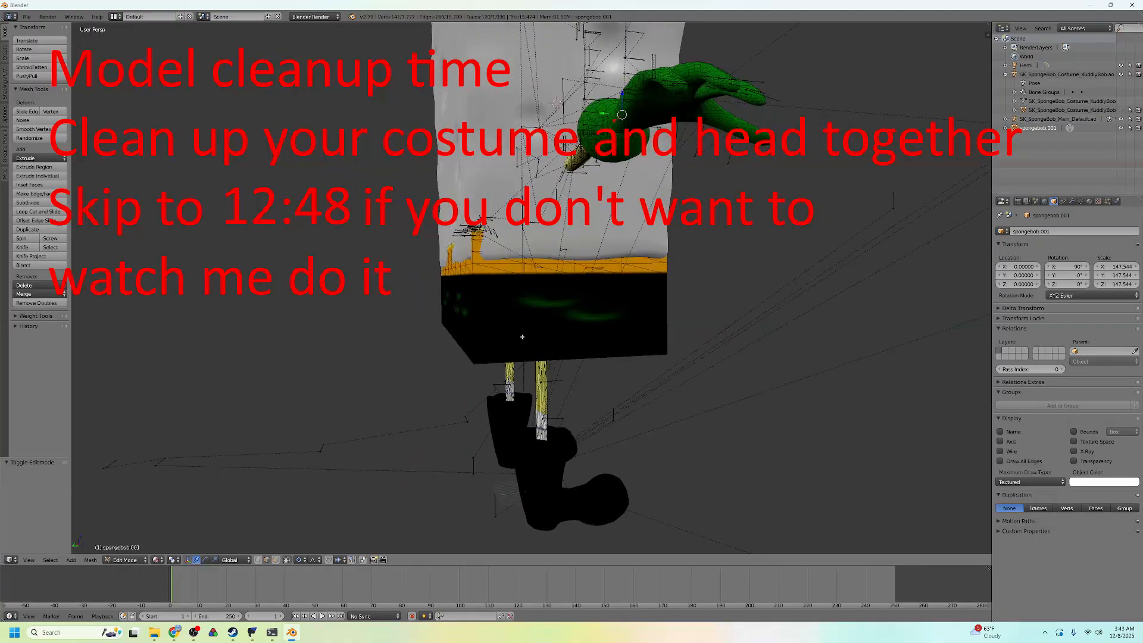
right_click(456, 295)
key("g")
key("x")
right_click(644, 319)
Lasso-select the trunks' back wall vertices in wireframe and move them outward to enclose the lower back of the body.
middle_click_drag(643, 318, 602, 369)
key("z")
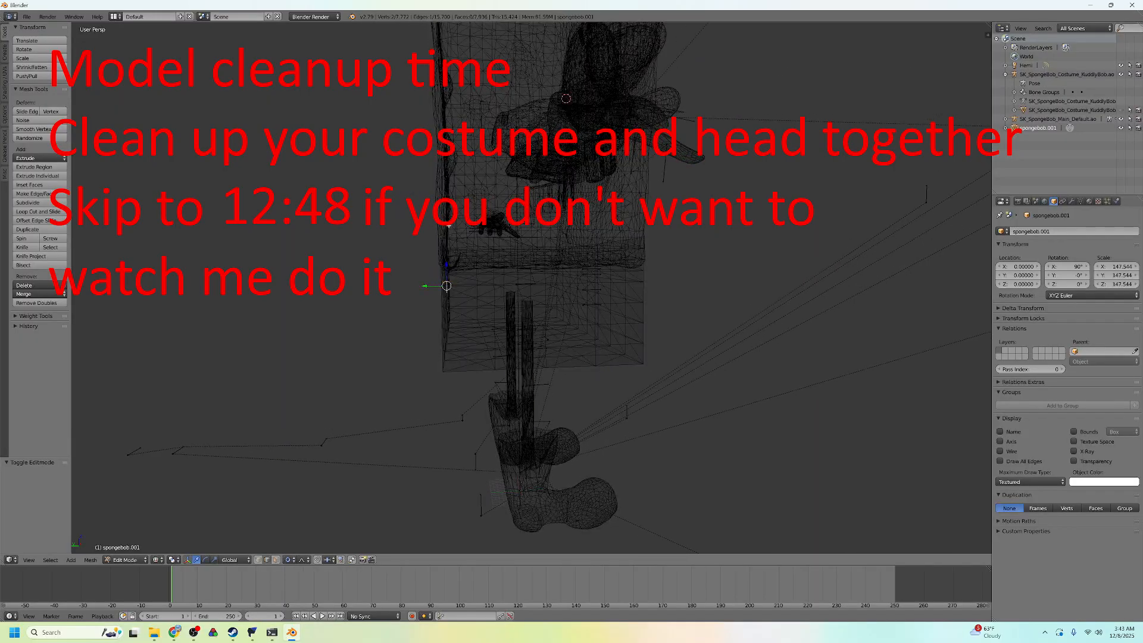
middle_click_drag(449, 226, 433, 228)
key("z")
key("z")
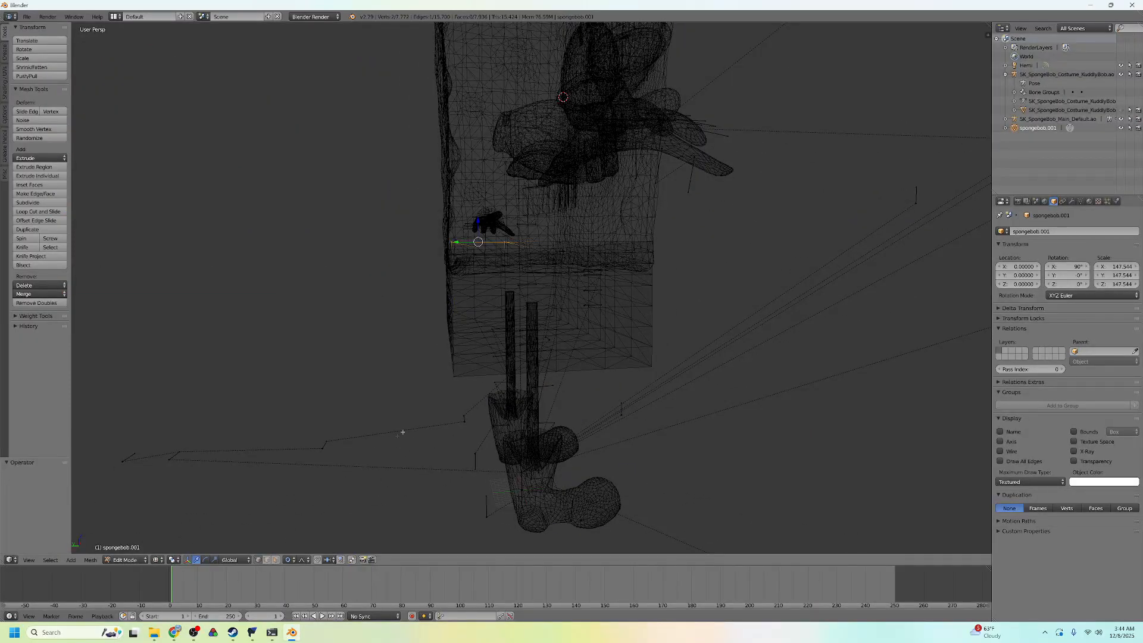
mouse_move(448, 233)
left_mouse_down("ctrl")
mouse_move(433, 397)
mouse_move(453, 357)
left_mouse_up("ctrl")
middle_click_drag(454, 357, 506, 351)
key("z")
left_click_drag(441, 294, 447, 293)
left_click(446, 293)
middle_click_drag(447, 293, 565, 269)
key("Tab")
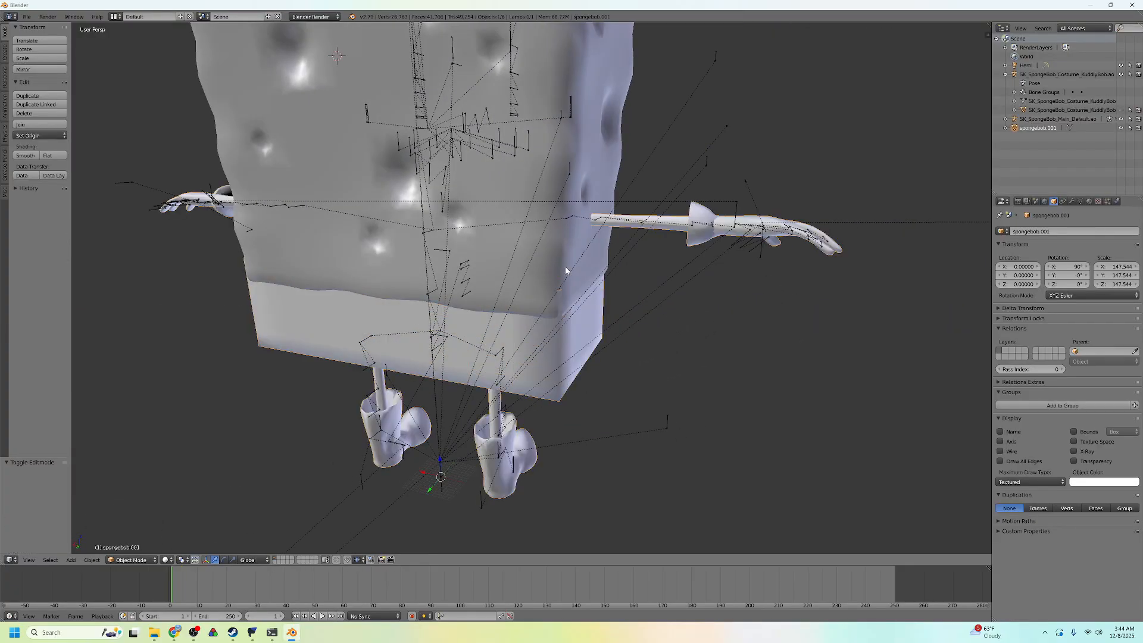
Enter Edit Mode on the SK_SpongeBob_Main_Default body mesh and remove doubles from all its vertices.
right_click(564, 269)
key("g")
right_click(687, 370)
middle_click_drag(687, 371, 634, 352)
key("Tab")
scroll(549, 295, "up", 2)
right_click(533, 296)
key("a")
key("a")
key("w")
left_click(576, 349)
key("a")
Reposition stray vertices along the body's lower edge so they sit inside the costume trunks.
right_click(501, 358)
key("g")
left_click(562, 381)
middle_click_drag(667, 399, 453, 333)
scroll(506, 357, "up", 3)
right_click_drag(427, 191, 416, 202)
middle_click_drag(453, 250, 571, 250)
right_click_drag(577, 199, 589, 208)
middle_click_drag(631, 260, 494, 257)
right_click_drag(555, 222, 538, 238)
Move another vertex on the body's lower edge freely, and shift it along the X axis toward the trunks' interior.
middle_click_drag(546, 237, 279, 387)
scroll(479, 336, "down", 4)
key("Tab")
key("Tab")
scroll(624, 322, "up", 3)
right_click(595, 301)
key("g")
left_click(625, 339)
key("g")
key("x")
left_click(669, 333)
Shift the protruding vertices at the body's lower corners along the Y axis and return to Object Mode.
scroll(669, 333, "up", 4)
key("Tab")
key("Tab")
key("g")
key("y")
left_click(390, 410)
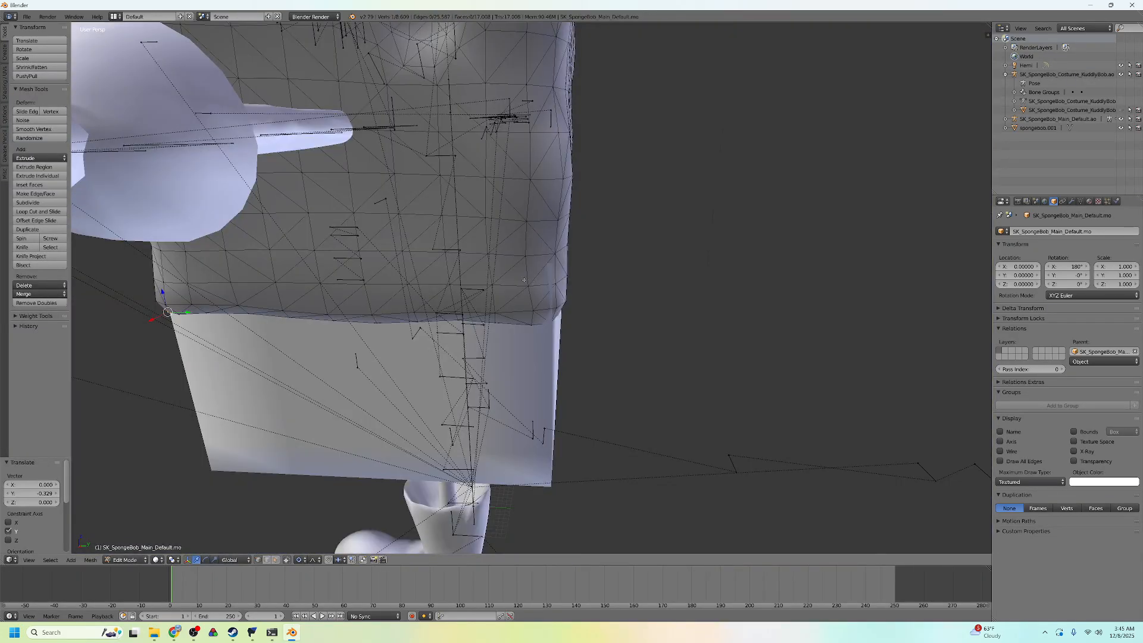
right_click(581, 311)
key("g")
key("y")
left_click(597, 311)
key("Tab")
scroll(560, 345, "down", 4)
Select the geometry linked to the nose in the body mesh and hide the spongebob.001 costume object.
middle_click_drag(459, 370, 561, 312)
scroll(562, 313, "up", 3)
key("Tab")
scroll(561, 300, "up", 5)
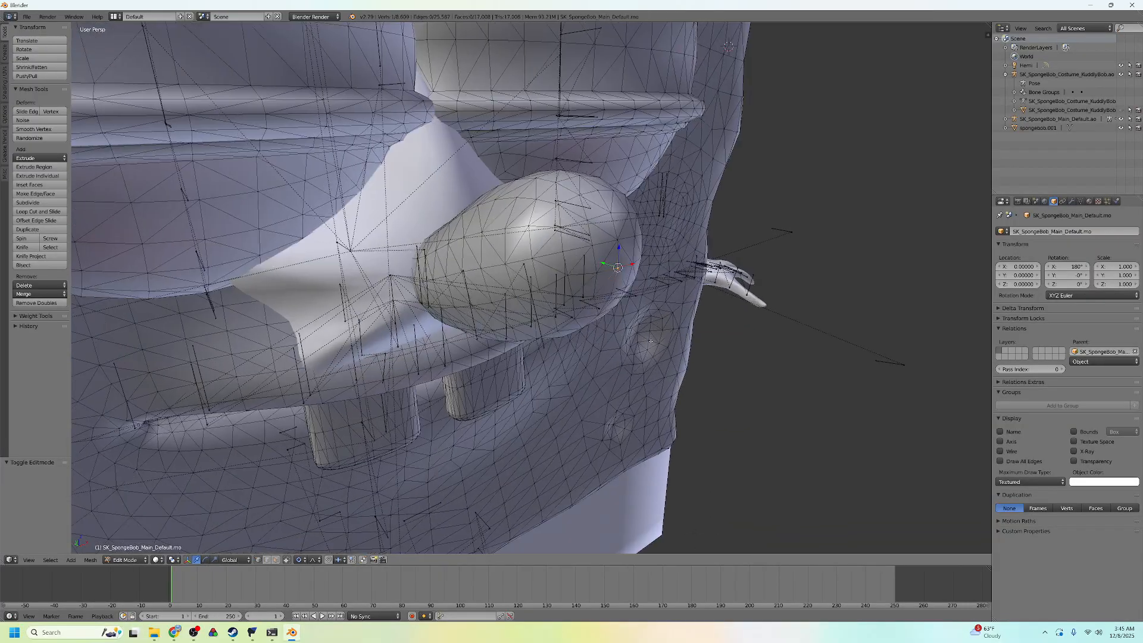
key("l")
scroll(561, 300, "down", 5)
middle_click_drag(561, 300, 476, 298)
scroll(476, 297, "up", 2)
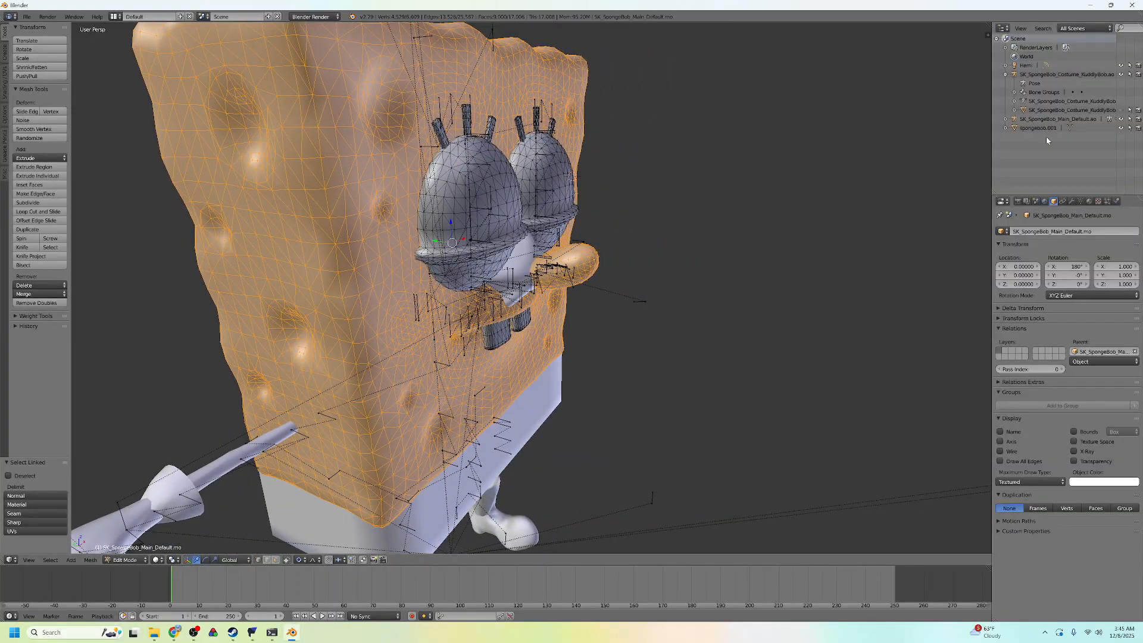
left_click(1121, 127)
scroll(619, 256, "up", 2)
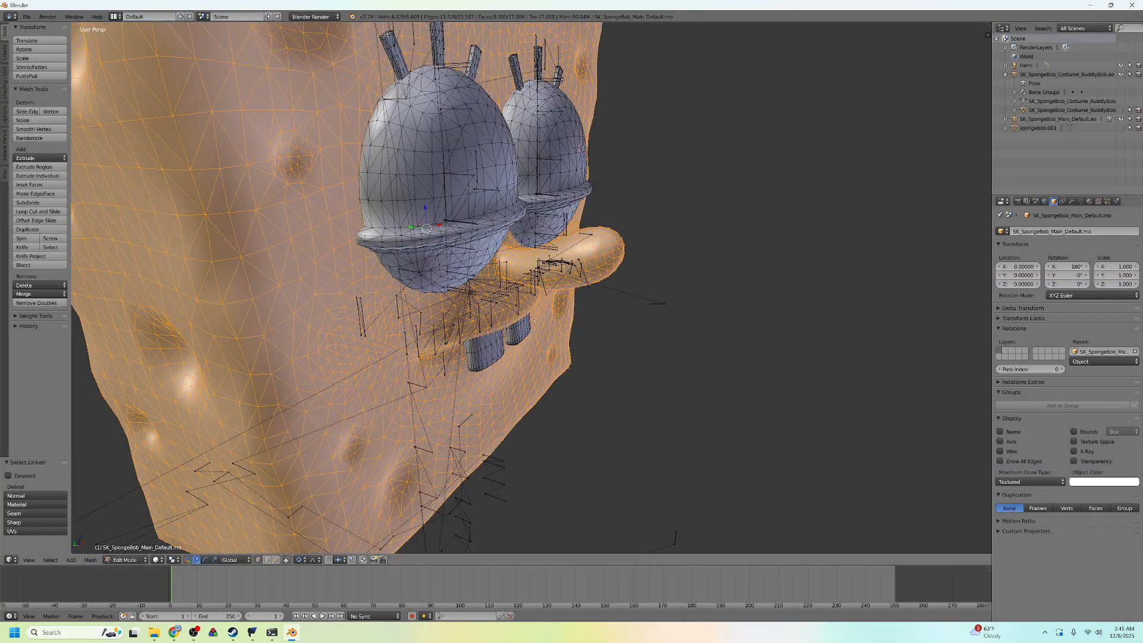
Select the nose tip, grow the selection over the whole nose, and delete its vertices.
right_click(616, 251)
scroll(640, 263, "up", 4)
middle_click_drag(640, 263, 412, 271)
key("ctrl+KP_Add")
key("ctrl+KP_Add")
key("ctrl+KP_Add")
key("ctrl+KP_Add")
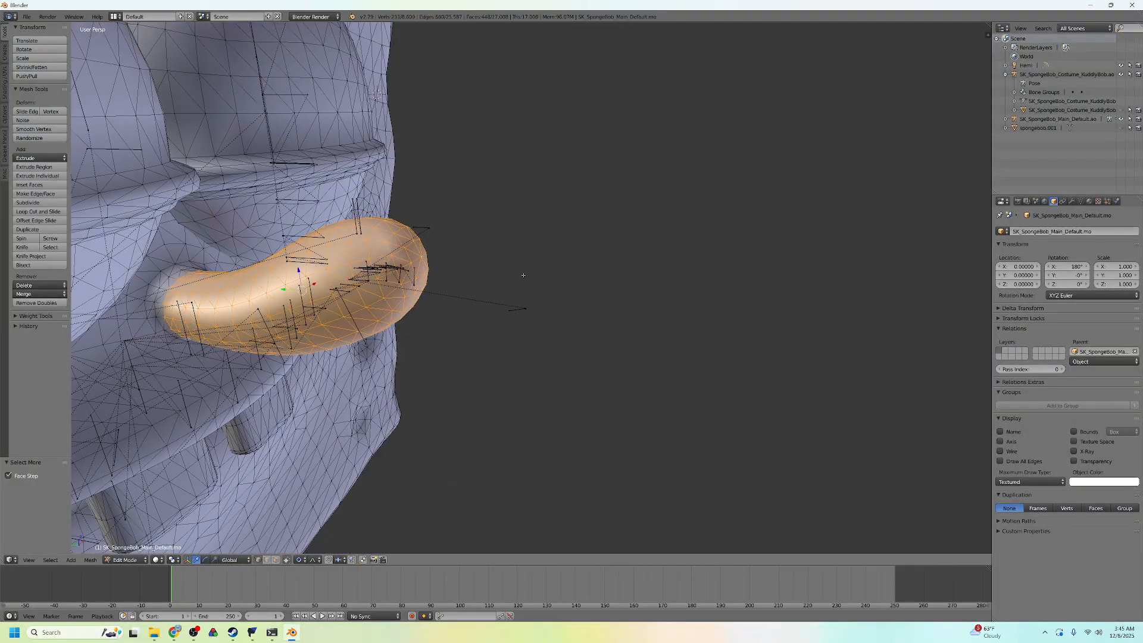
key("x")
left_click(523, 275)
scroll(503, 312, "down", 3)
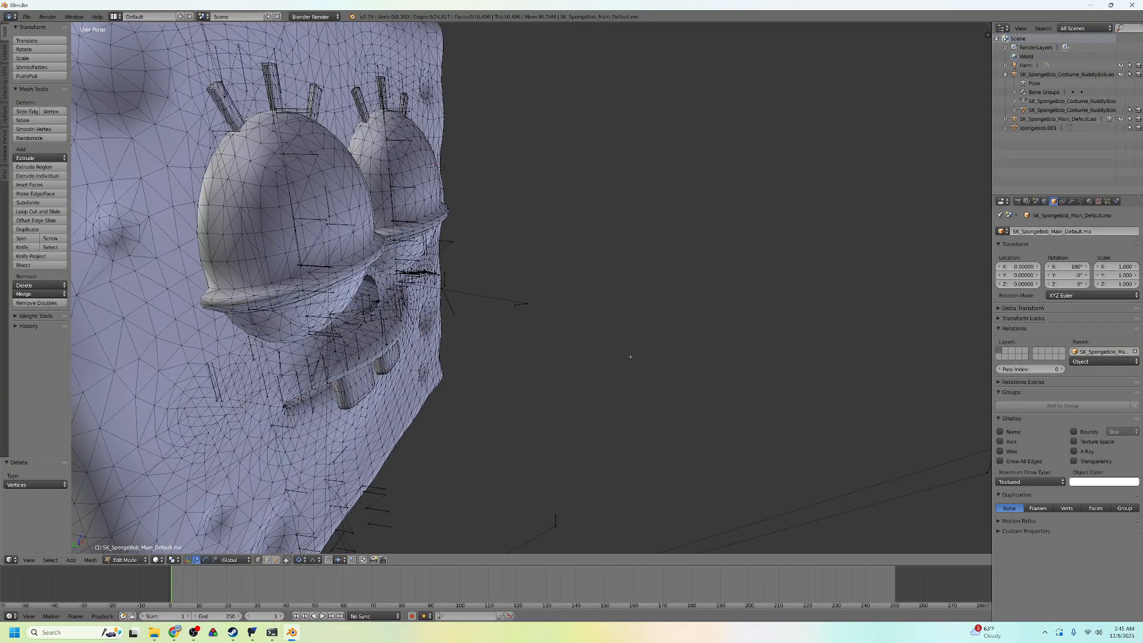
Show spongebob.001 again and select its linked star-shaped nose geometry in Edit Mode.
middle_click_drag(631, 357, 574, 350)
middle_click_drag(461, 315, 619, 366, "shift")
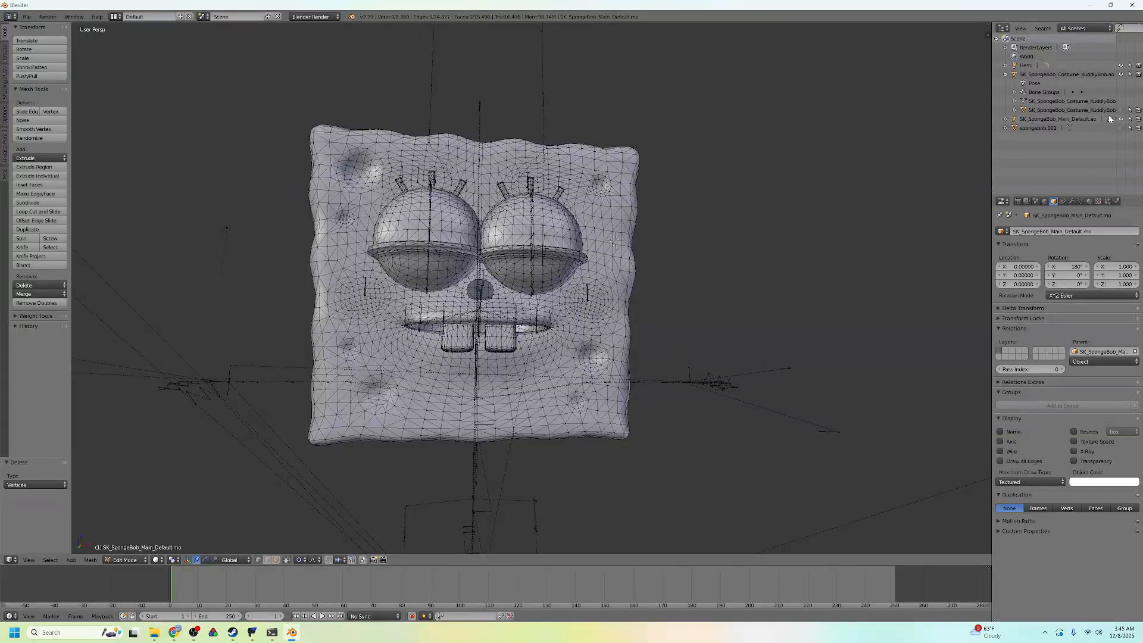
left_click(1120, 128)
middle_click_drag(485, 357, 605, 362)
scroll(623, 346, "up", 4)
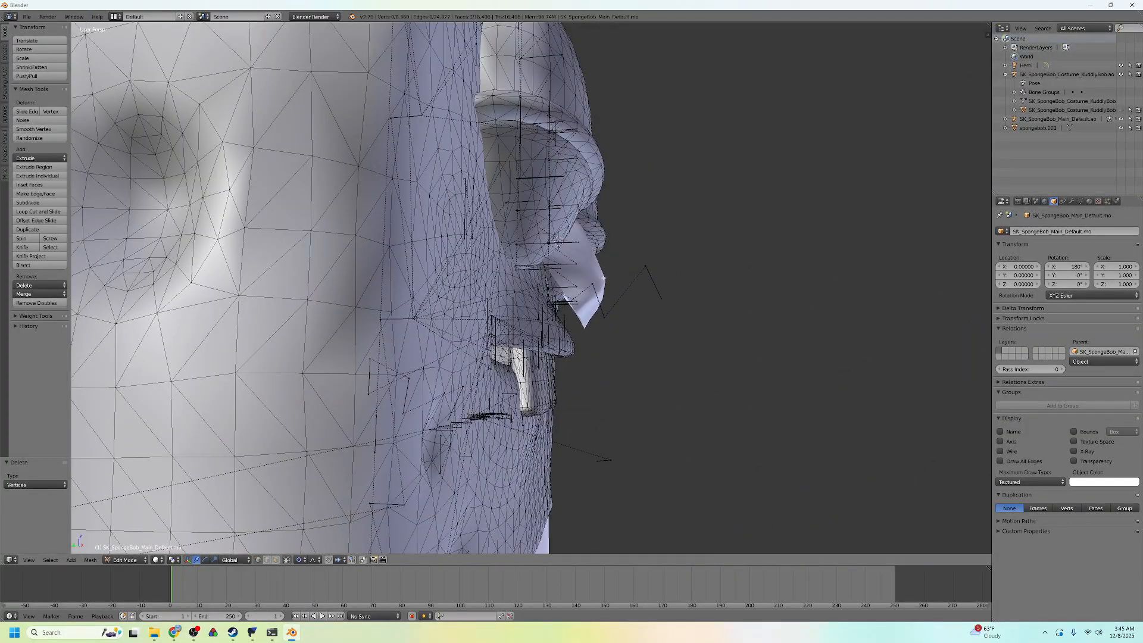
key("Tab")
right_click(604, 278)
middle_click_drag(723, 338, 532, 313)
key("Tab")
key("l")
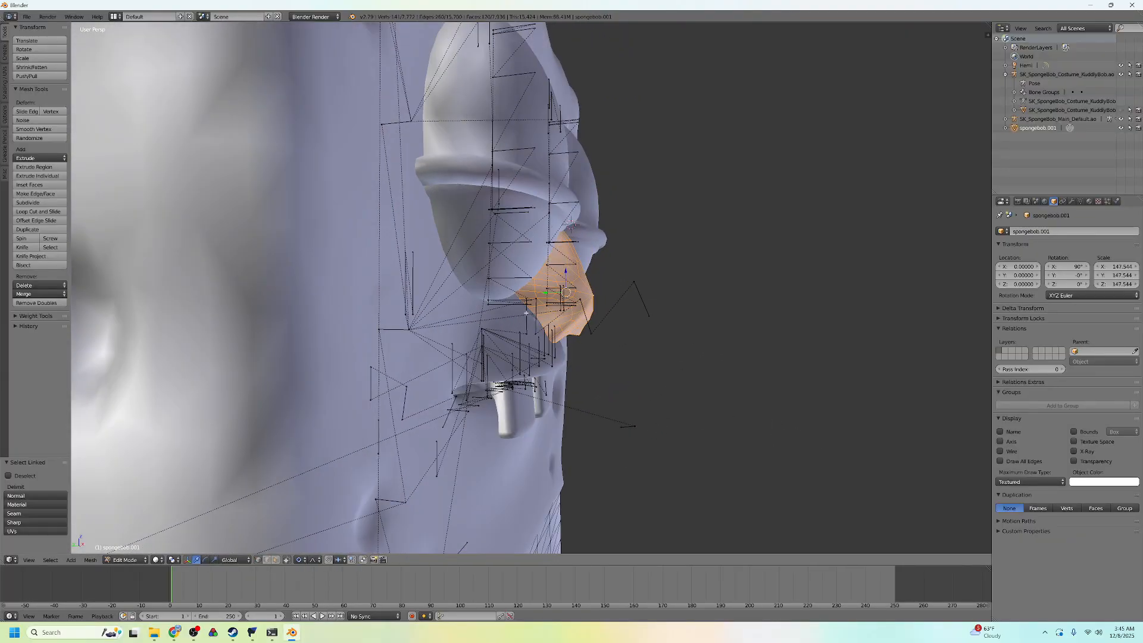
Scale the star-shaped nose along the Y axis and move it about -0.571 along Y against the face.
left_click_drag(546, 296, 533, 296)
mouse_move(615, 296)
middle_mouse_down()
mouse_move(548, 296)
mouse_move(594, 278)
mouse_move(416, 303)
mouse_move(615, 318)
middle_mouse_up()
scroll(594, 278, "down", 3)
key("s")
key("y")
left_click(803, 342)
scroll(615, 318, "up", 3)
key("g")
key("y")
left_click(619, 319)
middle_click_drag(702, 351, 452, 363)
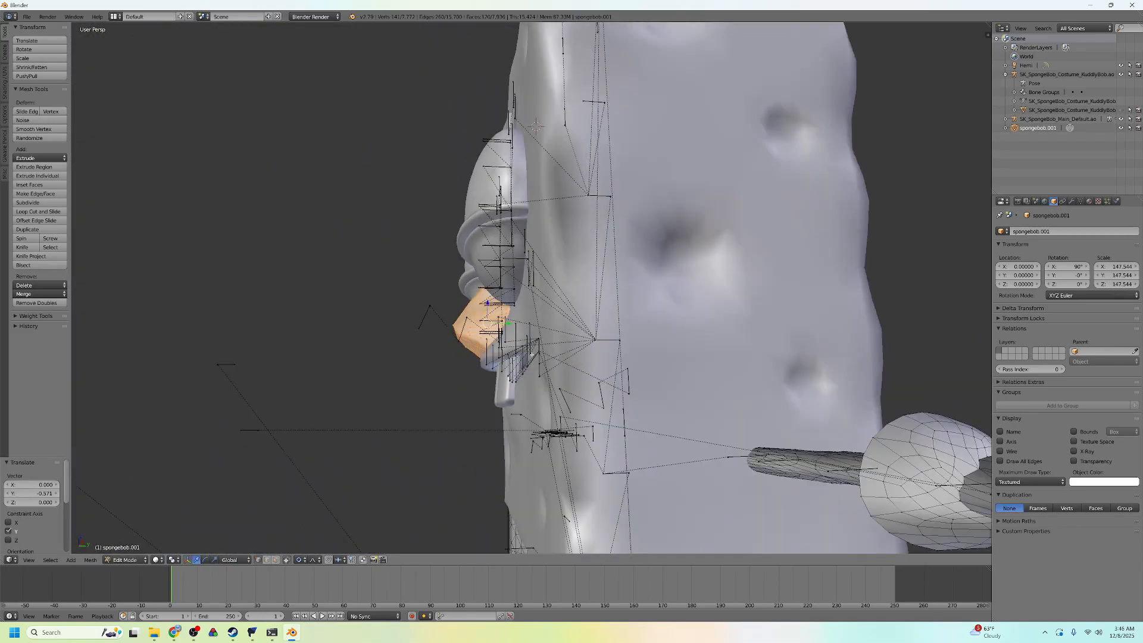
Scale the star-shaped nose along Y once more to refine its depth, and return to Object Mode.
key("s")
key("y")
left_click(673, 386)
key("Tab")
scroll(673, 387, "down", 5)
middle_click_drag(673, 387, 585, 373)
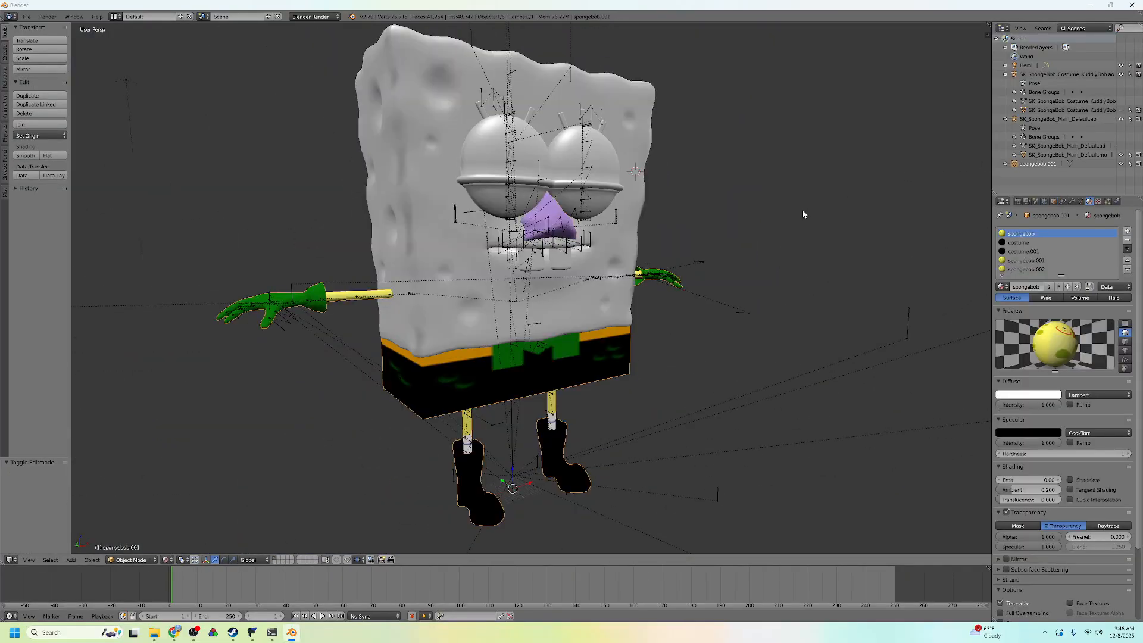
Select the SK_SpongeBob_Main_Default mesh and inspect the fit of the costume on the body from several angles.
left_click(1044, 156)
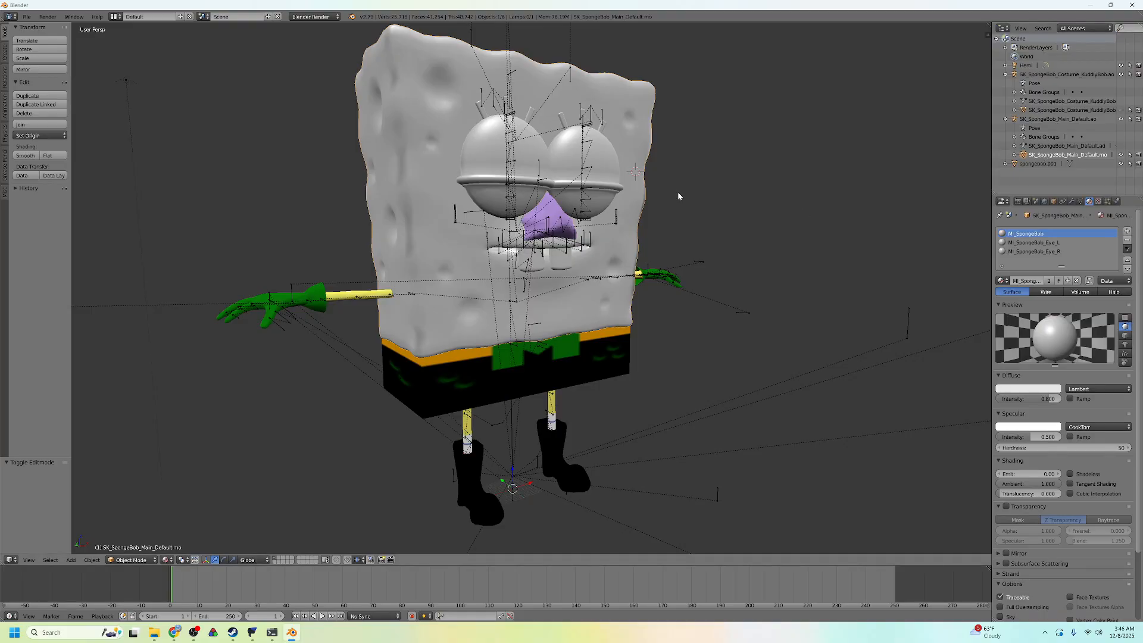
middle_click_drag(781, 298, 511, 404)
right_click(510, 404)
right_click(652, 295)
mouse_move(650, 292)
middle_mouse_down()
mouse_move(704, 298)
mouse_move(637, 298)
middle_mouse_up()
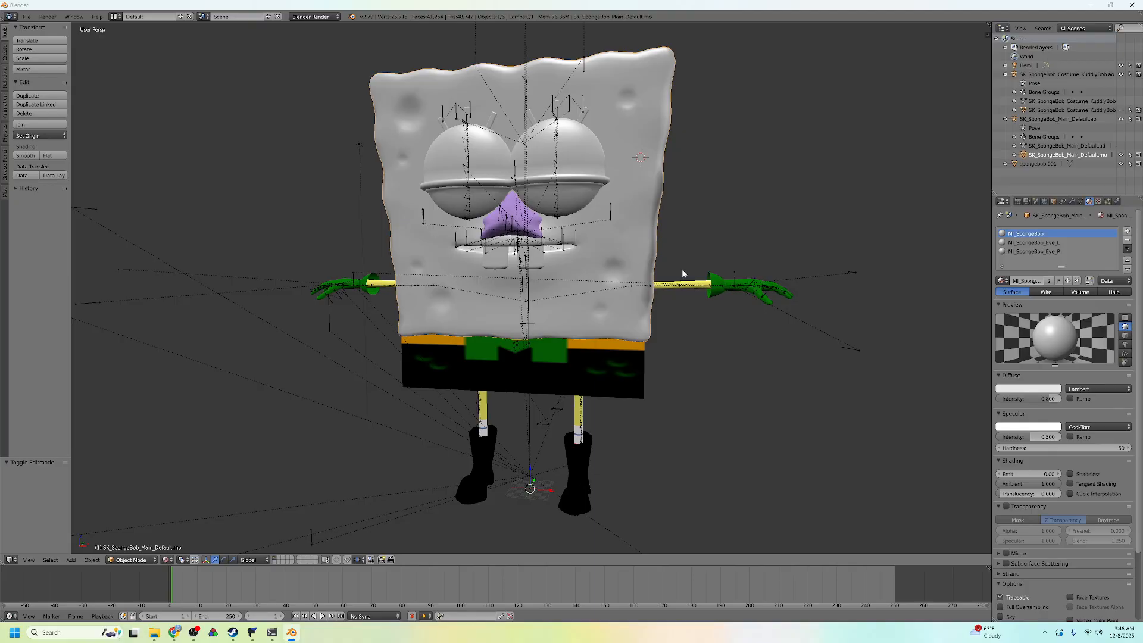
middle_click_drag(621, 355, 694, 333)
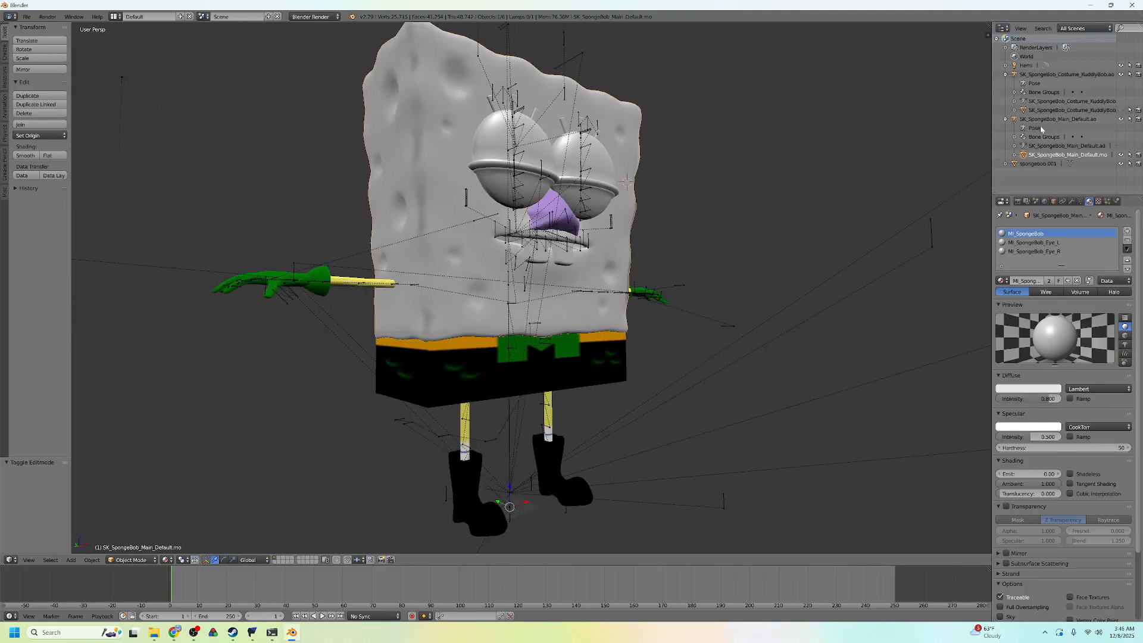
Rename the SK_SpongeBob_Main_Default armature to Armature, and hide both it and its body mesh.
left_click(1040, 128)
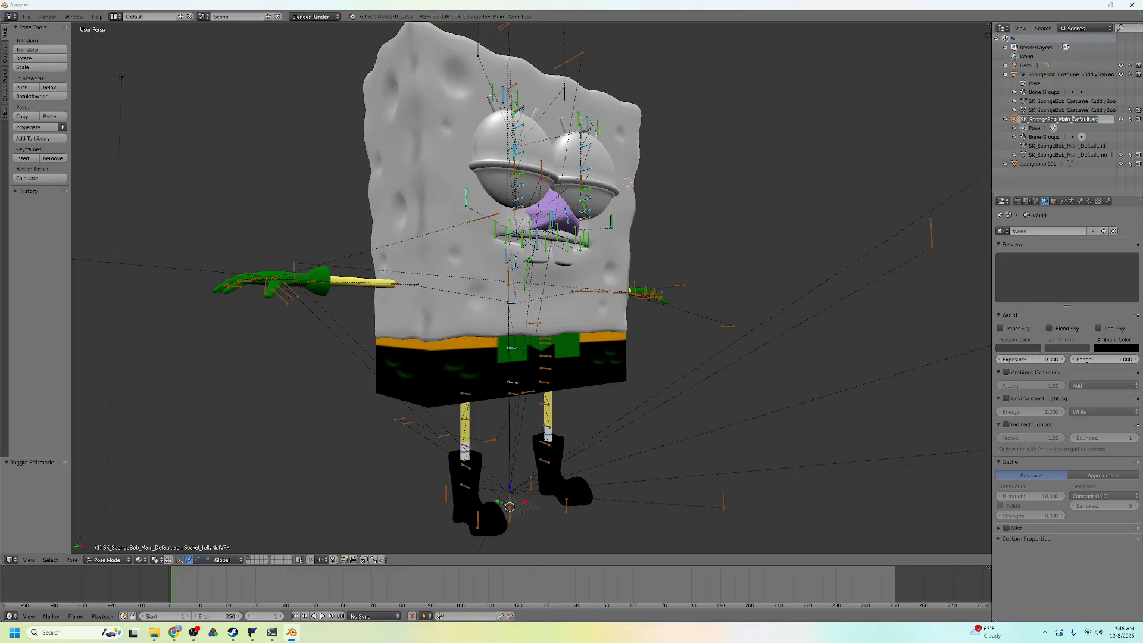
key("Return")
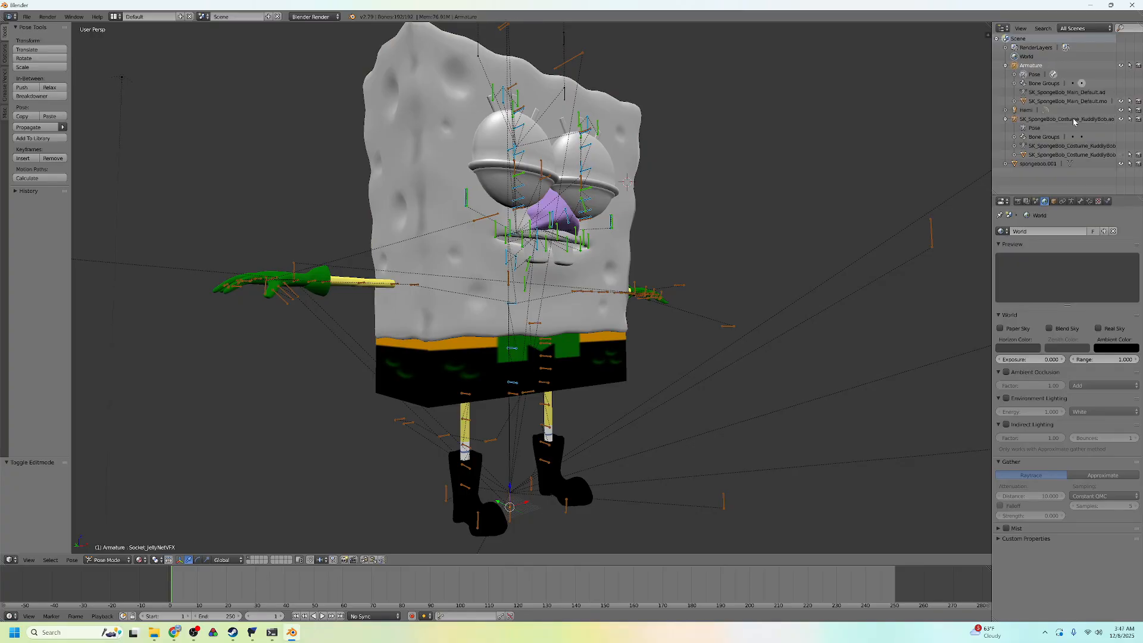
left_click(1004, 65)
left_click(1005, 65)
left_click(1122, 101)
left_click(1120, 65)
middle_click_drag(678, 182, 655, 209)
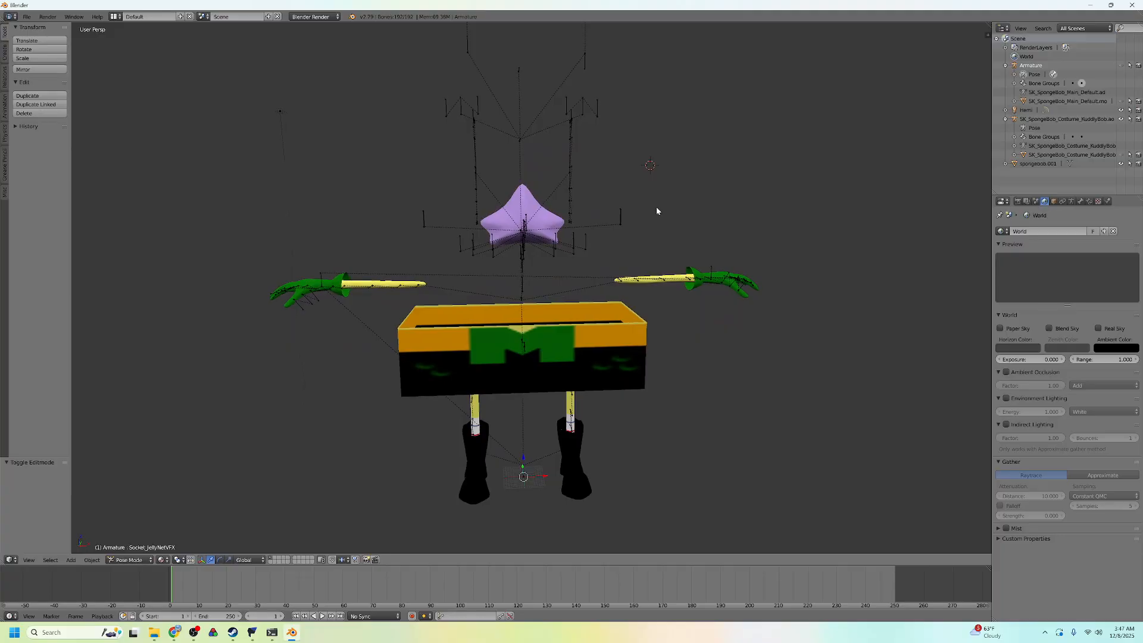
Show the SK_SpongeBob_Costume_KuddyBob mesh and compare its fit with the spongebob.001 costume object.
left_click(1120, 155)
mouse_move(619, 262)
middle_mouse_down()
mouse_move(660, 277)
mouse_move(628, 268)
middle_mouse_up()
left_click(1031, 163)
middle_click_drag(633, 388, 642, 262, "shift")
middle_click_drag(613, 329, 668, 275)
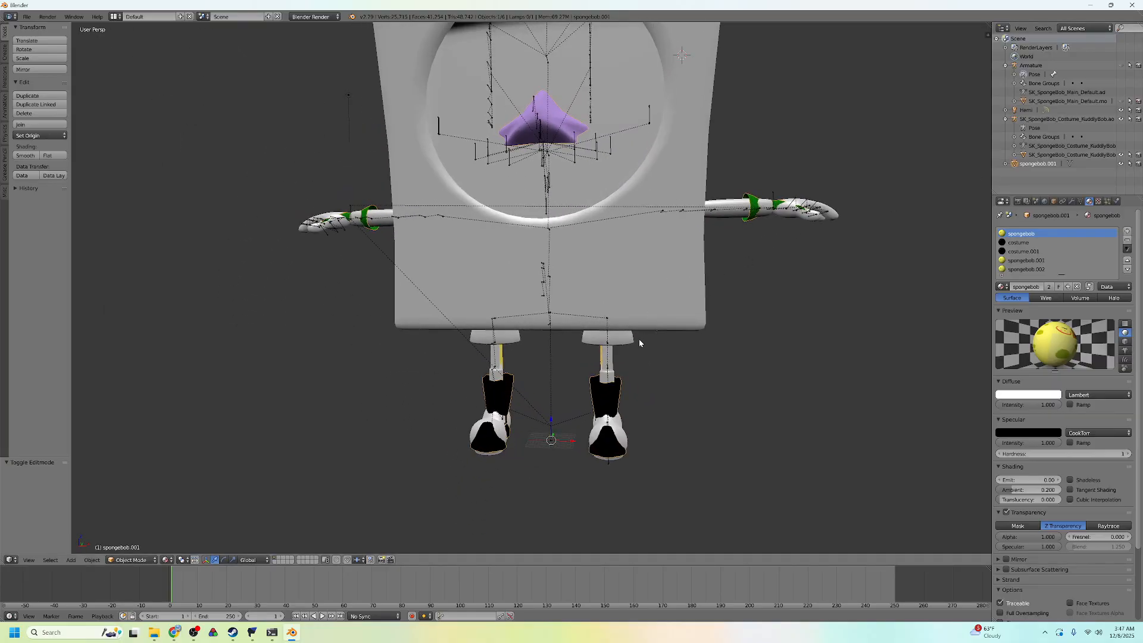
middle_click_drag(597, 336, 609, 337)
right_click(419, 181)
middle_click_drag(816, 301, 817, 322)
right_click(589, 133)
middle_click_drag(607, 292, 664, 307)
middle_click_drag(629, 286, 616, 306)
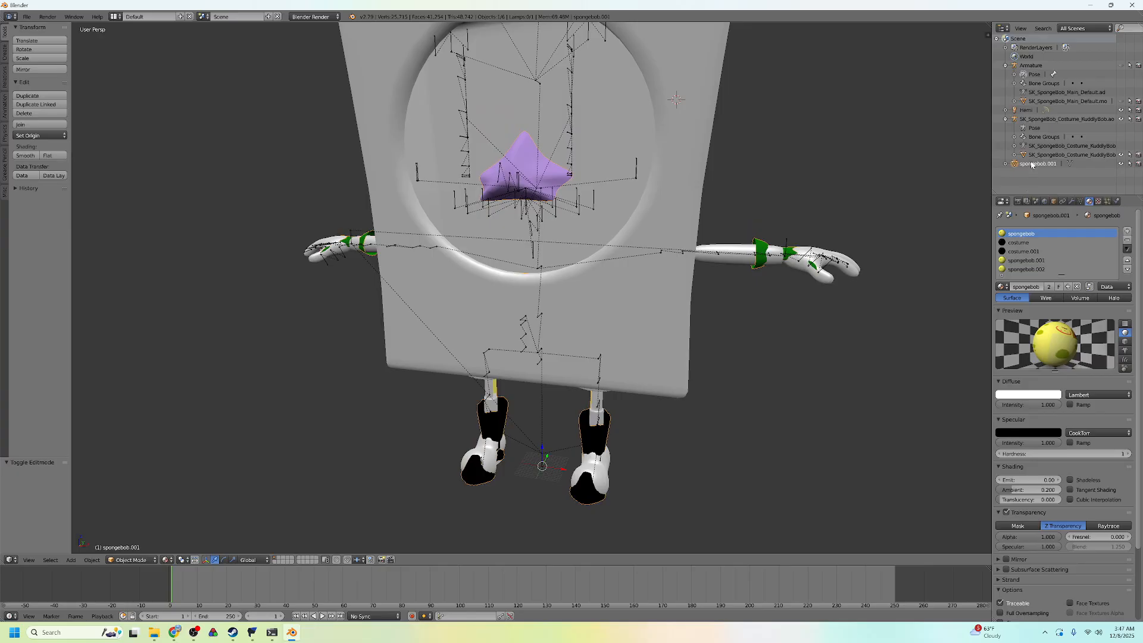
Transfer the vertex groups from the KuddyBob mesh to spongebob.001, using All Layers as the source.
middle_click_drag(698, 264, 699, 262)
right_click(689, 95, "shift")
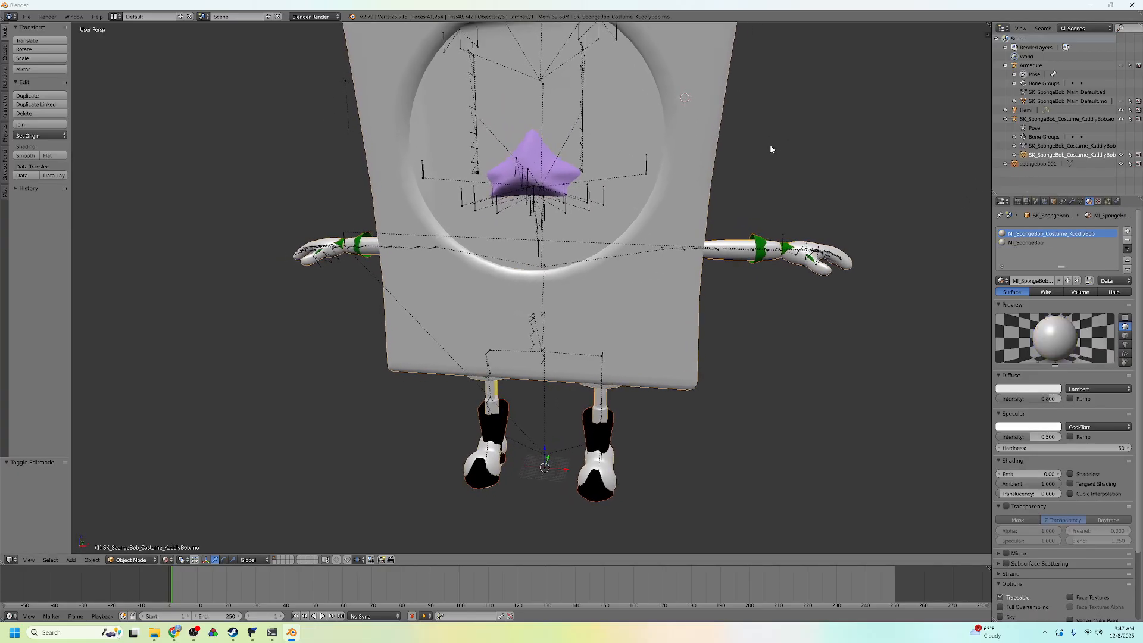
middle_click_drag(770, 149, 765, 147)
key("ctrl+shift+t")
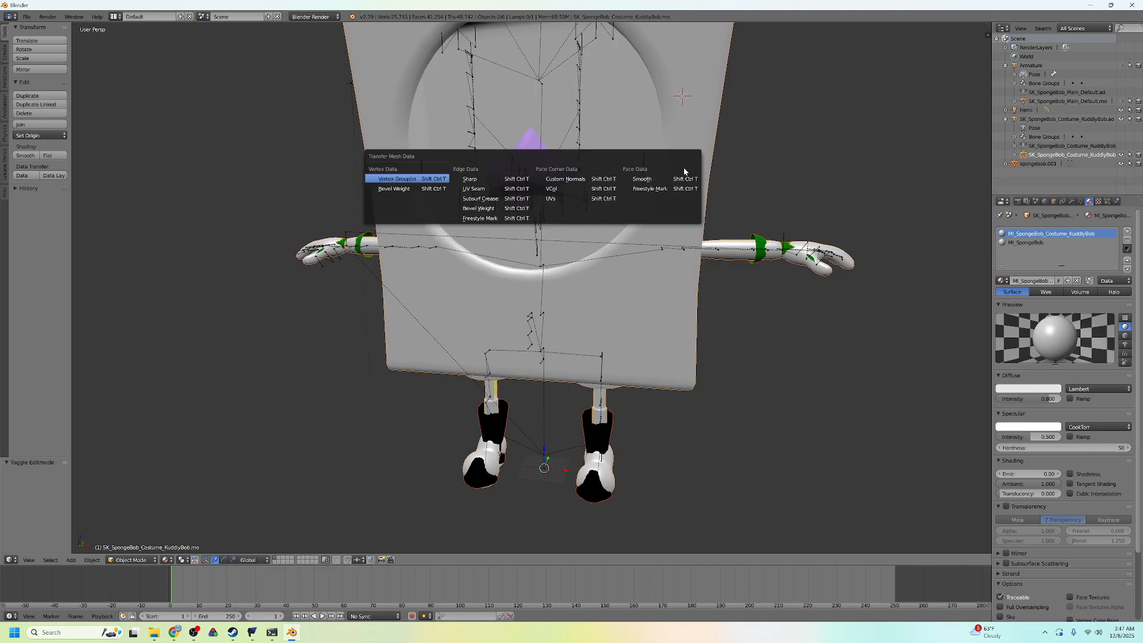
left_click(417, 180)
scroll(48, 506, "down", 3)
left_click(50, 510)
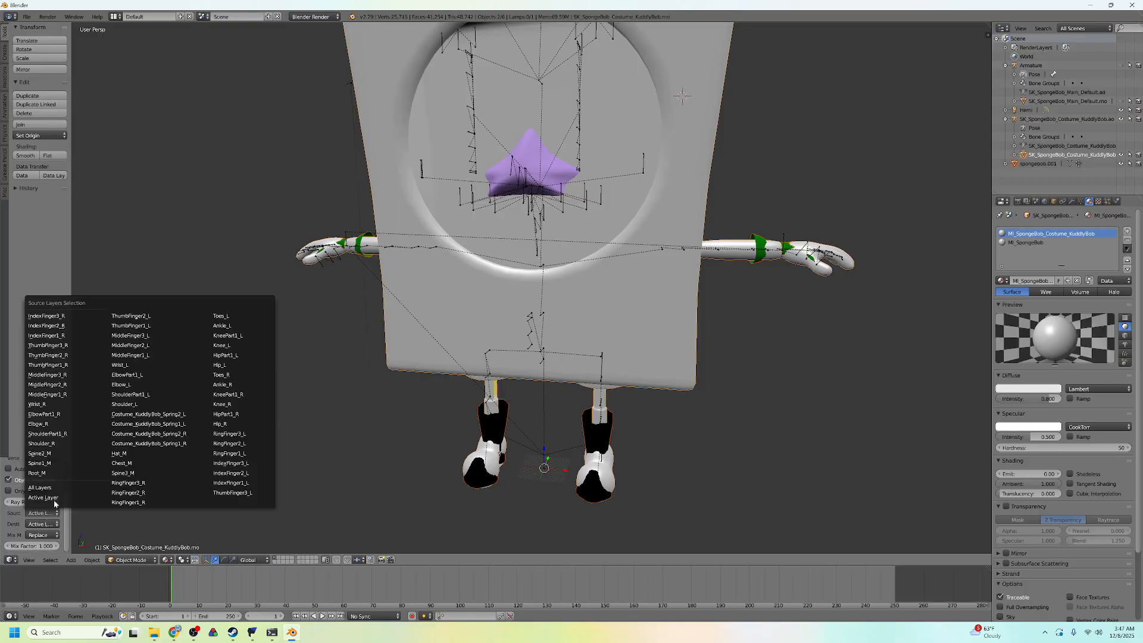
left_click(39, 487)
mouse_move(640, 377)
middle_mouse_down()
mouse_move(712, 322)
mouse_move(687, 377)
mouse_move(648, 378)
middle_mouse_up()
scroll(37, 507, "up", 3)
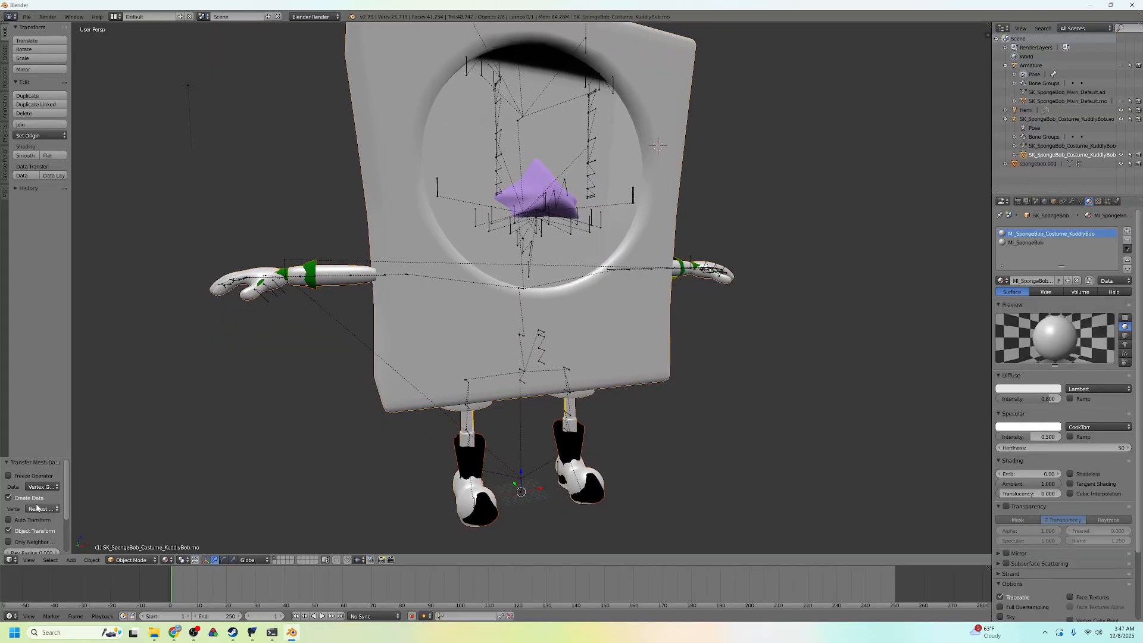
left_click_drag(72, 510, 109, 510)
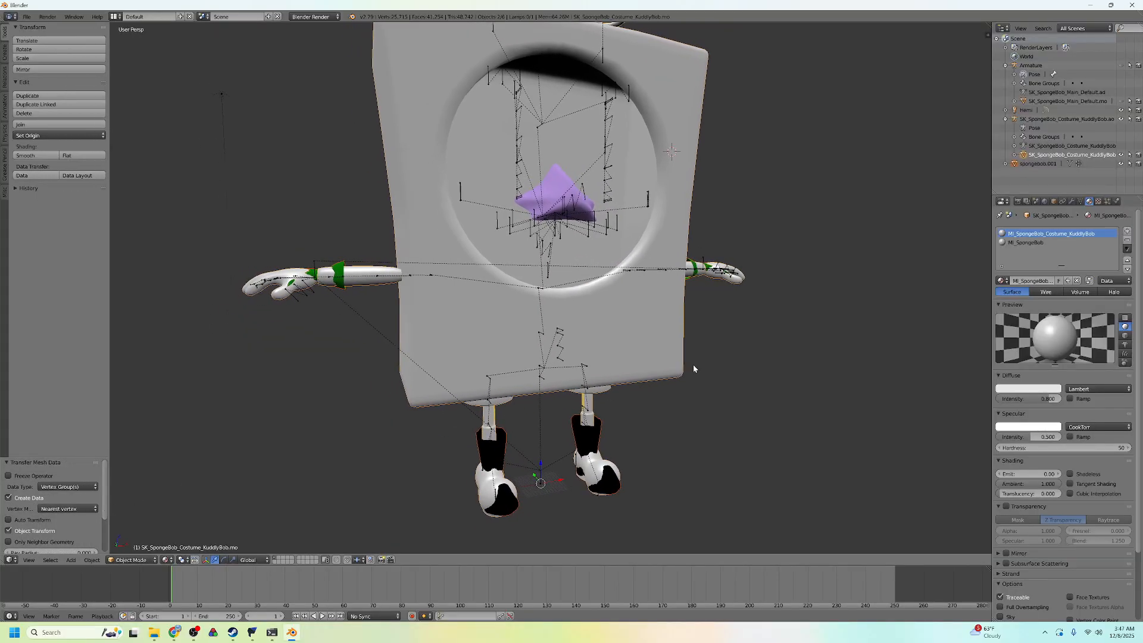
Delete the SK_SpongeBob_Costume_KuddyBob mesh from the scene.
left_click(1039, 164)
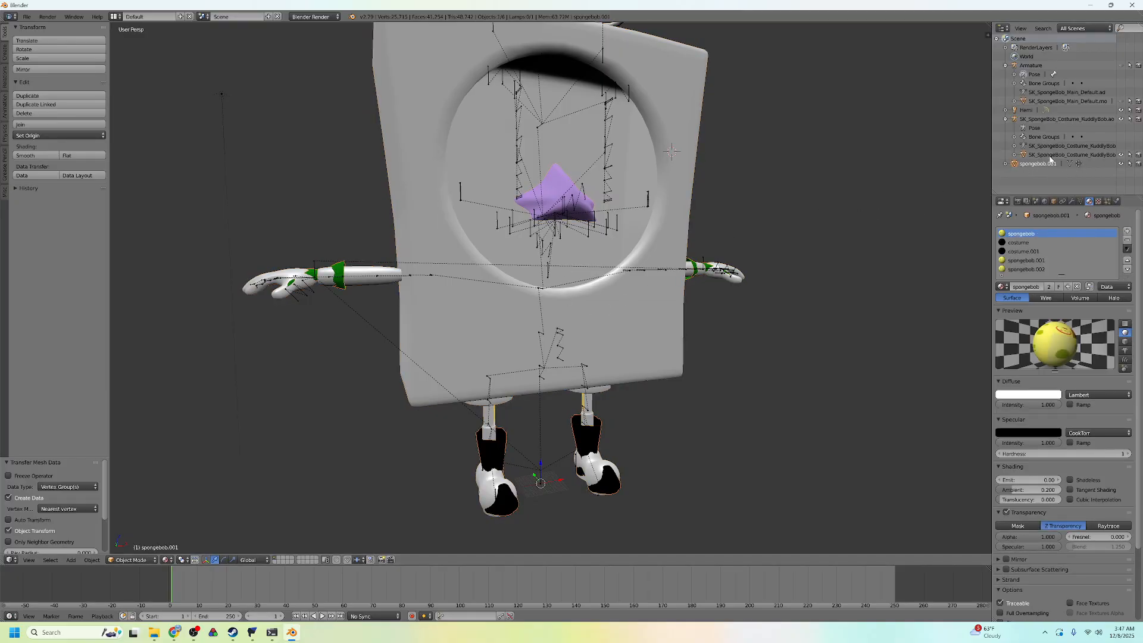
right_click(560, 247)
key("x")
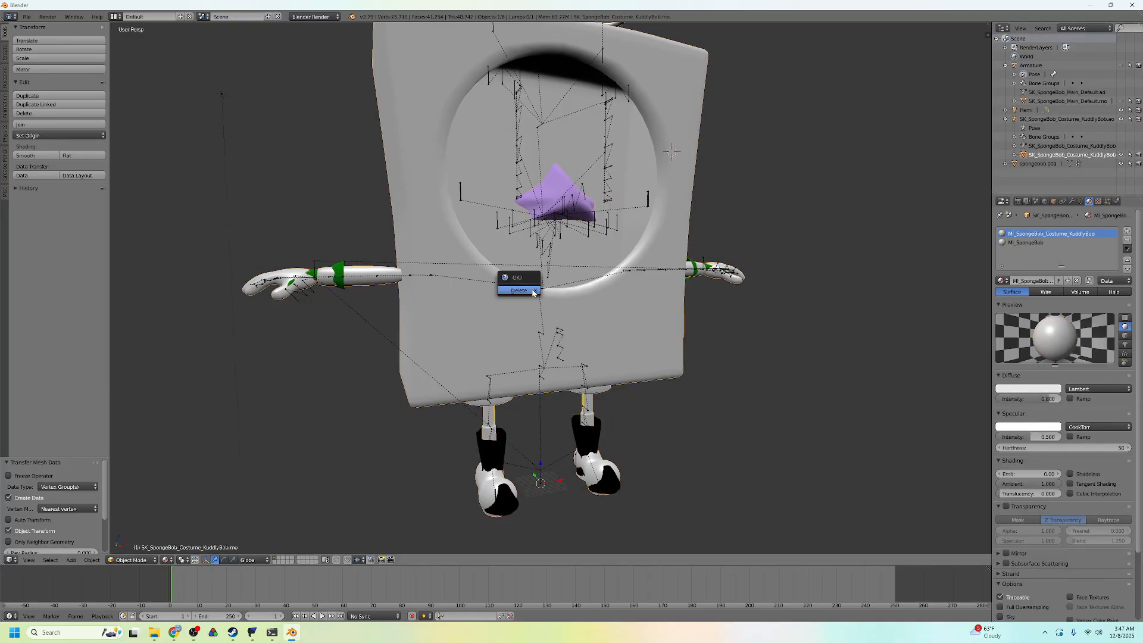
left_click(533, 295)
Parent spongebob.001 to the SK_SpongeBob_Costume_KuddyBob armature using the Object option.
left_click(1014, 156)
left_click_drag(1013, 155, 1016, 120)
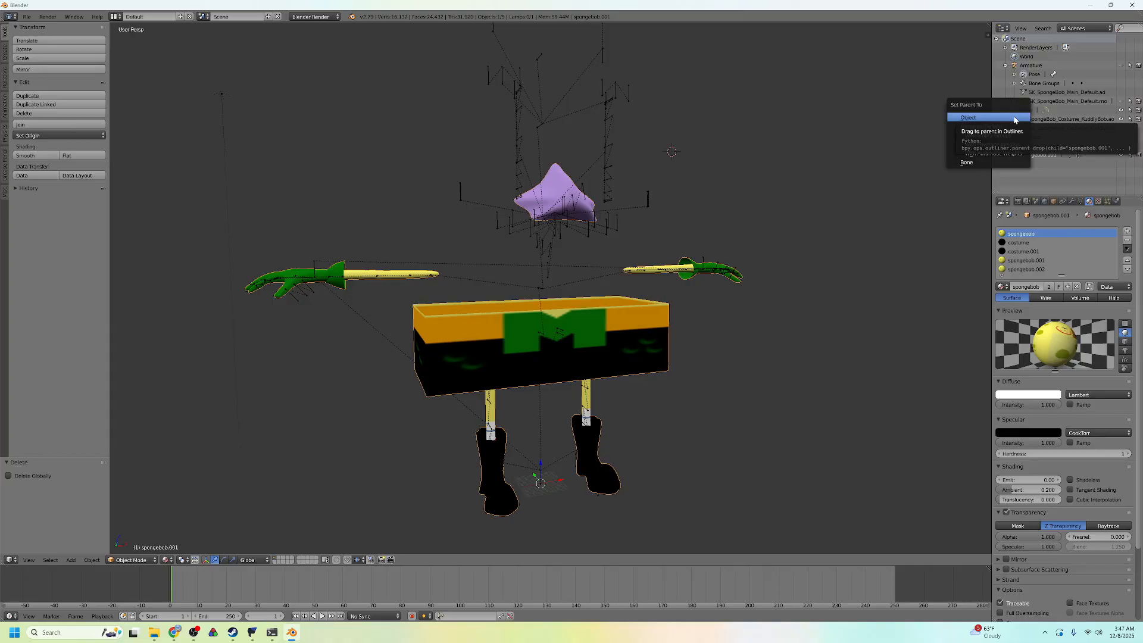
left_click(1016, 120)
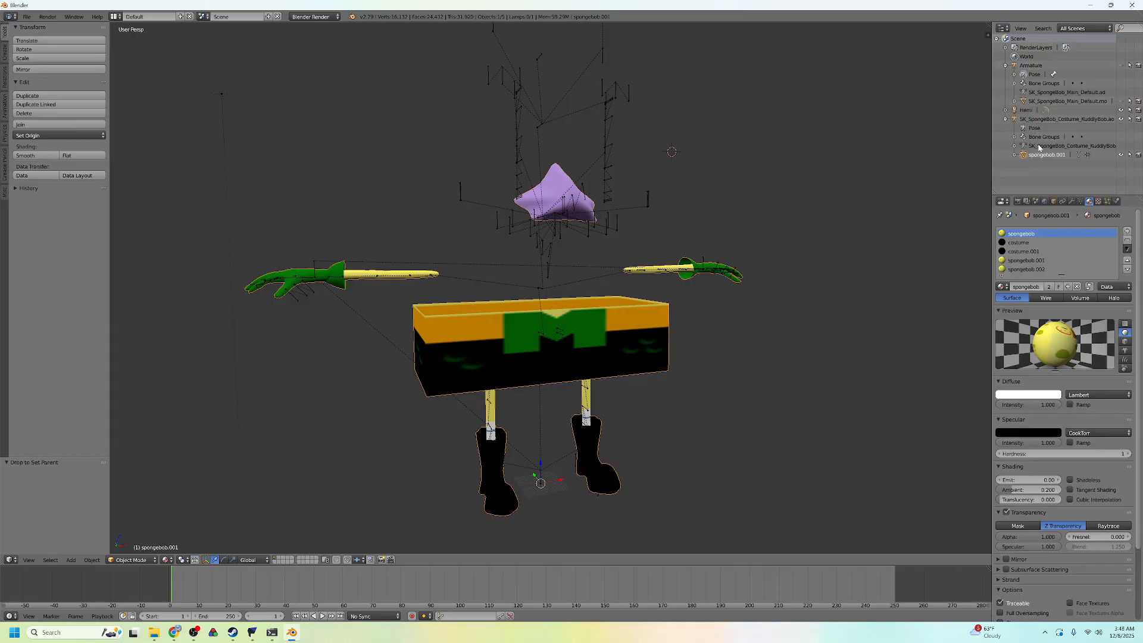
Rename the SK_SpongeBob_Costume_KuddyBob armature to Armature.
double_click(1058, 120)
type("Armat")
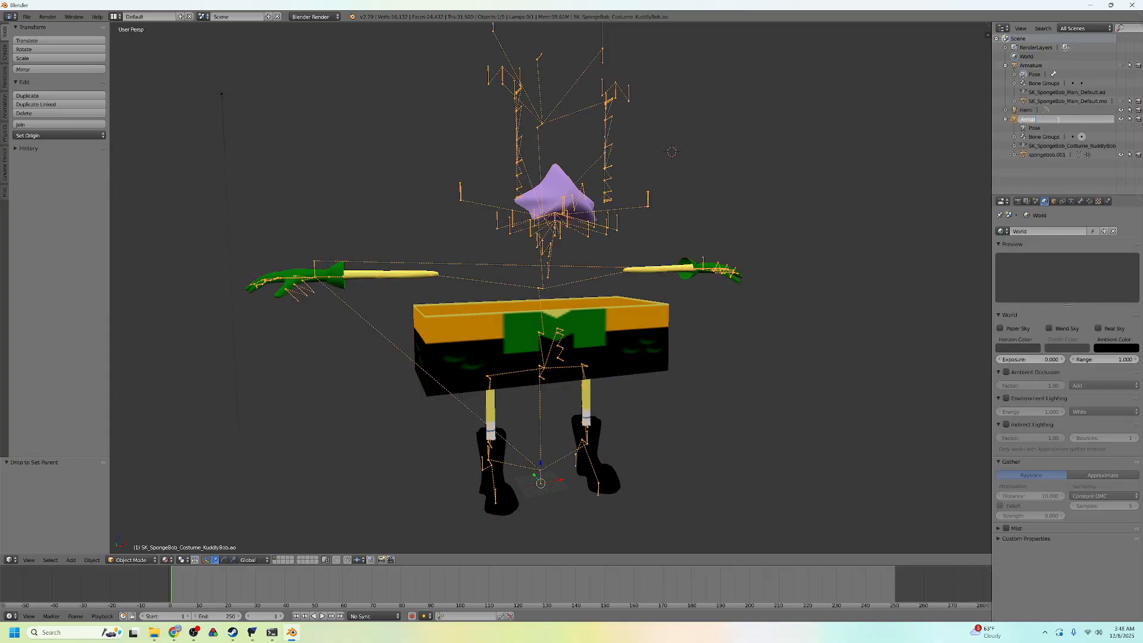
type("ure")
key("Return")
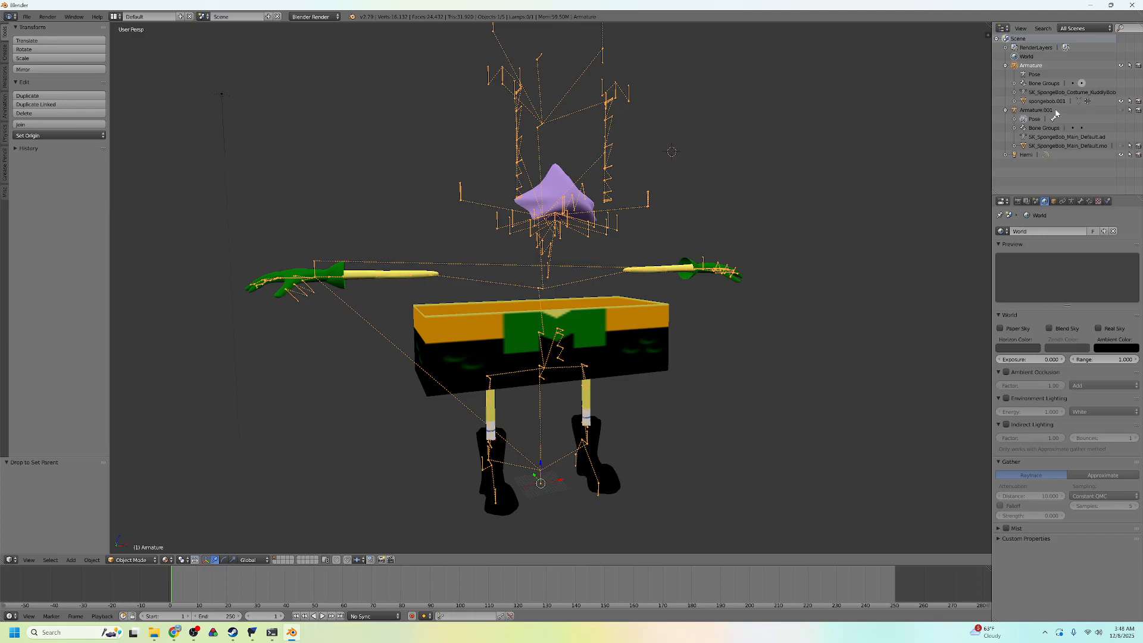
Add an Armature modifier to spongebob.001 and set its object to Armature.
left_click(1048, 111)
left_click(1047, 102)
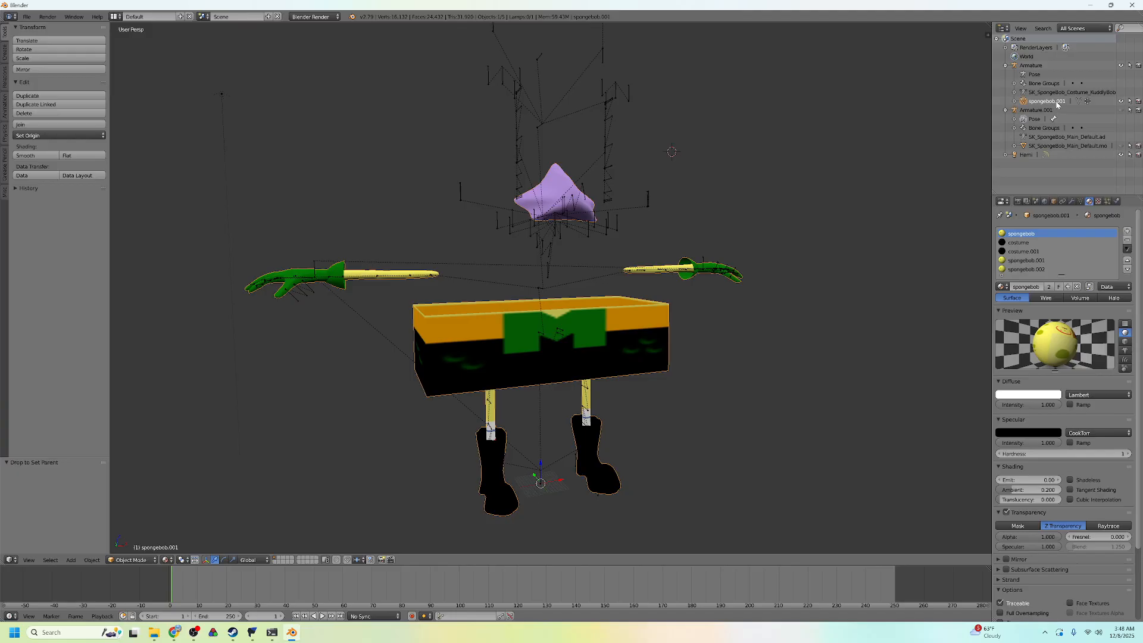
left_click(1029, 66)
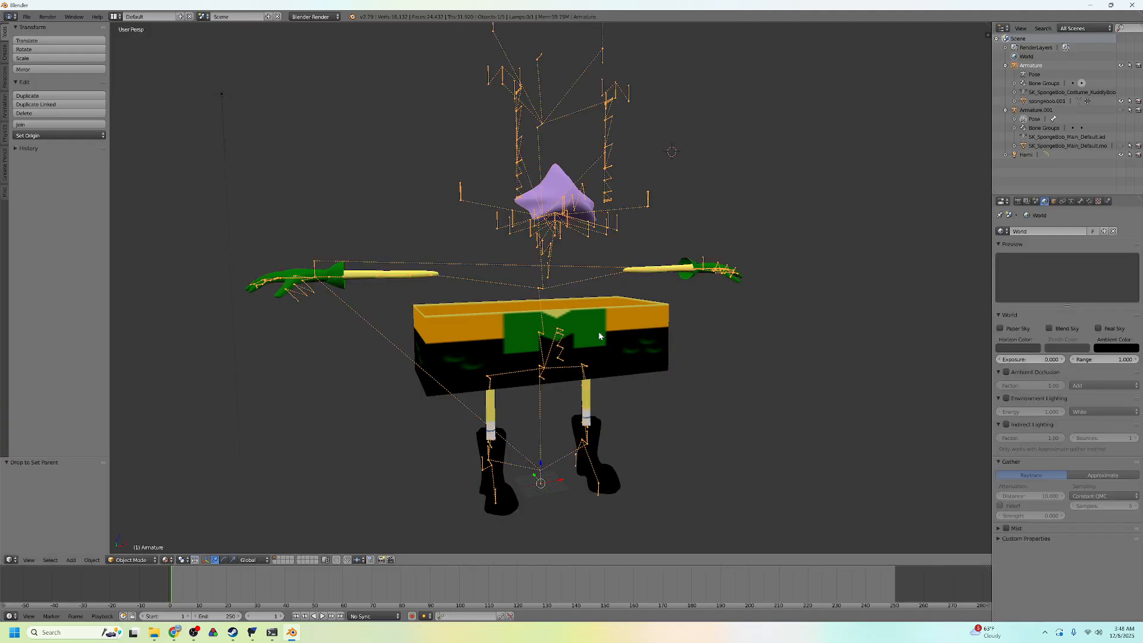
left_click(1046, 101)
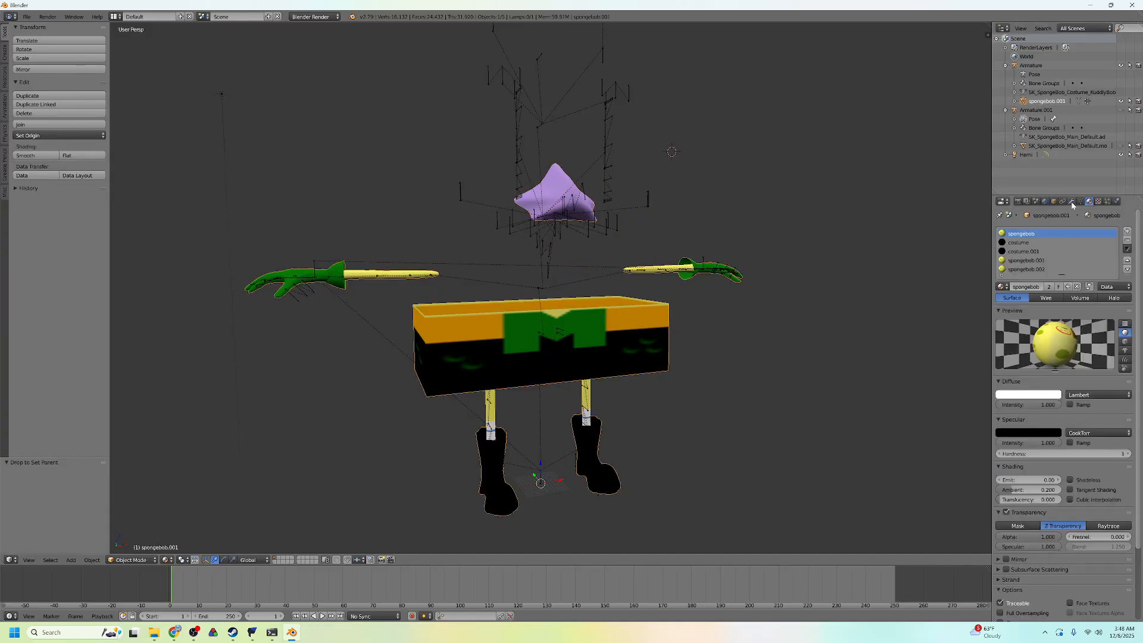
left_click(1070, 201)
left_click(1029, 232)
left_click(1033, 245)
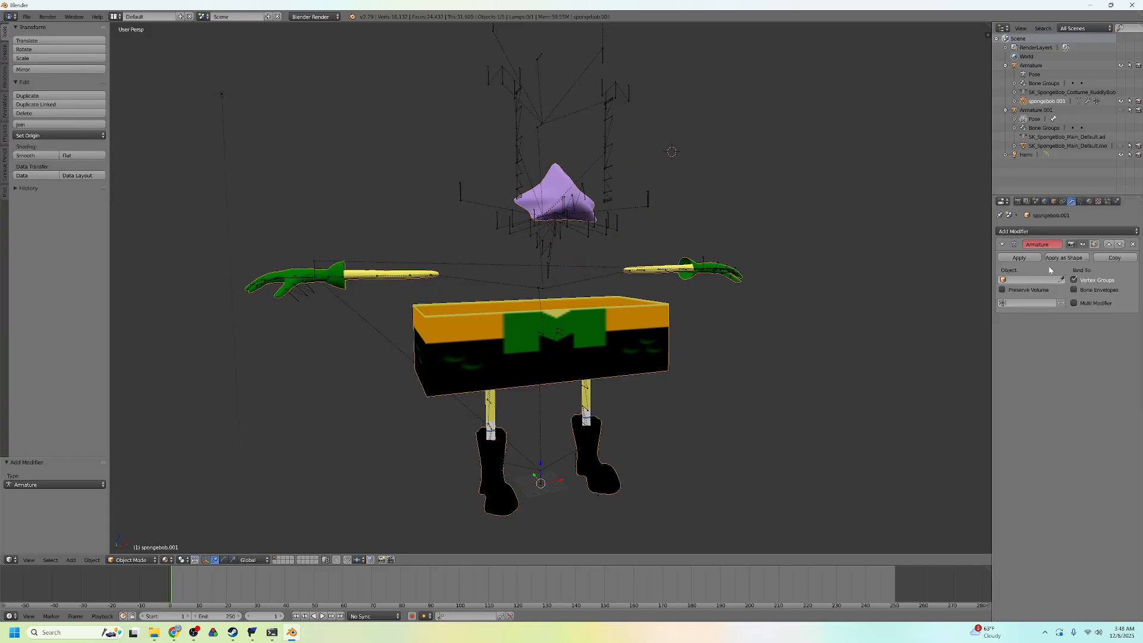
left_click(1035, 279)
left_click(1019, 294)
key("Tab")
key("Tab")
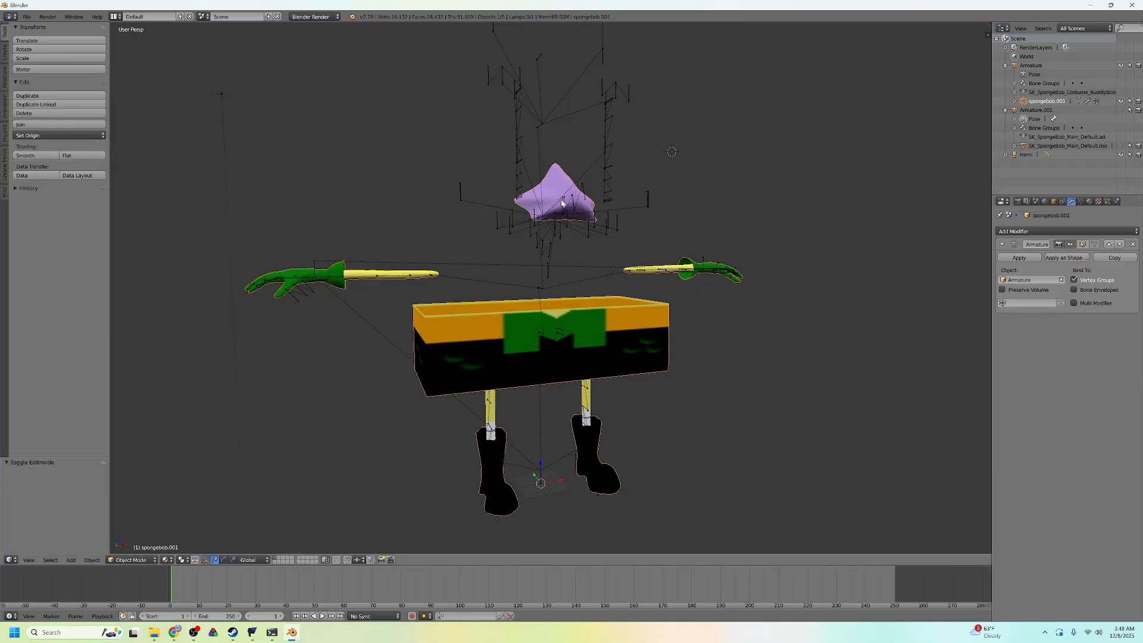
Select the Armature around the costume mesh and switch it to Pose Mode.
right_click(611, 242)
middle_click_drag(495, 256, 527, 268)
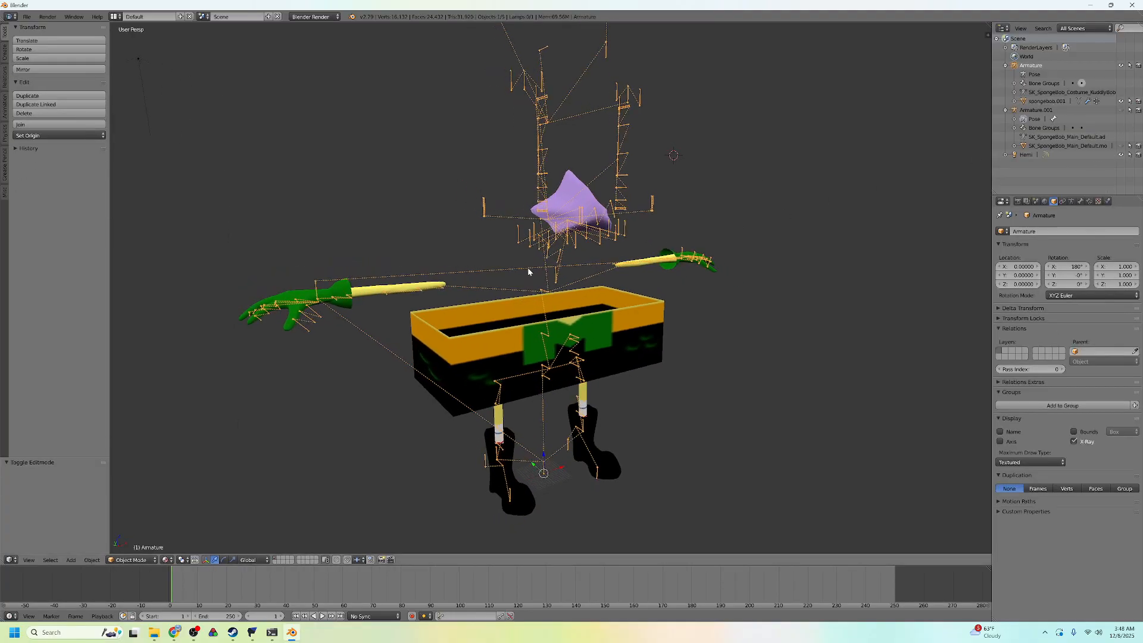
key("Tab")
middle_click_drag(439, 307, 511, 306, "shift")
right_click(473, 292)
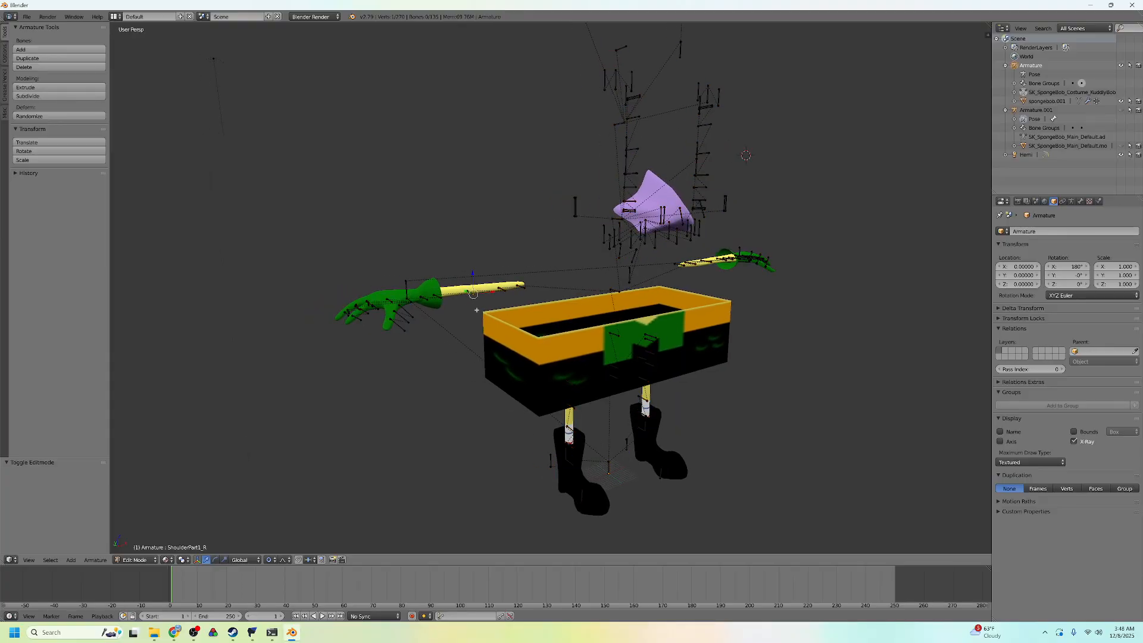
left_click(136, 560)
left_click(138, 529)
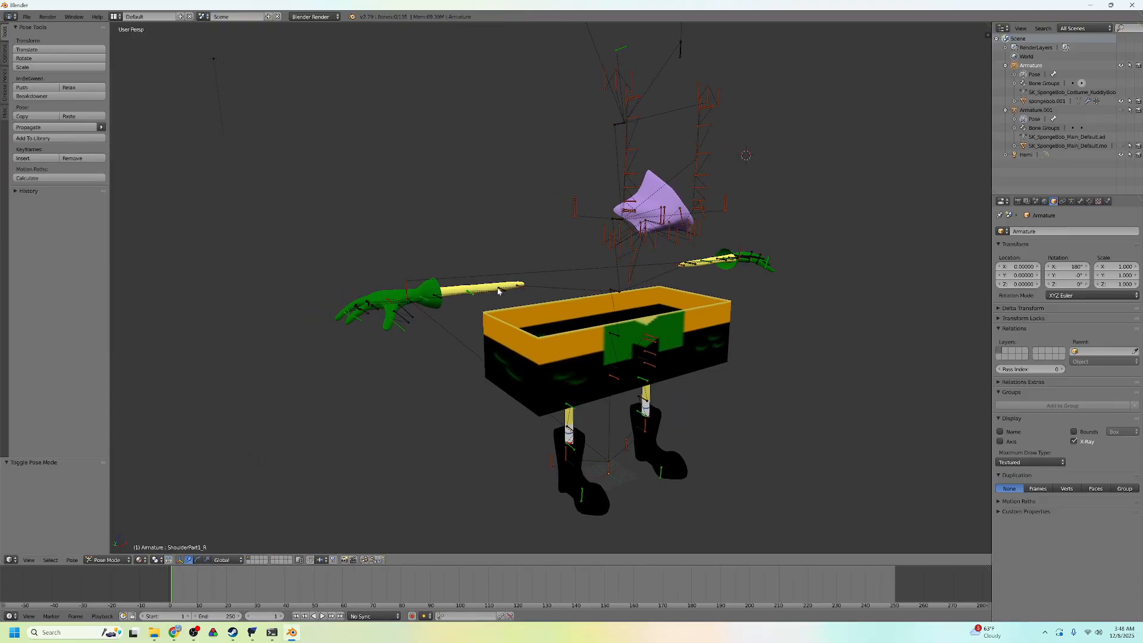
Test the right arm's deformation by trial-rotating the Shoulder_R, Elbow_R and ShoulderPart1_R bones without keeping the pose.
key("r")
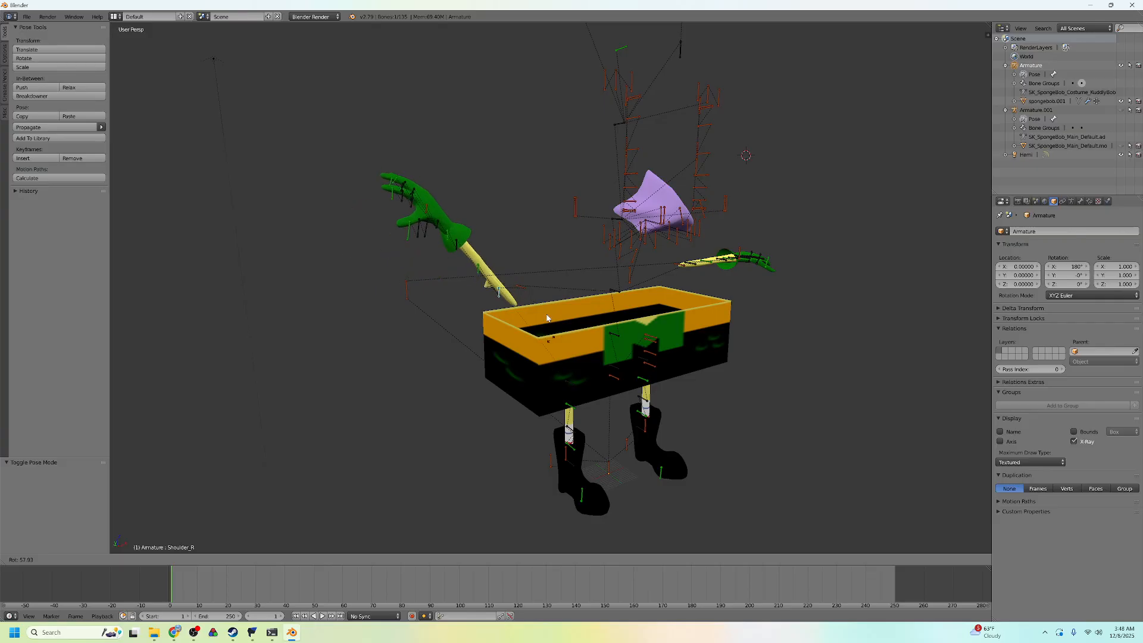
left_click(546, 342)
right_click(434, 295)
key("r")
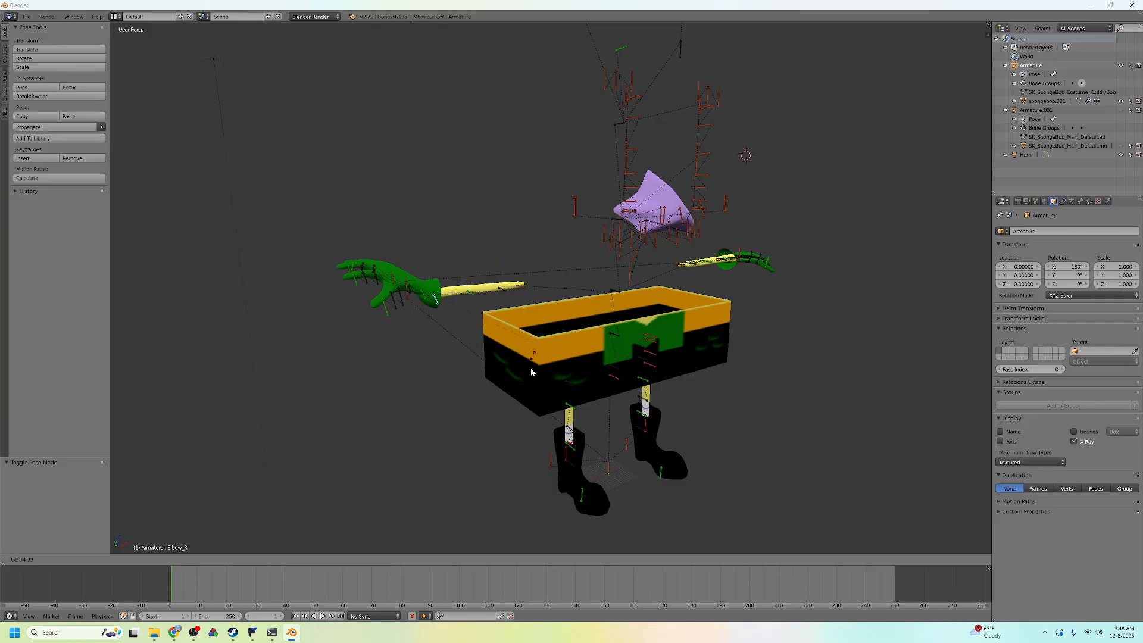
left_click(481, 142)
right_click(476, 293)
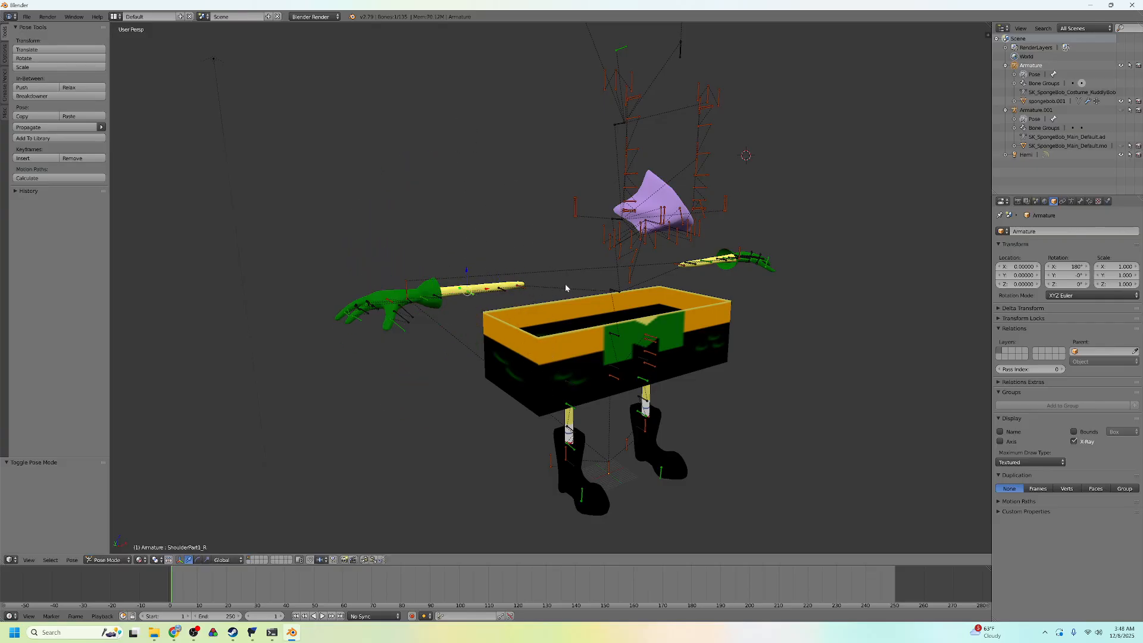
key("r")
key("Escape")
Test the right glove's deformation by trial-rotating the ThumbFinger1_R and ThumbFinger2_R bones and another finger bone, cancelling each rotation.
middle_click_drag(524, 304, 583, 309, "shift")
scroll(515, 303, "up", 4)
right_click(416, 328)
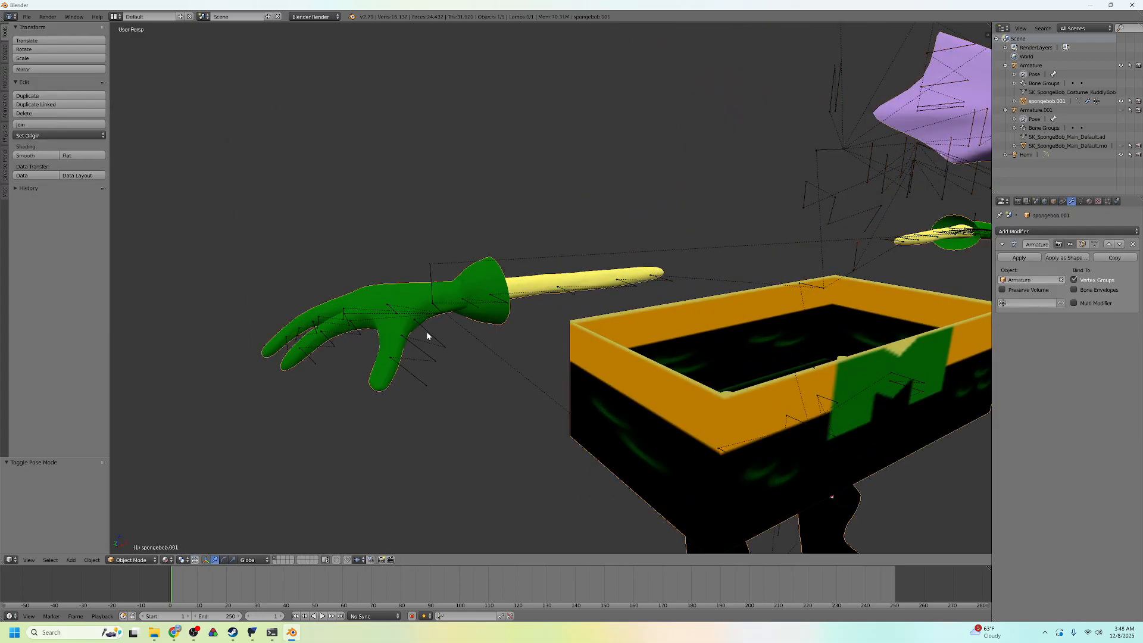
right_click(426, 331)
key("r")
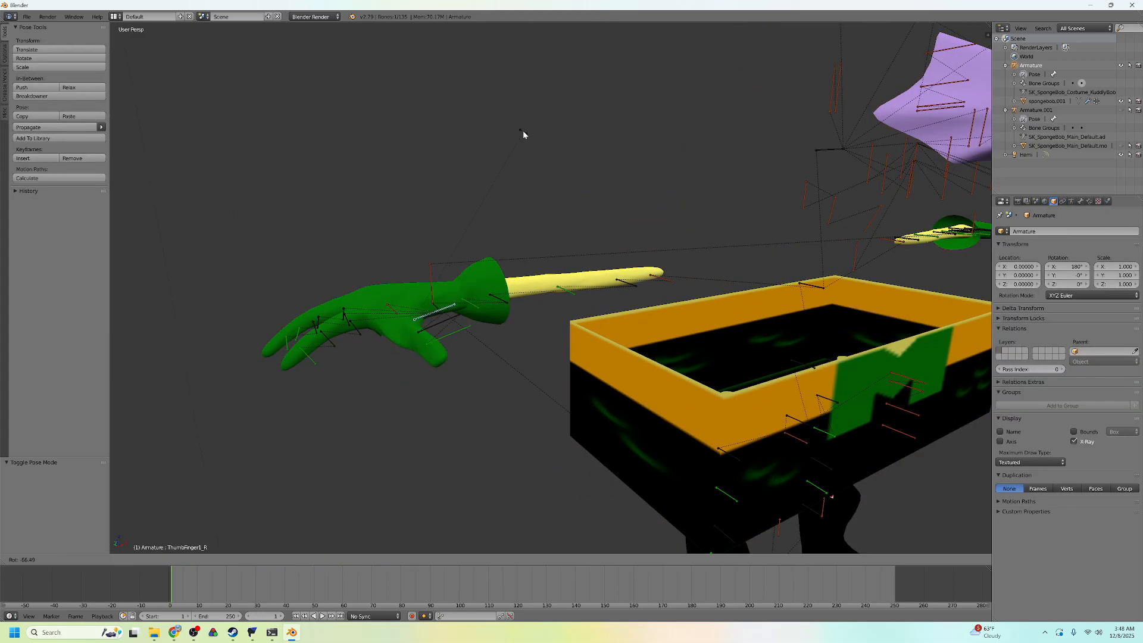
left_click(443, 328)
key("r")
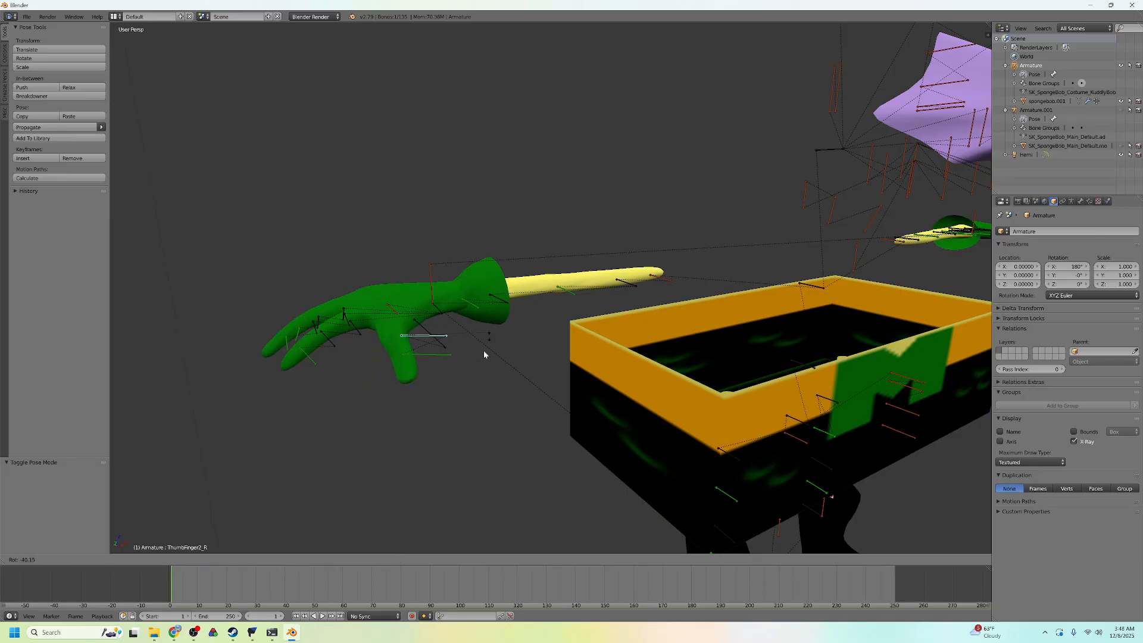
right_click(489, 333)
right_click(327, 342)
key("r")
right_click(456, 386)
Test how the upper end of the right arm deforms by trial-rotating the Shoulder_R and Scapula_R bones, cancelling each rotation.
middle_click_drag(821, 320, 790, 321)
right_click(570, 301)
key("r")
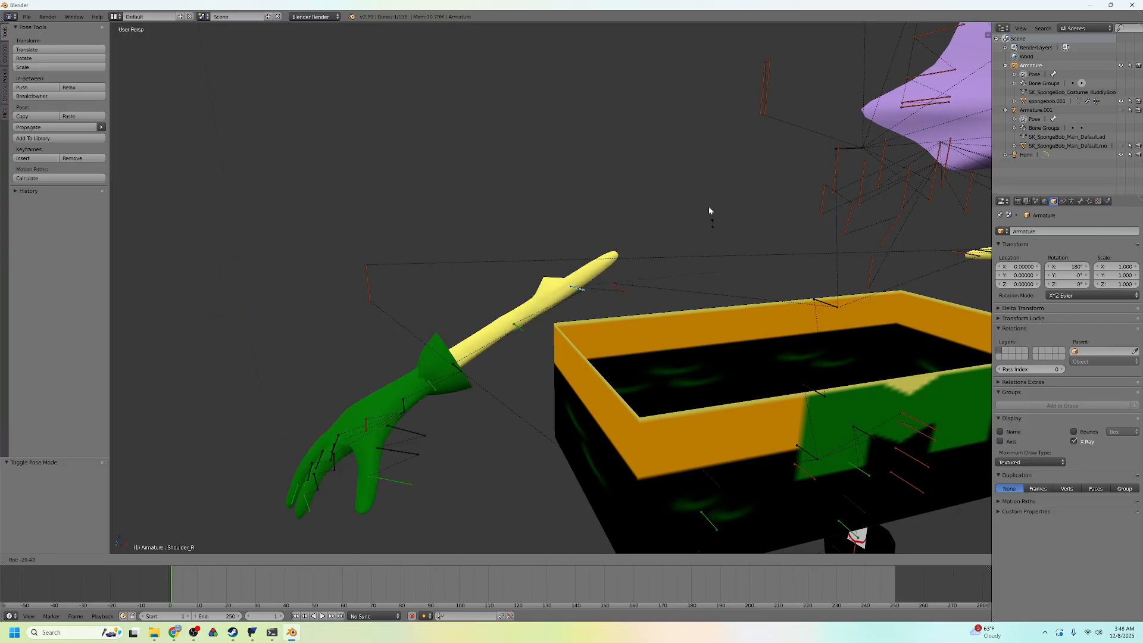
right_click(617, 274)
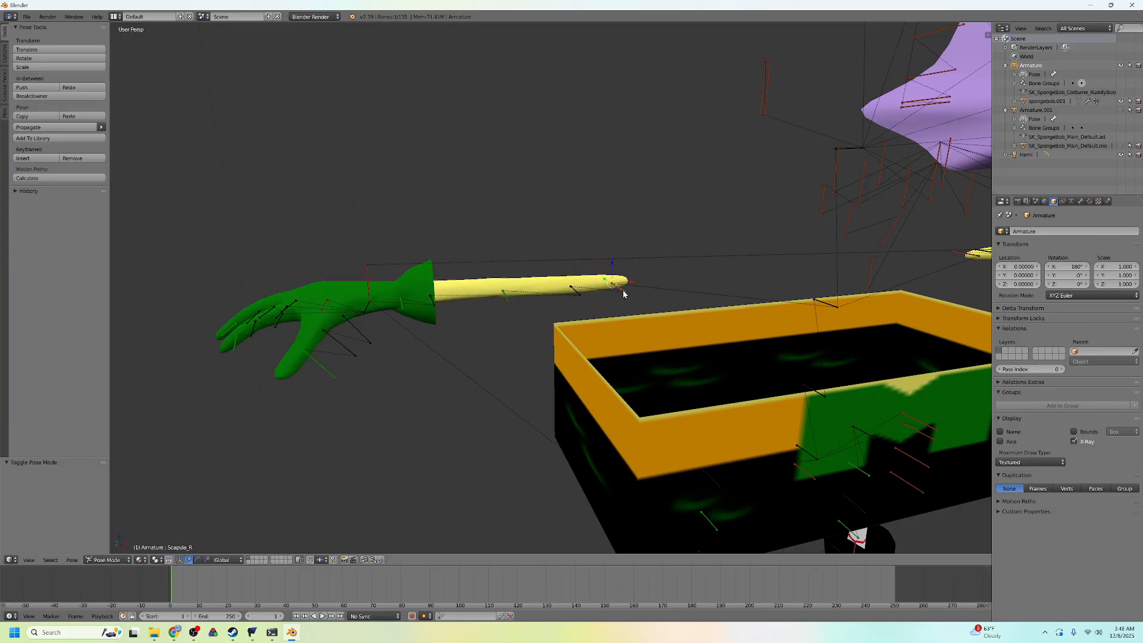
key("r")
right_click(660, 323)
middle_click_drag(568, 321, 667, 316)
scroll(667, 316, "down", 3)
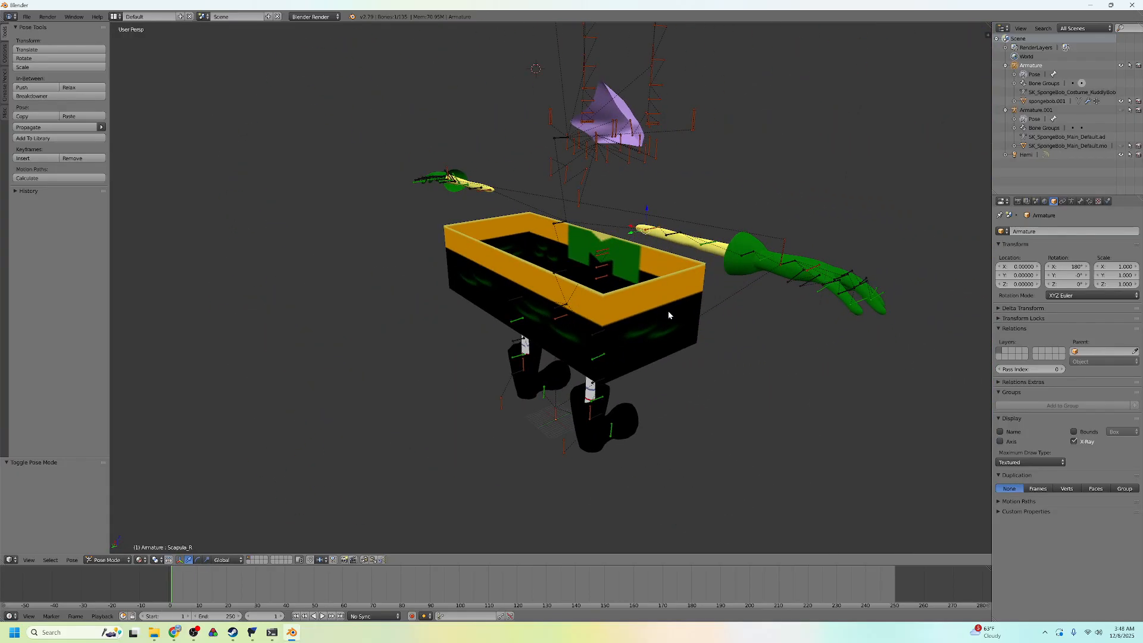
key("r")
right_click(699, 360)
scroll(681, 244, "up", 2)
middle_click_drag(699, 359, 788, 293)
scroll(709, 250, "up", 2)
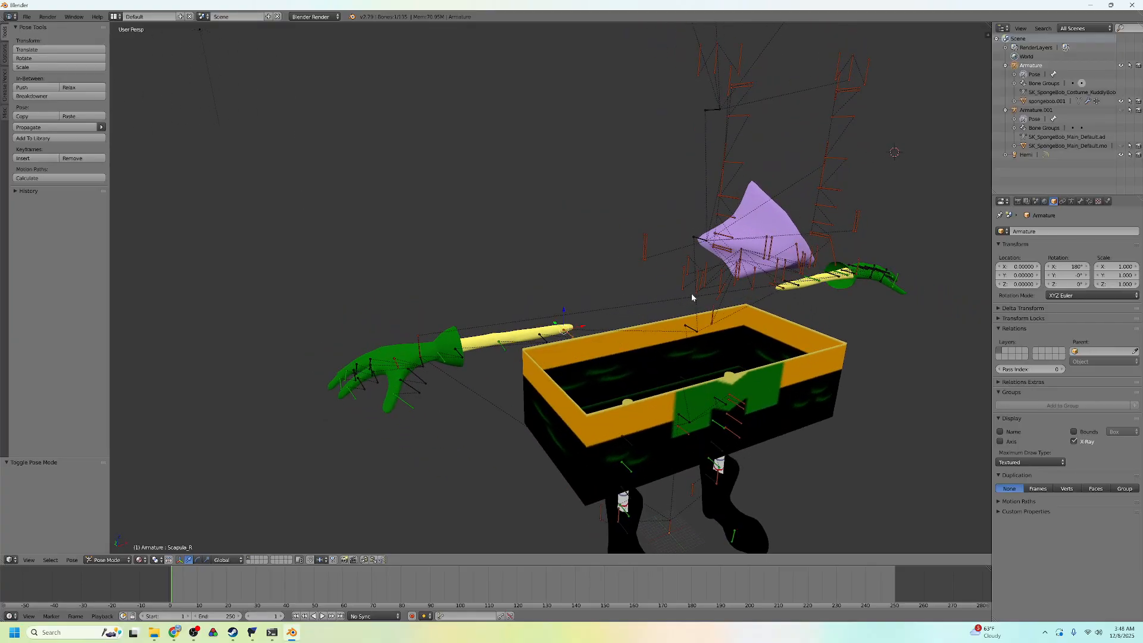
middle_click_drag(691, 297, 556, 335)
scroll(691, 378, "up", 6)
middle_click_drag(691, 377, 665, 371)
scroll(664, 371, "down", 5)
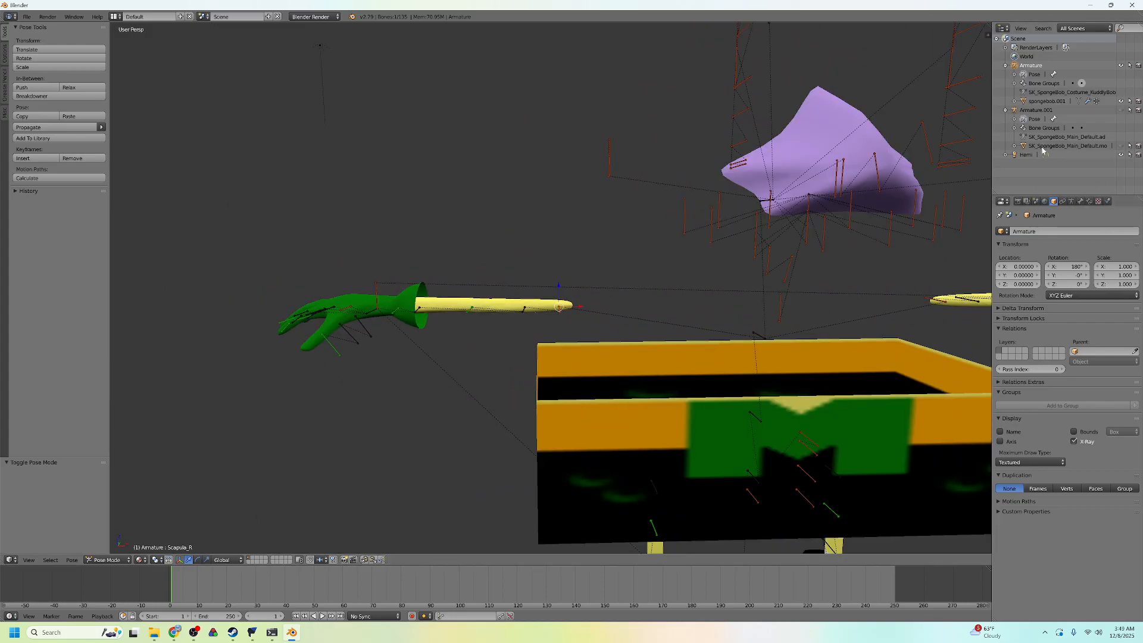
Show the vertex groups of spongebob.001 in an enlarged list and look through them for the Costume_KuddyBob groups.
left_click(1042, 102)
left_click(1080, 202)
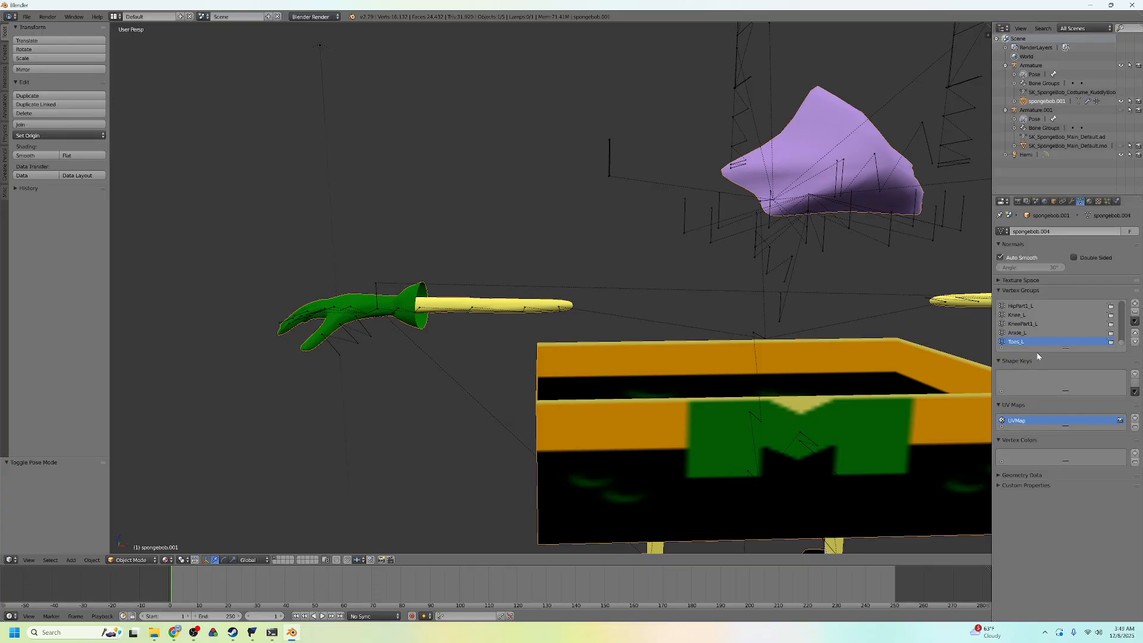
left_click_drag(1064, 347, 1065, 510)
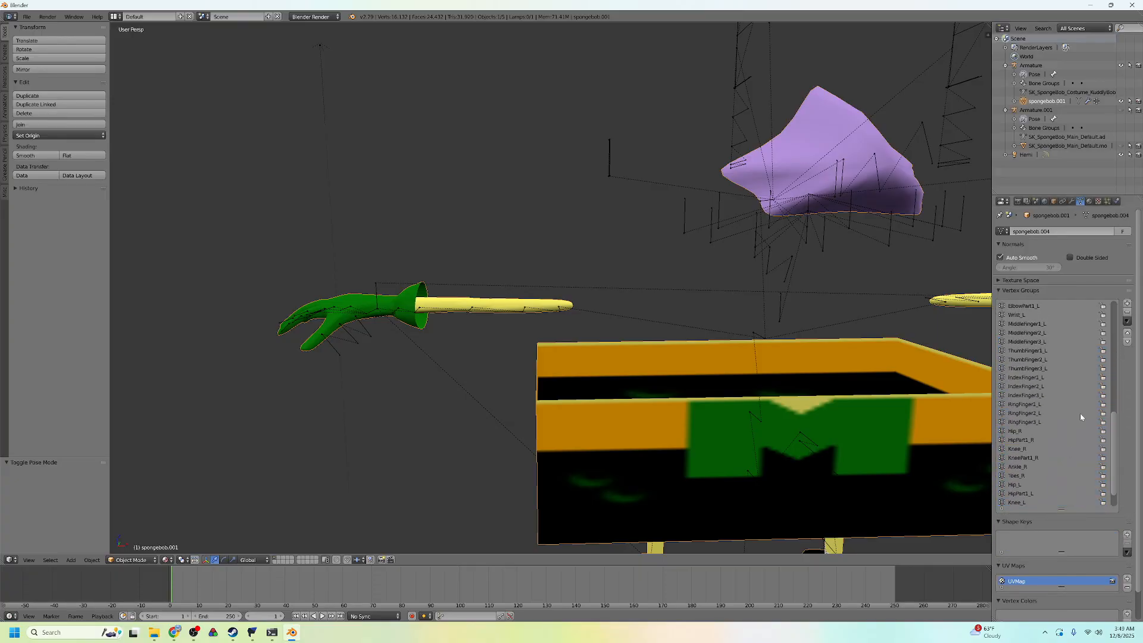
scroll(1087, 426, "up", 6)
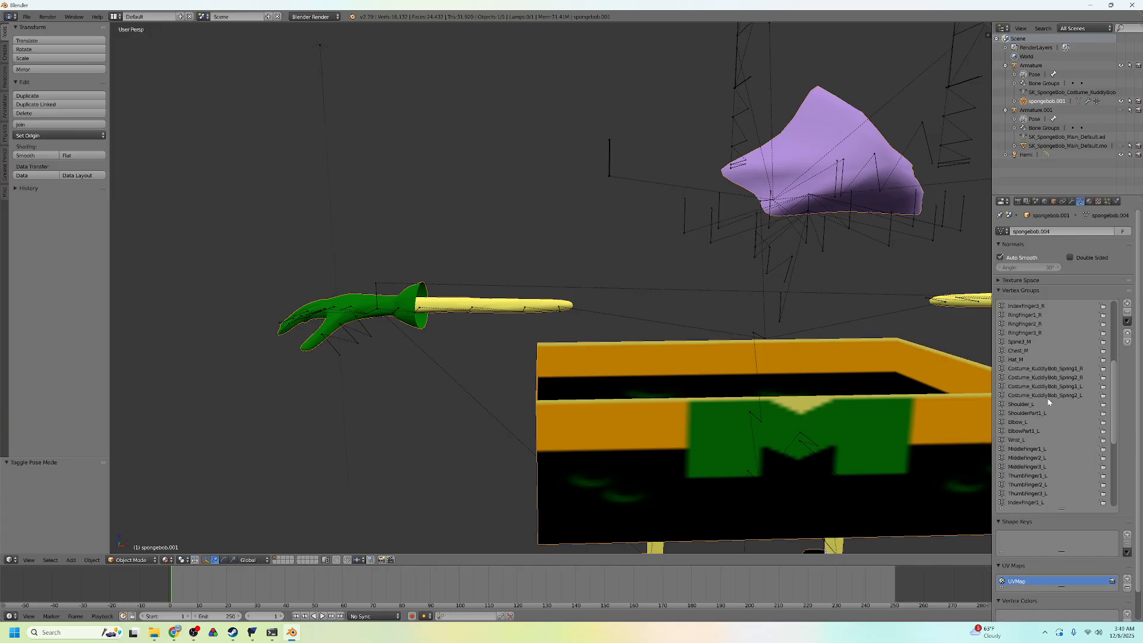
scroll(742, 349, "down", 7)
scroll(724, 321, "up", 3)
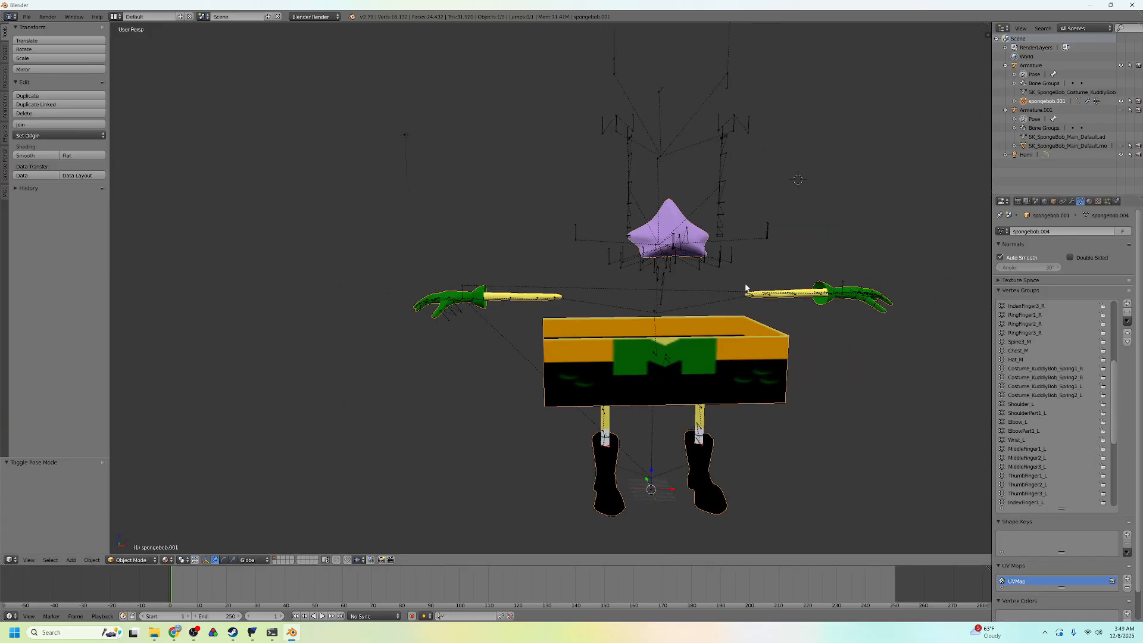
Delete the Costume_KuddyBob_Spring1_R, Spring2_R, Spring1_L and Spring2_L vertex groups, keeping Hat_M.
left_click(1045, 395)
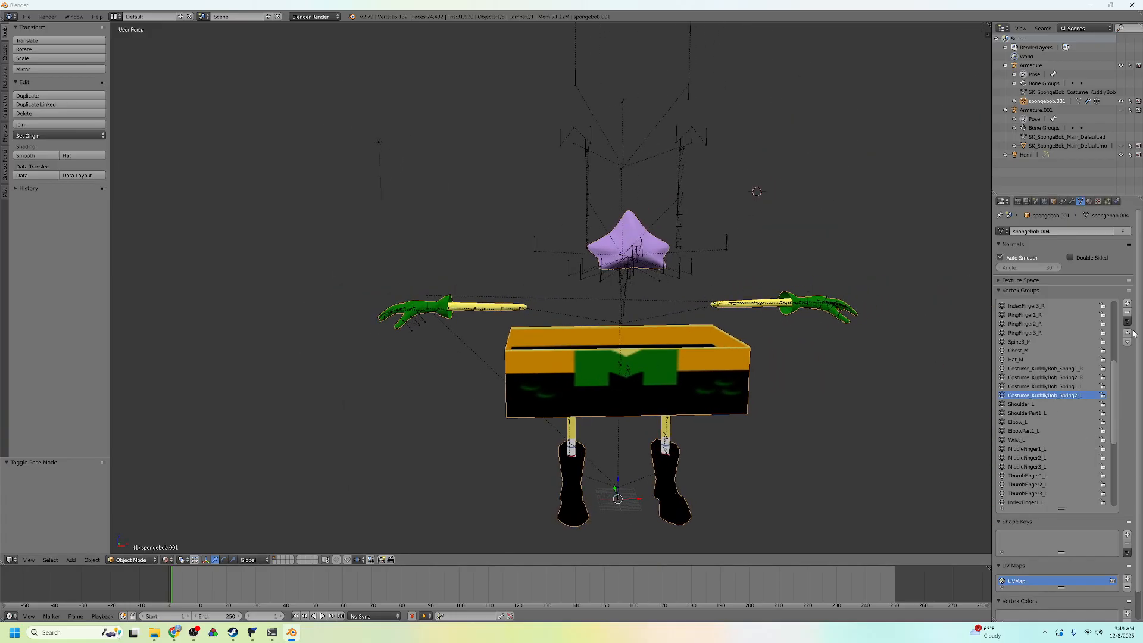
left_click(1126, 313)
left_click(1050, 369)
left_click(1126, 313)
left_click(1126, 313)
key("ctrl+z")
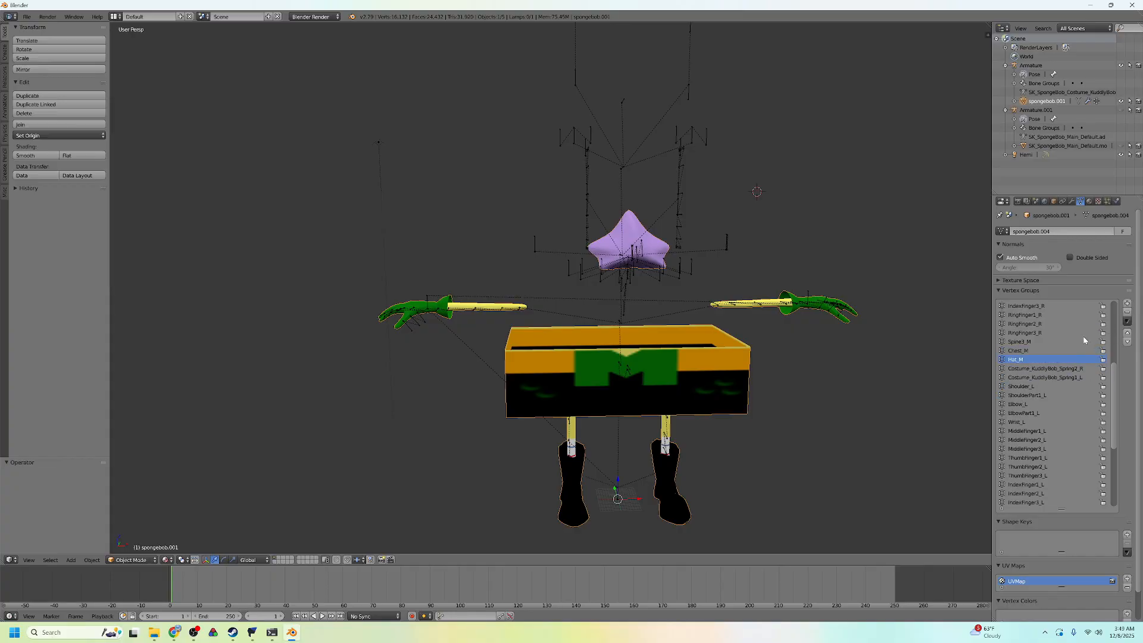
middle_click_drag(678, 280, 681, 282)
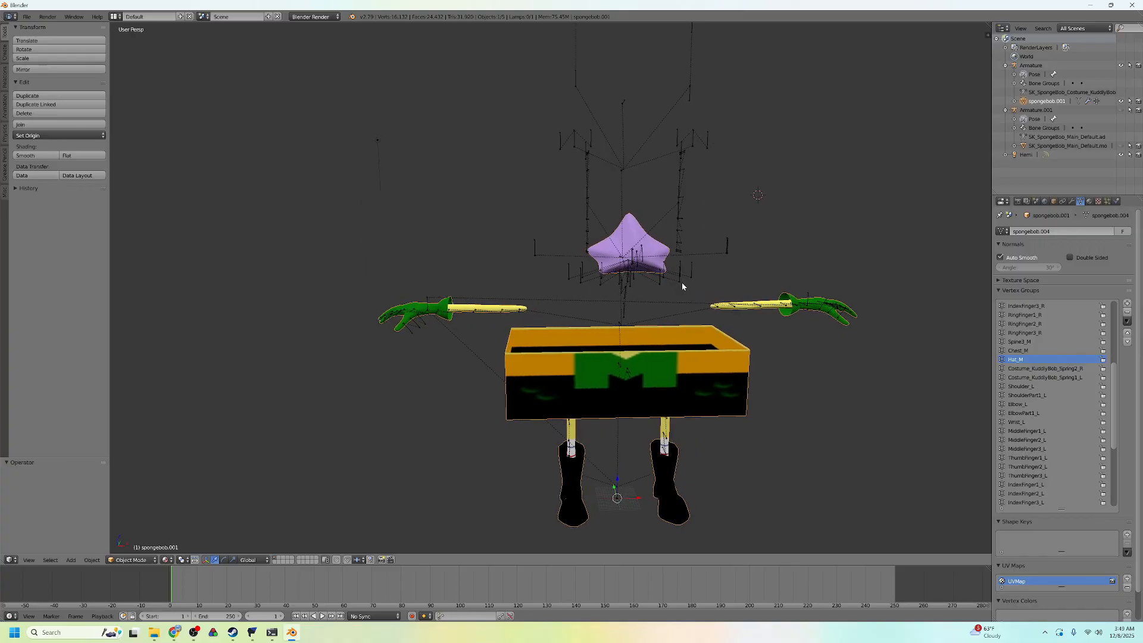
left_click(1030, 367)
left_click(1127, 313)
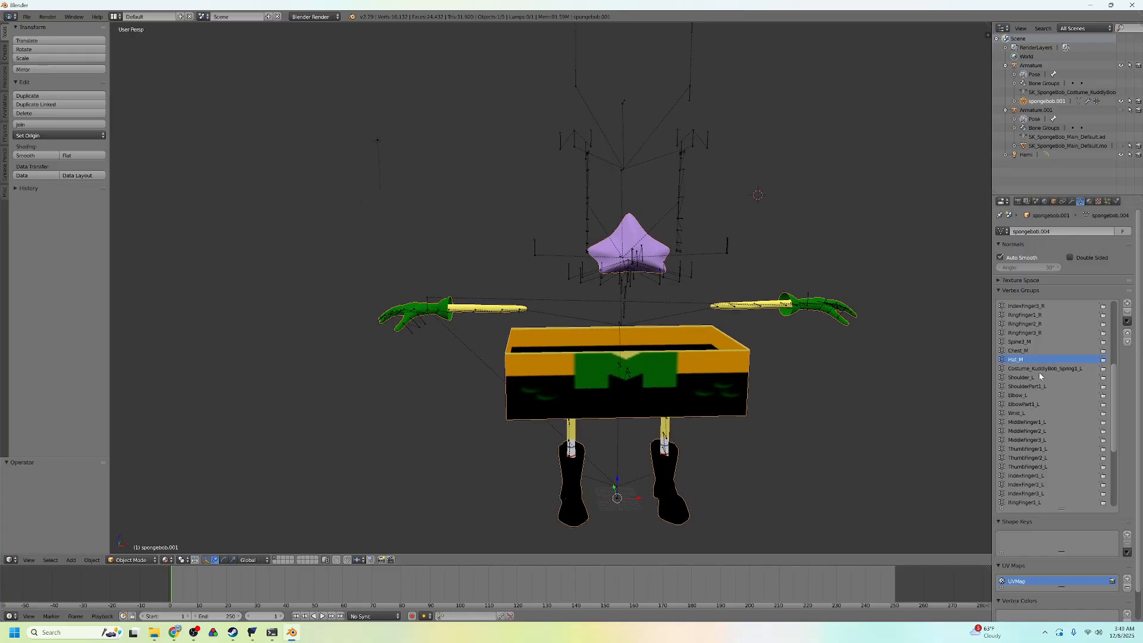
left_click(1126, 314)
Make Root_M the active vertex group and show spongebob.001 in Weight Paint mode with Solid shading.
scroll(1069, 389, "up", 16)
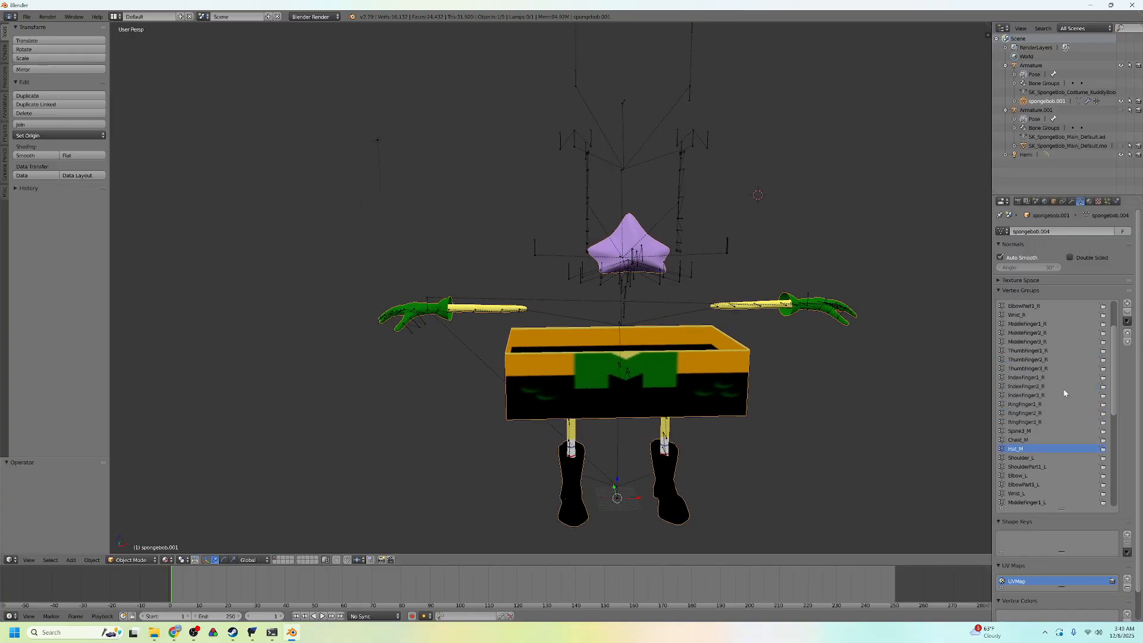
scroll(1064, 390, "down", 15)
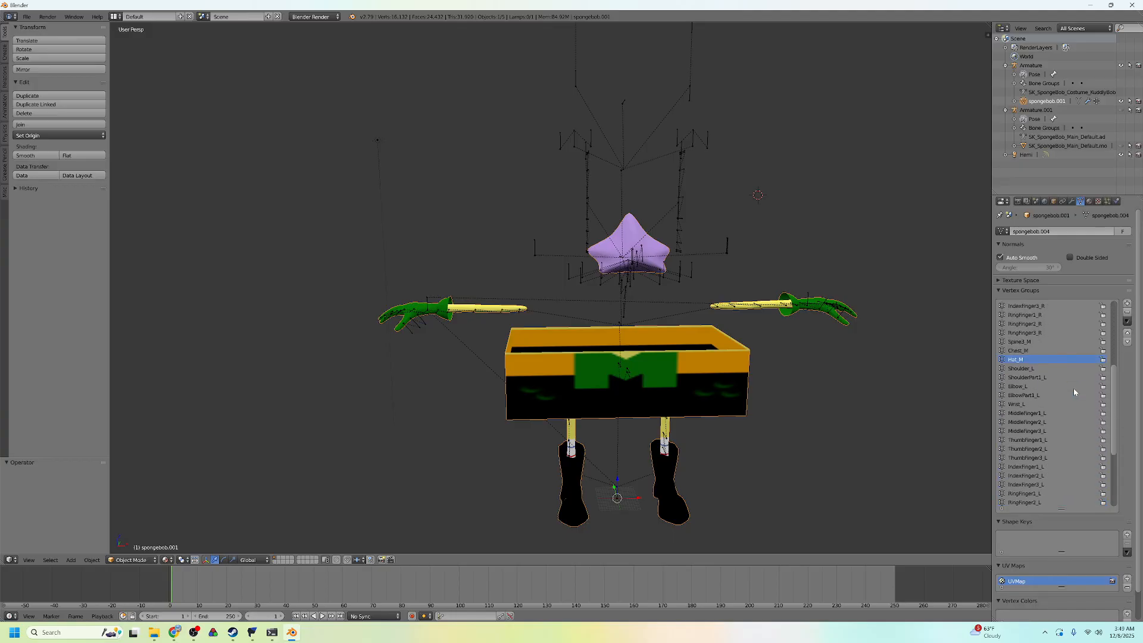
scroll(1062, 419, "up", 15)
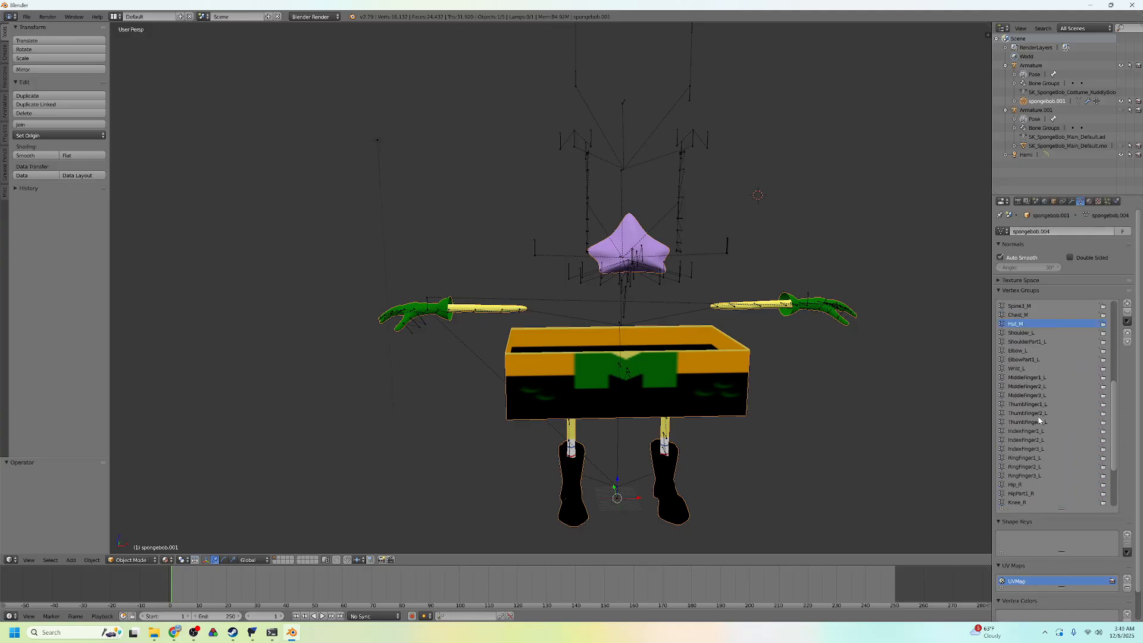
left_click(1039, 305)
middle_click_drag(530, 390, 467, 278)
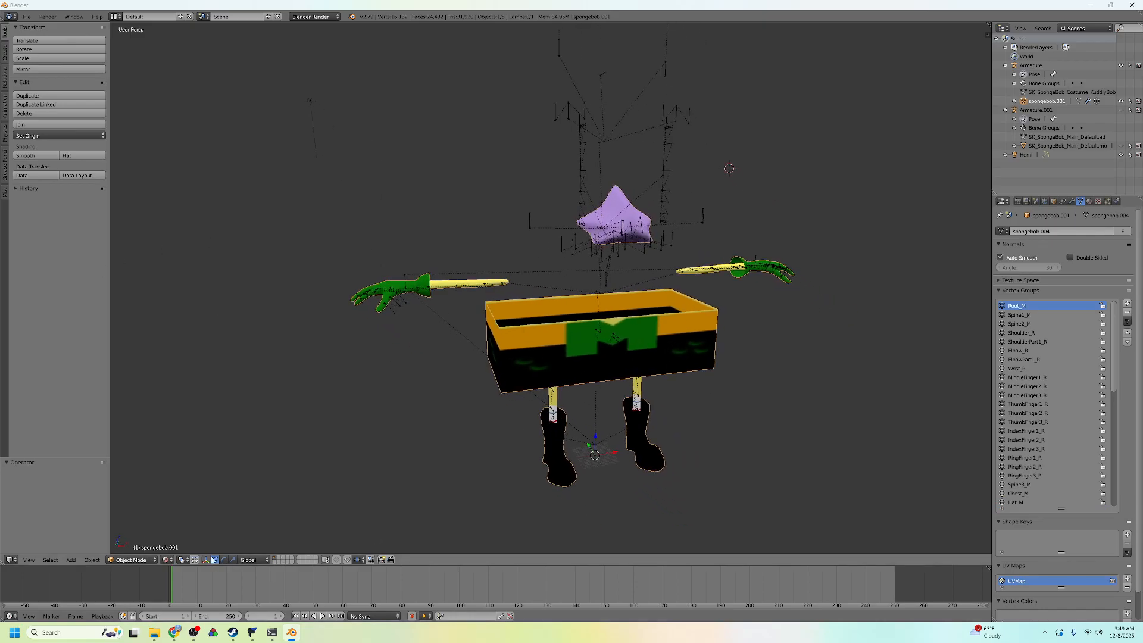
left_click(131, 559)
left_click(128, 506)
left_click(150, 560)
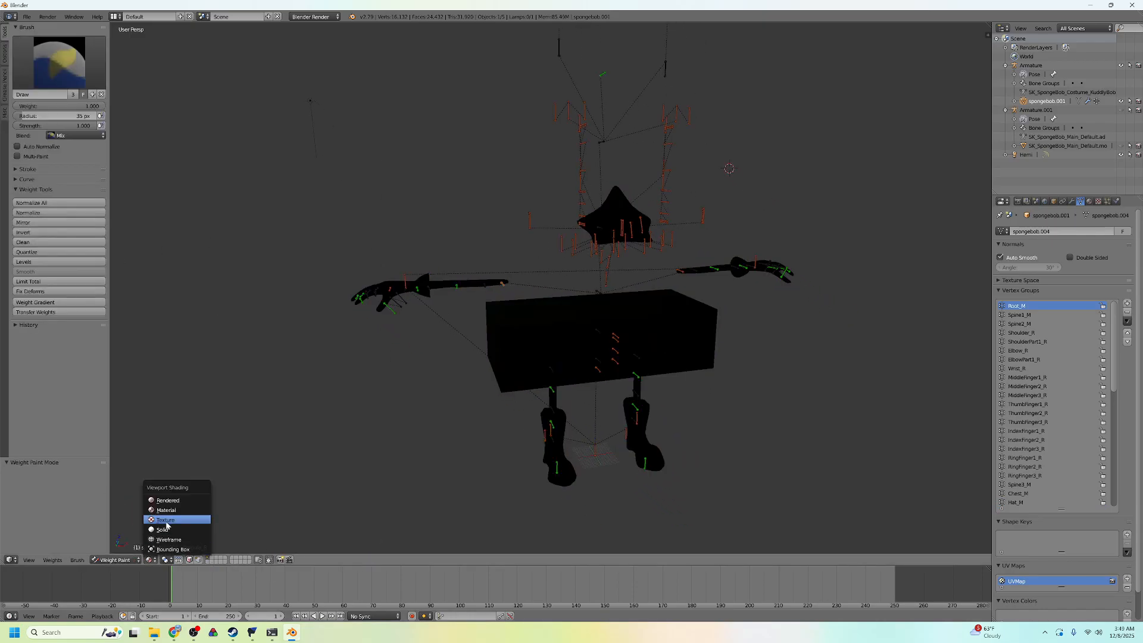
left_click(162, 529)
Turn on vertex selection masking, select all vertices and smooth the Root_M weights with 20 iterations.
mouse_move(613, 383)
middle_mouse_down()
mouse_move(669, 388)
mouse_move(681, 375)
middle_mouse_up()
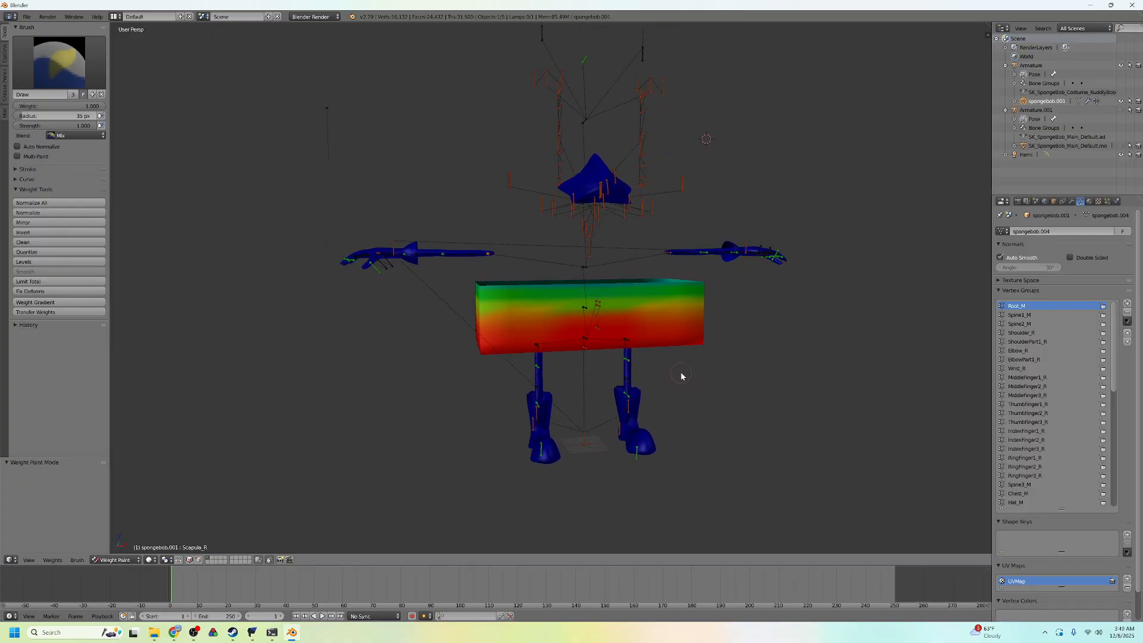
scroll(681, 375, "up", 3)
middle_click_drag(599, 387, 625, 393)
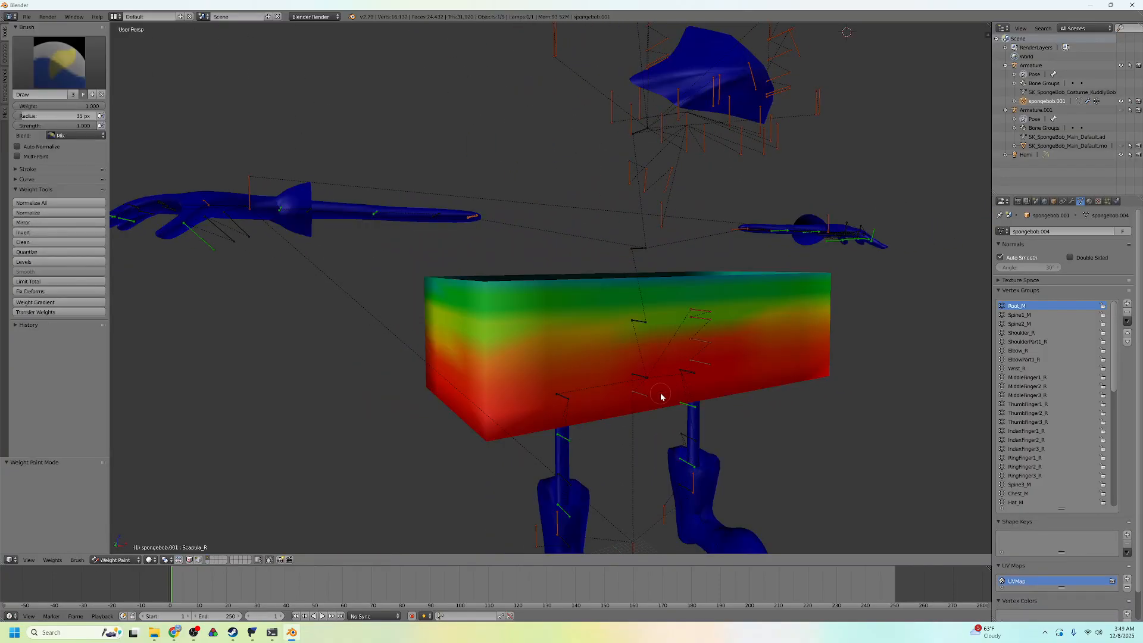
scroll(667, 392, "down", 3)
key("v")
key("a")
key("a")
key("a")
middle_click_drag(770, 365, 768, 355)
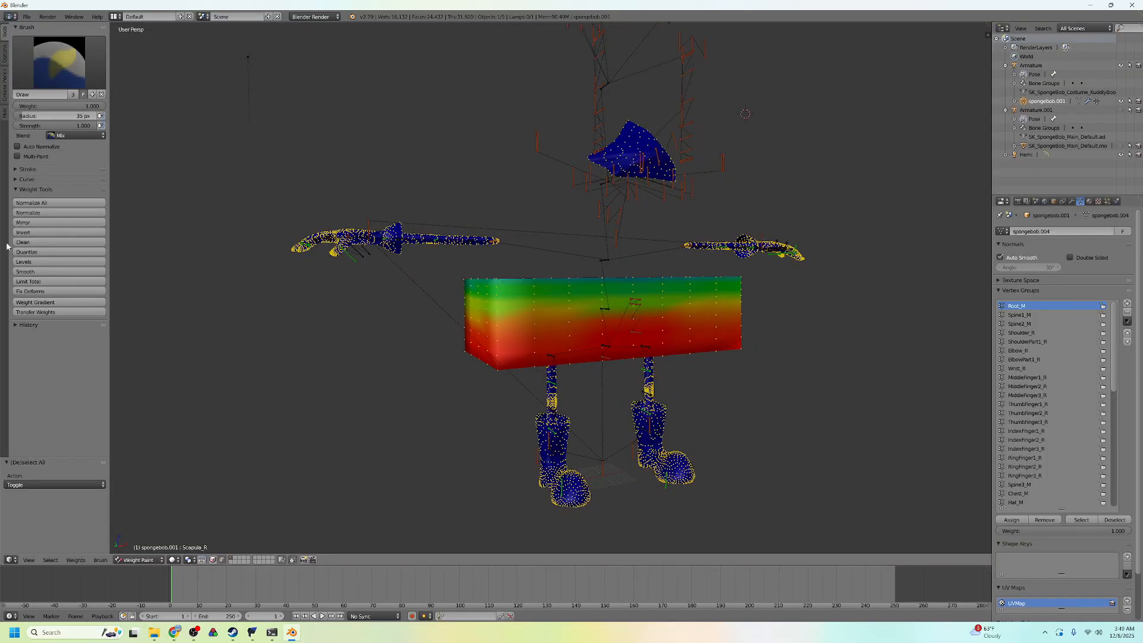
left_click(25, 271)
left_click(65, 523)
type("20")
key("Return")
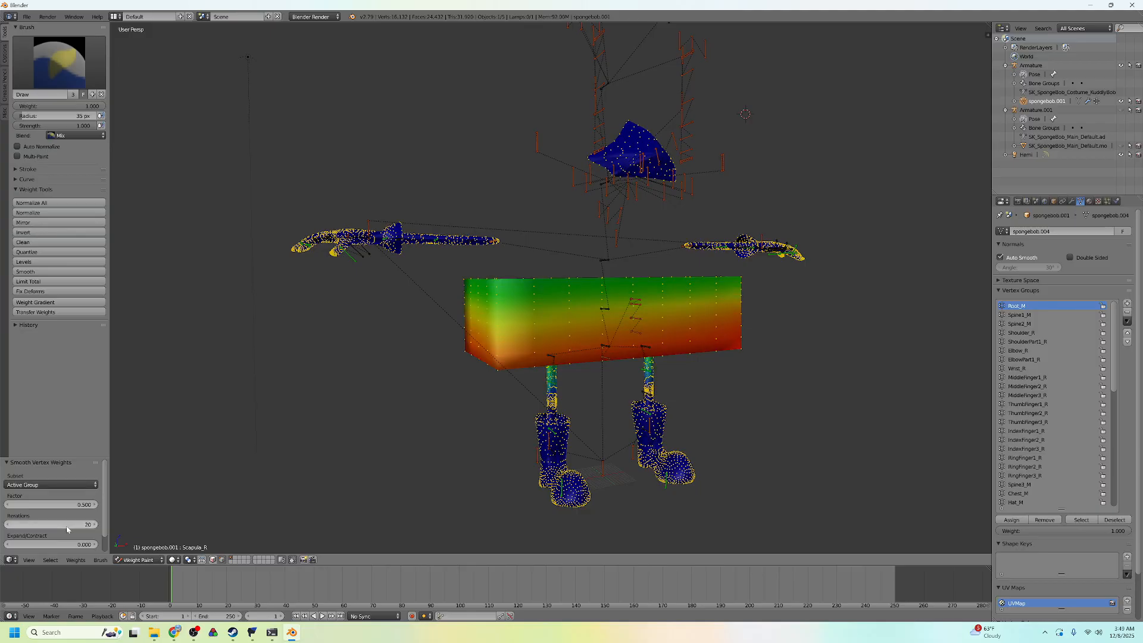
Make Spine1_M the active vertex group and smooth its weights on all vertices with 20 iterations.
middle_click_drag(673, 407, 659, 377)
key("v")
left_click(1032, 316)
mouse_move(770, 327)
middle_mouse_down()
mouse_move(720, 352)
mouse_move(498, 263)
middle_mouse_up()
mouse_move(624, 273)
middle_mouse_down()
mouse_move(614, 262)
mouse_move(663, 207)
mouse_move(628, 214)
mouse_move(646, 192)
mouse_move(824, 294)
mouse_move(756, 272)
middle_mouse_up()
key("v")
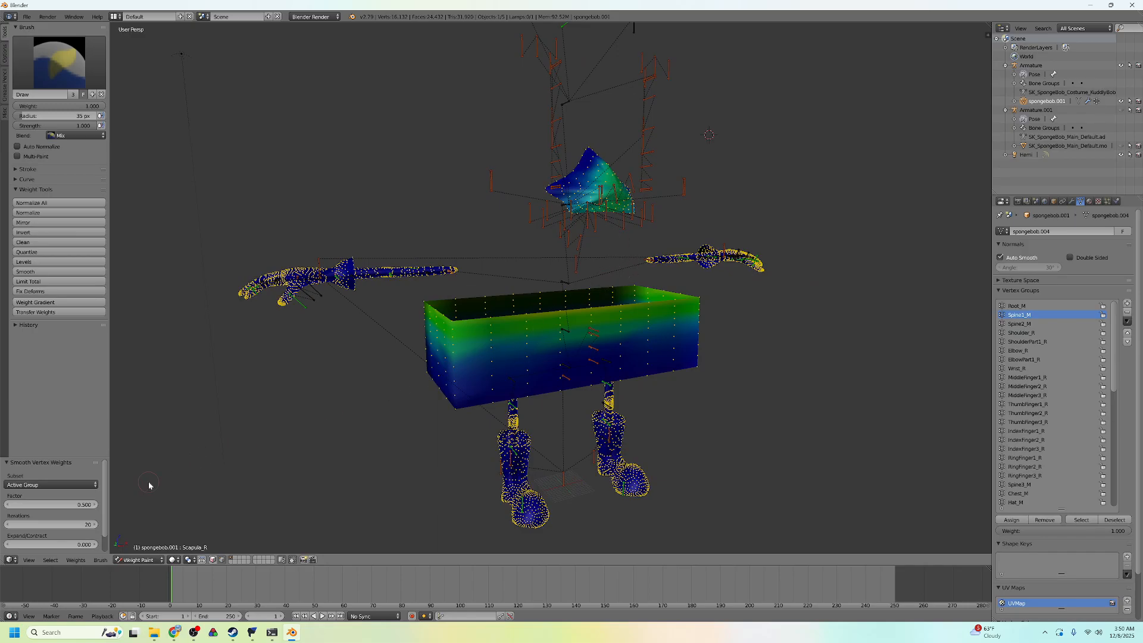
left_click(36, 272)
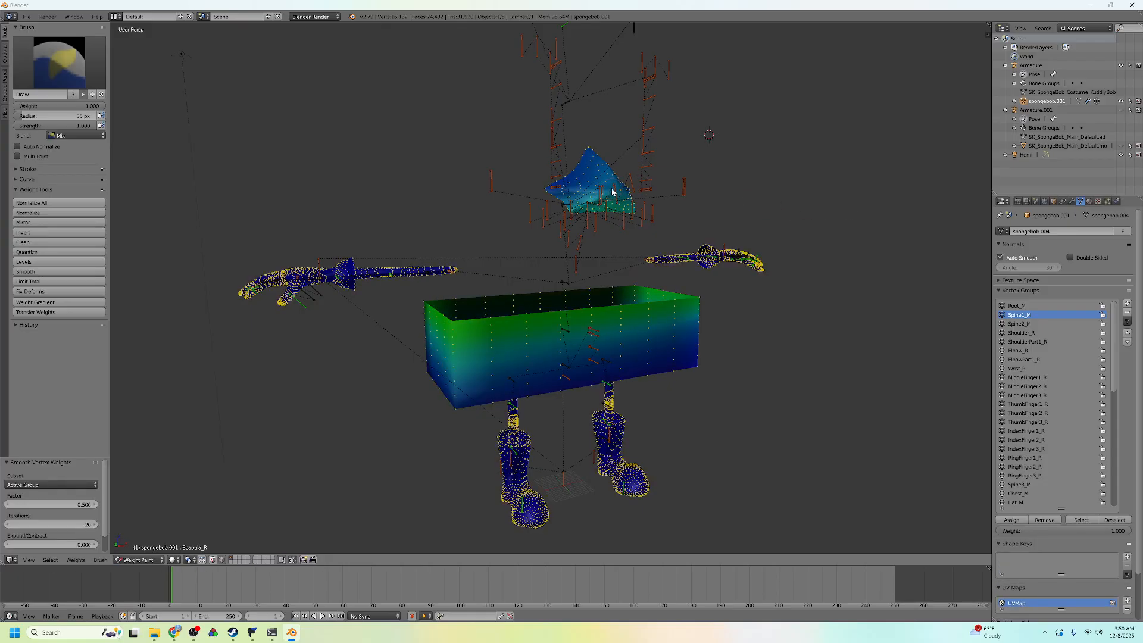
Select only the linked vertices of the starfish piece and remove them from the Spine1_M and Root_M vertex groups.
key("a")
key("Tab")
key("l")
key("Tab")
left_click(1057, 521)
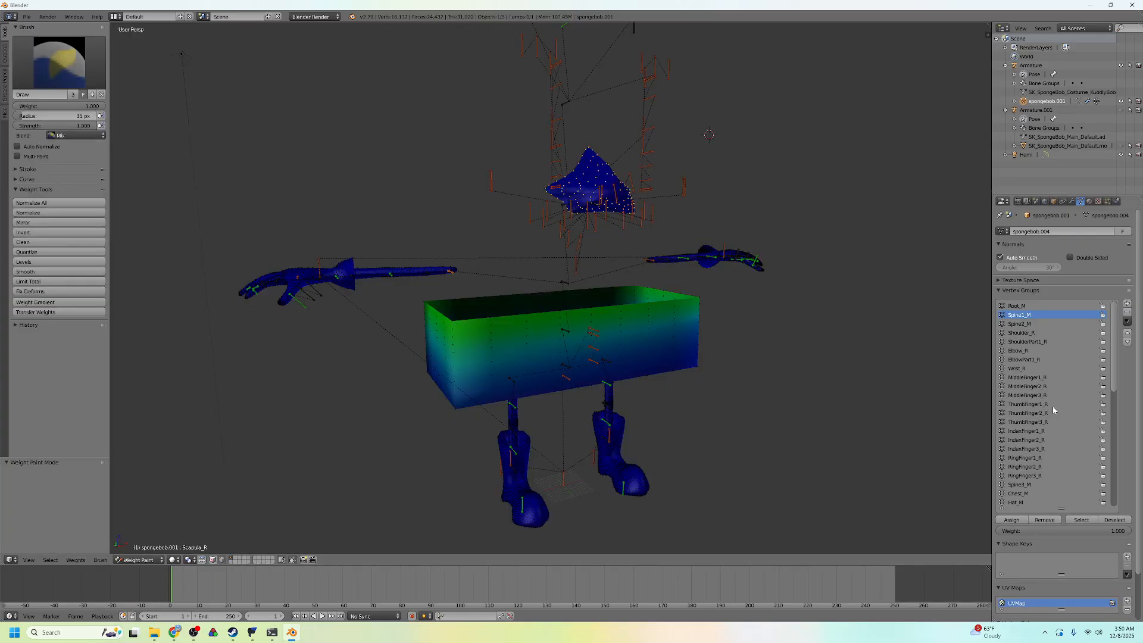
left_click(1022, 307)
left_click(1044, 519)
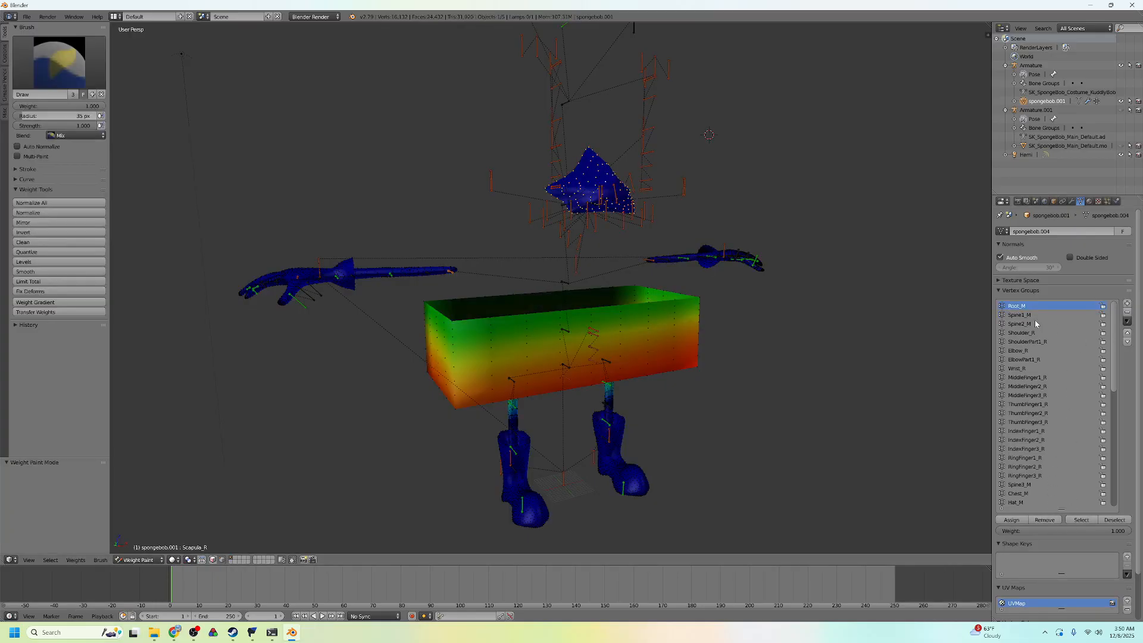
Remove the selected starfish vertices from the Spine2_M and Shoulder_R vertex groups and check the remaining groups for stray starfish weights.
left_click(1034, 322)
left_click(1044, 519)
left_click(1021, 332)
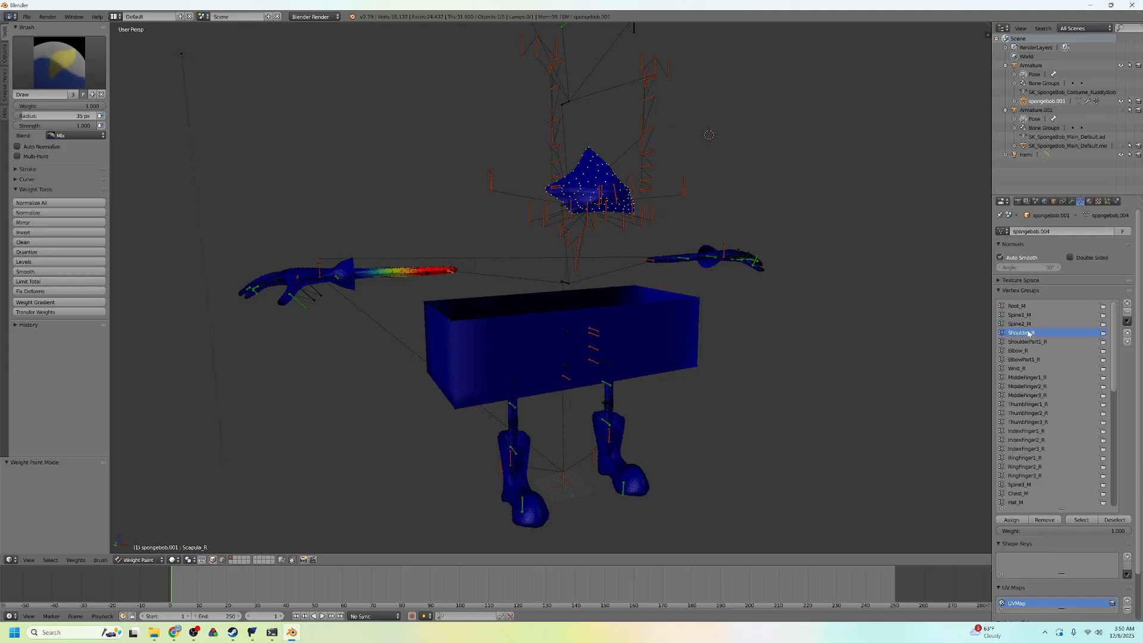
left_click(1044, 519)
scroll(1032, 341, "down", 20, "ctrl")
scroll(1032, 341, "up", 11, "ctrl")
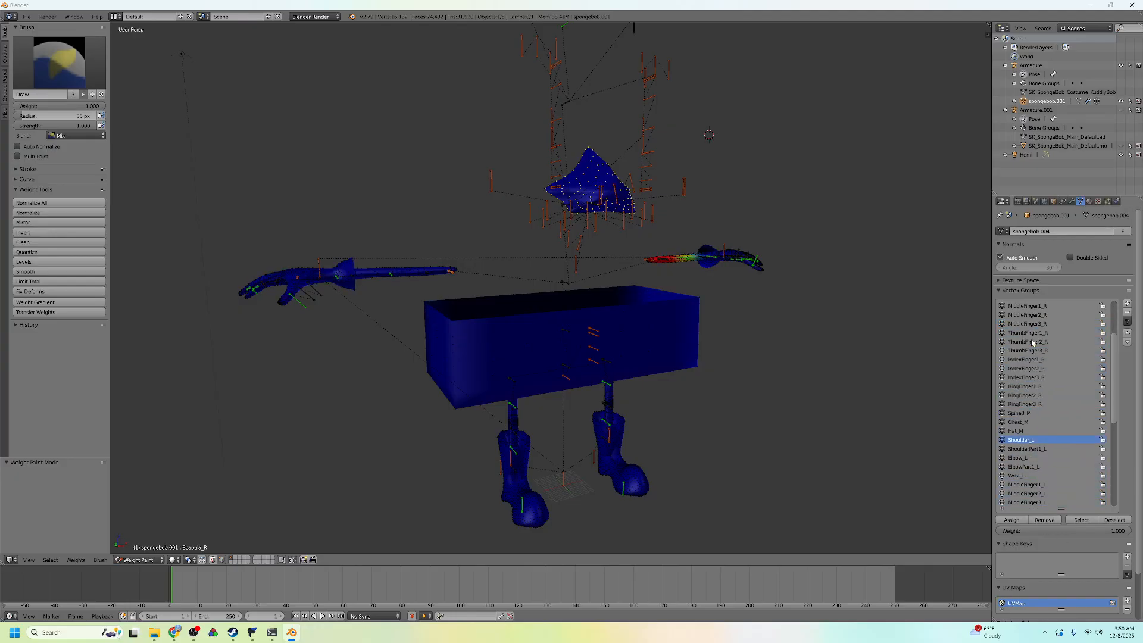
scroll(1032, 341, "down", 2, "ctrl")
scroll(1052, 456, "down", 13)
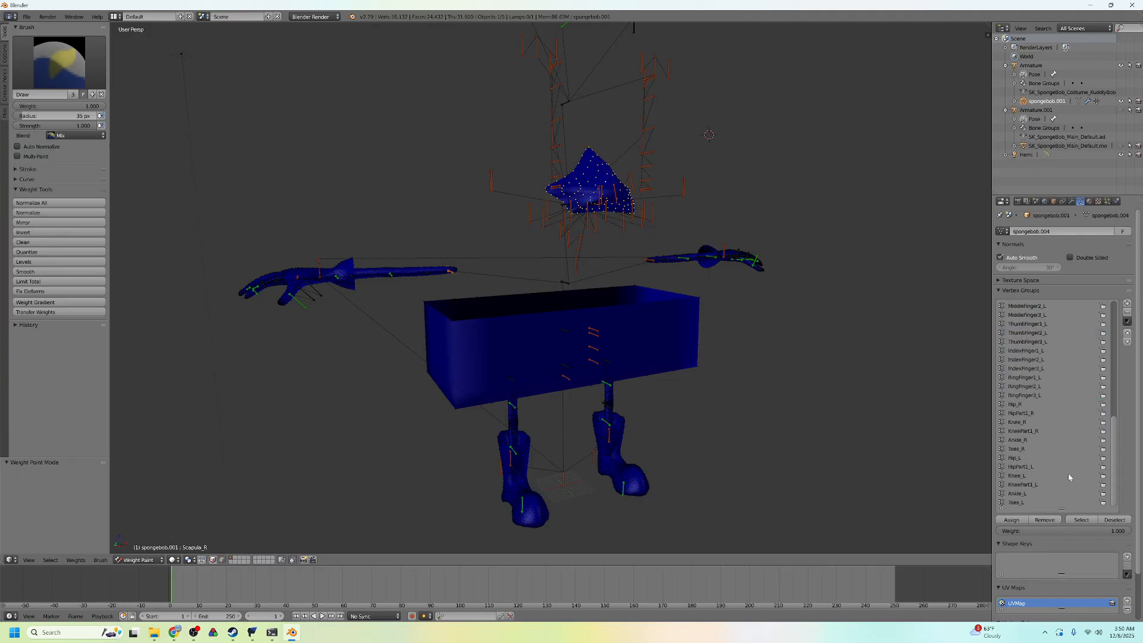
scroll(1068, 470, "up", 20)
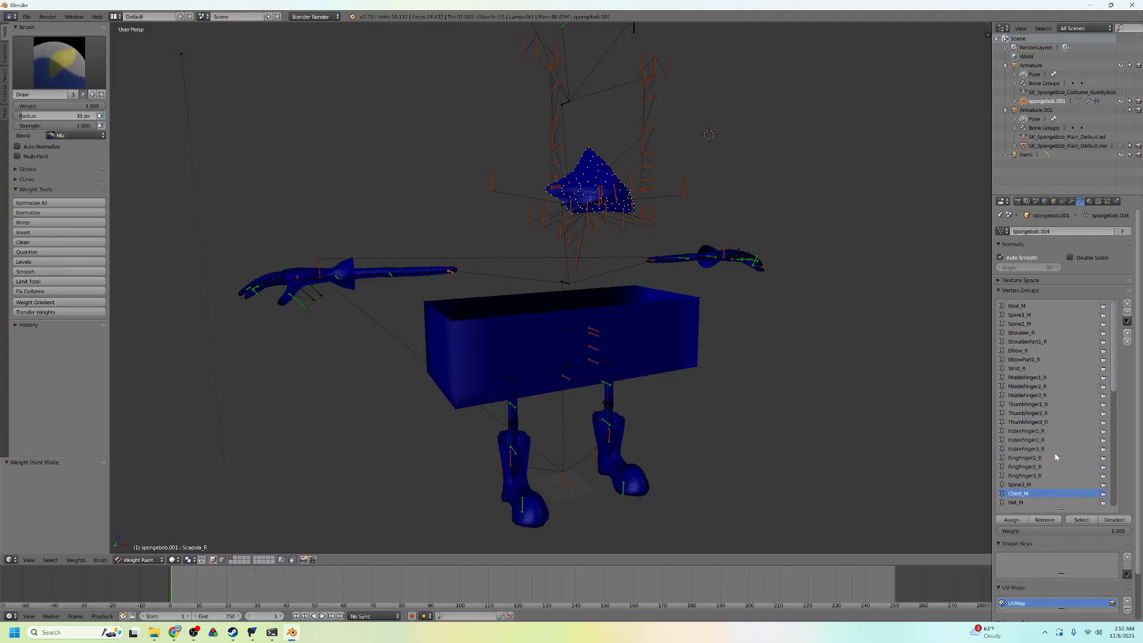
scroll(893, 344, "up", 5)
scroll(851, 344, "down", 4)
scroll(814, 344, "down", 5)
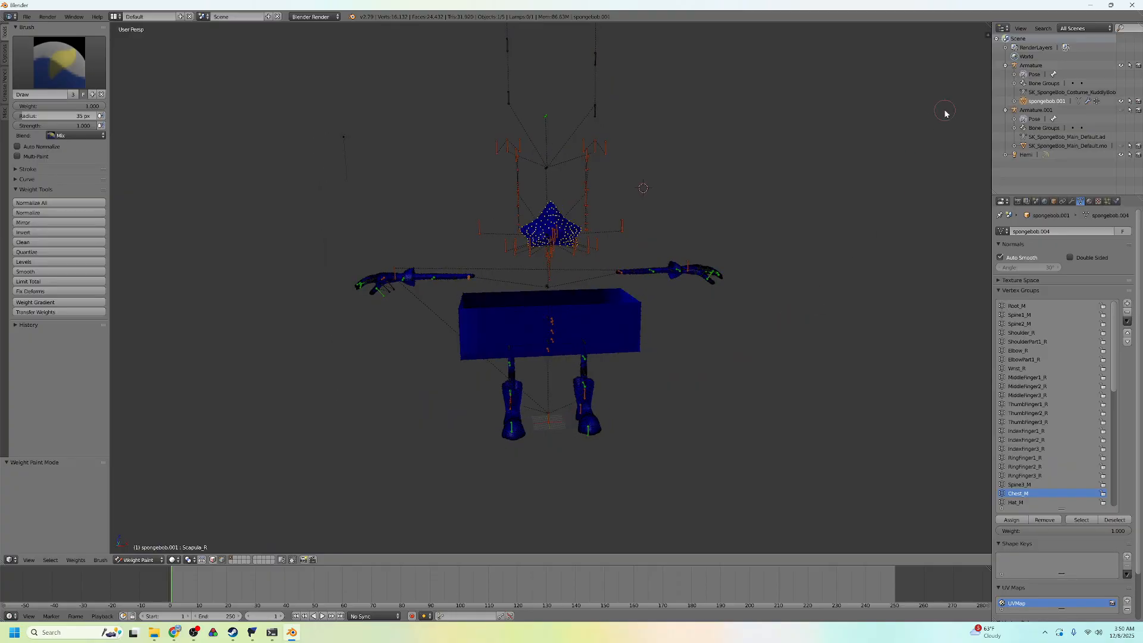
Inspect the Armature.001 bones around the starfish to identify a suitable bone for it.
key("Tab")
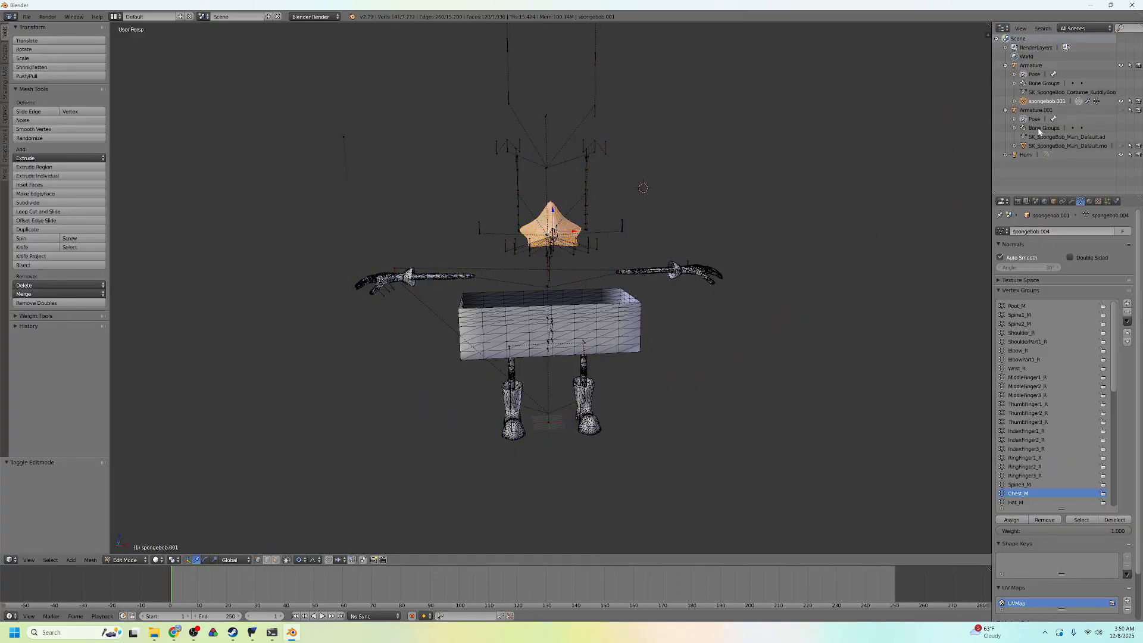
key("Tab")
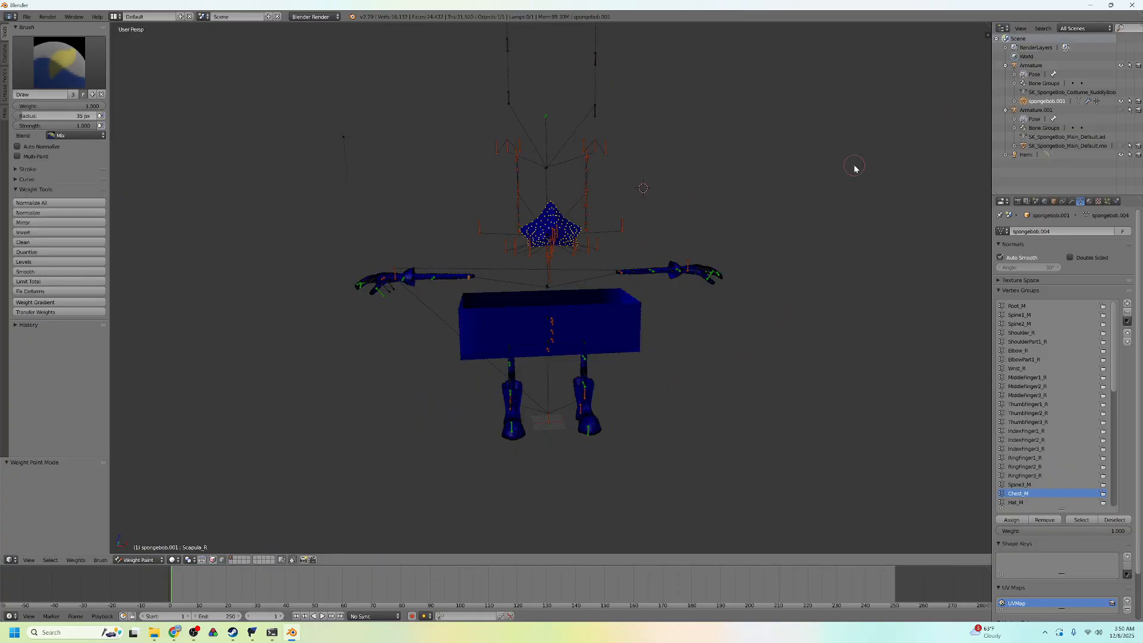
left_click(1042, 111)
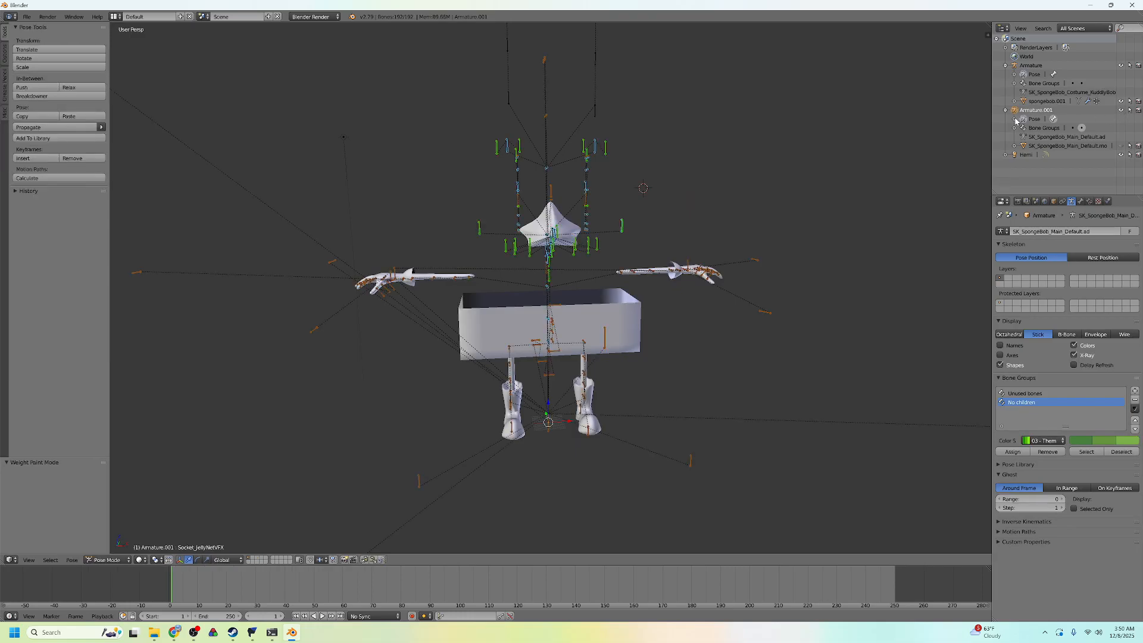
middle_click_drag(613, 224, 645, 224)
middle_click_drag(776, 240, 697, 250)
scroll(711, 262, "up", 5)
middle_click_drag(568, 256, 517, 215)
right_click(559, 127)
key("Tab")
key("Tab")
left_click(1037, 110)
middle_click_drag(907, 143, 952, 145)
Find the Nose1_M vertex group on the SK_SpongeBob_Main_Default mesh and copy its name.
left_click(1067, 146)
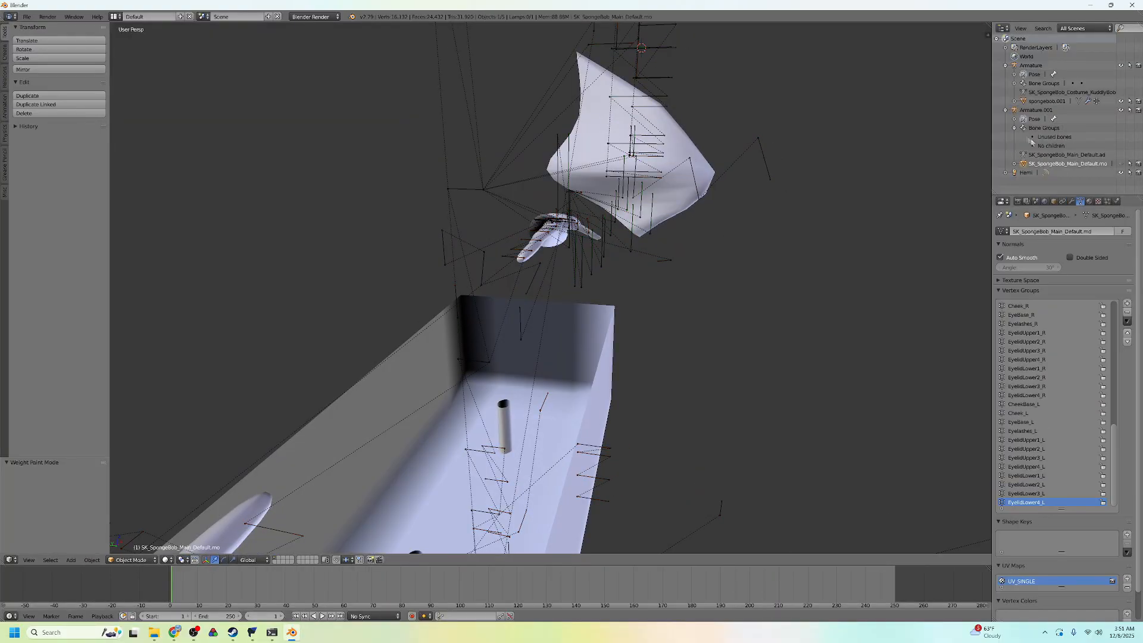
left_click(1015, 125)
middle_click_drag(928, 416, 981, 420)
scroll(1038, 467, "up", 15)
left_click(1025, 404)
scroll(730, 334, "down", 4)
middle_click_drag(730, 335, 737, 316)
right_click(1024, 405)
left_click(1024, 405)
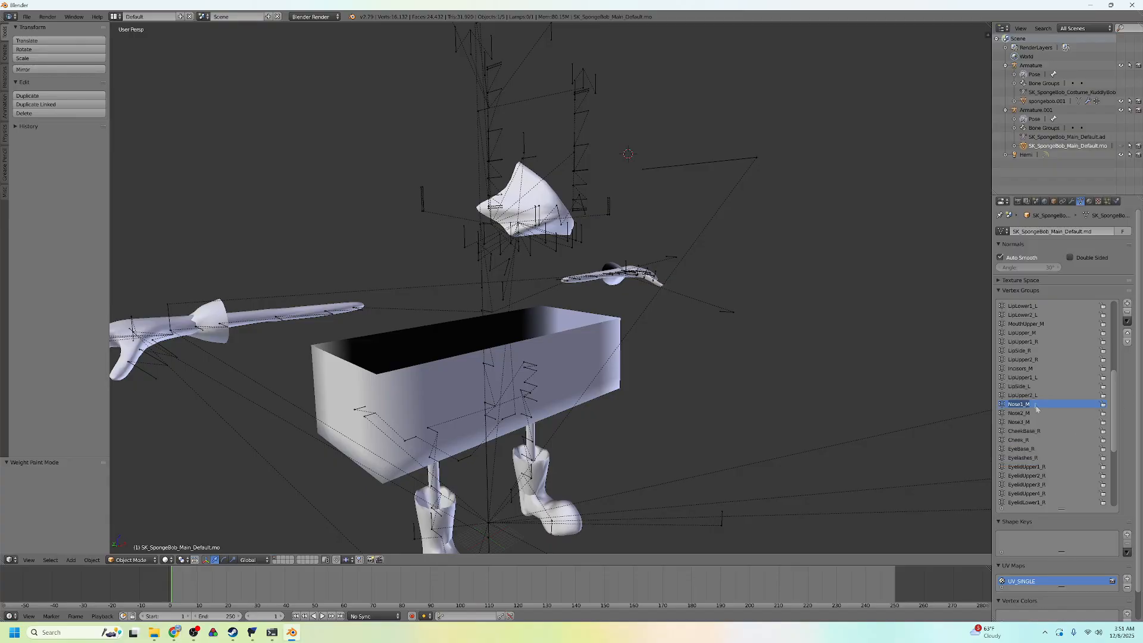
Add a vertex group named Nose1_M to spongebob.001.
left_click(1046, 101)
scroll(1065, 431, "down", 8)
type("Nose1_M")
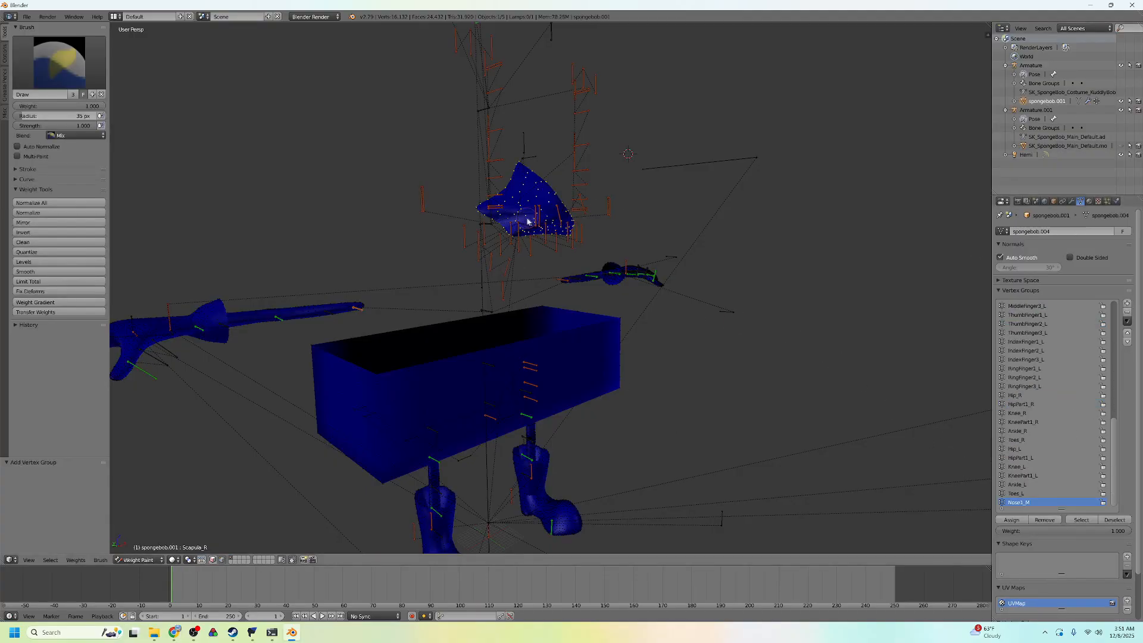
Fill the selected starfish vertices with a weight of 1.000 in the Nose1_M group.
key("shift+k")
key("Tab")
middle_click_drag(661, 381, 630, 325)
middle_click_drag(631, 325, 713, 333, "shift")
key("Tab")
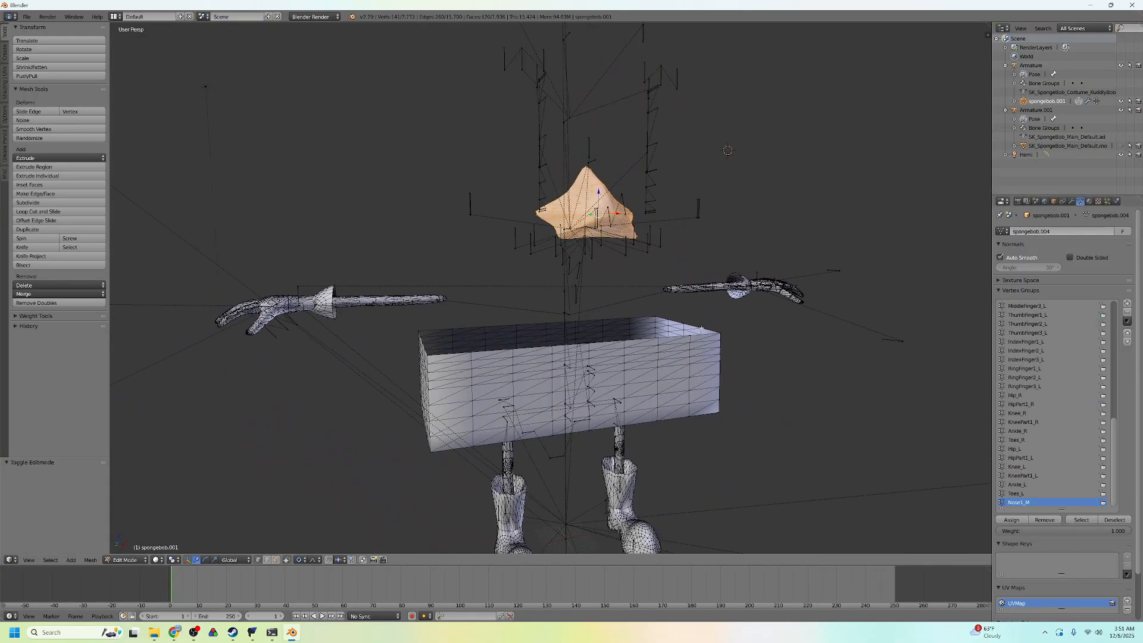
Select all vertices with vertex masking on and smooth the Shoulder_R weights with 20 iterations.
key("v")
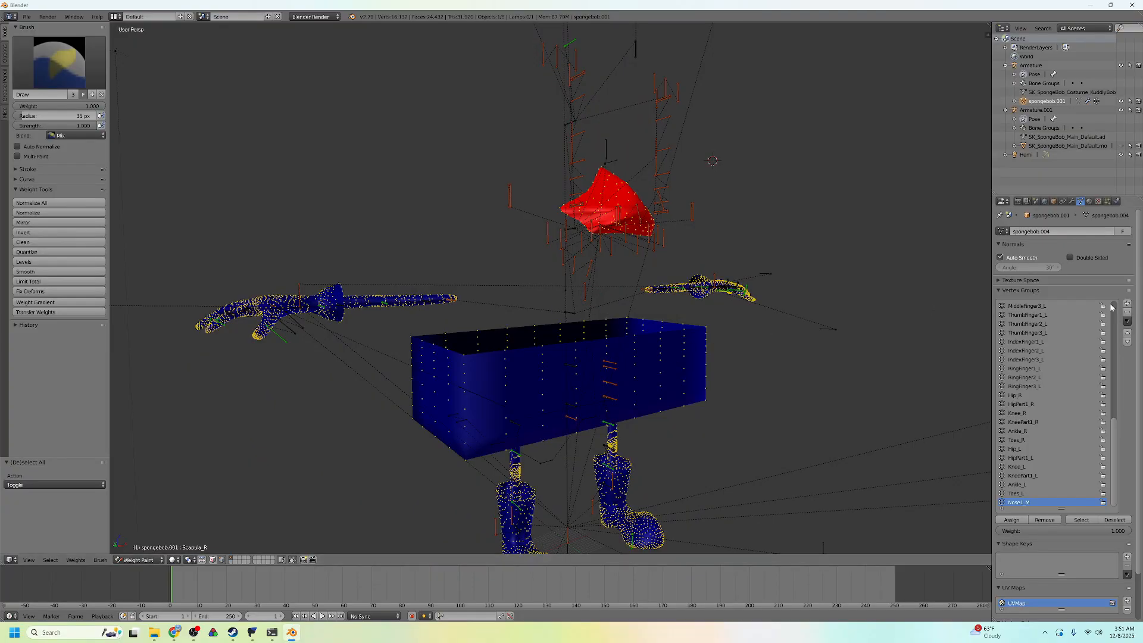
left_click_drag(1117, 432, 1116, 319)
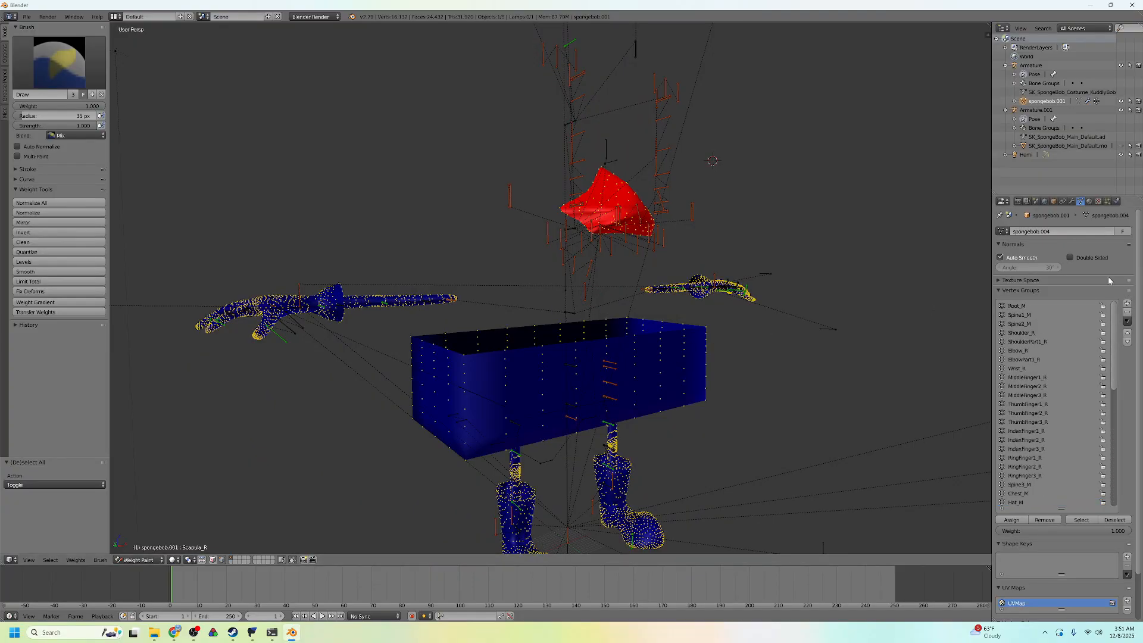
left_click(1021, 332)
middle_click_drag(573, 369, 632, 339)
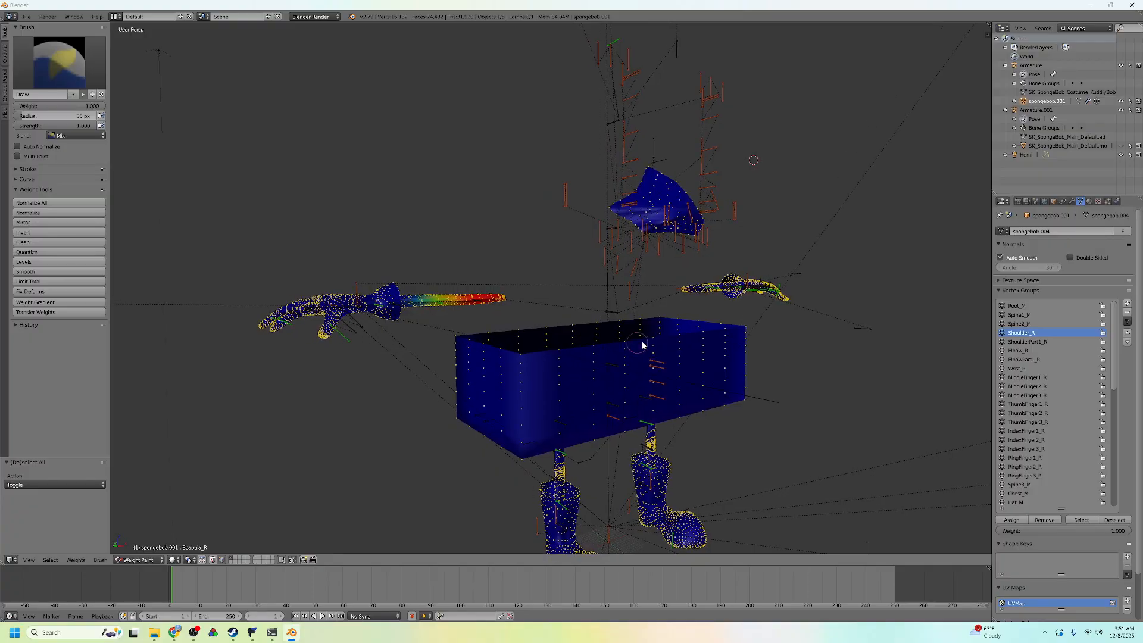
left_click(37, 271)
left_click(1021, 333)
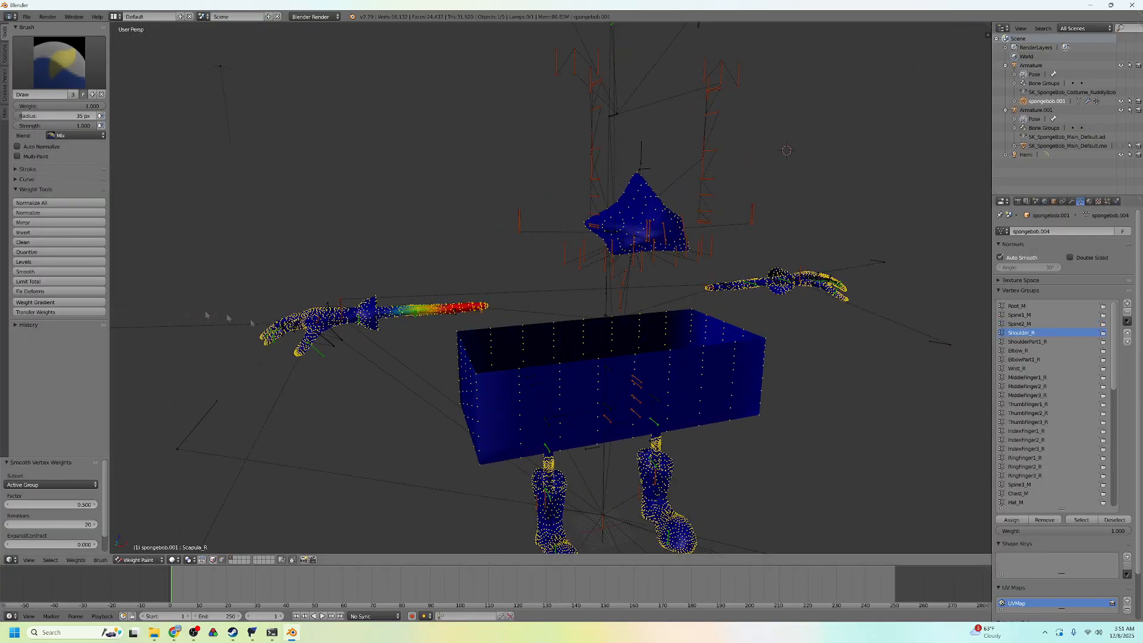
scroll(370, 311, "up", 6)
middle_click_drag(535, 321, 560, 327)
left_click(36, 271)
Smooth the weights of ShoulderPart1_R, Elbow_R and the following limb vertex groups down to Toes_L with 20 iterations each.
left_click(1027, 341)
left_click(37, 271)
left_click(1018, 350)
left_click(36, 271)
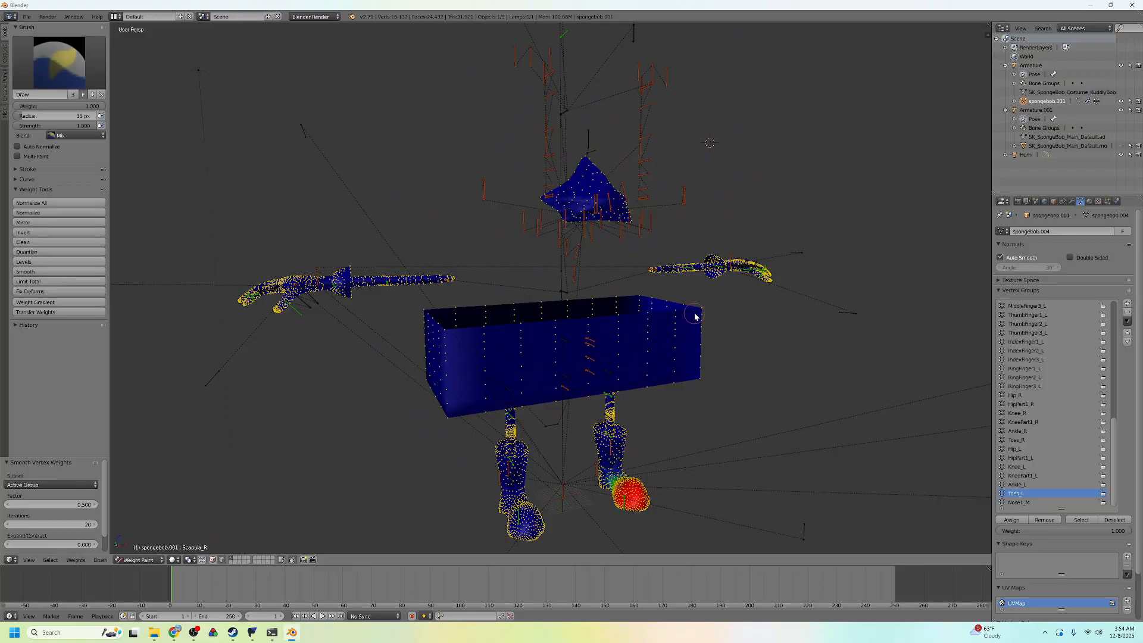
Turn off vertex selection masking and make the costume's Armature the active object for posing.
key("v")
key("Tab")
key("Tab")
middle_click_drag(754, 275, 745, 290, "shift")
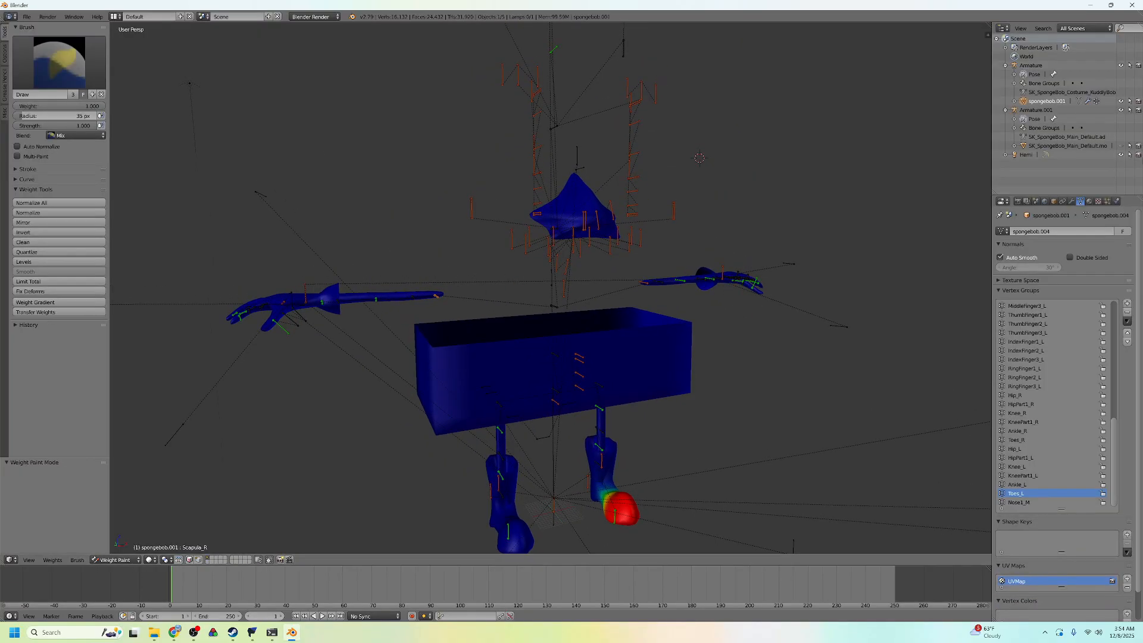
left_click(1038, 68)
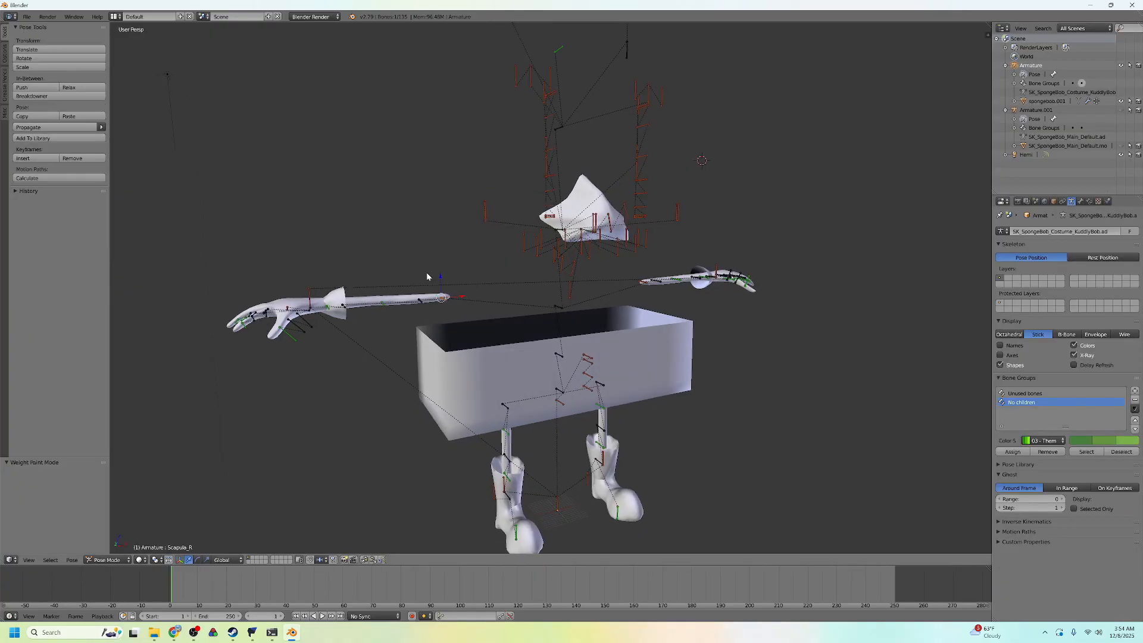
Test-rotate the Shoulder_R, Elbow_R and thumb bones to check how the arm and hand deform.
middle_click_drag(462, 322, 518, 325, "shift")
key("r")
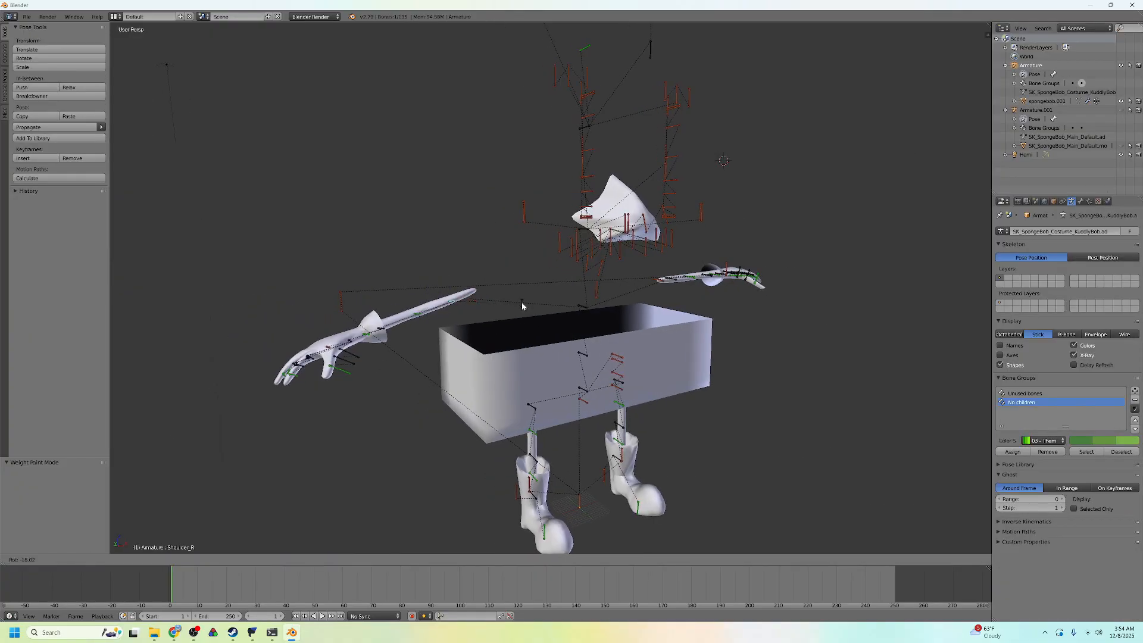
right_click(380, 306)
right_click(380, 311)
key("r")
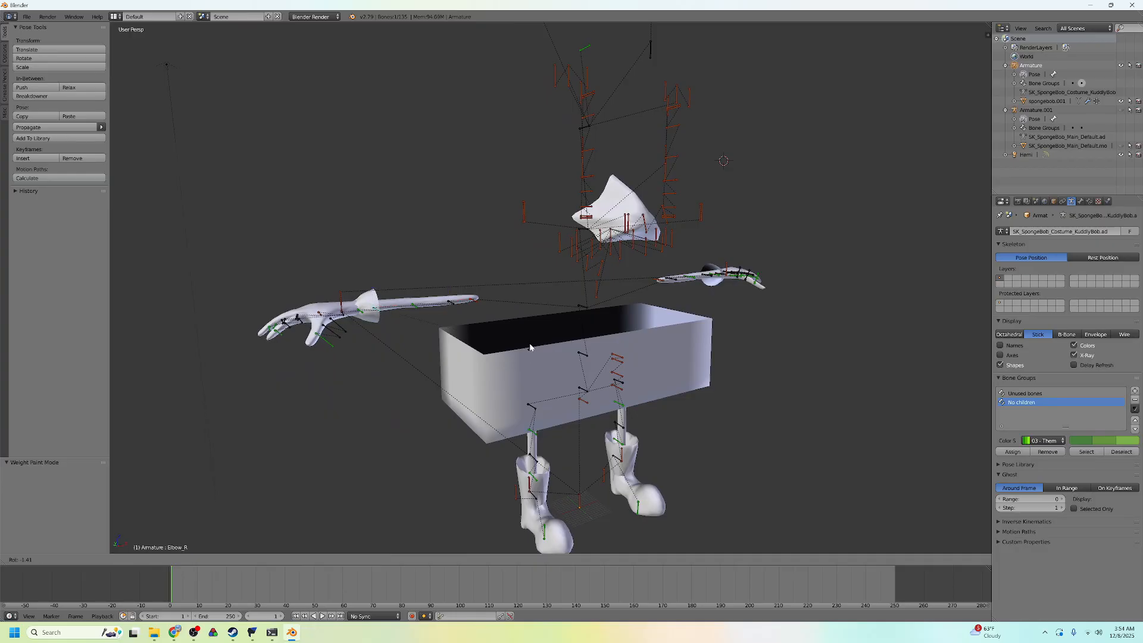
left_click(430, 320)
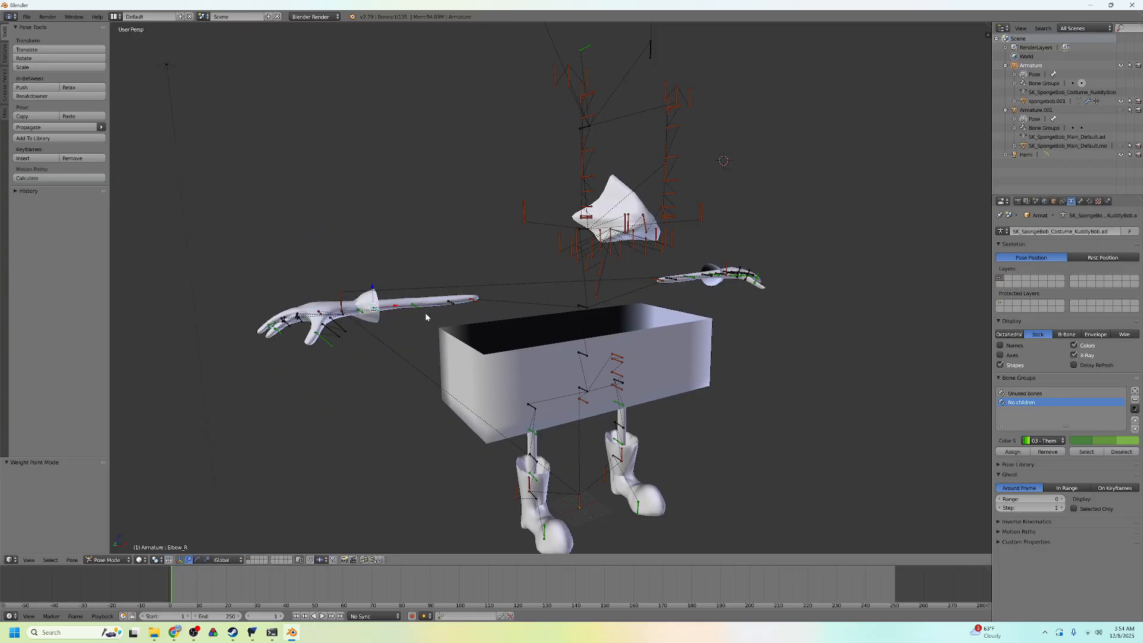
key("r")
right_click(333, 330)
key("r")
left_click(414, 374)
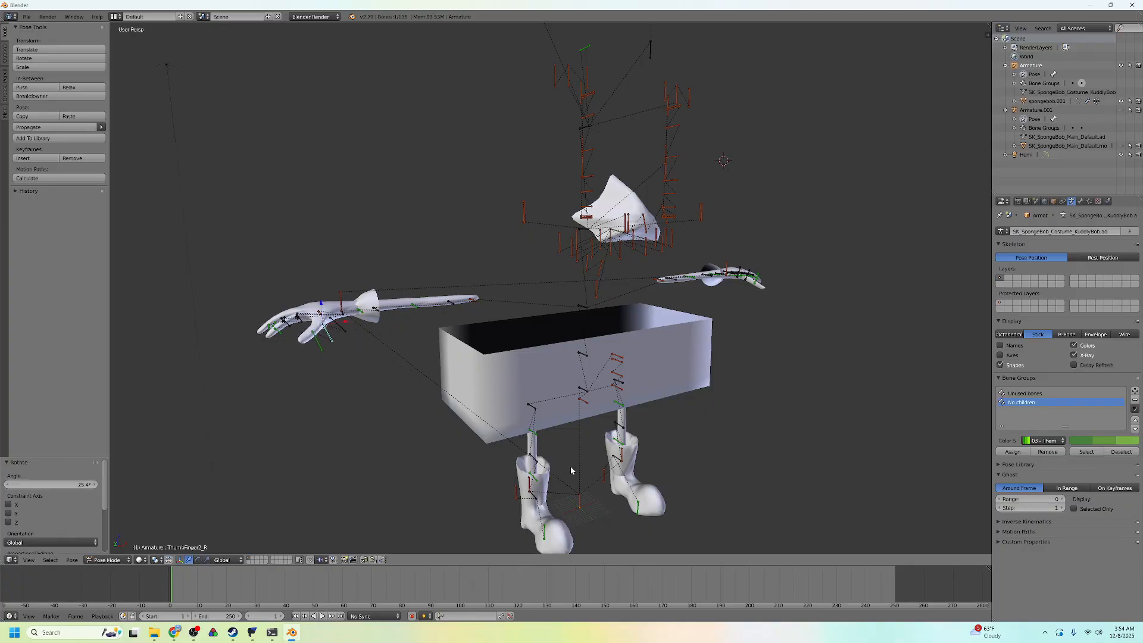
Test-rotate the Knee_R bone and examine how the leg and boot deform.
middle_click_drag(574, 466, 585, 449)
right_click(590, 456)
key("r")
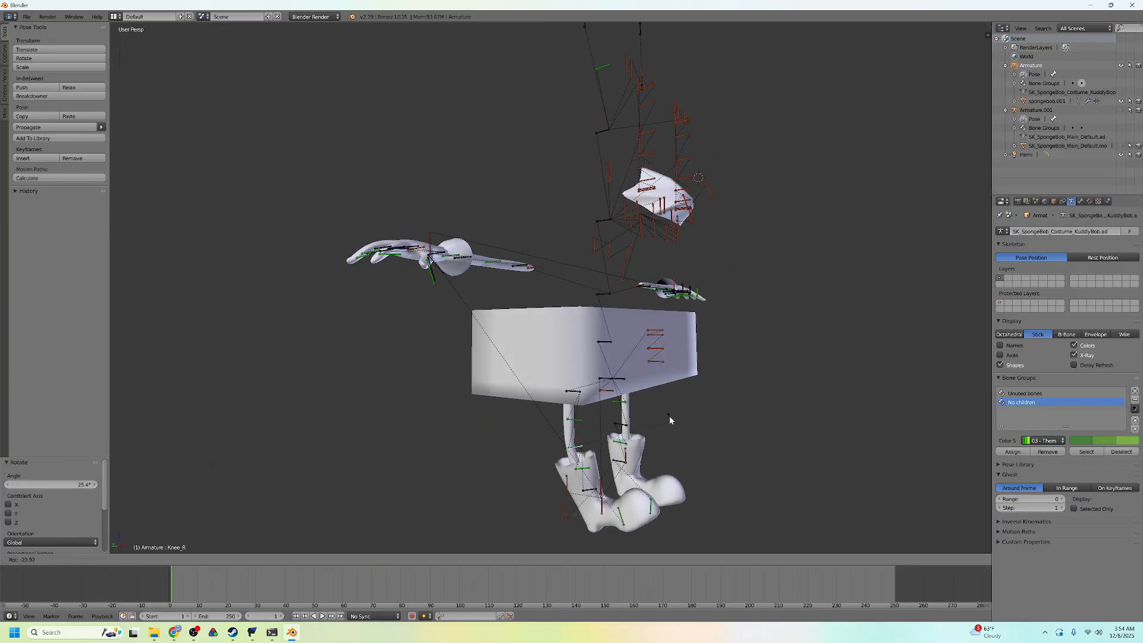
left_click(718, 420)
middle_click_drag(717, 420, 660, 349)
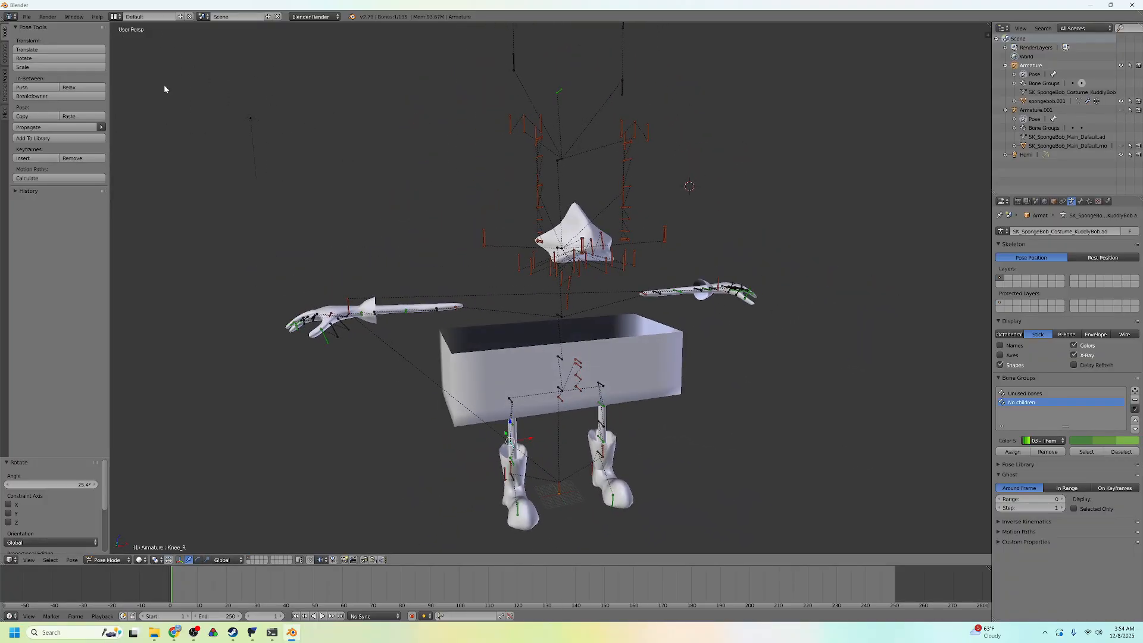
Switch to FModel and open the package list of SpongeBob's Animations folder.
left_click(252, 632)
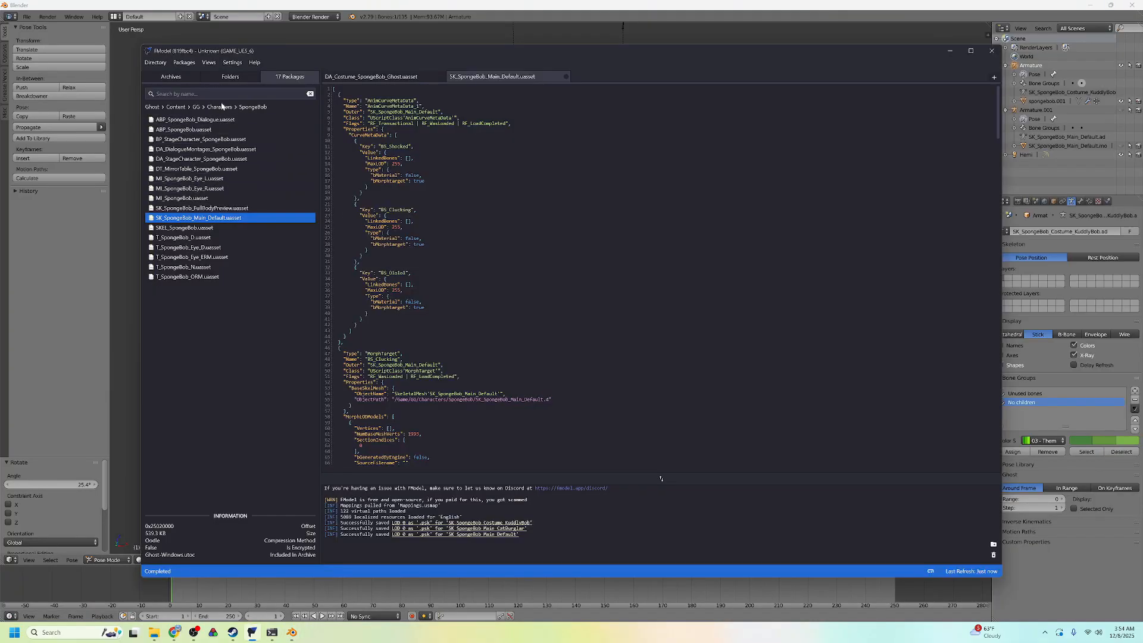
left_click(232, 78)
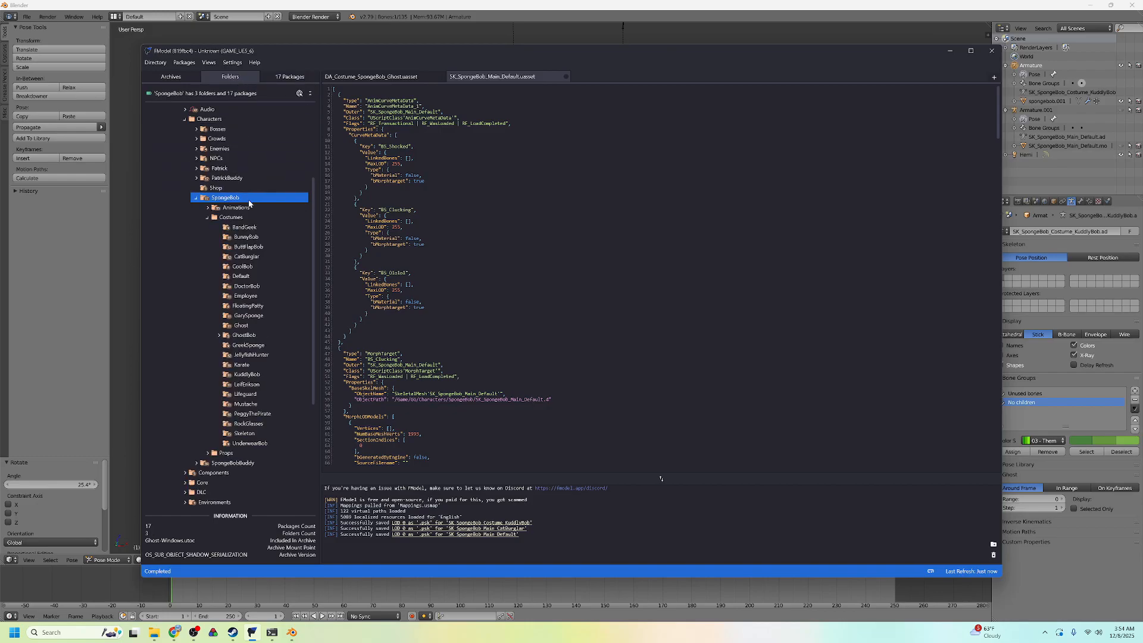
left_click(235, 206)
left_click(280, 78)
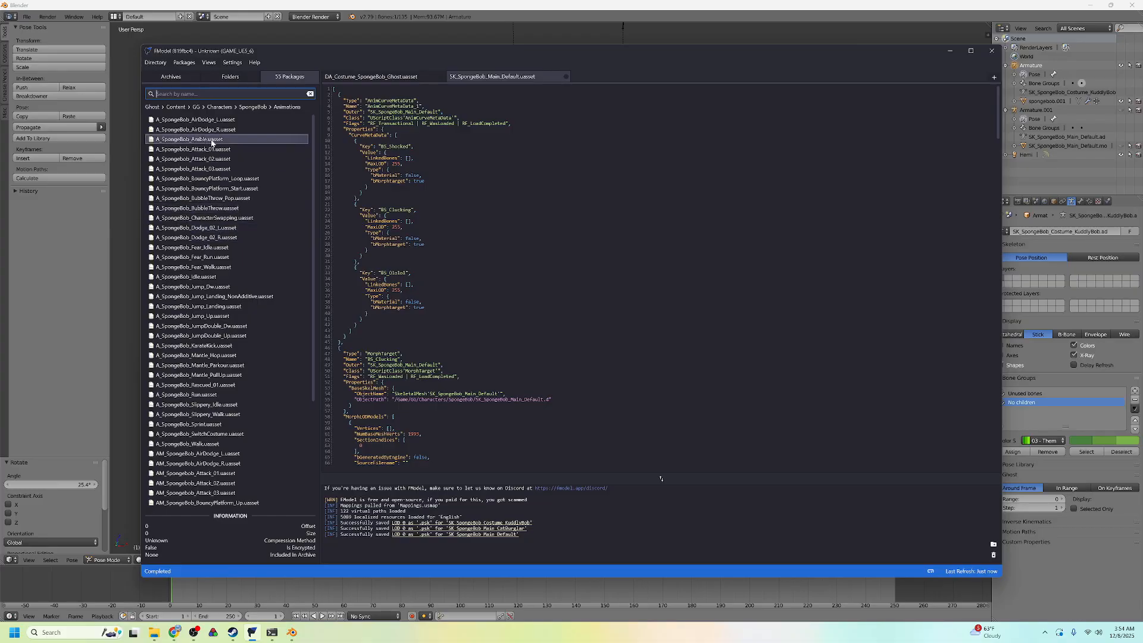
Preview the A_SpongeBob_Attack_01 asset and save its animation from the SpongeBob Animations folder.
double_click(230, 149)
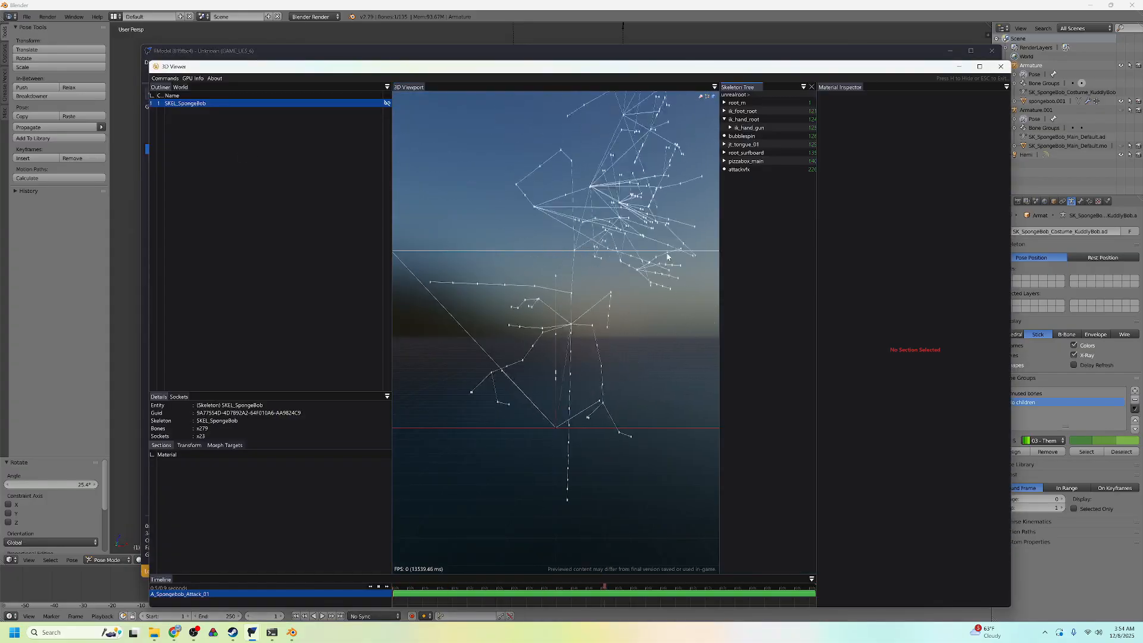
left_click(1000, 66)
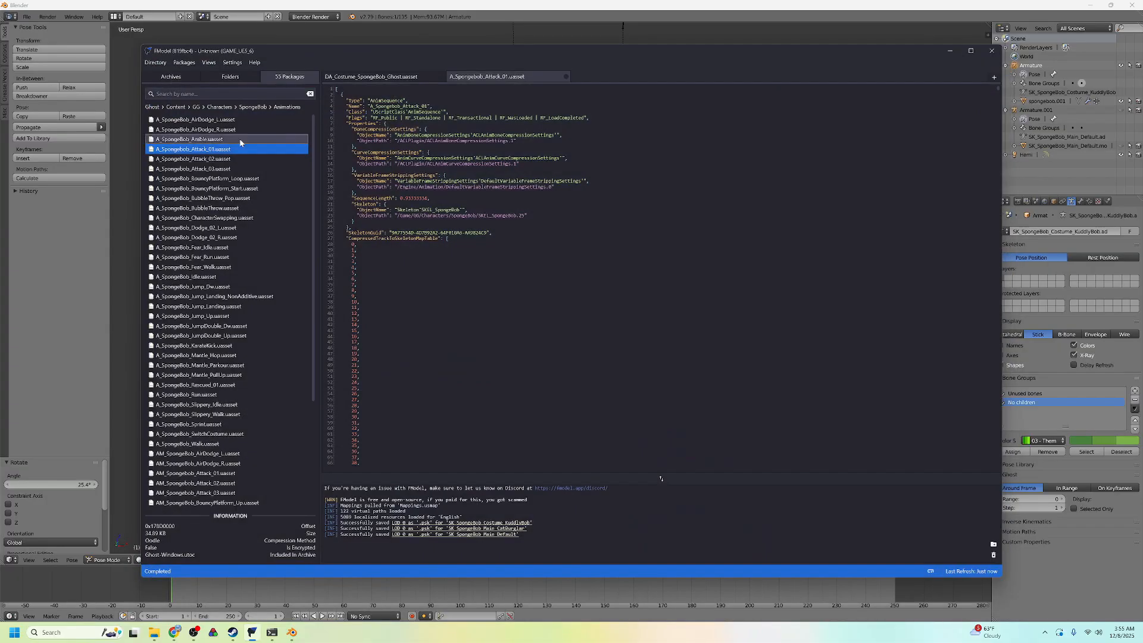
right_click(220, 150)
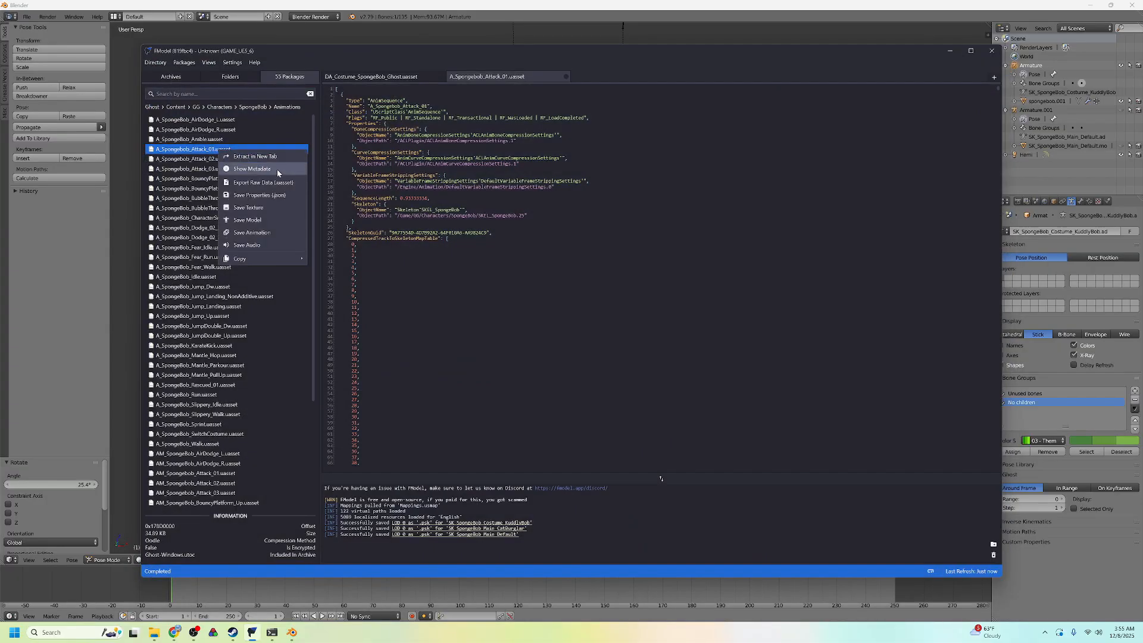
left_click(257, 233)
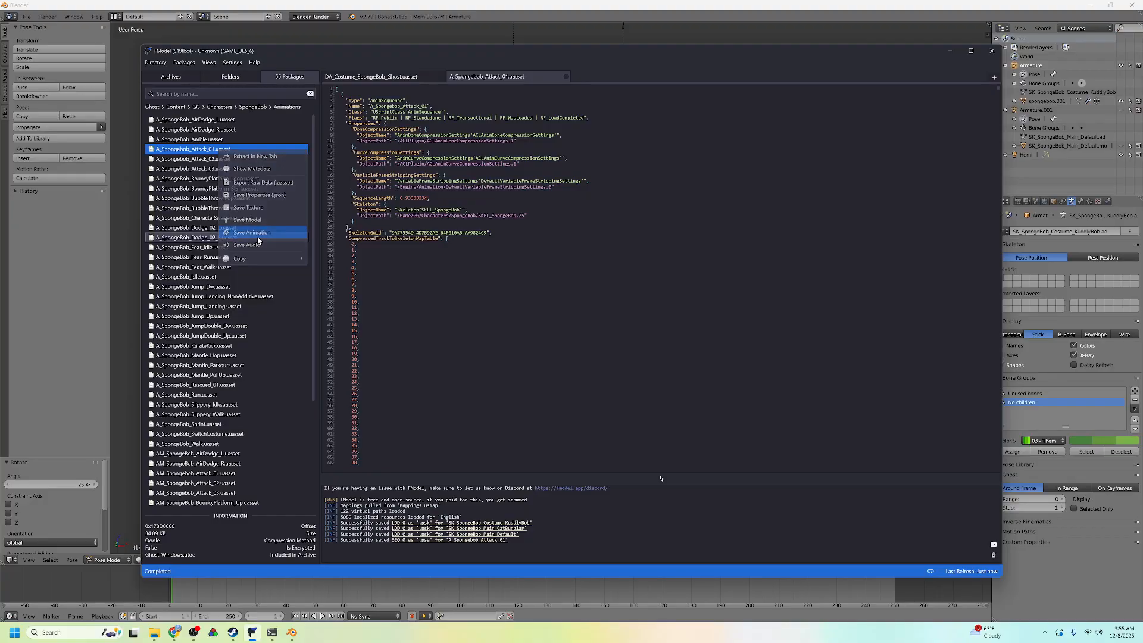
Locate the exported A_SpongeBob_Attack_01.psa file and import it in Blender as a skeleton animation on the costume armature.
left_click(434, 540)
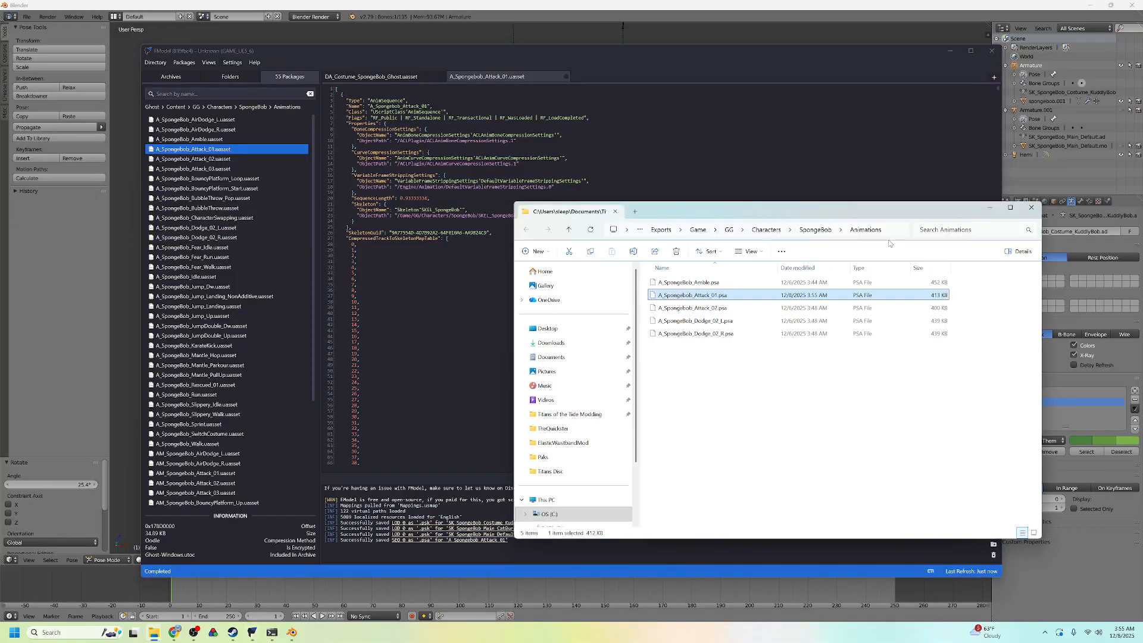
left_click(887, 230)
left_click(64, 205)
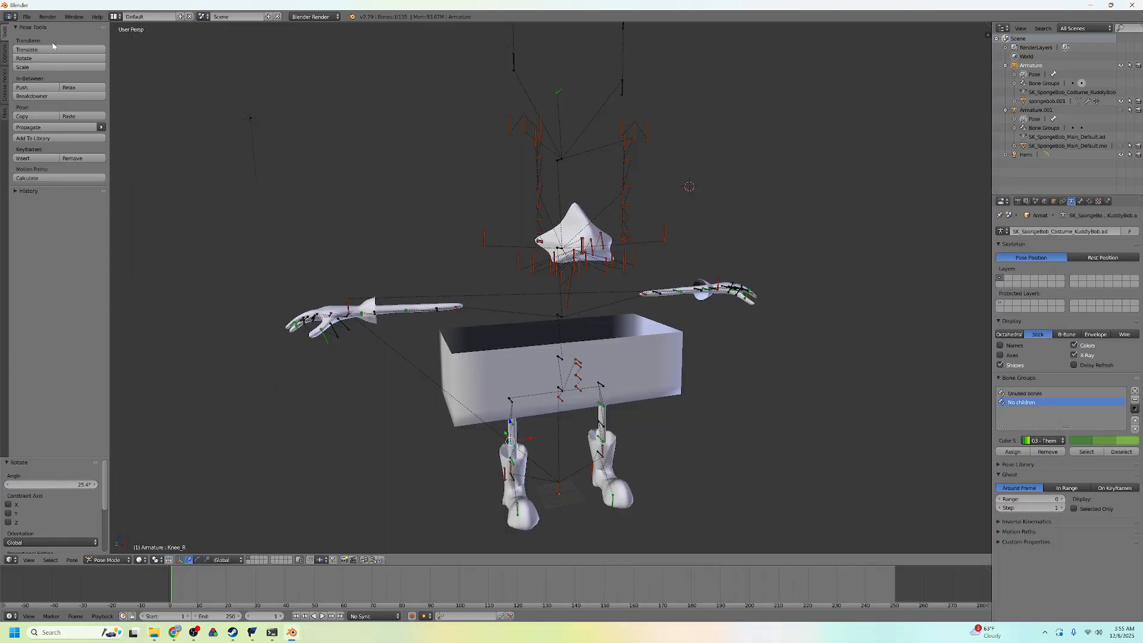
left_click(27, 16)
mouse_move(51, 188)
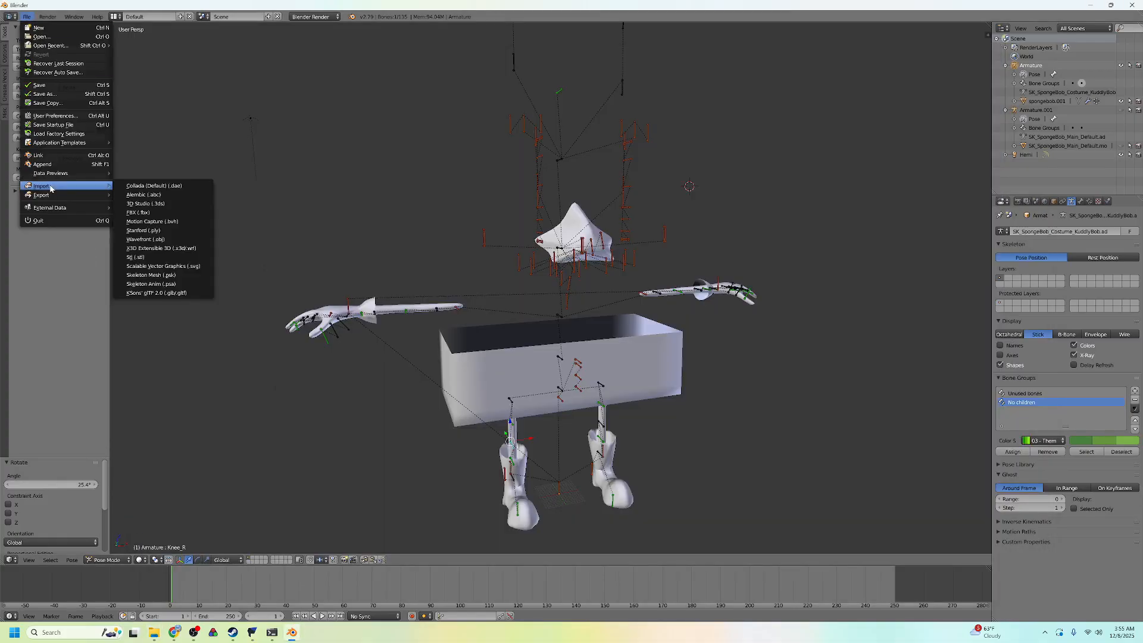
left_click(150, 285)
left_click(29, 222)
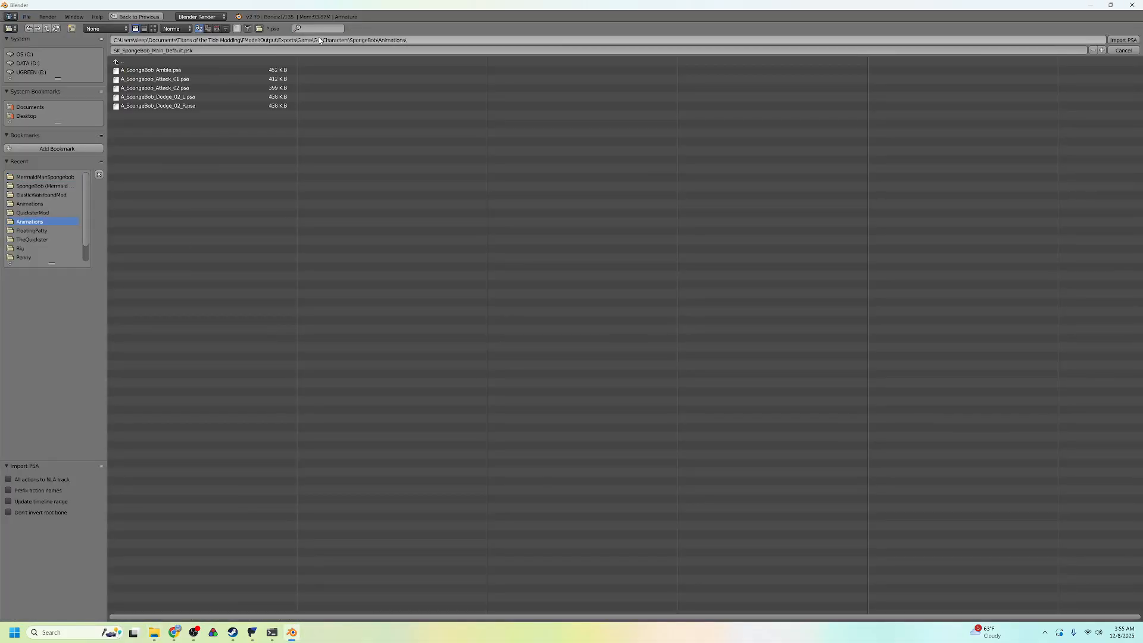
double_click(155, 80)
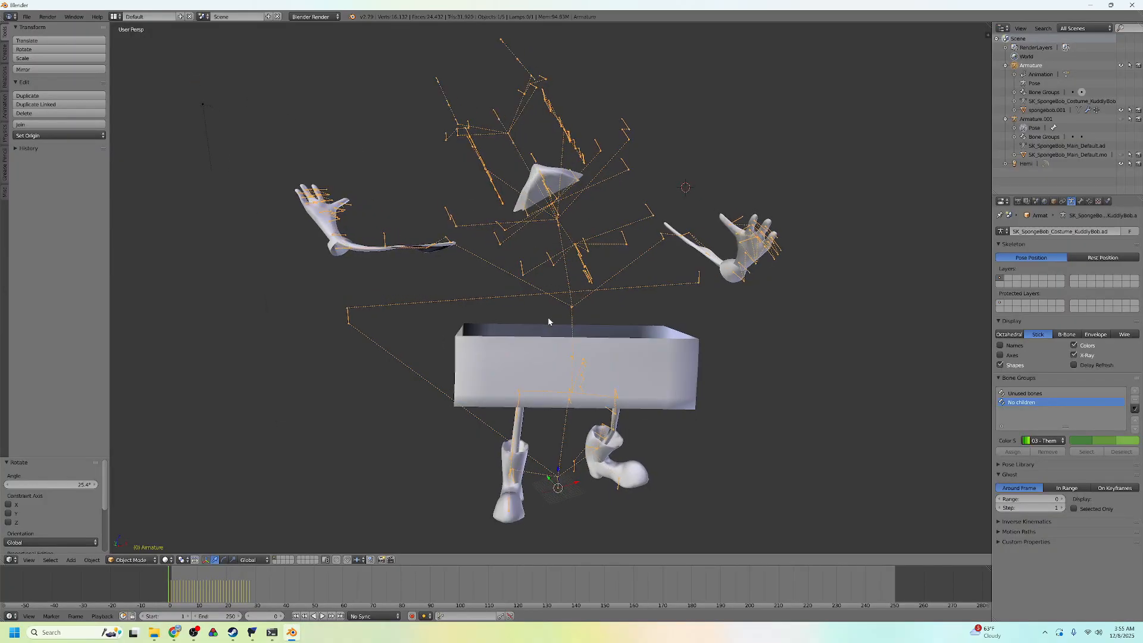
Play the imported attack animation and inspect the deformation of the box, nose, arms and legs from several angles.
key("alt+a")
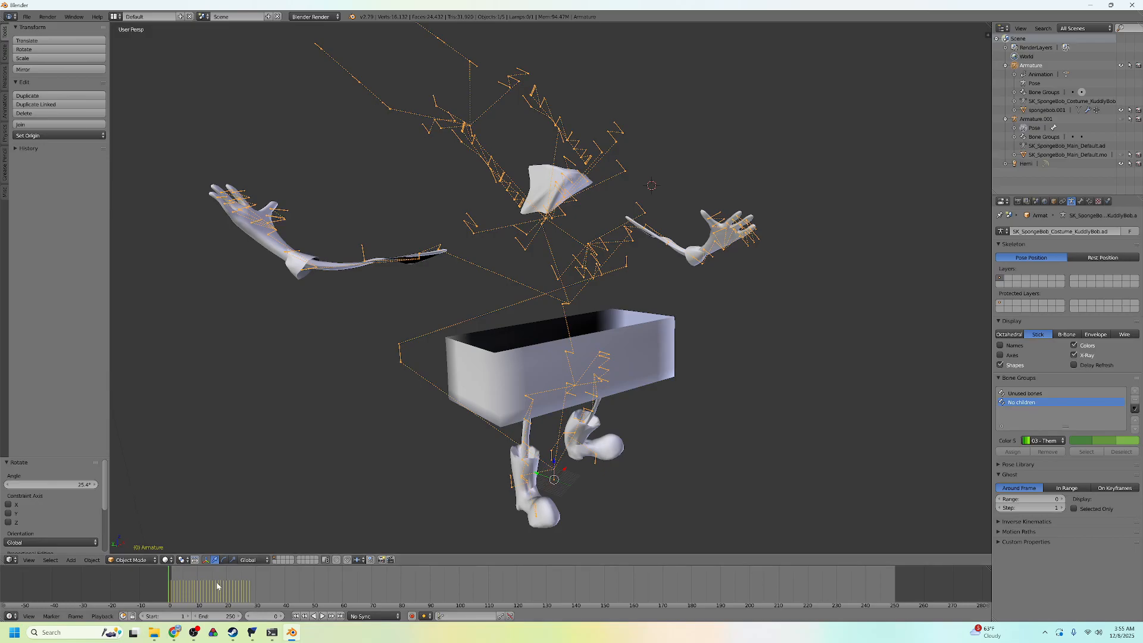
key("Escape")
middle_click_drag(625, 328, 473, 408)
key("alt+a")
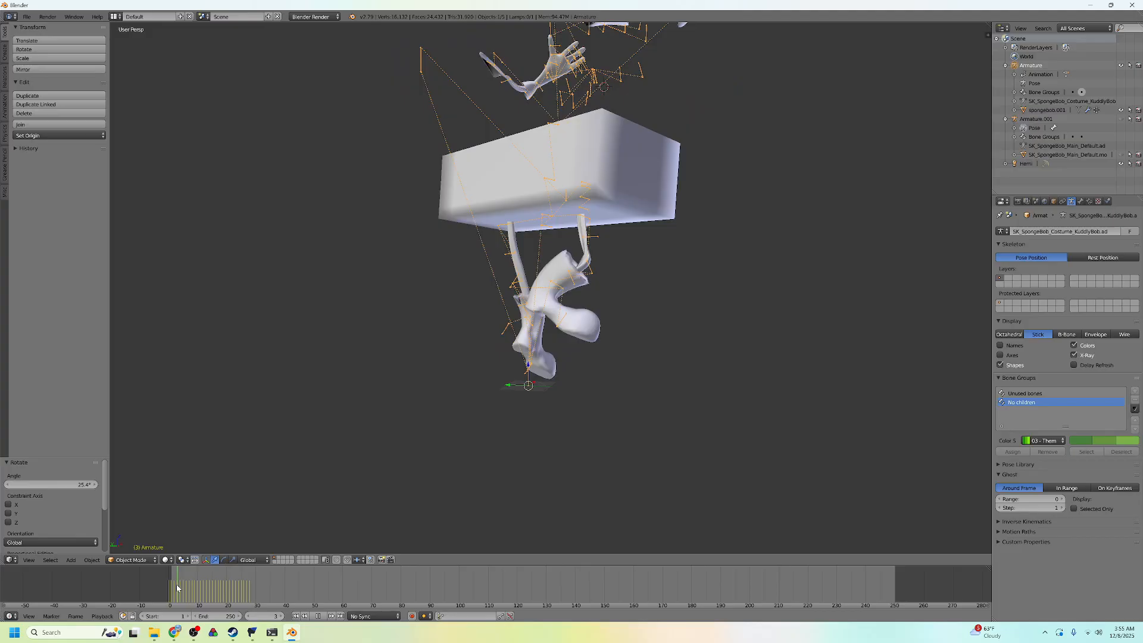
key("alt+a")
middle_click_drag(423, 335, 631, 396)
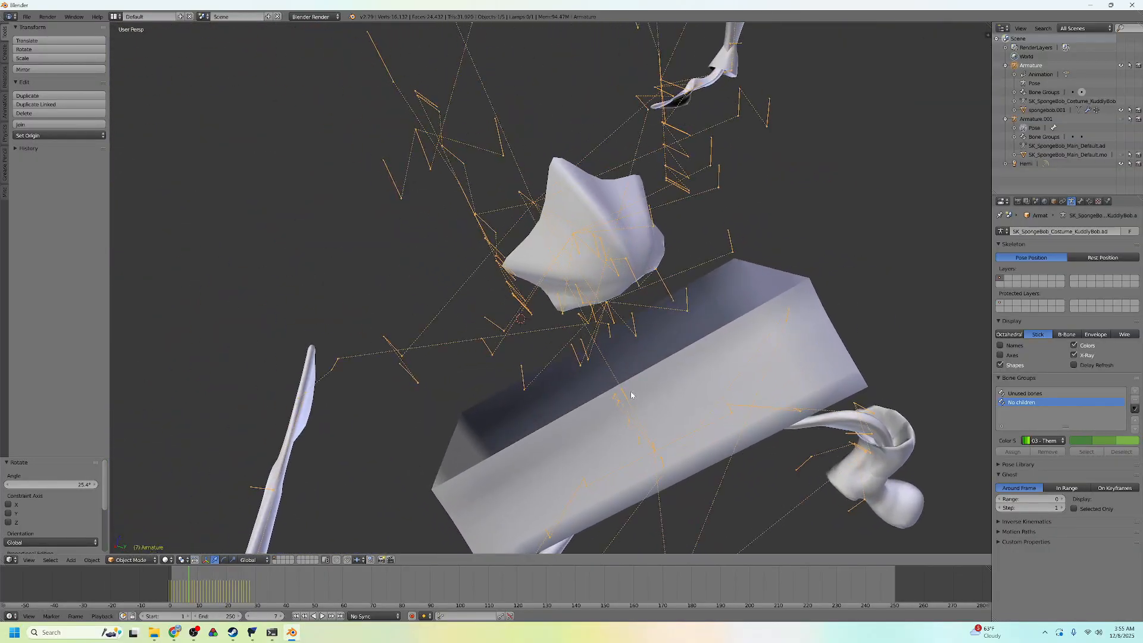
middle_click_drag(648, 314, 605, 273)
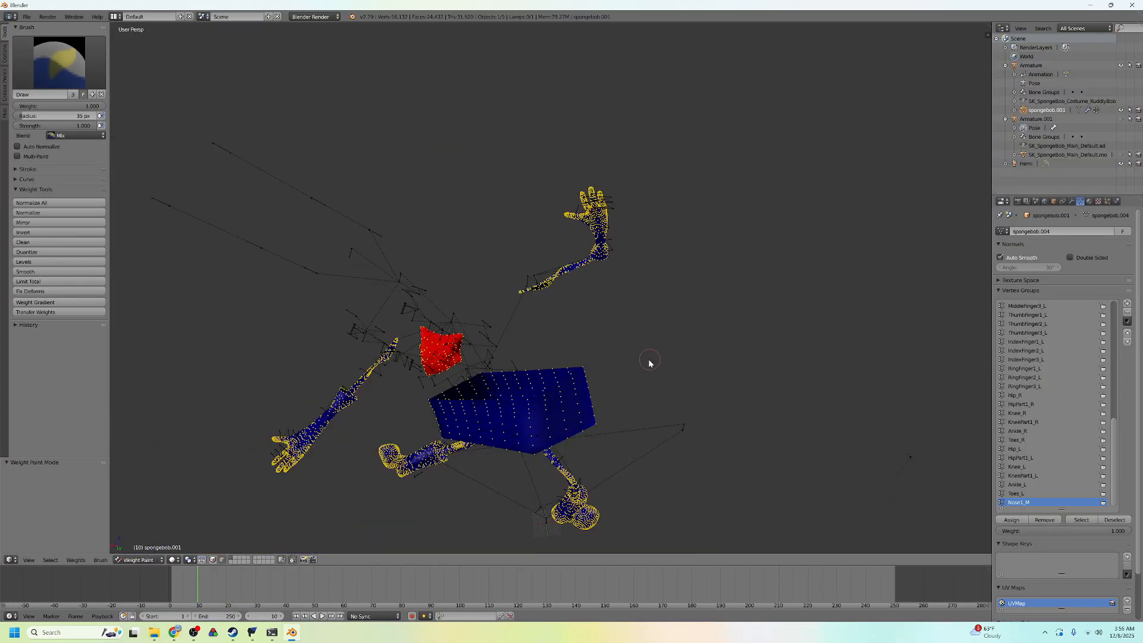
Examine the spongebob.001 mesh in Weight Paint mode with the Nose1_M group while scrubbing and playing the animation.
middle_click_drag(643, 373, 427, 326)
scroll(530, 359, "up", 4)
middle_click_drag(655, 306, 667, 307)
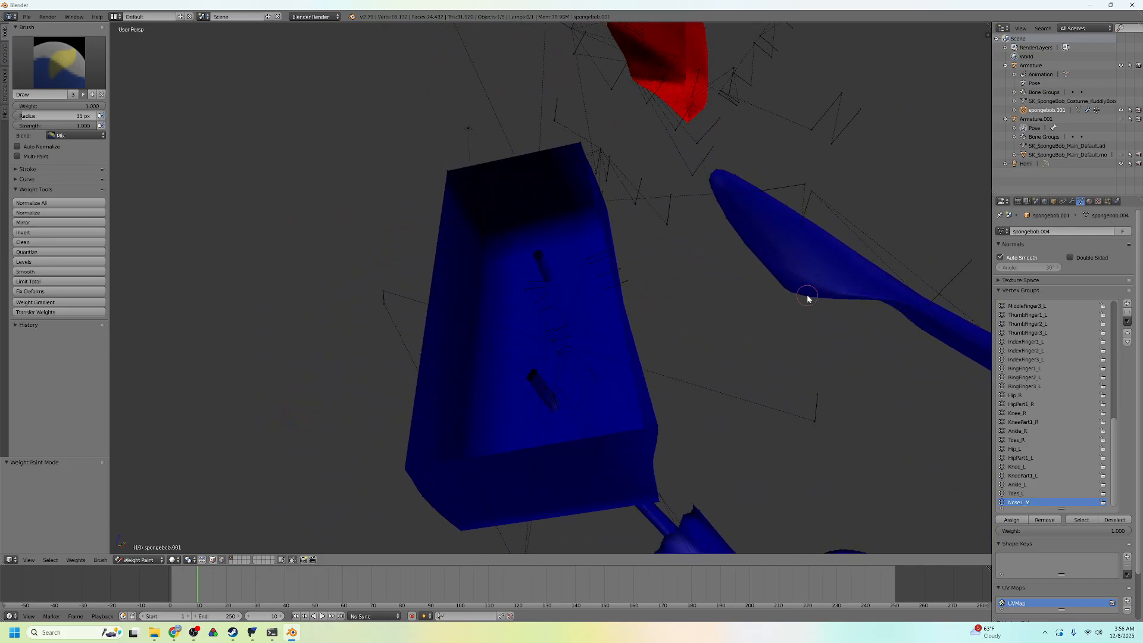
mouse_move(199, 586)
left_mouse_down()
mouse_move(173, 589)
mouse_move(191, 594)
left_mouse_up()
scroll(604, 411, "down", 5)
mouse_move(635, 378)
middle_mouse_down()
mouse_move(578, 373)
mouse_move(611, 399)
mouse_move(571, 391)
mouse_move(533, 403)
middle_mouse_up()
key("alt+a")
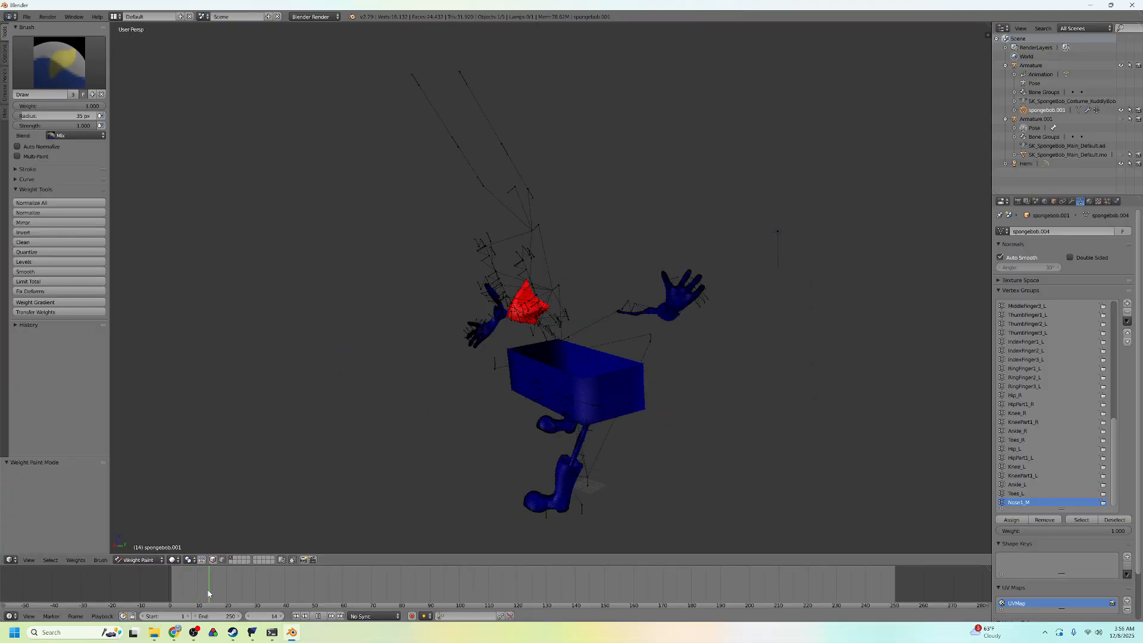
key("alt+a")
mouse_move(581, 472)
middle_mouse_down()
mouse_move(693, 462)
mouse_move(643, 412)
mouse_move(665, 475)
mouse_move(661, 458)
middle_mouse_up()
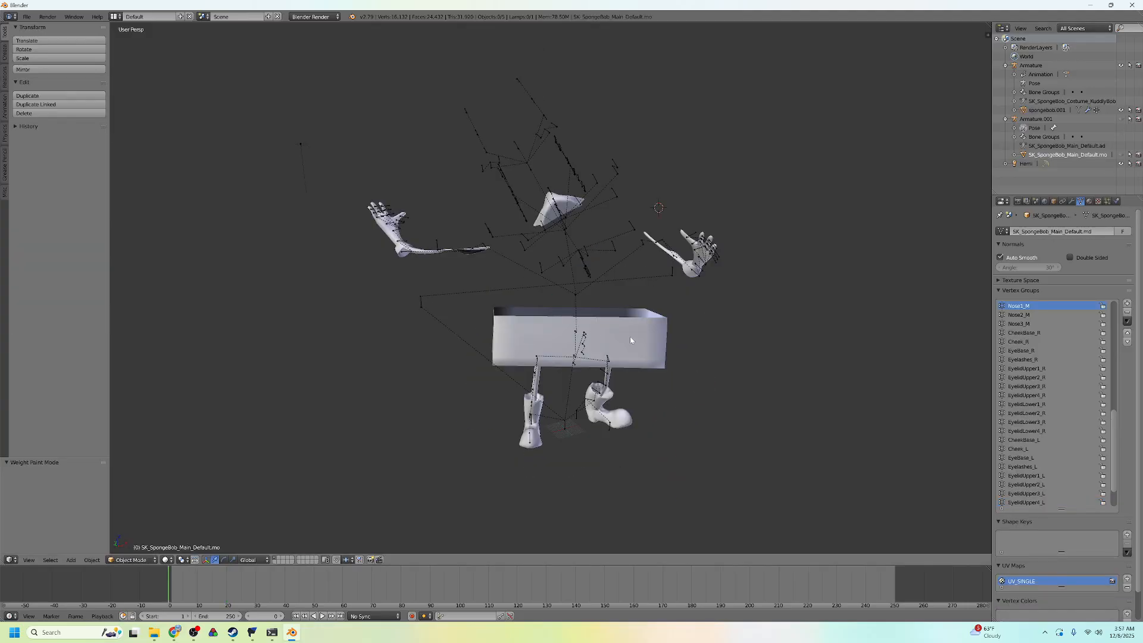
Select the costume's Armature together with the spongebob.001 mesh in Object Mode.
middle_click_drag(631, 339, 657, 346)
right_click(585, 305)
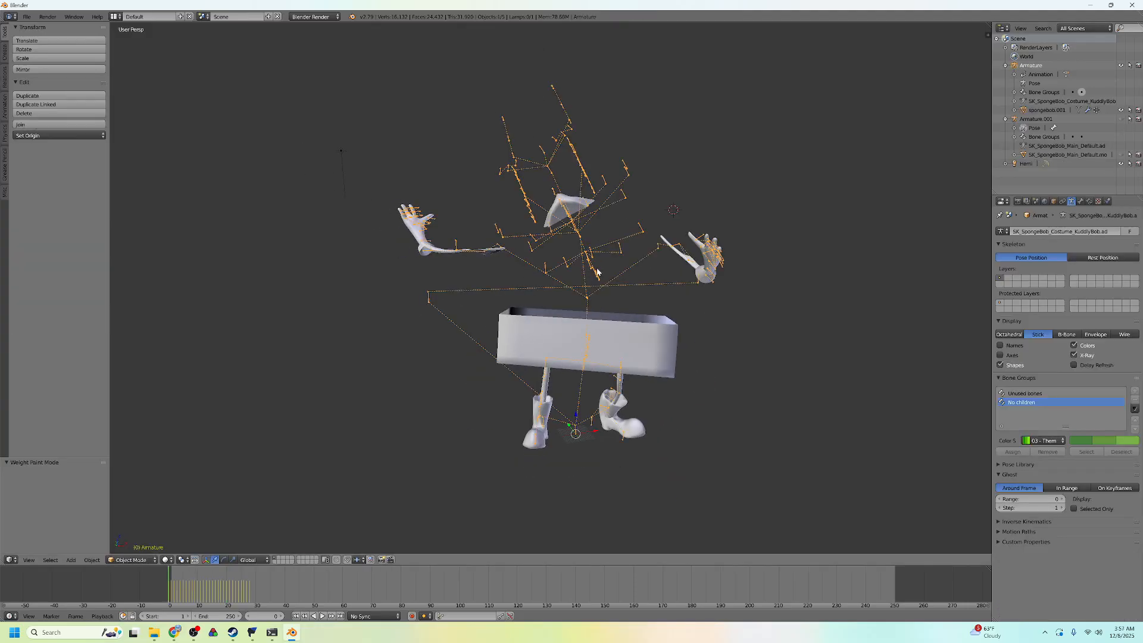
middle_click_drag(669, 278, 548, 219)
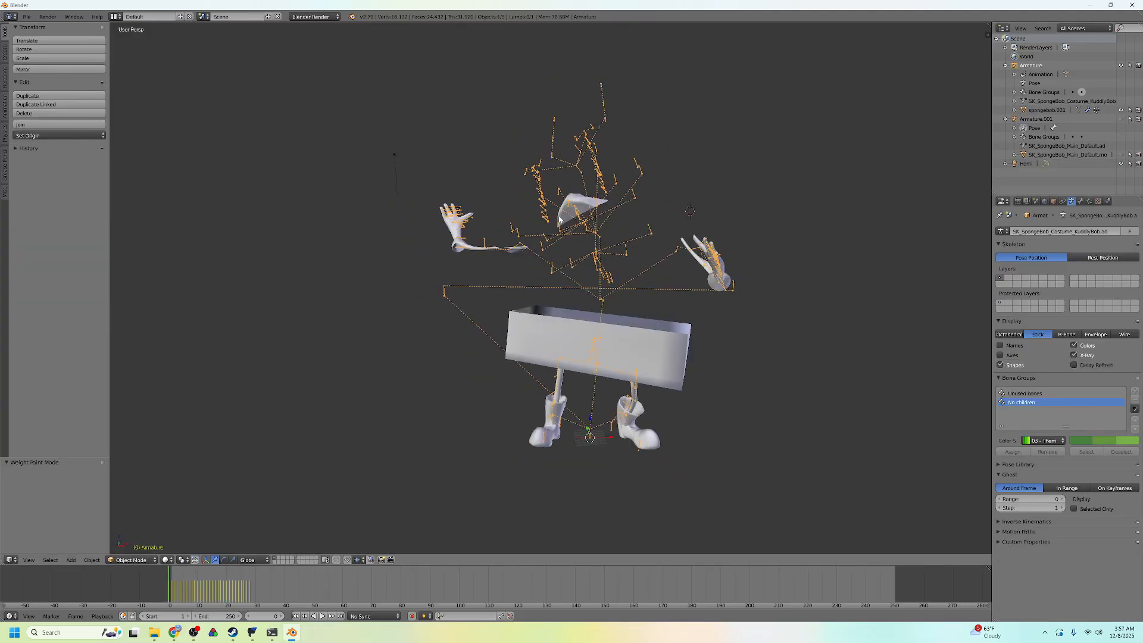
middle_click_drag(675, 237, 1034, 102)
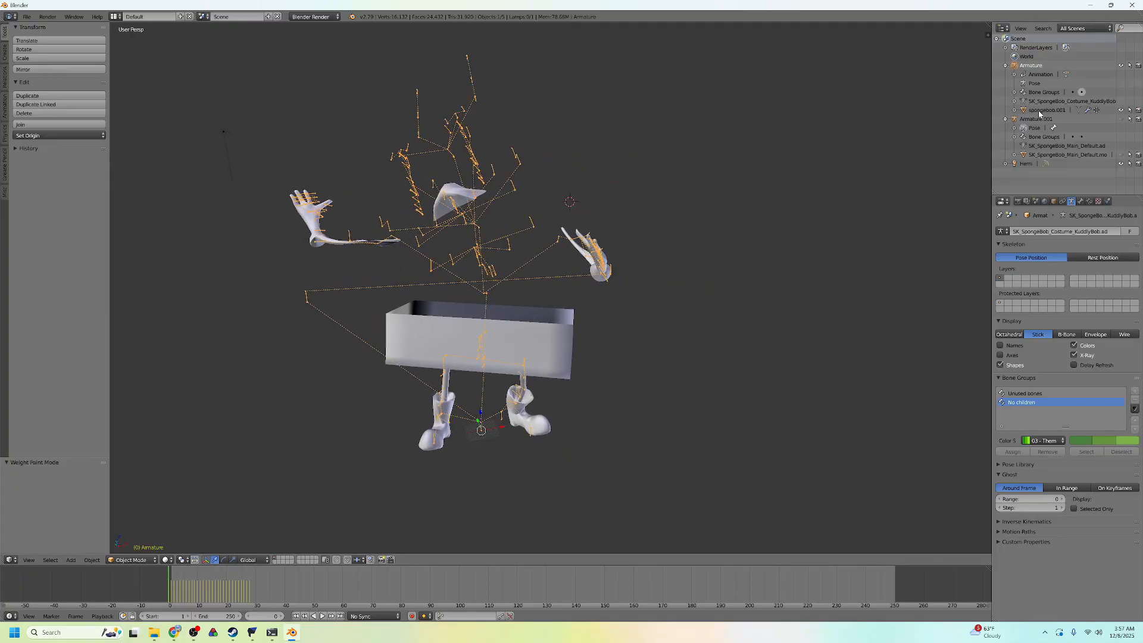
left_click(1046, 110)
middle_click_drag(464, 225, 529, 282)
left_click(138, 559)
left_click(146, 550)
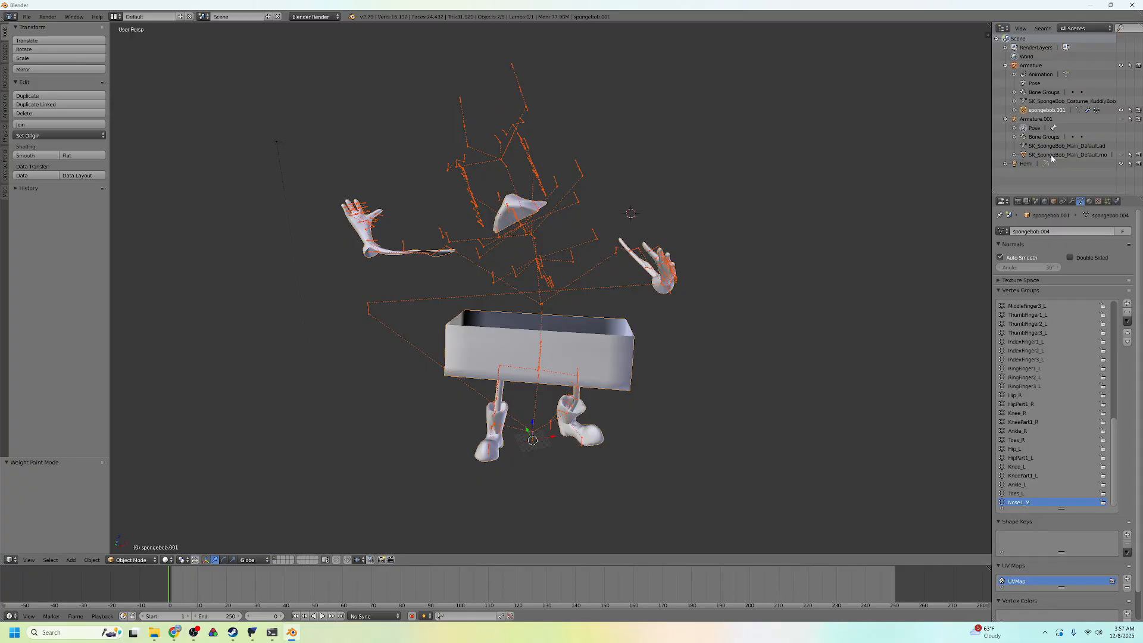
Save the project as MermaidManSpongebob.blend in the MermaidManSpongebob folder.
left_click(26, 18)
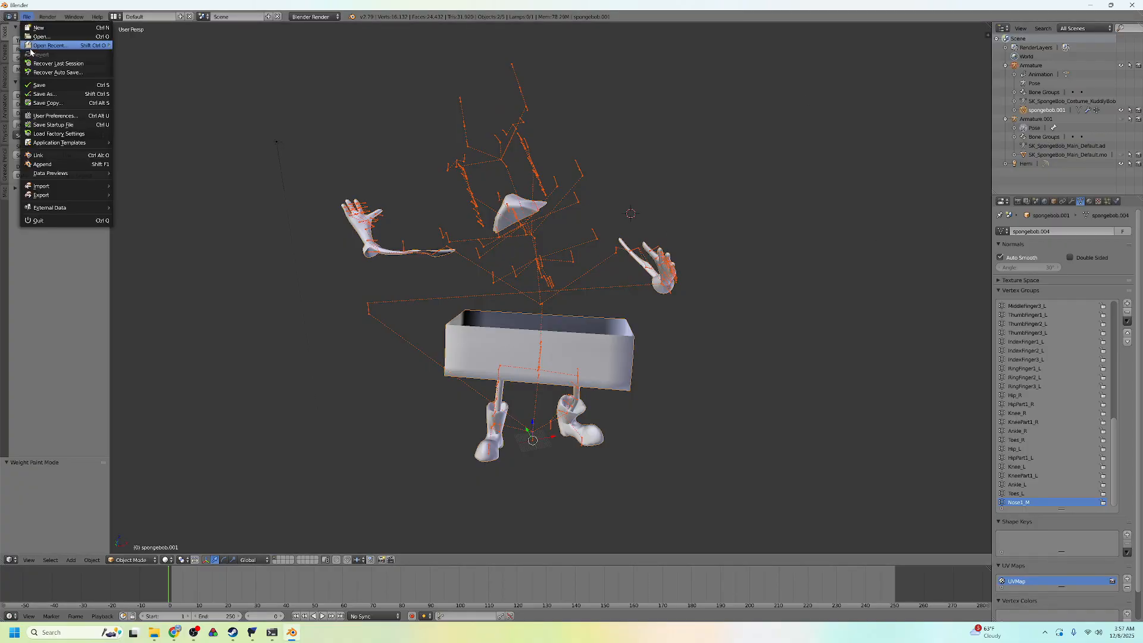
left_click(55, 95)
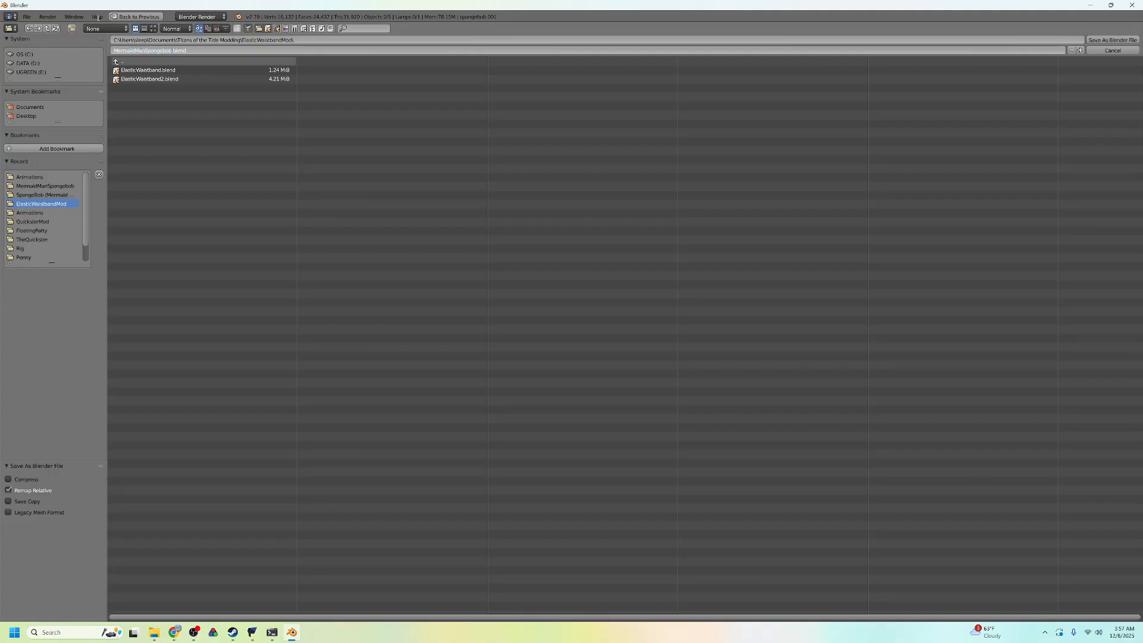
left_click(128, 63)
left_click(155, 124)
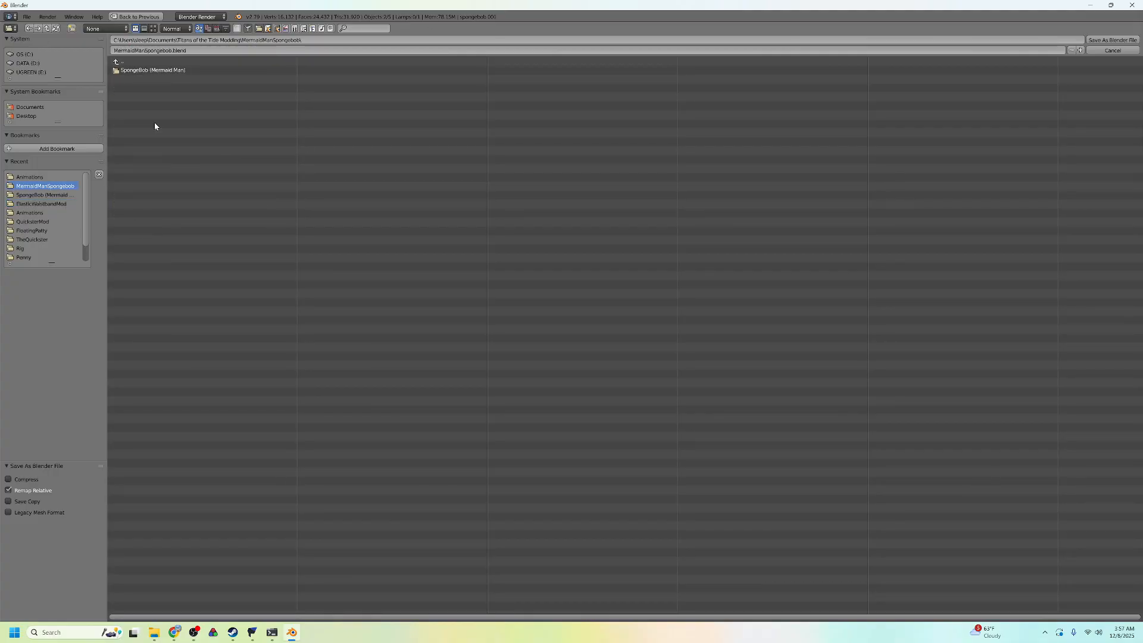
left_click(1105, 40)
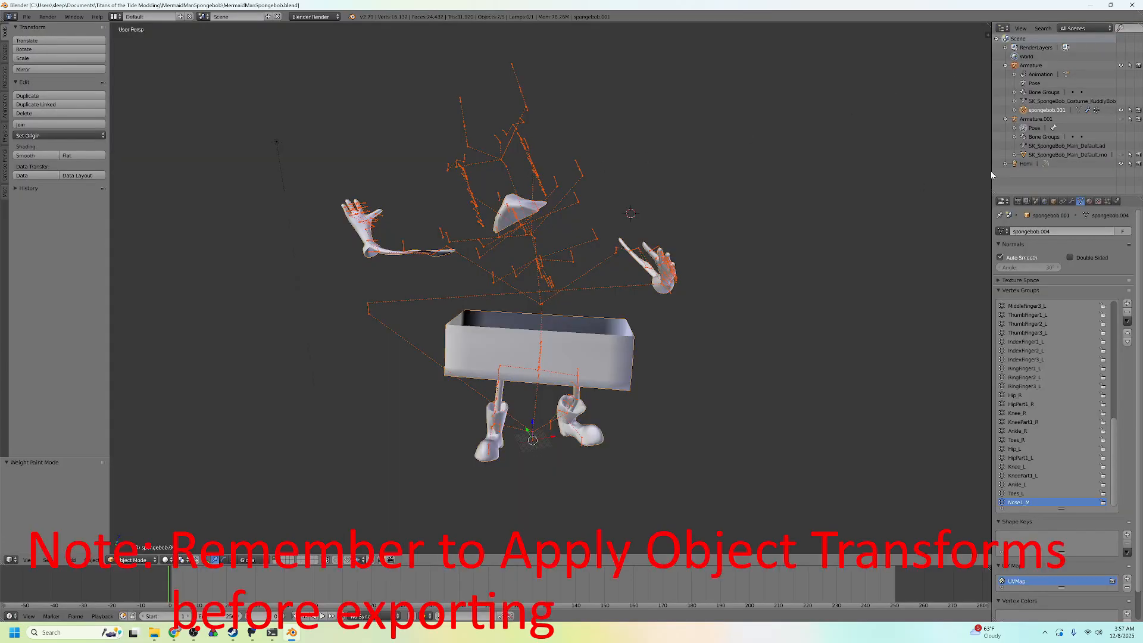
Start an FBX export, and in FModel copy the package name of the SK_SpongeBob_Costume_KuddlyBob mesh from the KuddlyBob costume folder.
left_click(27, 16)
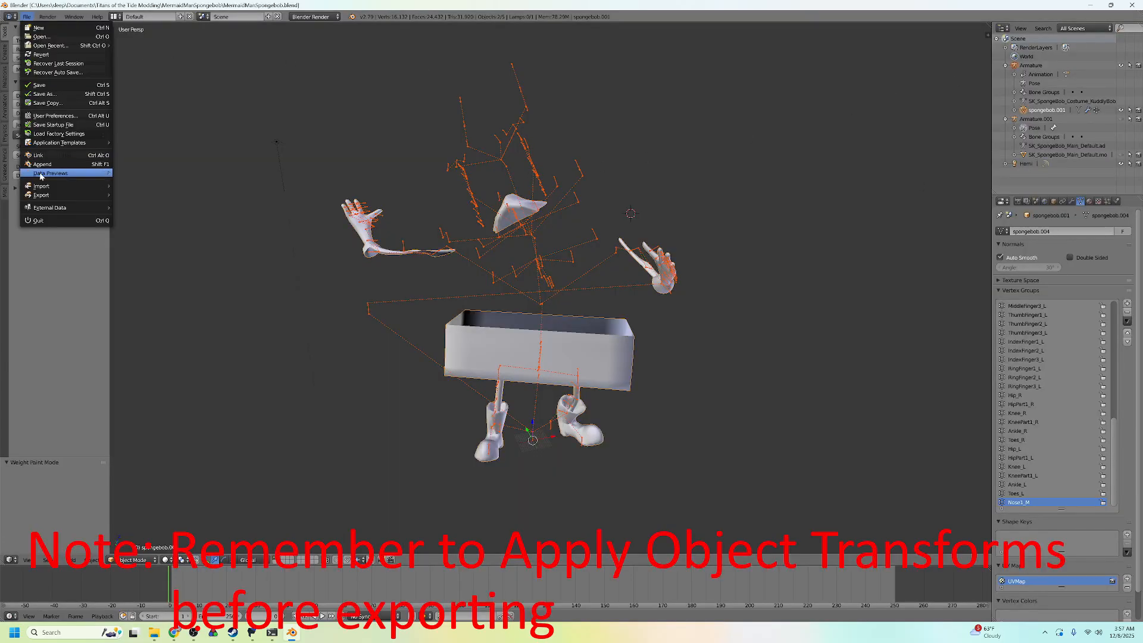
mouse_move(50, 194)
left_click(156, 221)
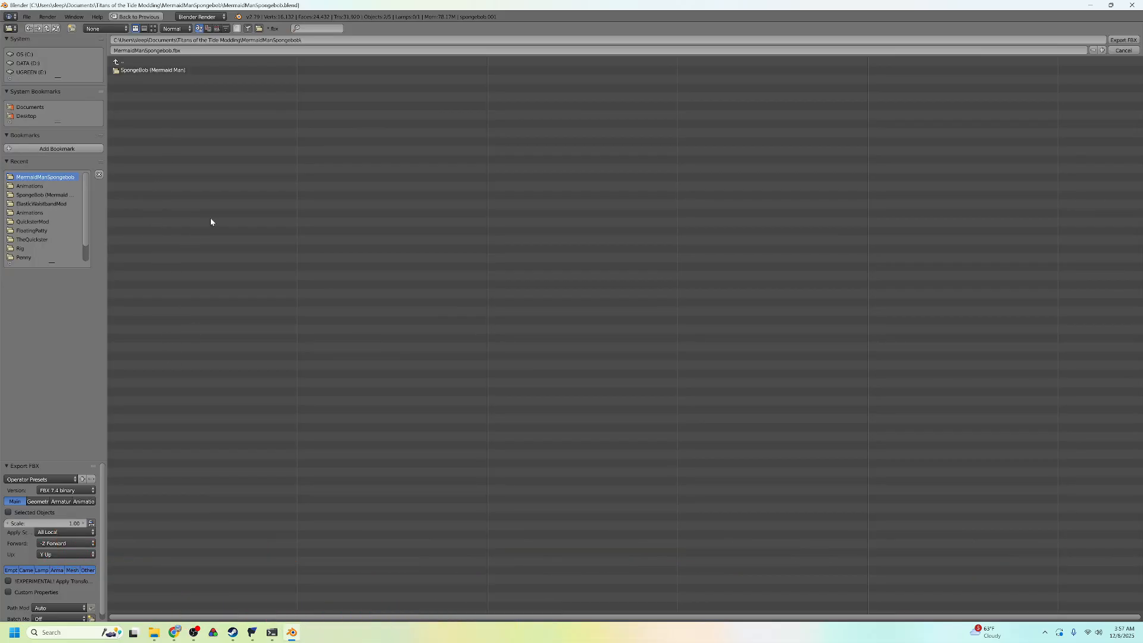
left_click(254, 633)
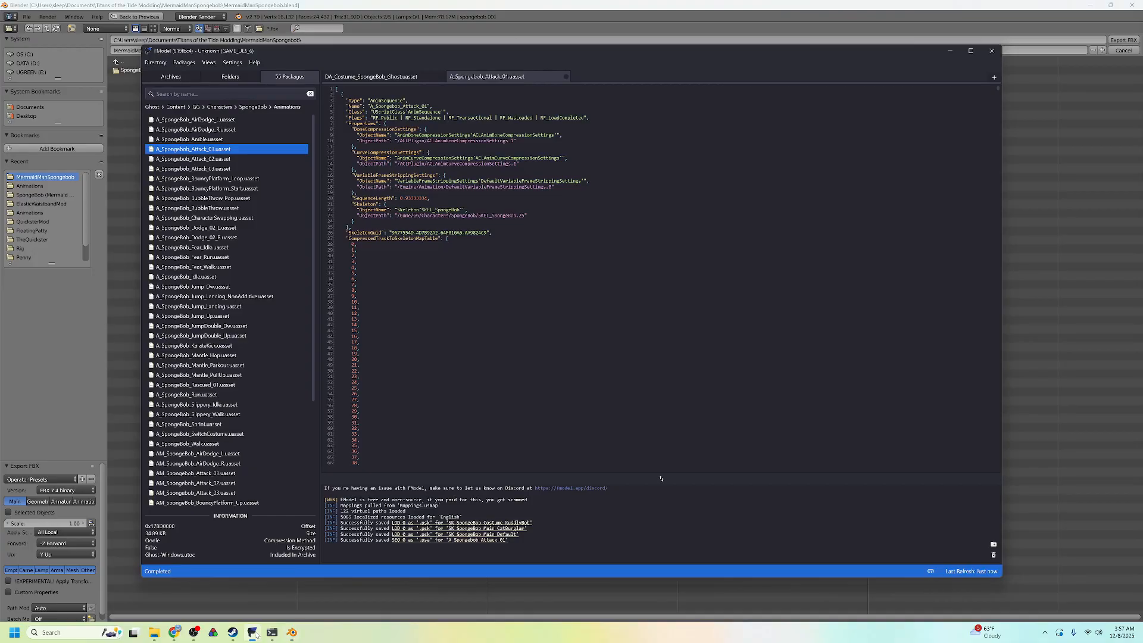
left_click_drag(318, 56, 433, 72)
left_click(346, 93)
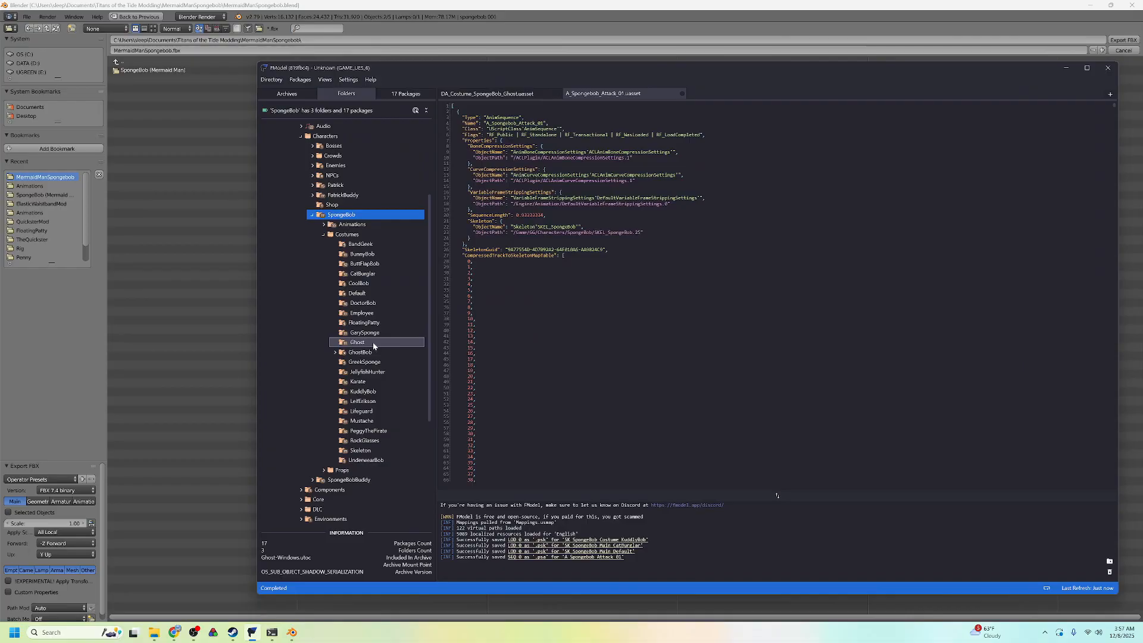
double_click(380, 392)
left_click(321, 197)
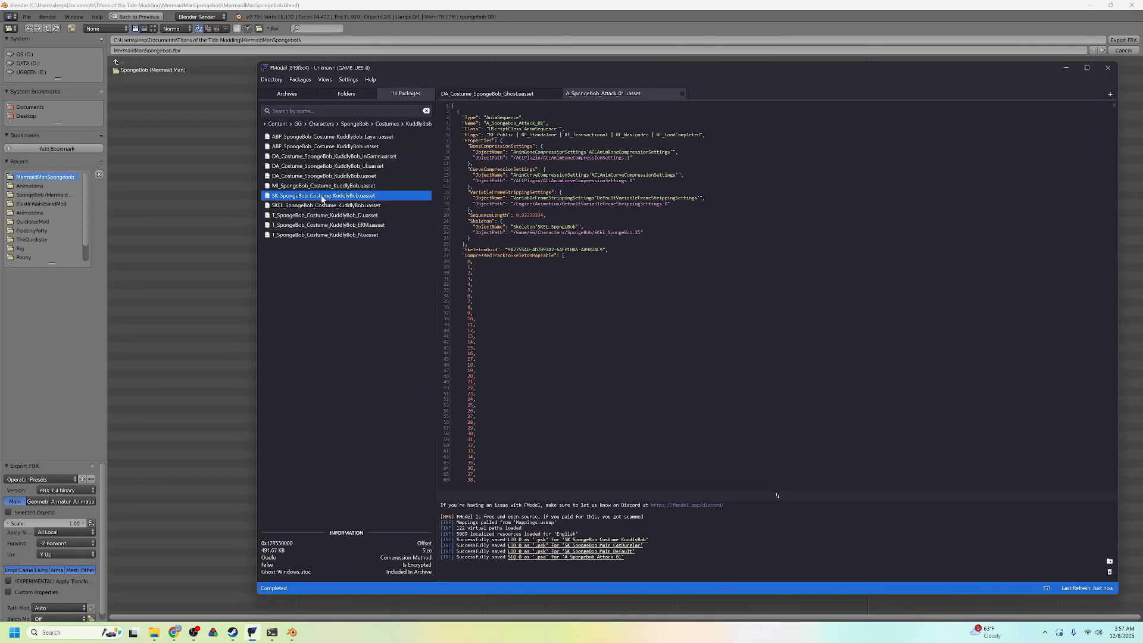
right_click(321, 198)
mouse_move(365, 305)
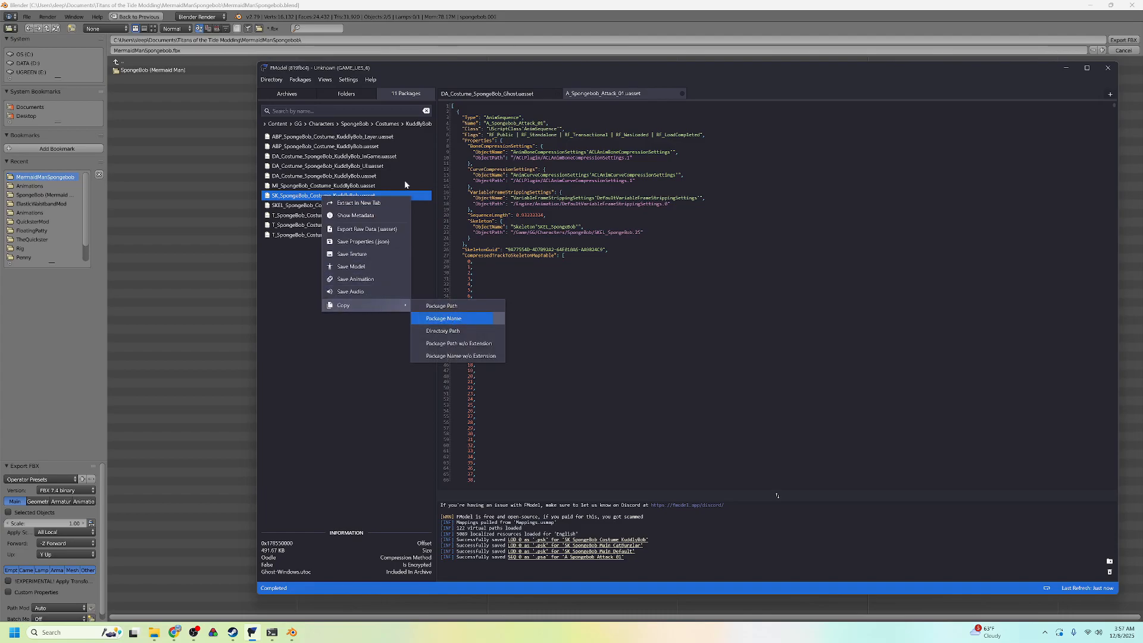
Export only the selected objects at scale 0.01 as SK_SpongeBob_Costume_KuddlyBob.fbx, checking the Add Leaf Bones setting.
left_click(149, 50)
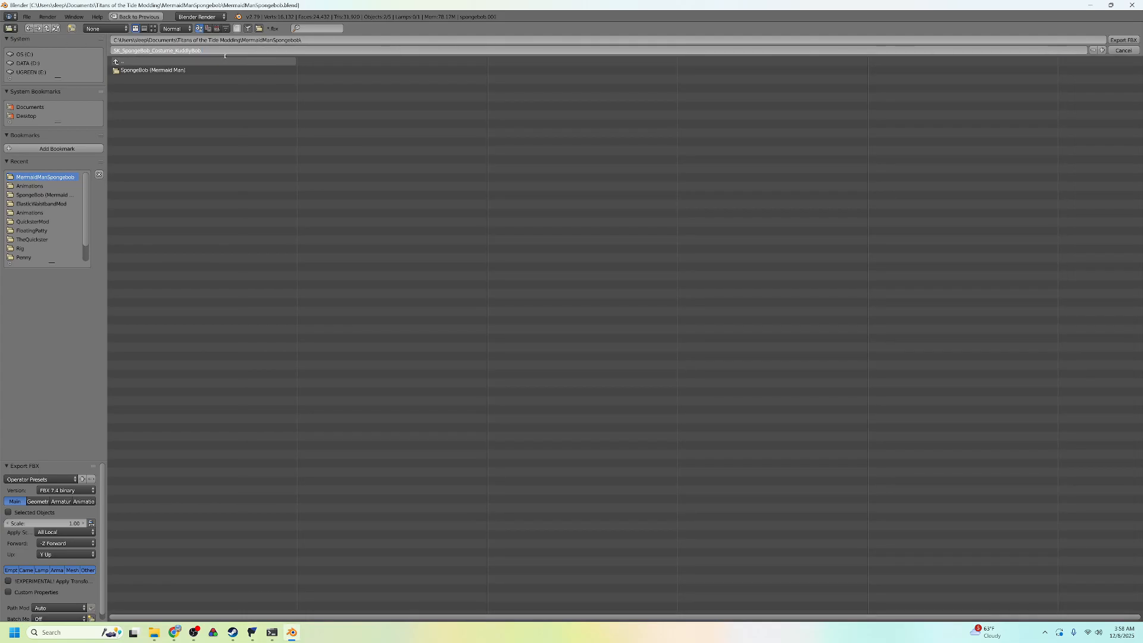
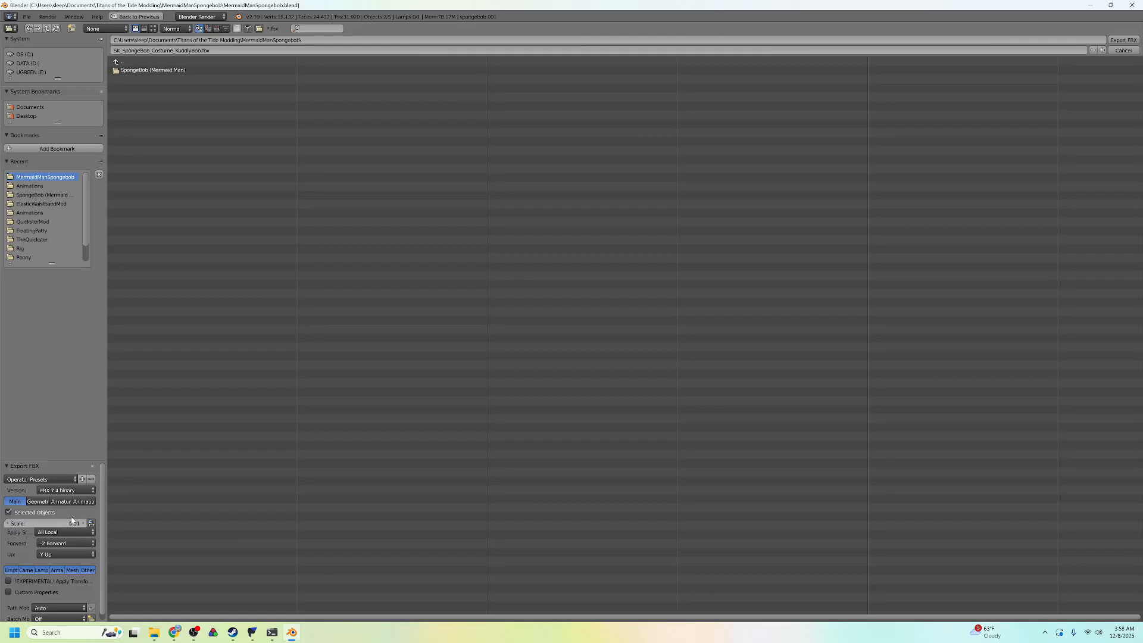
left_click(60, 502)
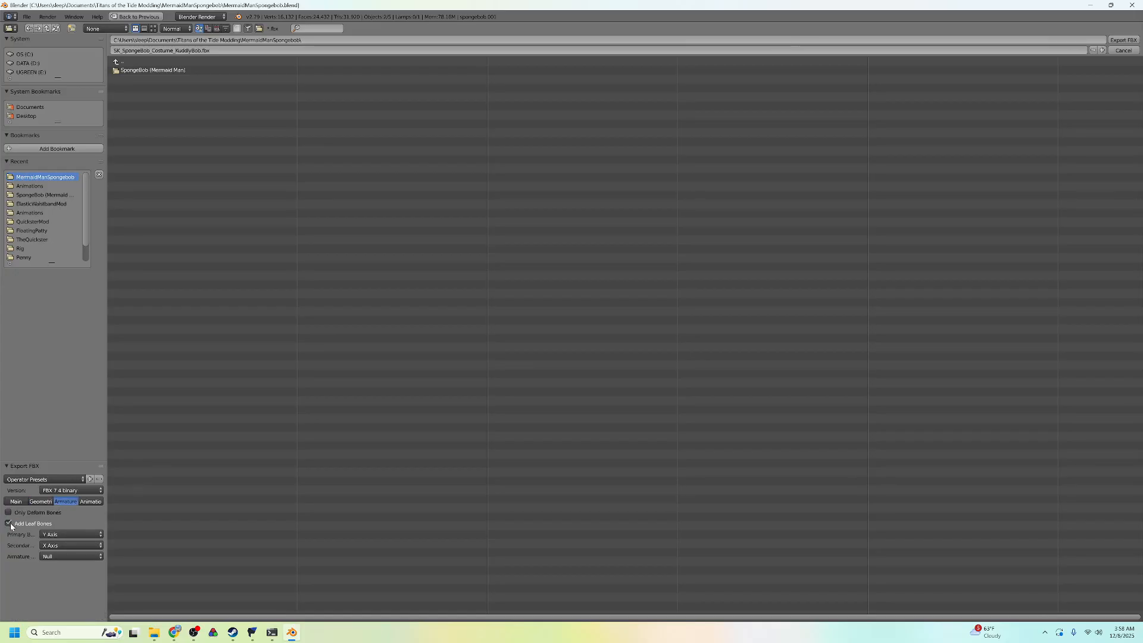
left_click(16, 502)
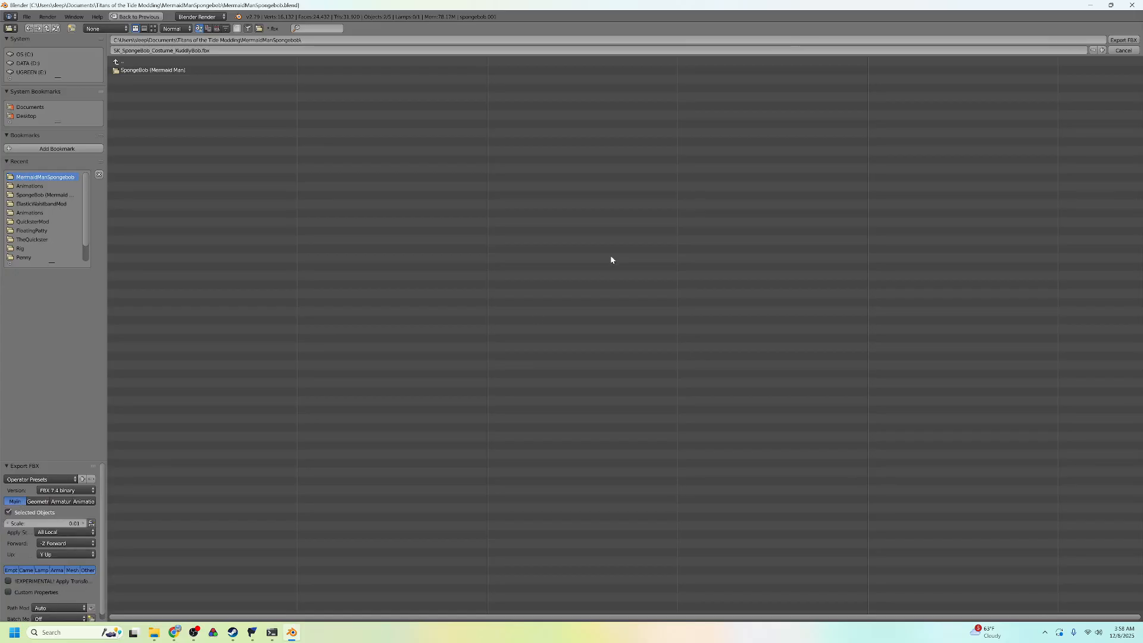
left_click(1123, 41)
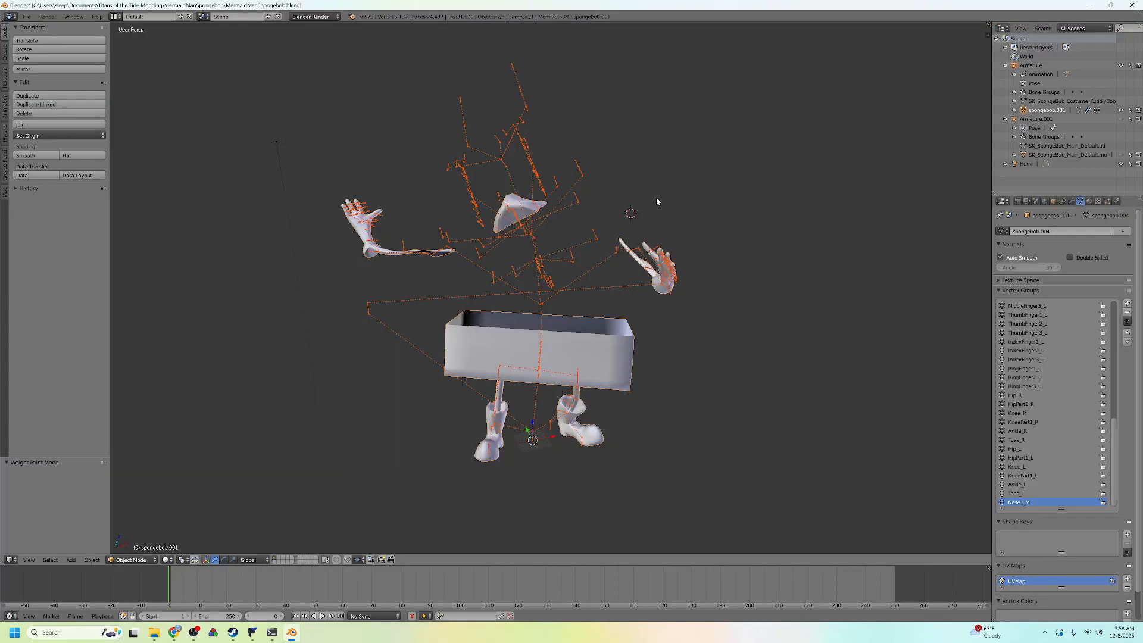
Hide the costume's Armature and spongebob.001 mesh, and show Armature.001 with its SK_SpongeBob_Main_Default mesh.
left_click(1120, 109)
left_click(1120, 65)
left_click(1041, 128)
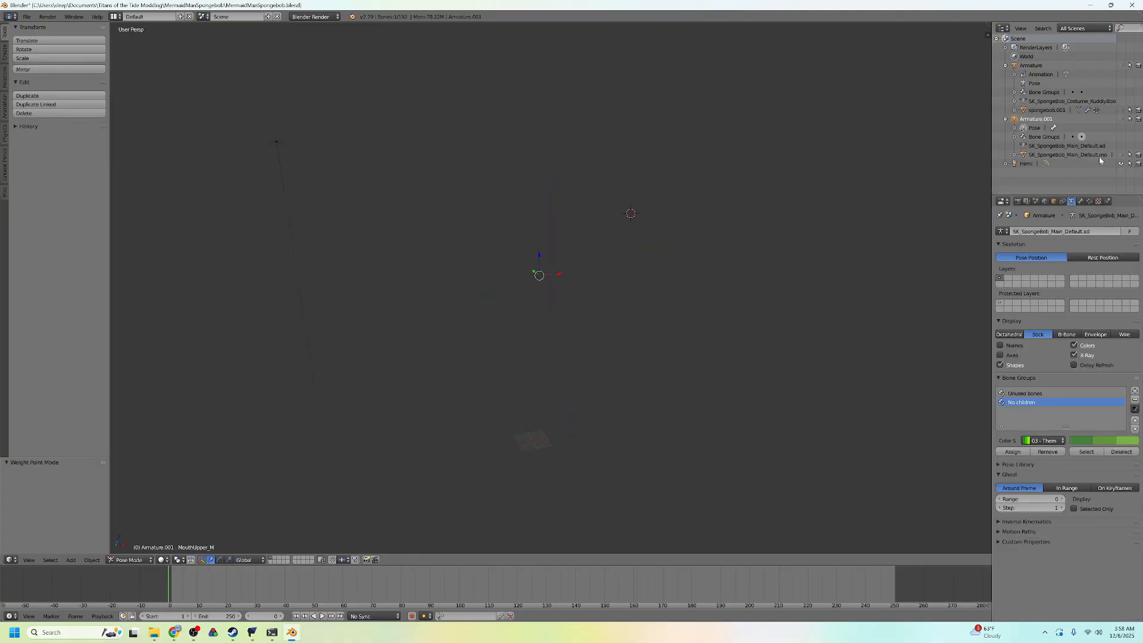
left_click(1121, 154)
left_click(1121, 119)
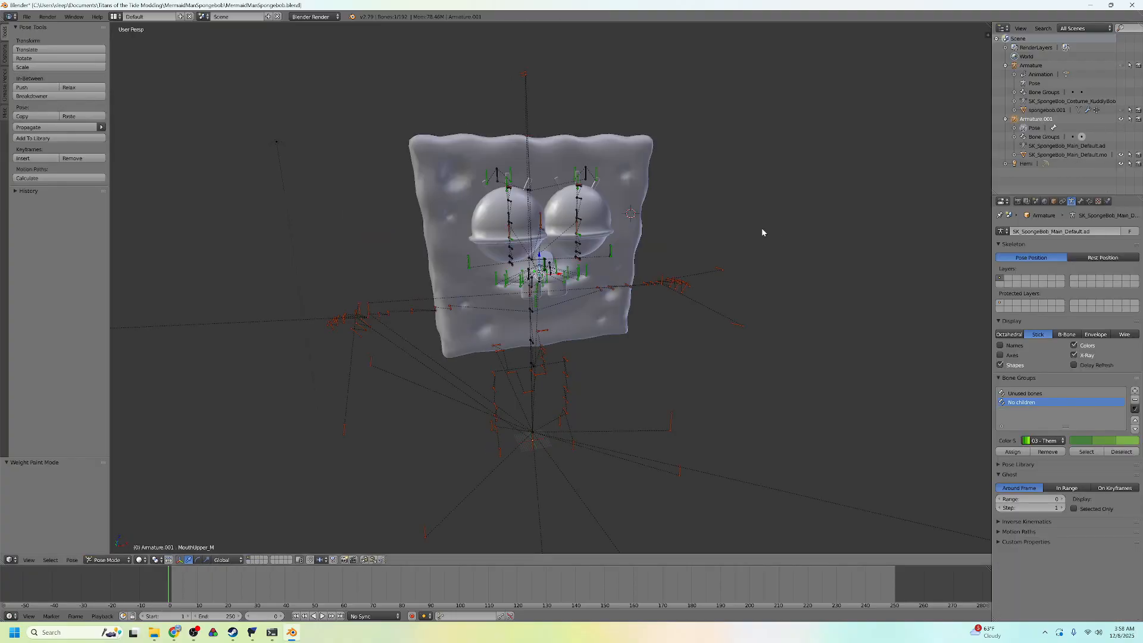
Unhide the costume's Armature and spongebob.001 mesh and delete both from the scene.
left_click(1046, 109)
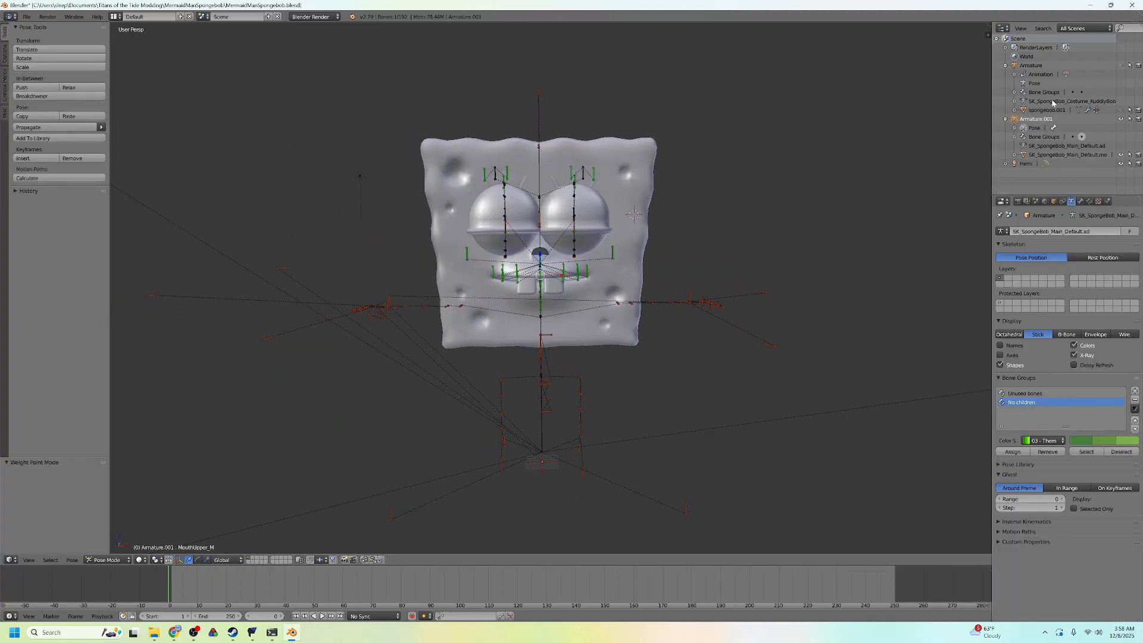
left_click(1120, 65)
left_click(1121, 109)
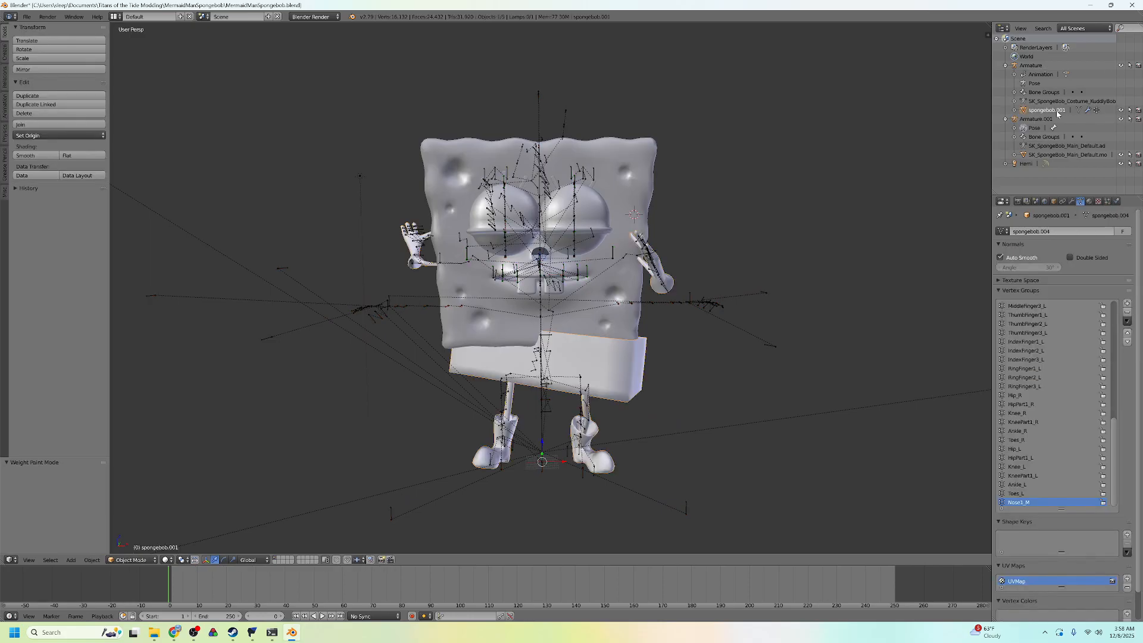
left_click(1036, 66)
key("x")
left_click(836, 181)
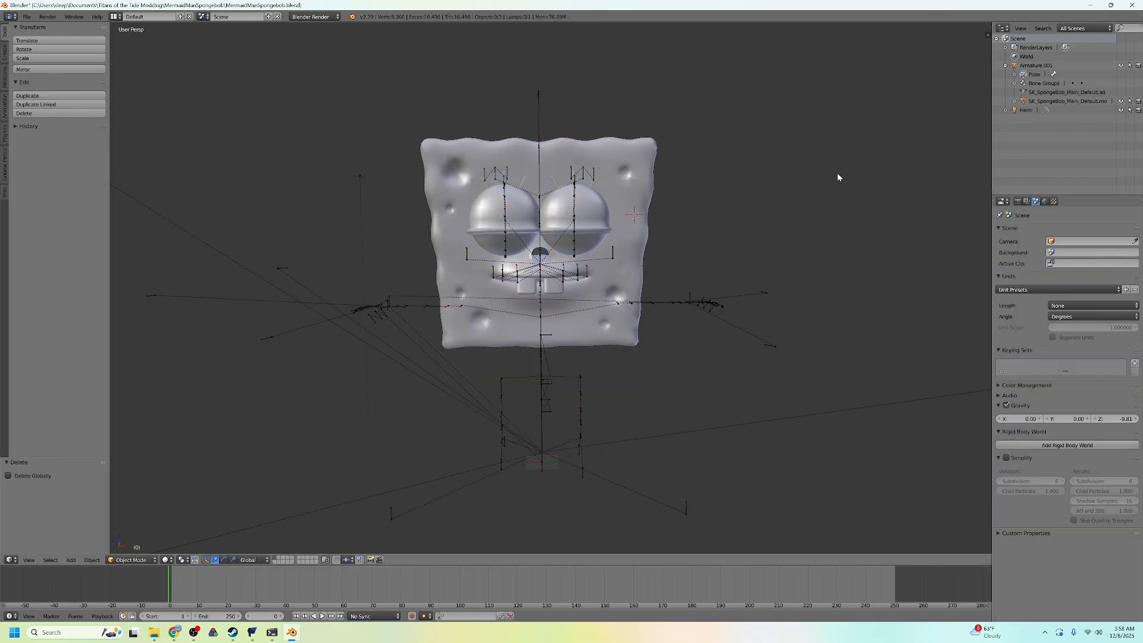
Rename Armature.001 to Armature and select it together with the SK_SpongeBob_Main_Default mesh.
left_click(1059, 100)
middle_click_drag(724, 206, 686, 194)
middle_click_drag(638, 234, 676, 213)
double_click(1047, 65)
left_click_drag(1043, 66, 1087, 67)
key("BackSpace")
key("Return")
mouse_move(713, 217)
middle_mouse_down()
mouse_move(684, 218)
mouse_move(713, 201)
middle_mouse_up()
left_click(1046, 101)
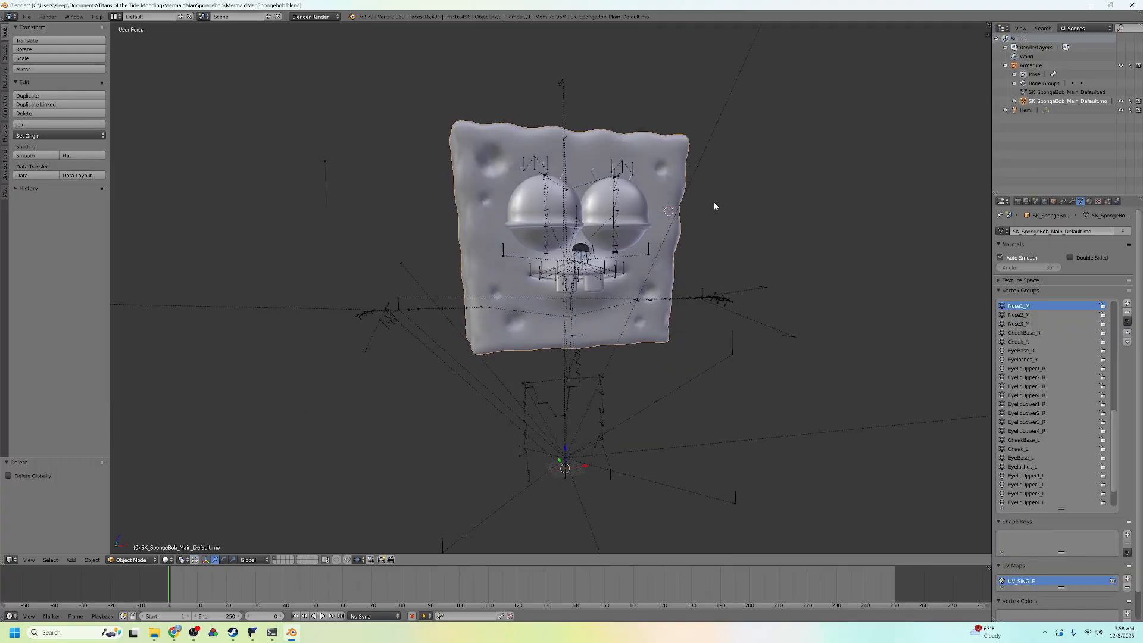
Export only the selected objects at scale 0.01 as SK_SpongeBob_Main_KuddlyBob.fbx in the MermaidManSpongebob folder.
left_click(27, 17)
left_click(27, 17)
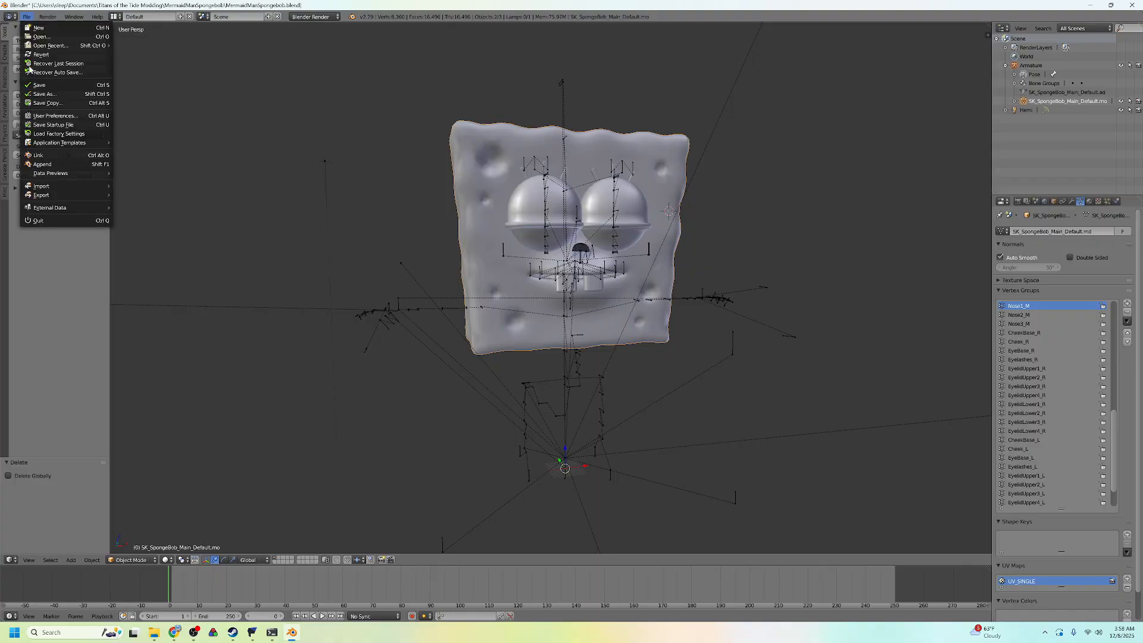
mouse_move(69, 196)
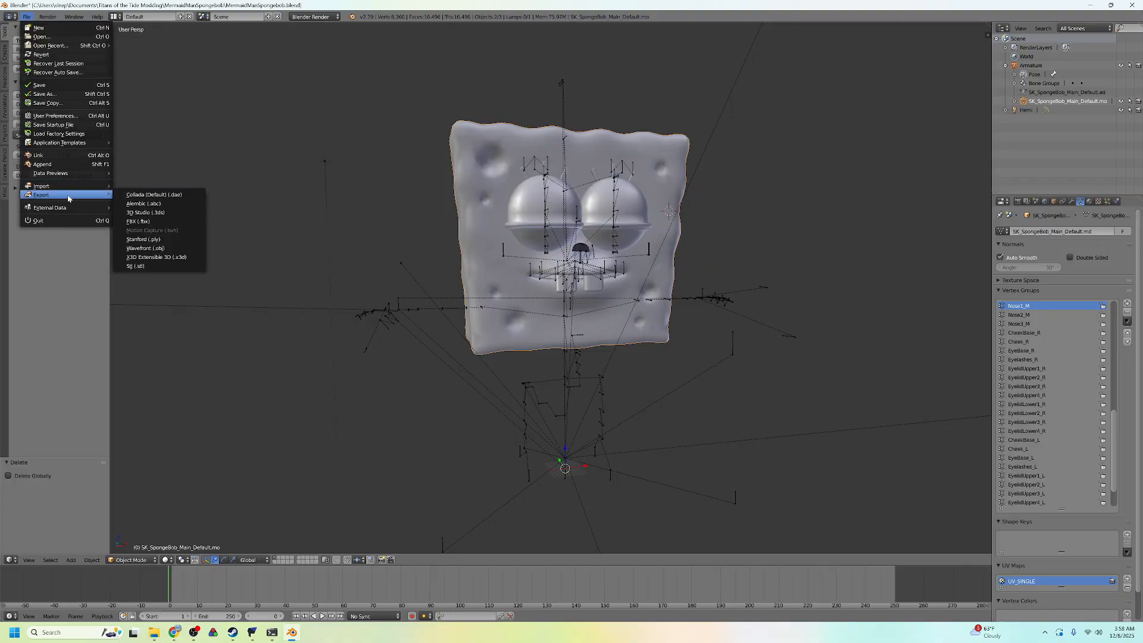
left_click(162, 226)
left_click(199, 50)
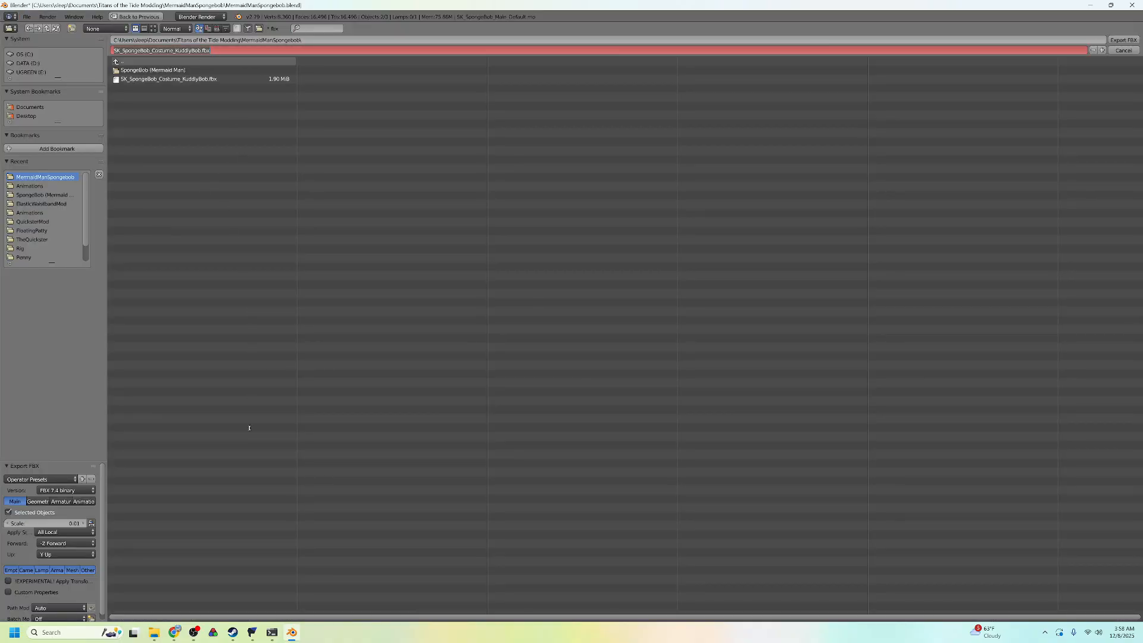
left_click(172, 50)
type("Main")
key("Return")
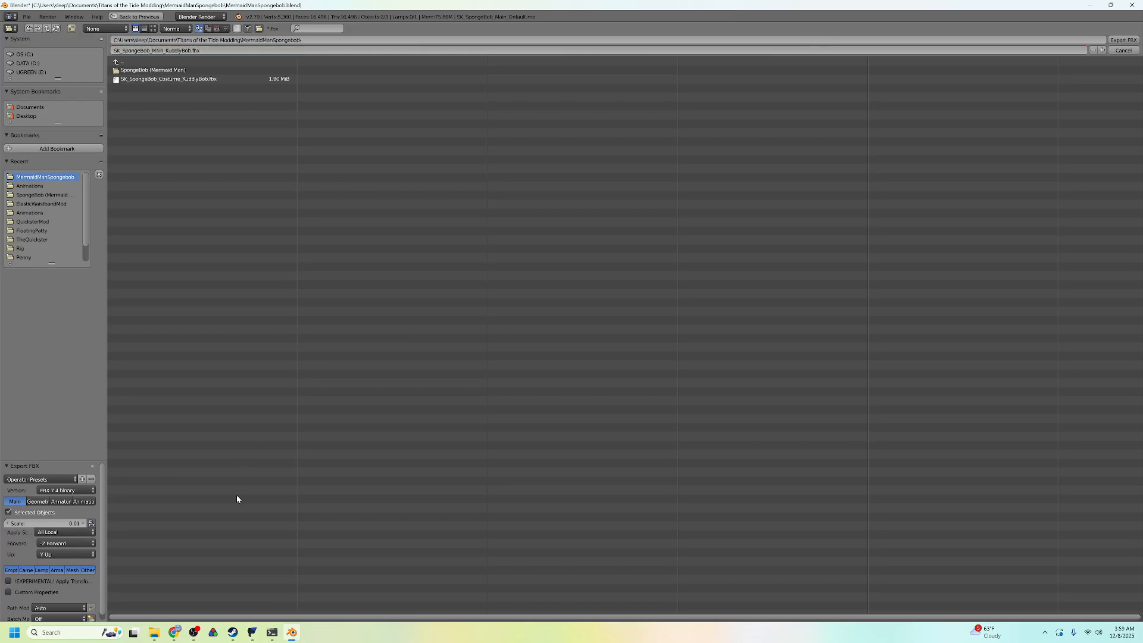
left_click(1123, 40)
Undo the armature rename and the deletion of the costume's armature and mesh, and expand both armature hierarchies.
middle_click_drag(611, 372, 629, 367)
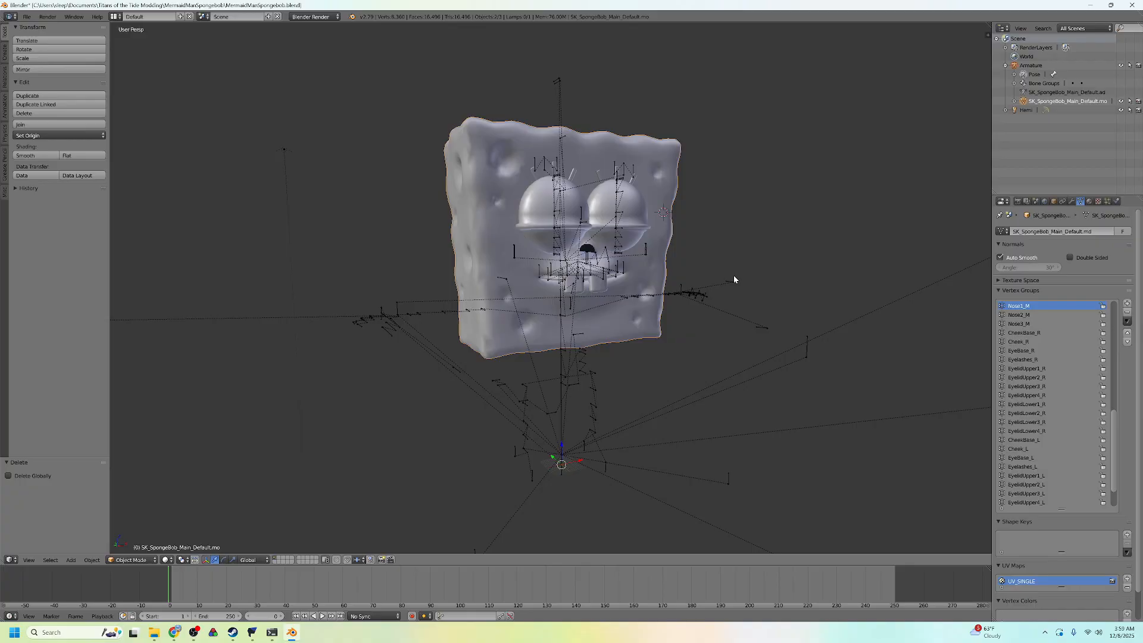
right_click(850, 281)
key("ctrl+Tab")
key("ctrl+z")
key("ctrl+z")
key("ctrl+z")
key("ctrl+z")
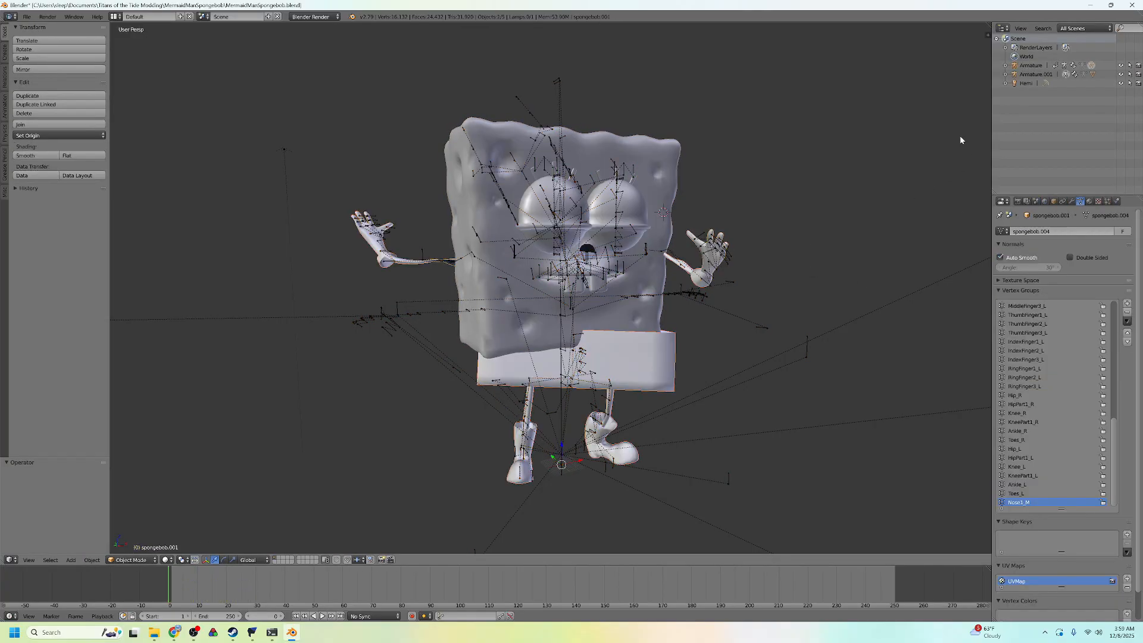
left_click(1006, 74)
left_click(1005, 65)
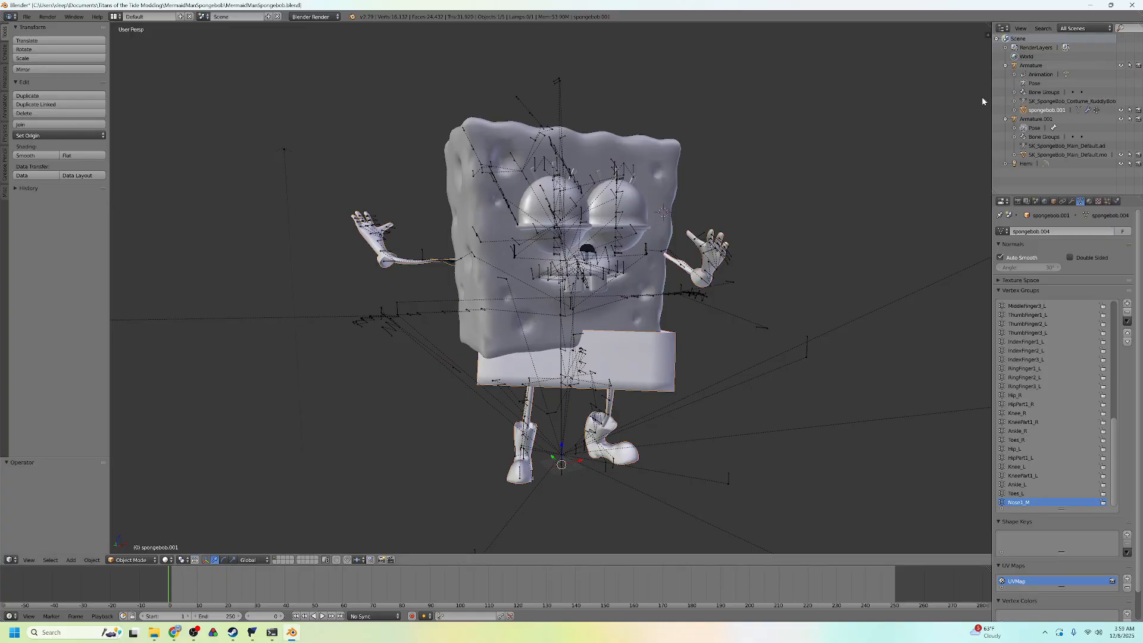
Hide the SK_SpongeBob_Main_Default mesh and Armature.001, and examine the costume's glove and arm geometry up close.
mouse_move(791, 267)
middle_mouse_down()
mouse_move(771, 277)
mouse_move(788, 262)
middle_mouse_up()
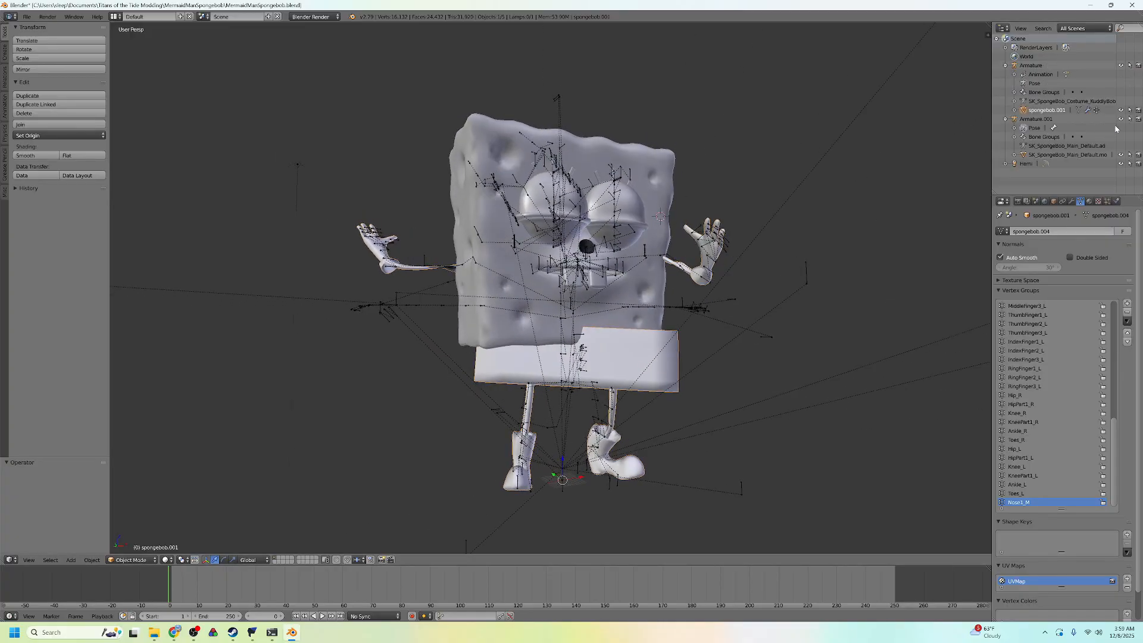
left_click(1121, 154)
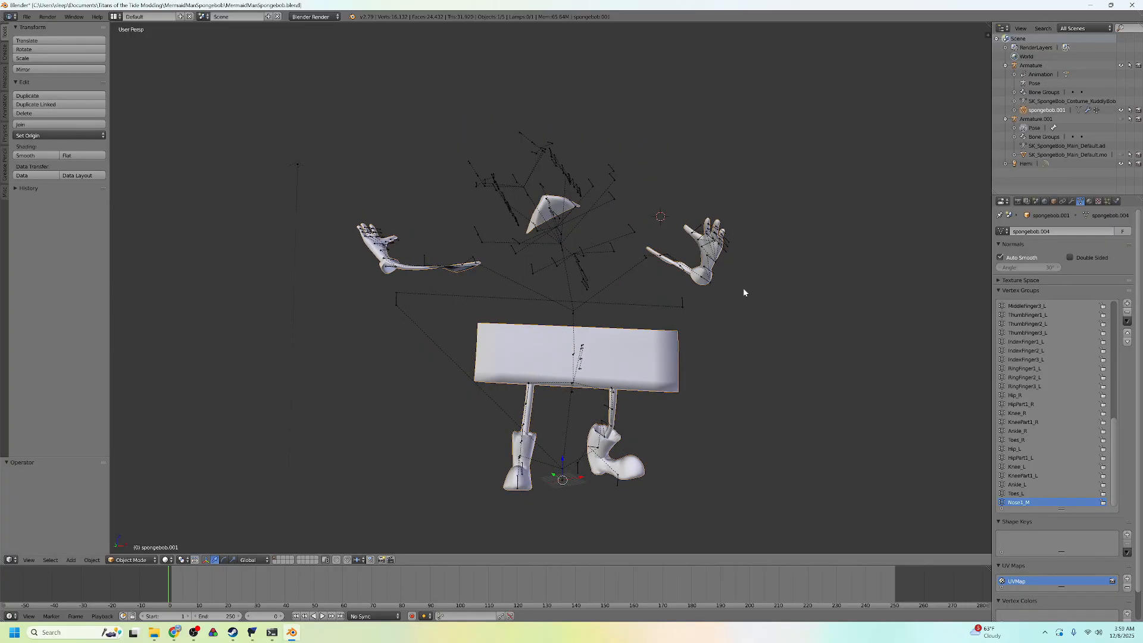
middle_click_drag(876, 247, 503, 356)
scroll(504, 356, "up", 6)
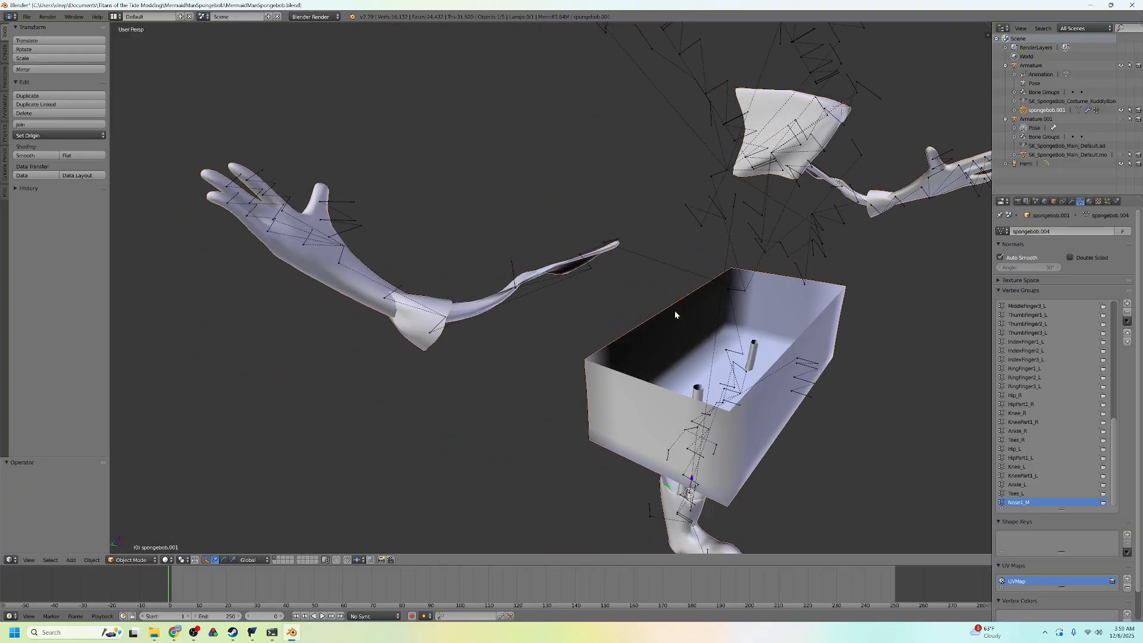
middle_click_drag(510, 318, 454, 366)
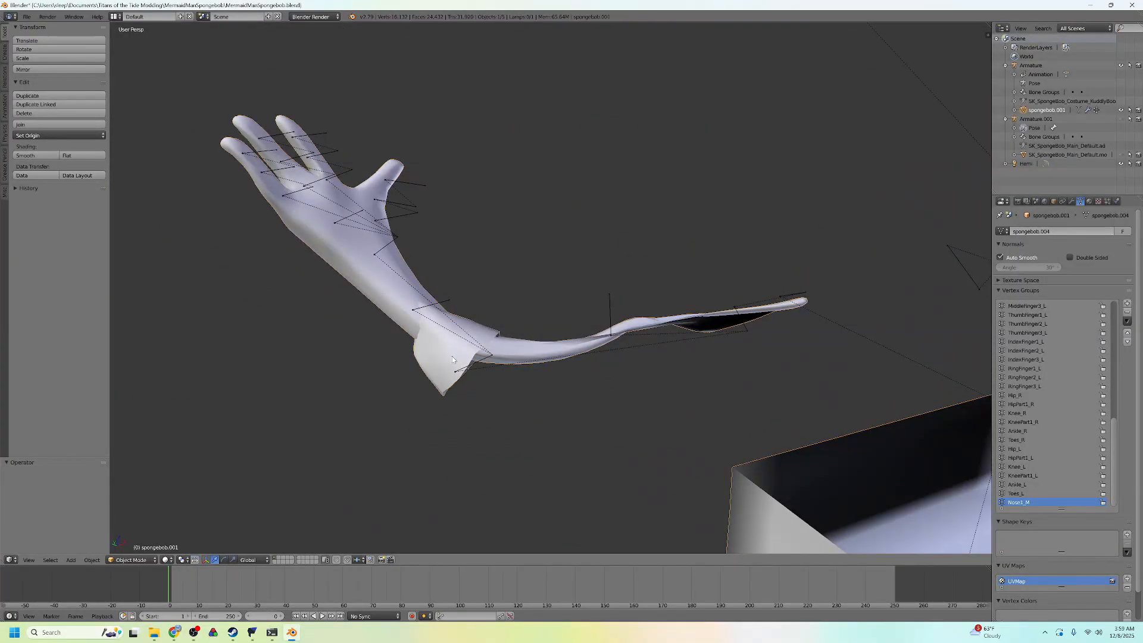
Preview the costume's animation on the timeline and return to frame 0.
left_click(178, 589)
scroll(521, 340, "down", 6)
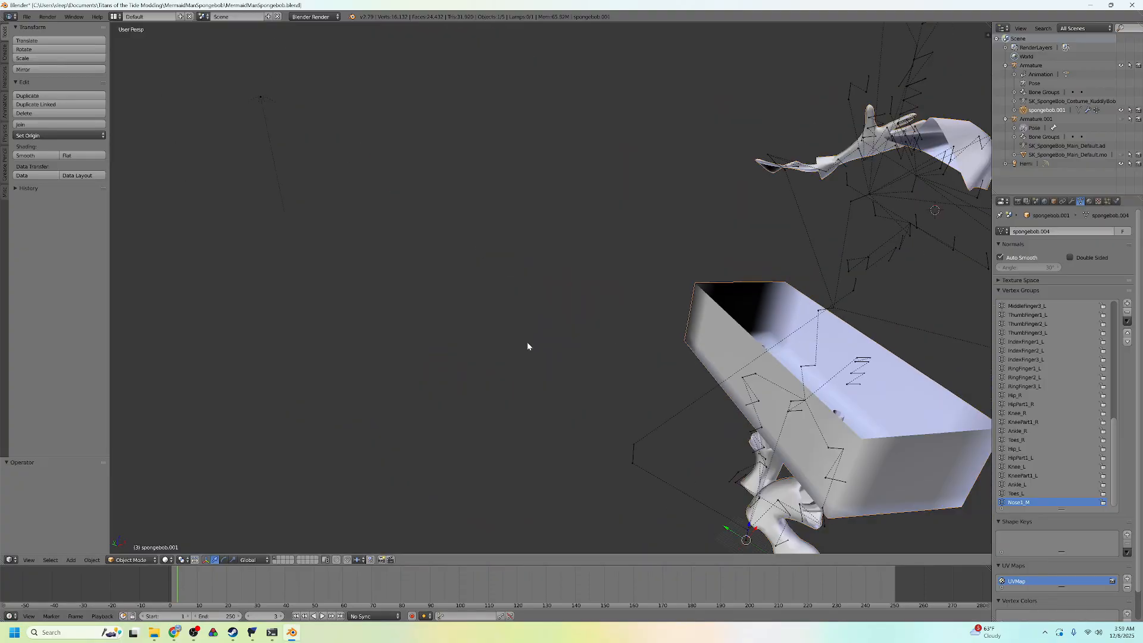
middle_click_drag(661, 351, 604, 347)
key("alt+a")
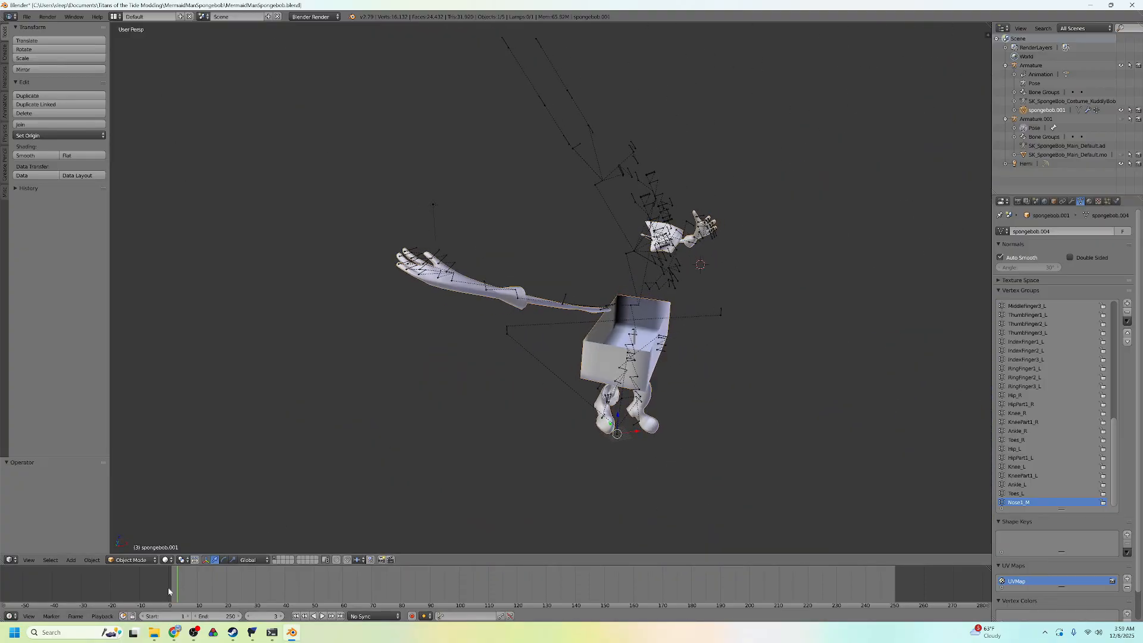
mouse_move(187, 587)
left_mouse_down()
mouse_move(216, 586)
mouse_move(167, 577)
left_mouse_up()
middle_click_drag(694, 388, 633, 374, "shift")
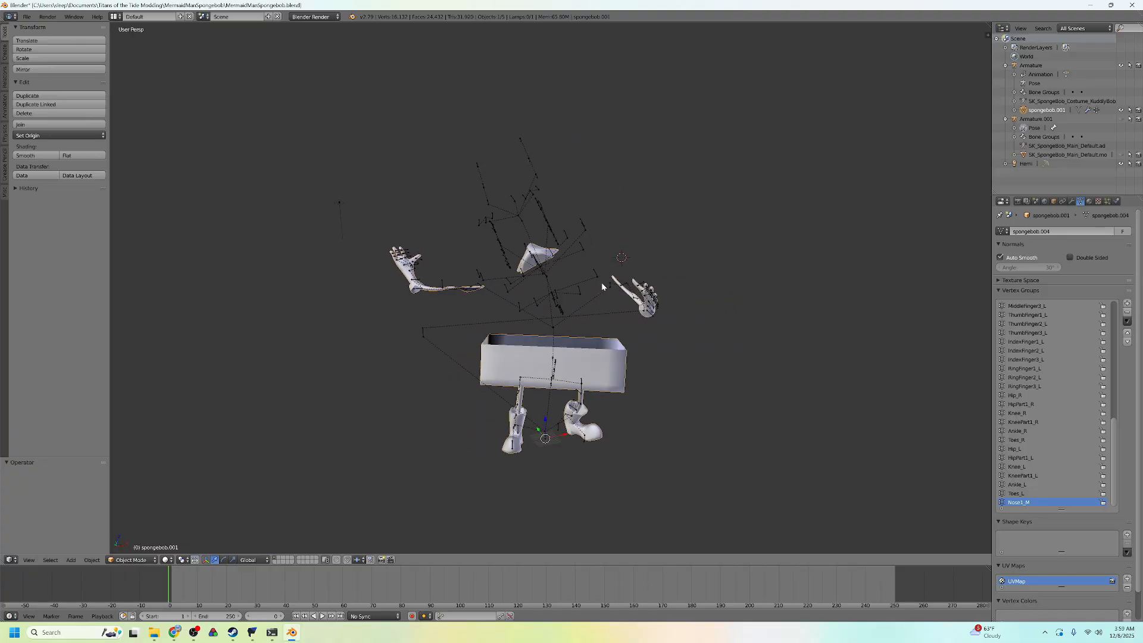
Save the project over the existing MermaidManSpongebob.blend file.
right_click(549, 284)
right_click(595, 359)
key("ctrl+s")
left_click(545, 236)
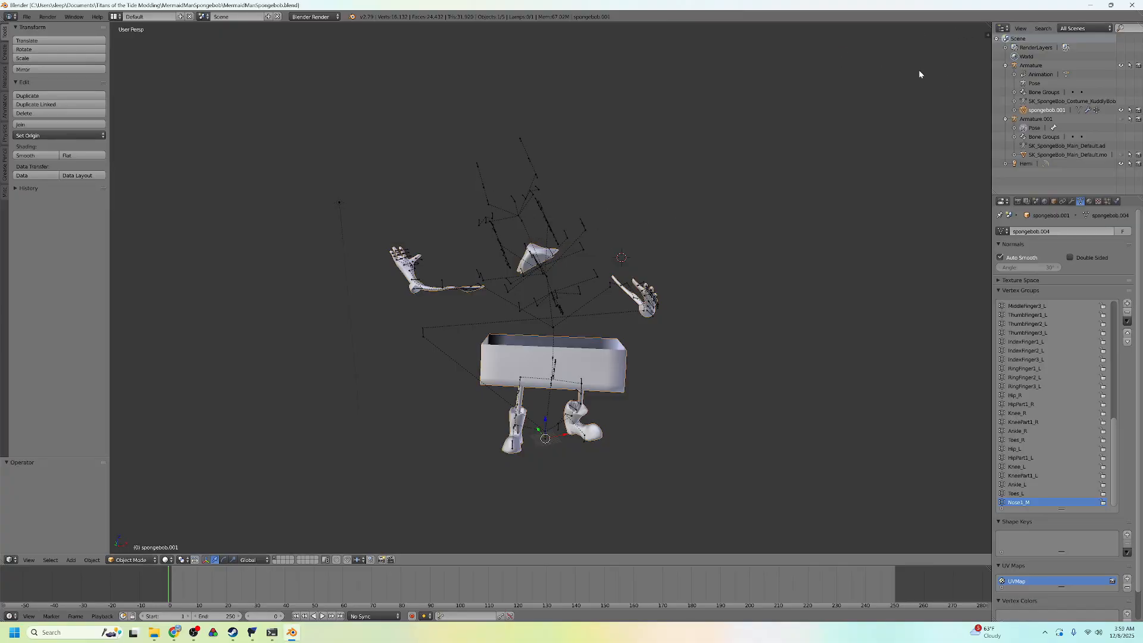
Minimize the Blender, FModel, console and web browser windows.
left_click(1091, 5)
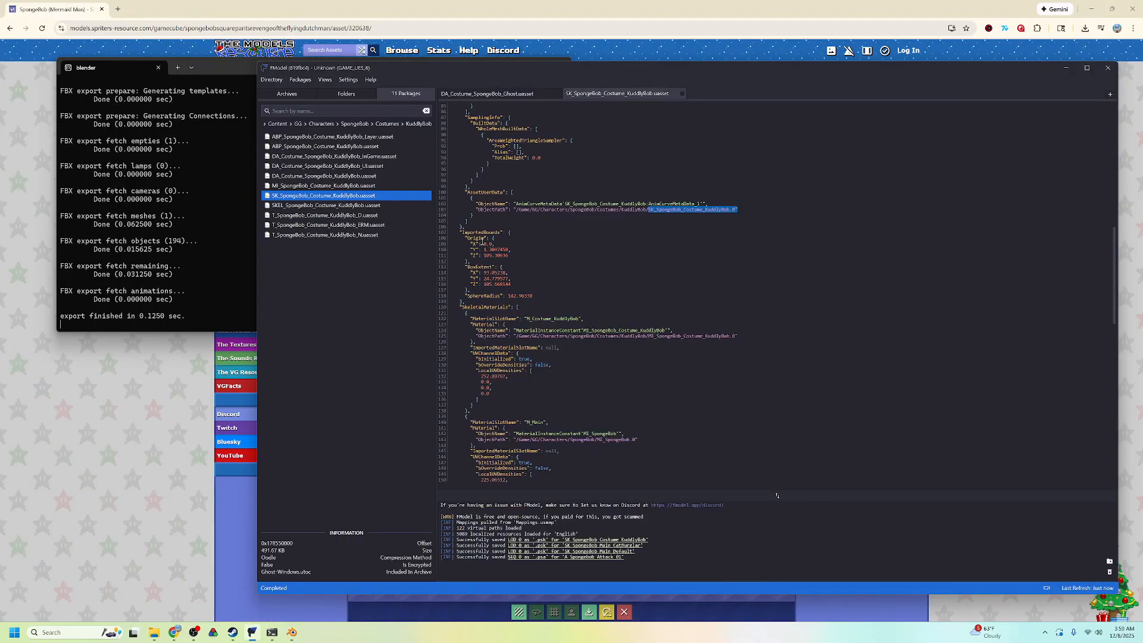
left_click(1065, 67)
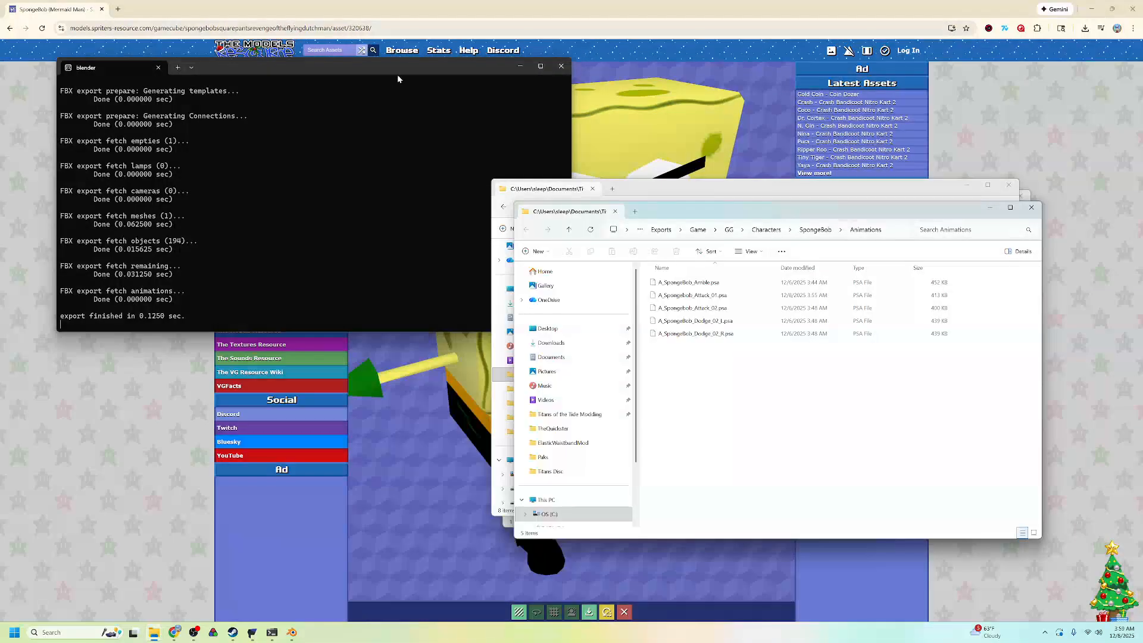
left_click(513, 68)
left_click(1090, 9)
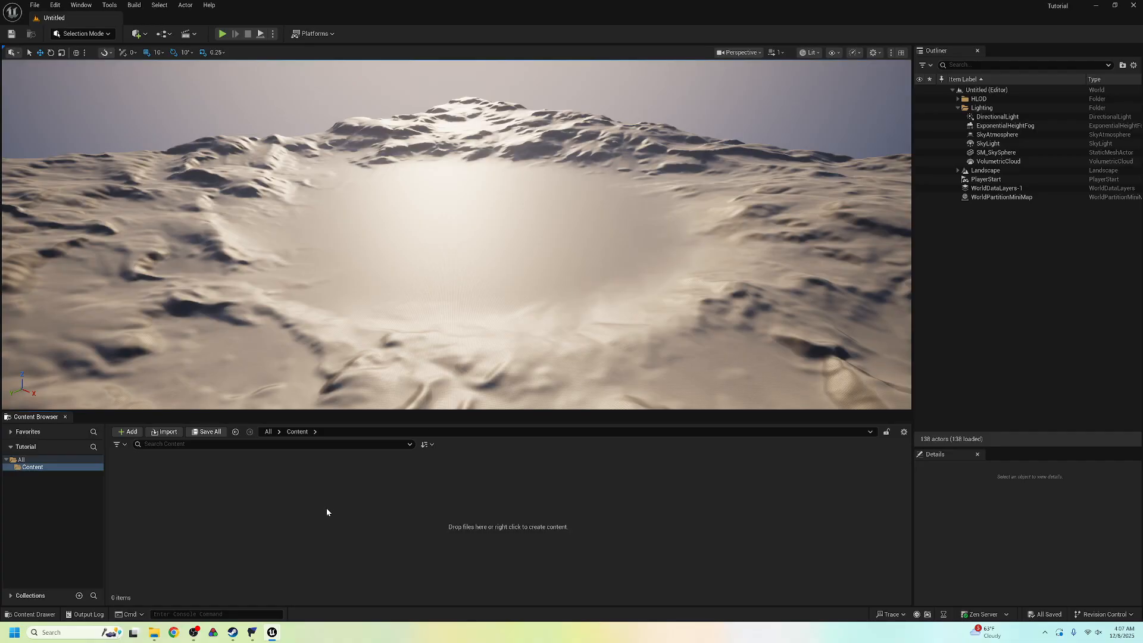
Bring up FModel over Unreal Editor, widen its package list to reveal the full KuddlyBob folder path, and move the window aside.
left_click(252, 631)
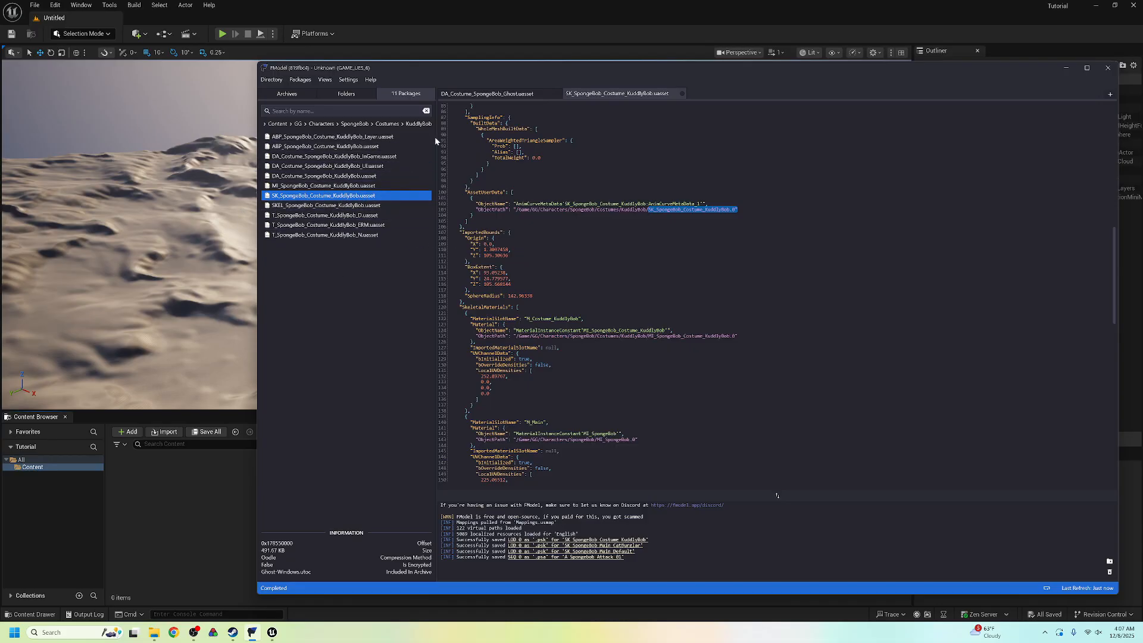
left_click_drag(437, 141, 470, 141)
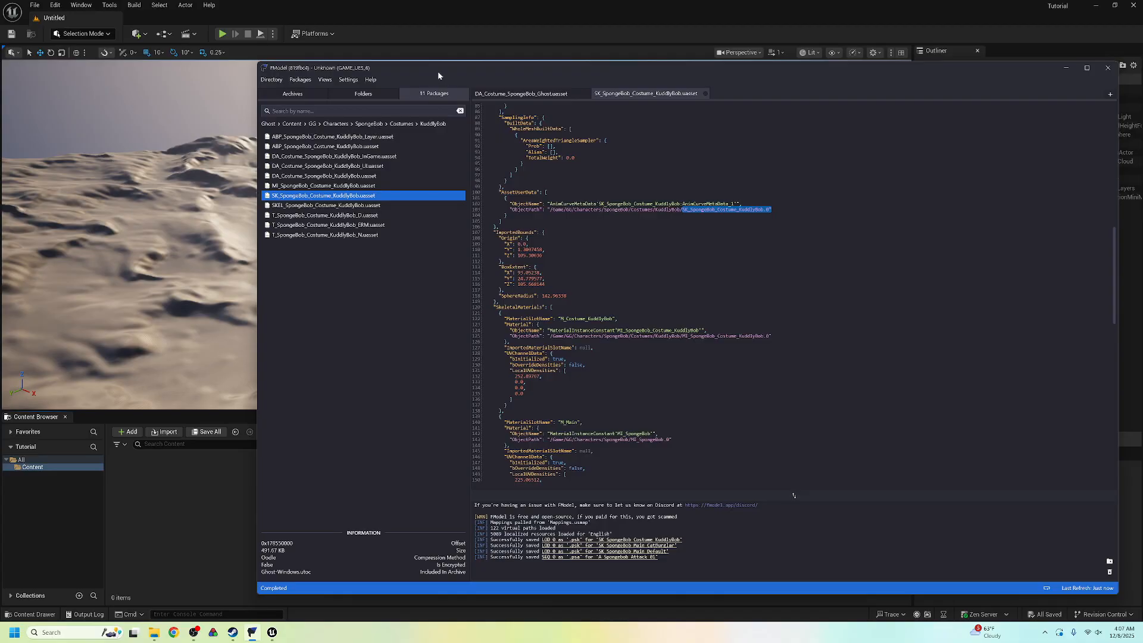
left_click_drag(450, 71, 0, 125)
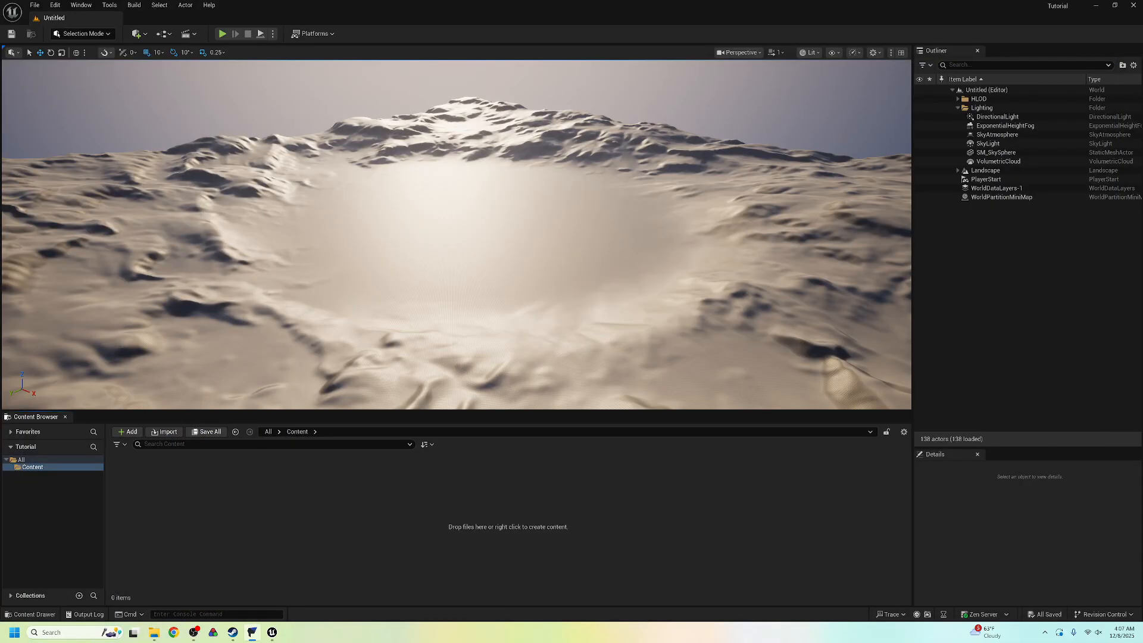
Create a GG folder in the Unreal project's Content folder, add a Characters folder inside it, and open Characters.
right_click(181, 482)
left_click(222, 190)
type("GG")
key("Return")
double_click(132, 479)
right_click(187, 504)
left_click(229, 212)
type("Characters")
key("Return")
double_click(138, 485)
Create a SpongeBob folder inside Characters, add a Costumes folder inside it, and open Costumes.
right_click(152, 490)
left_click(194, 198)
type("SpongeBob")
double_click(136, 491)
right_click(159, 493)
left_click(198, 203)
type("Costumes")
key("Return")
double_click(132, 485)
Create a KuddlyBob folder inside Costumes and open it.
right_click(154, 494)
left_click(203, 200)
type("KuddlyBob")
key("Return")
double_click(132, 479)
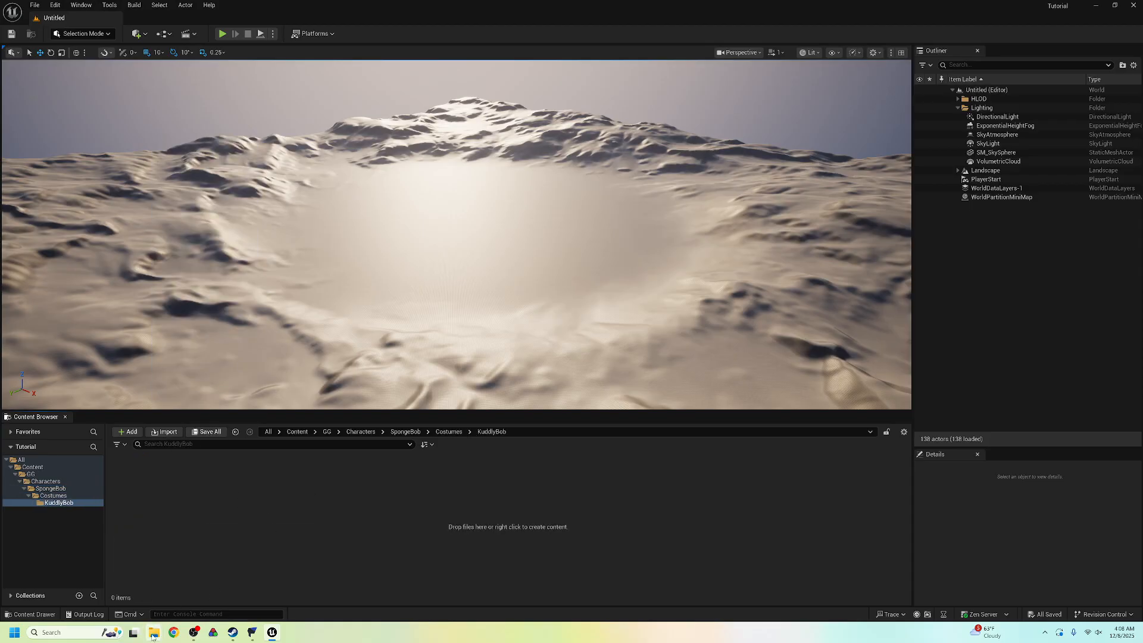
Import SK_SpongeBob_Main_KuddlyBob.fbx from the MermaidManSpongebob folder into the KuddlyBob folder with the default import settings.
mouse_move(153, 632)
left_click(62, 593)
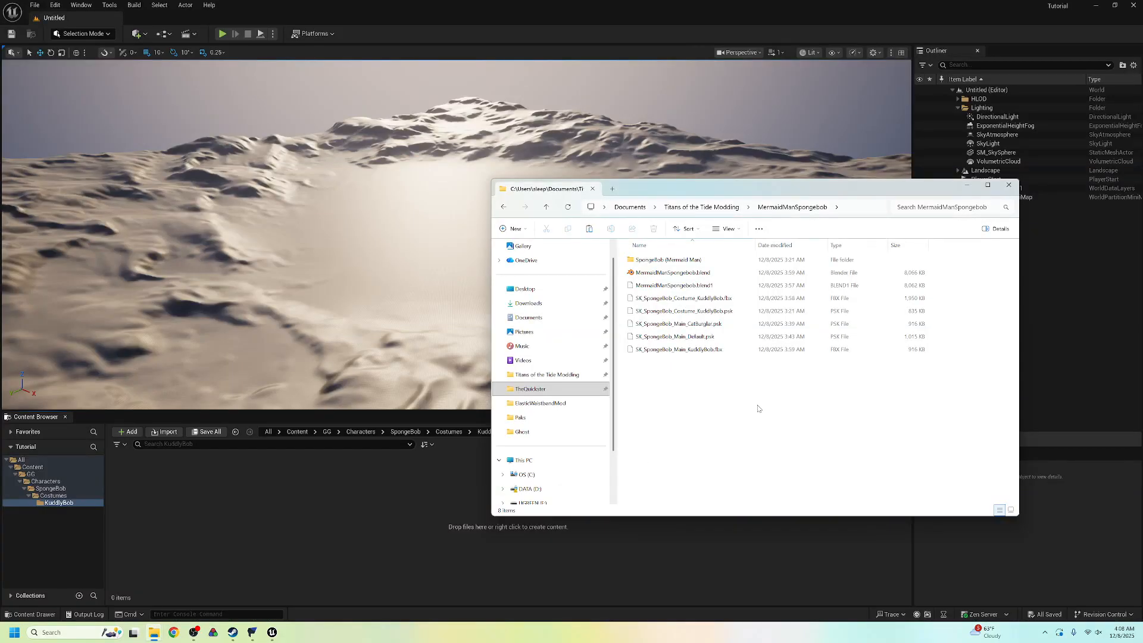
left_click(701, 350)
left_click_drag(696, 351, 235, 480)
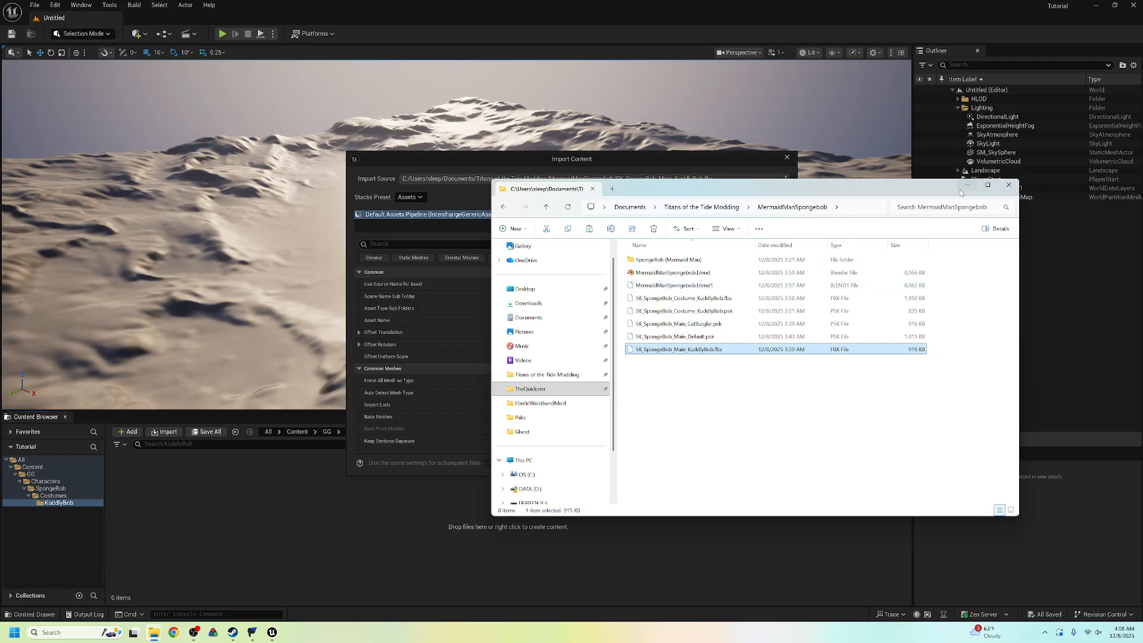
left_click(452, 289)
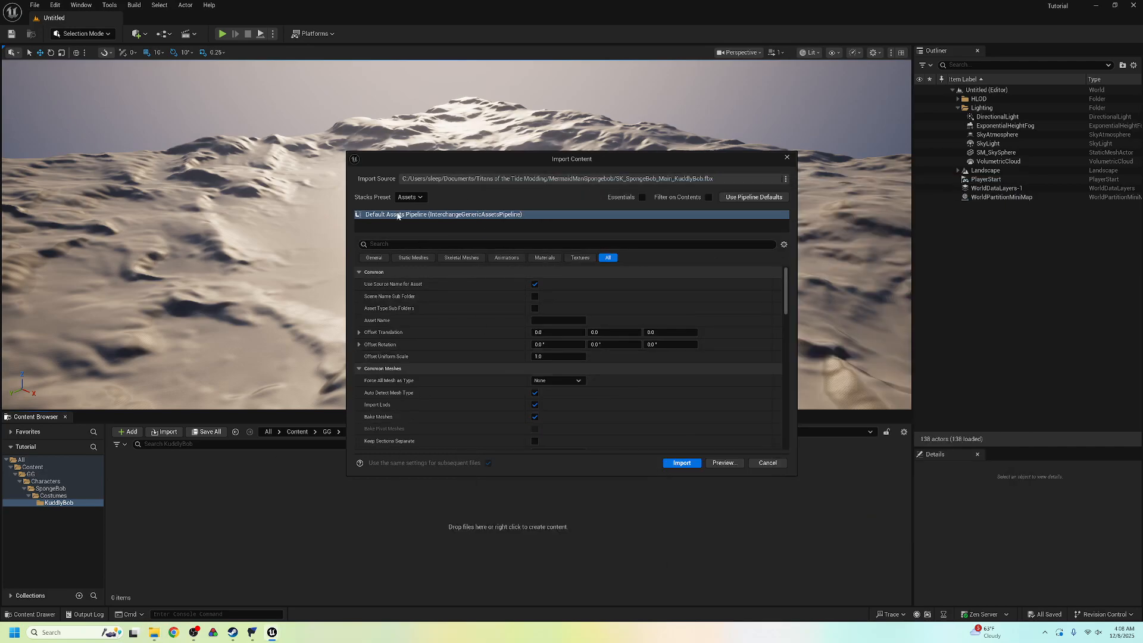
left_click(678, 464)
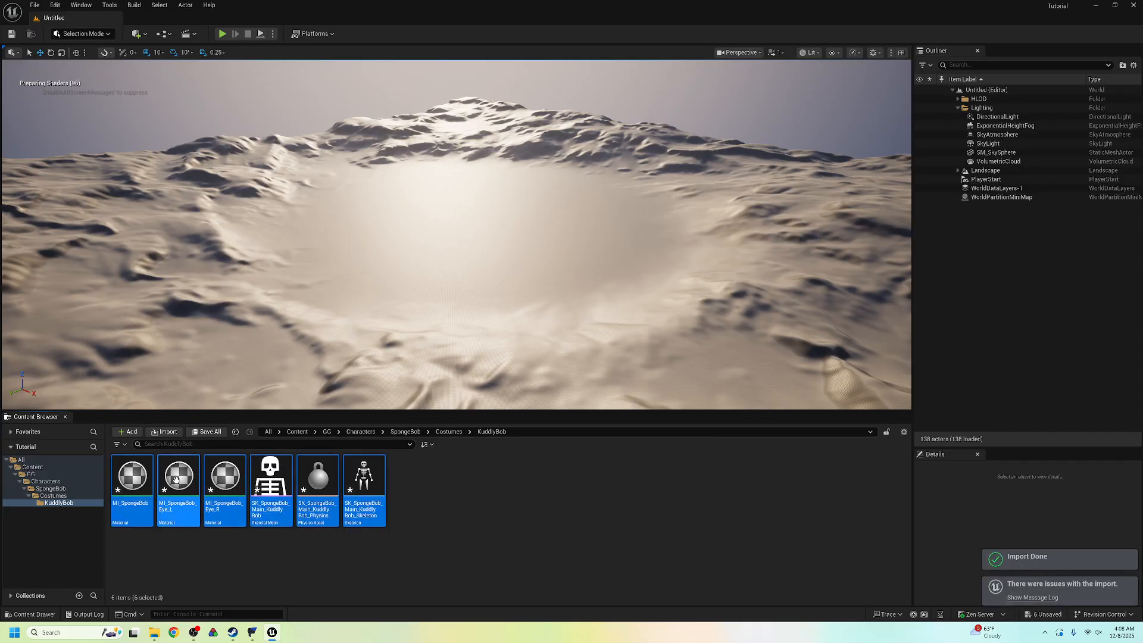
Look over the imported assets, selecting the SK_SpongeBob_Main_KuddlyBob skeletal mesh and its physics asset in turn.
left_click(419, 510)
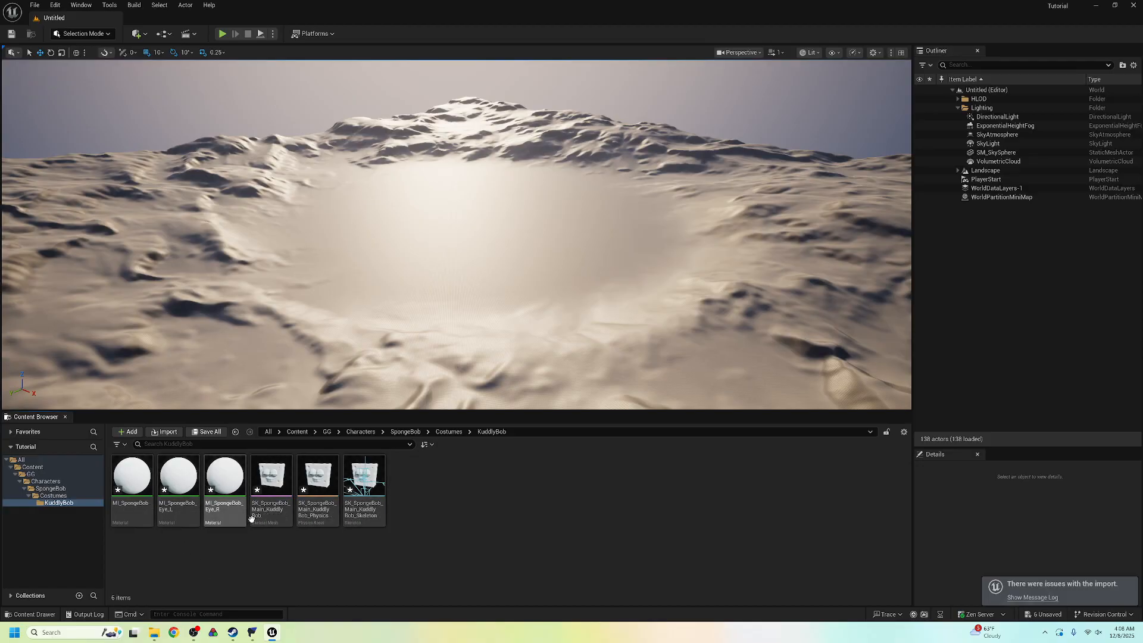
left_click(283, 485)
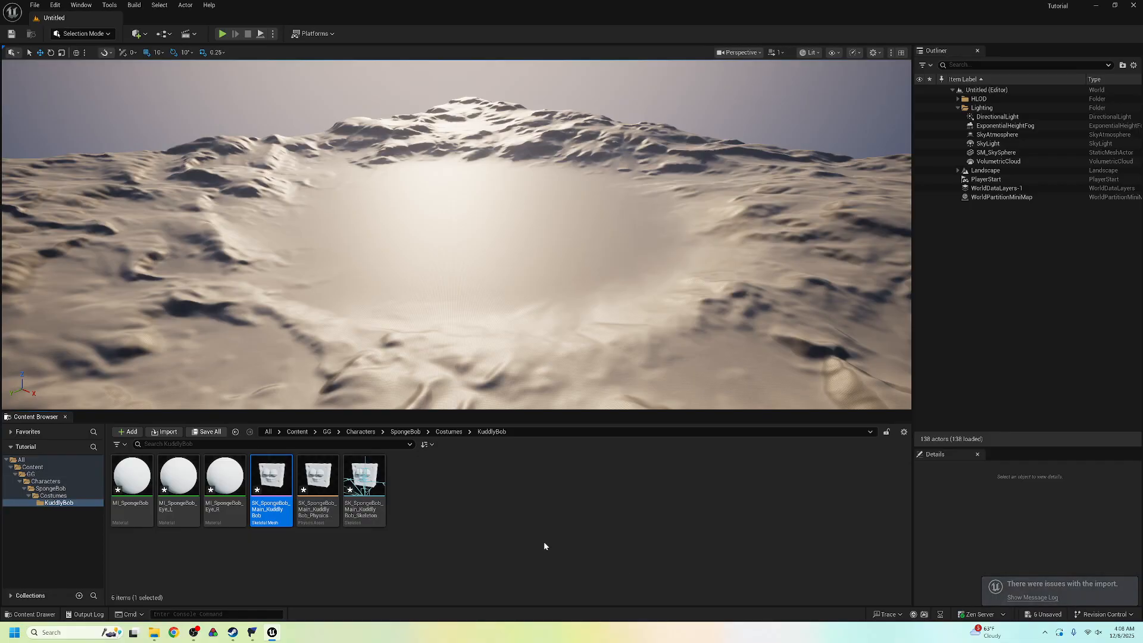
left_click(322, 485)
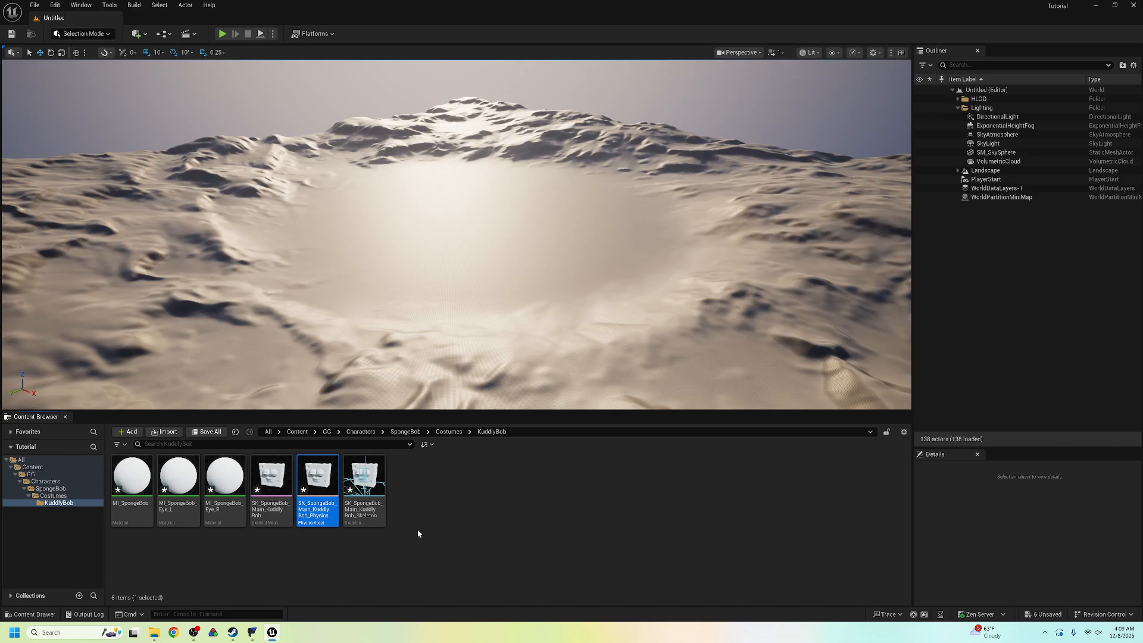
Delete the SK_SpongeBob_Main_KuddlyBob physics asset from the KuddlyBob folder, confirming the deletion, and select the skeletal mesh.
key("Delete")
left_click(513, 462)
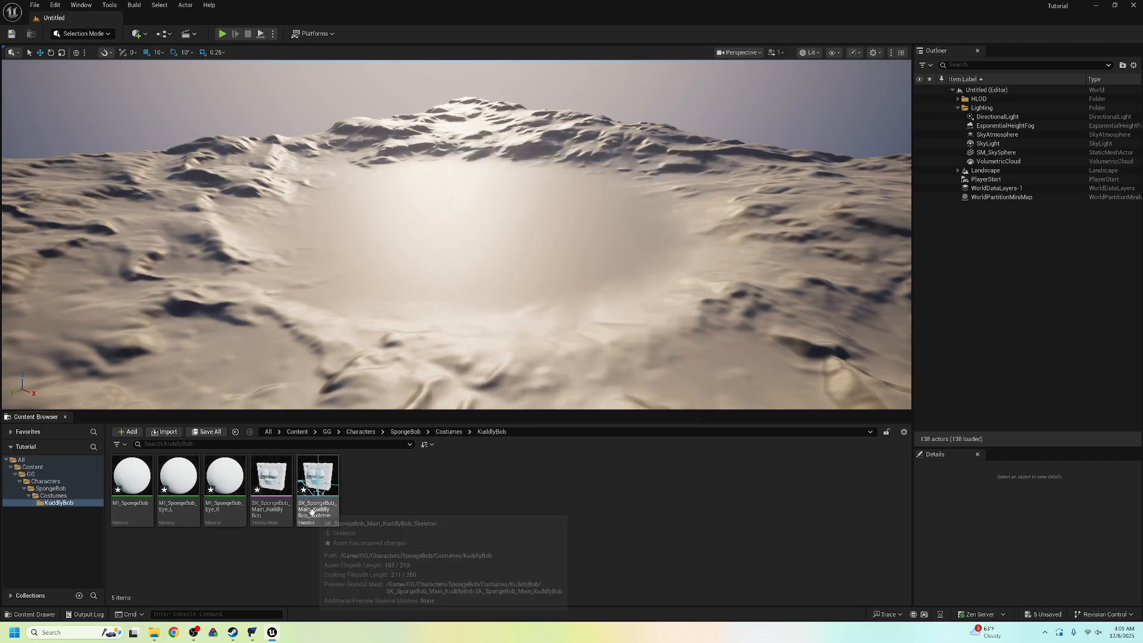
left_click(270, 482)
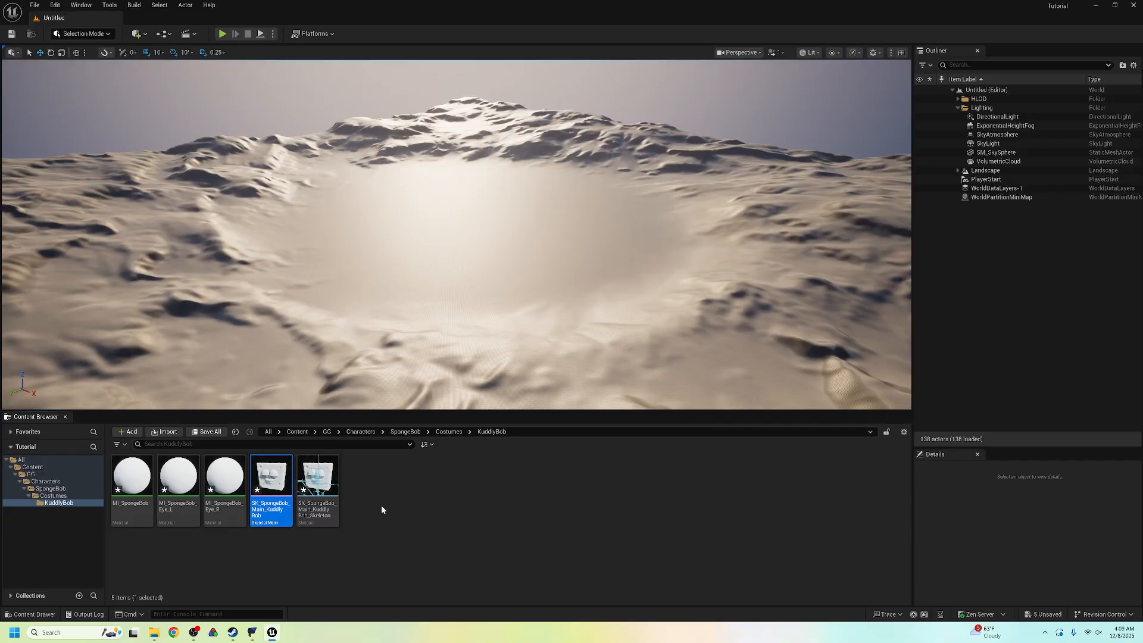
Switch to FModel and check how the game names the KuddlyBob skeleton asset, for comparison with the imported skeleton.
left_click(317, 482)
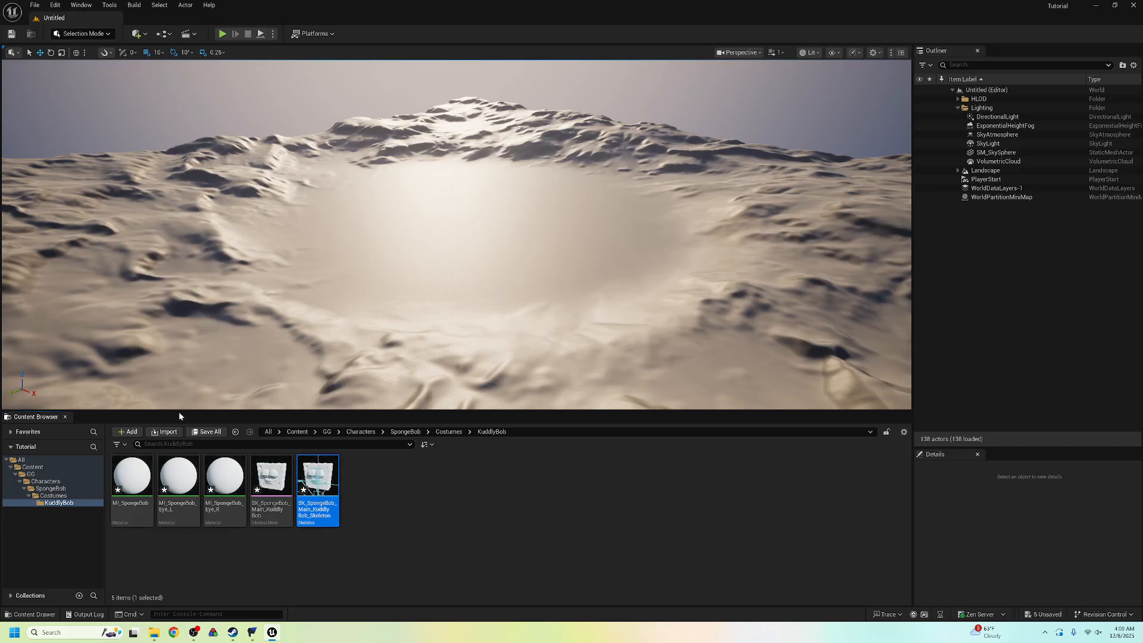
left_click_drag(431, 156, 609, 69)
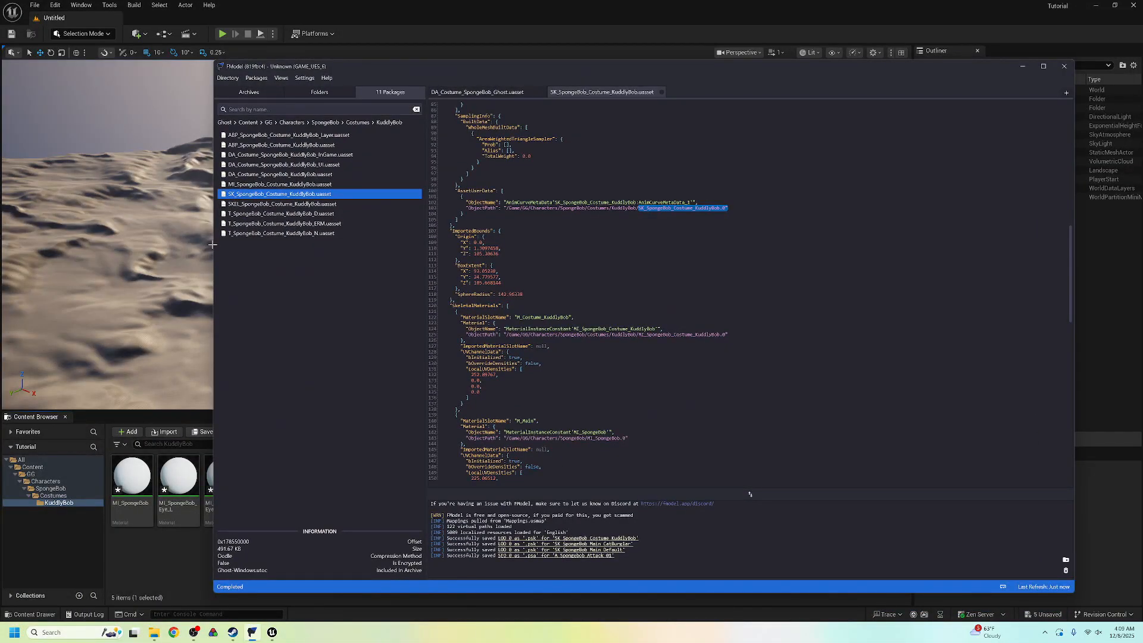
left_click_drag(213, 244, 379, 244)
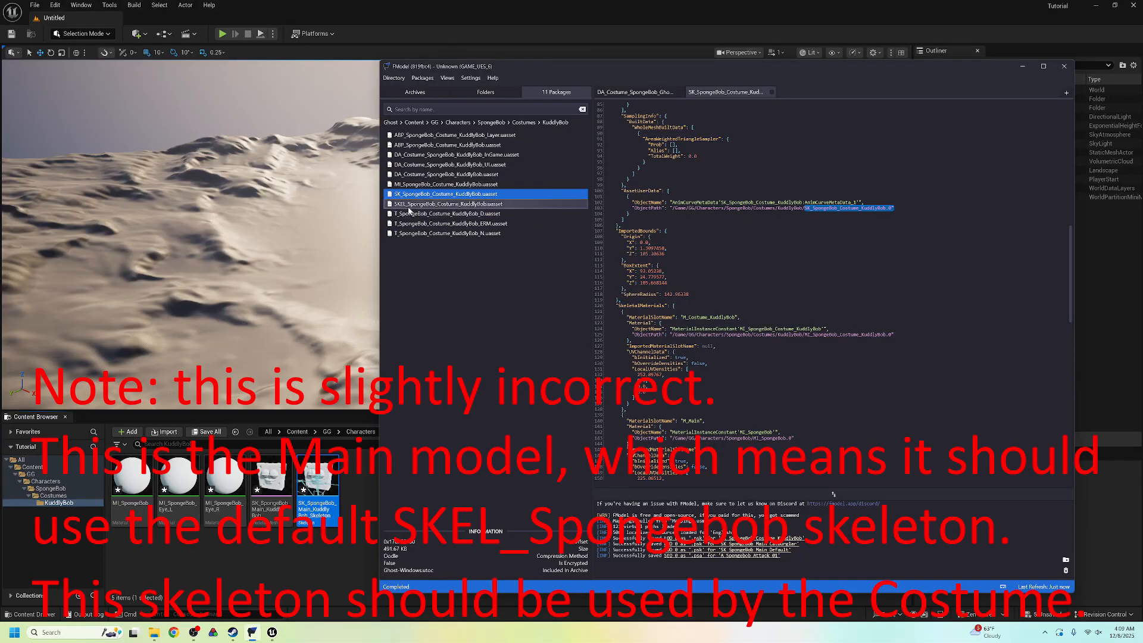
left_click(437, 206)
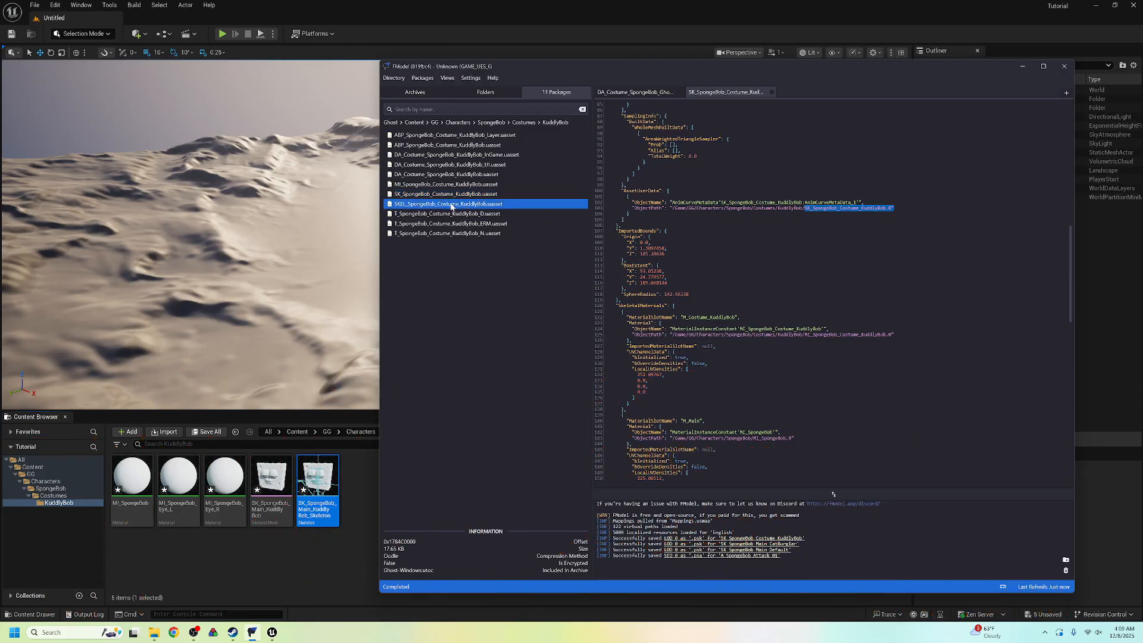
right_click(451, 207)
left_click(466, 376)
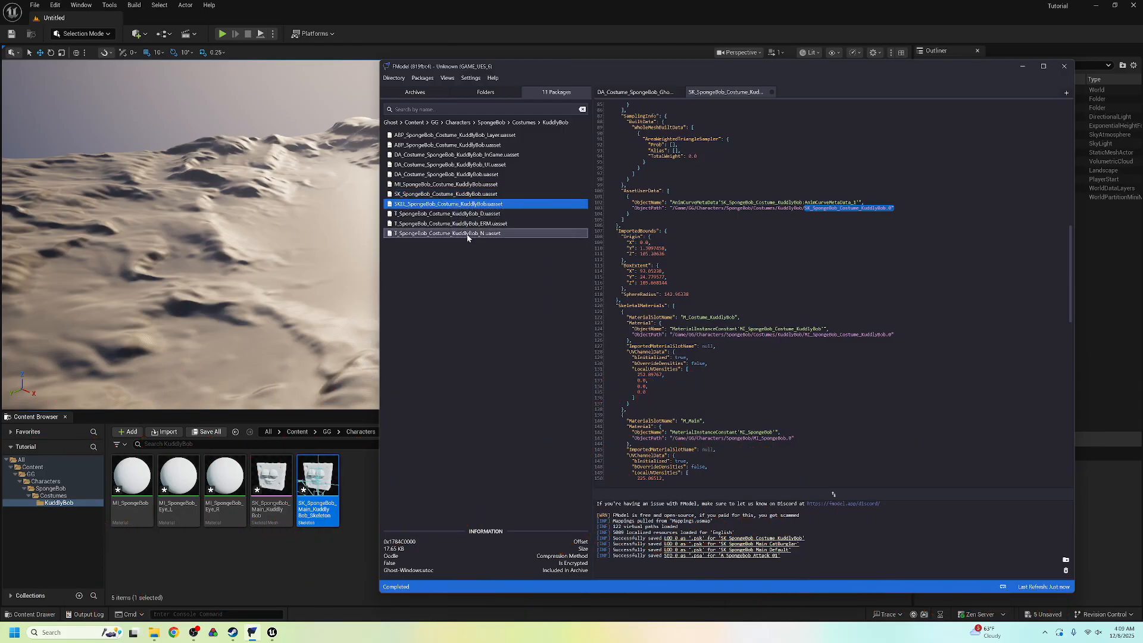
Back in Unreal Editor, rename the imported skeleton to SKEL_SpongeBob_Main_KuddlyBob and save the SK_SpongeBob_Main_KuddlyBob skeletal mesh.
right_click(322, 510)
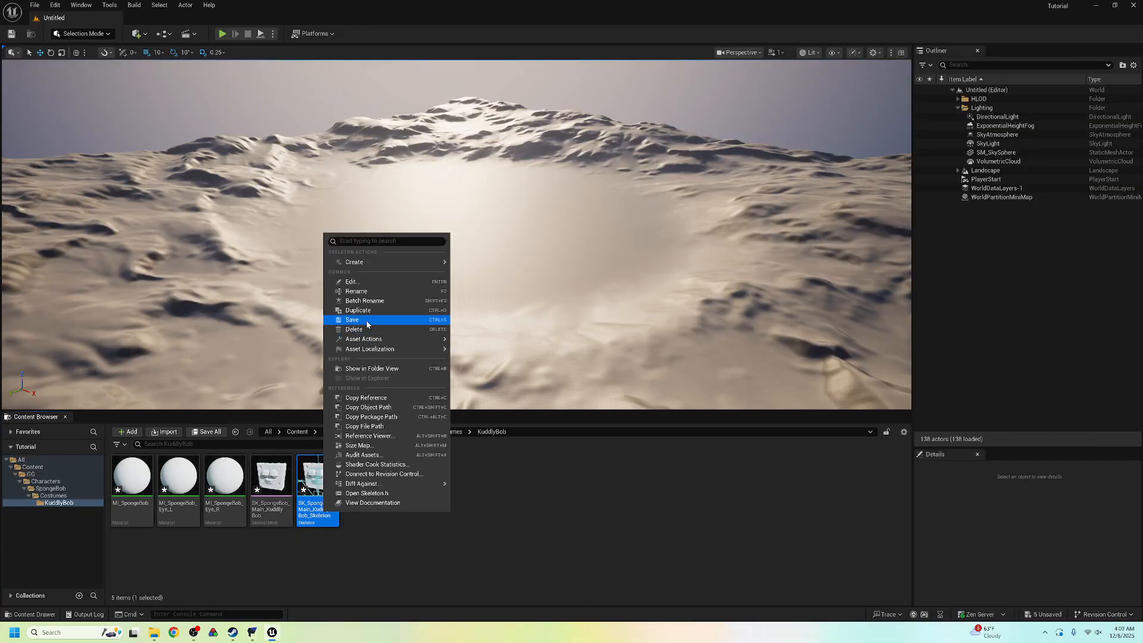
left_click(366, 291)
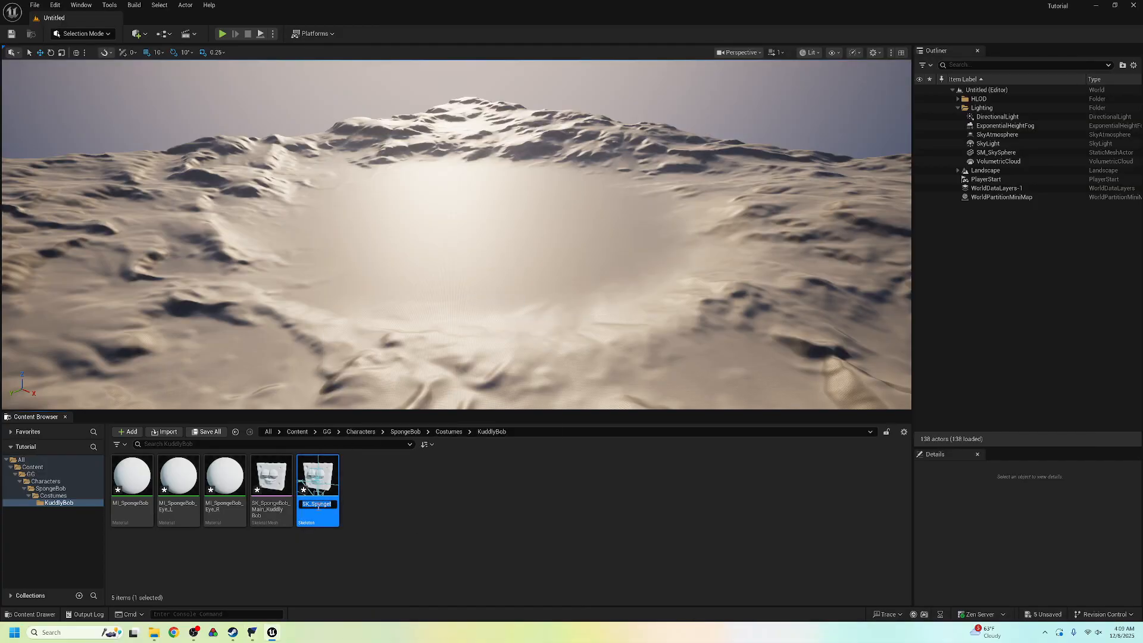
left_click(307, 504)
key("Return")
right_click(339, 496)
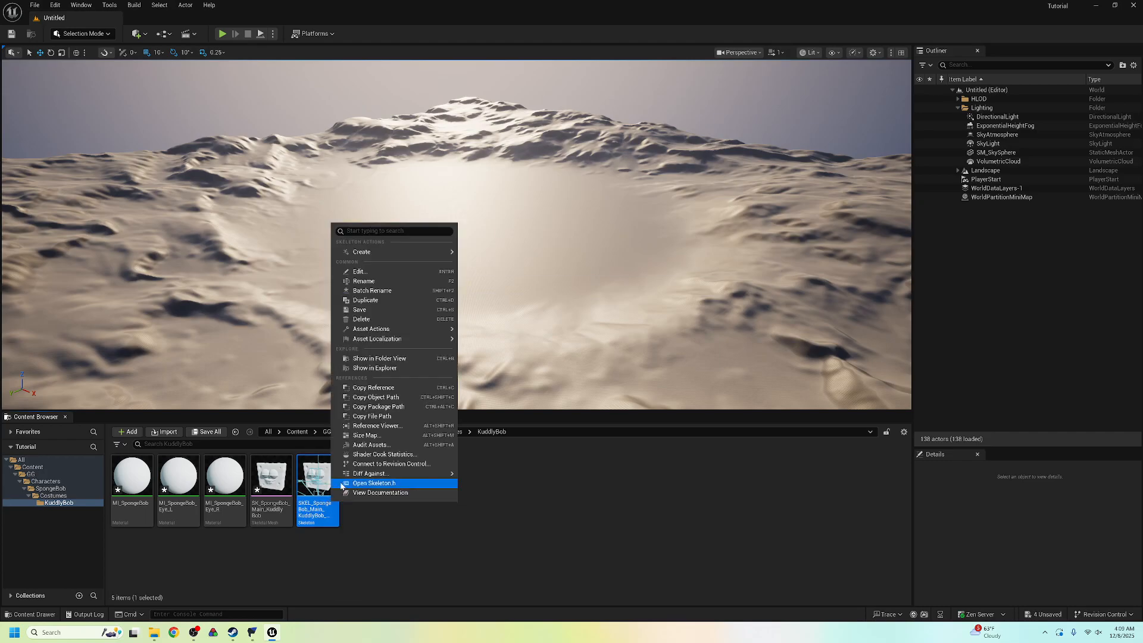
left_click(373, 282)
left_click(311, 505)
left_click_drag(310, 505, 335, 504)
key("BackSpace")
key("Return")
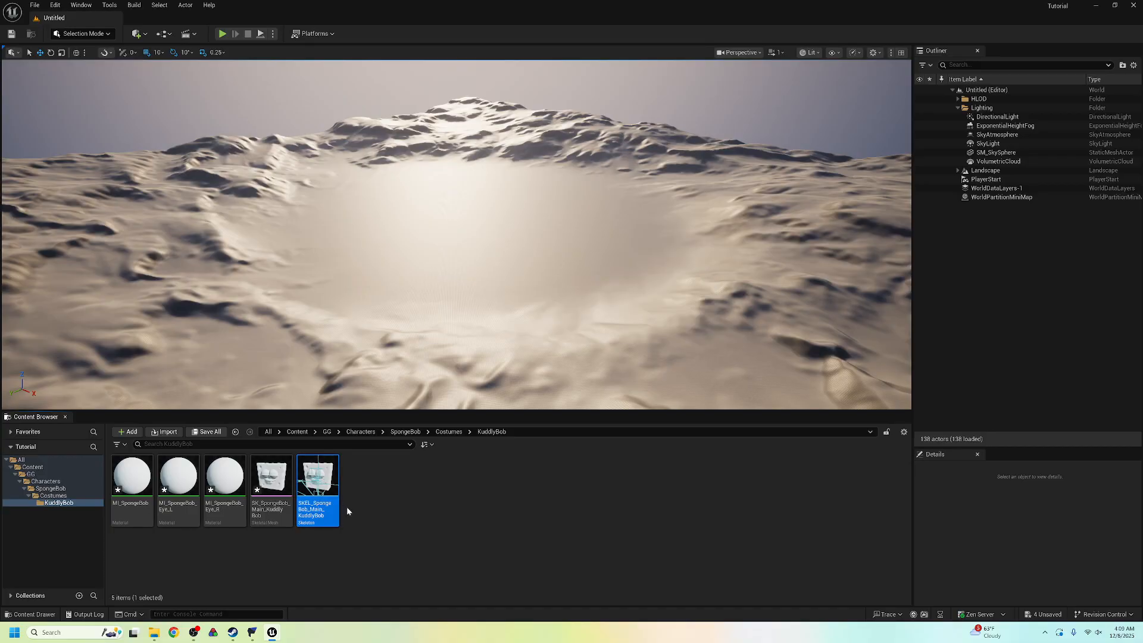
left_click(271, 483)
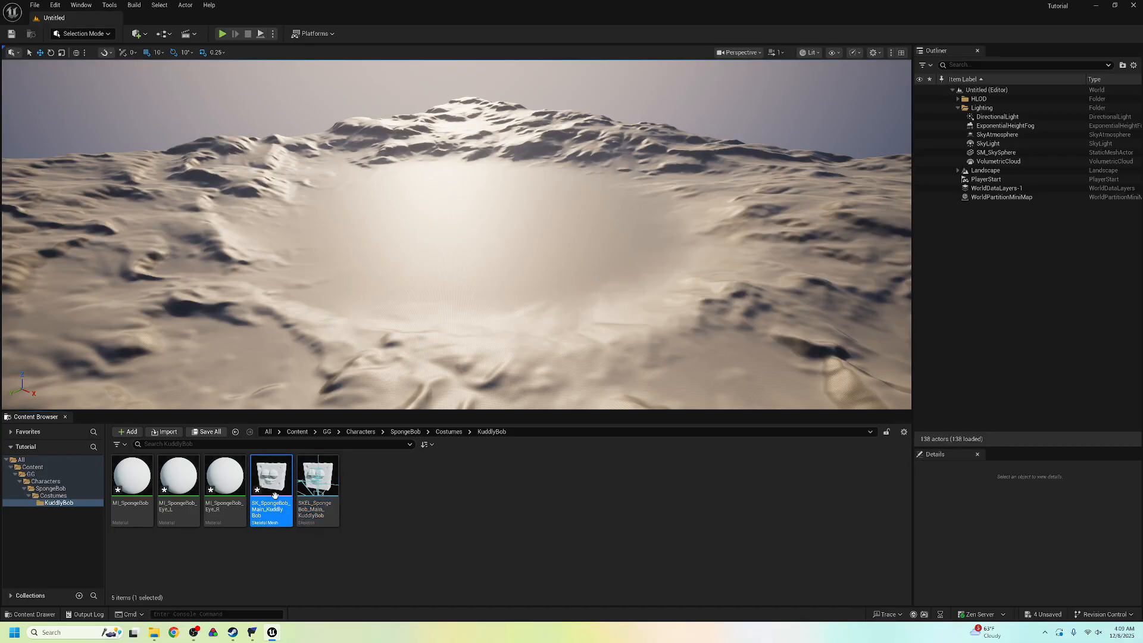
Open the game's Characters/SpongeBob folder in FModel and check where the MI_SpongeBob body and eye materials are stored.
left_click(223, 489)
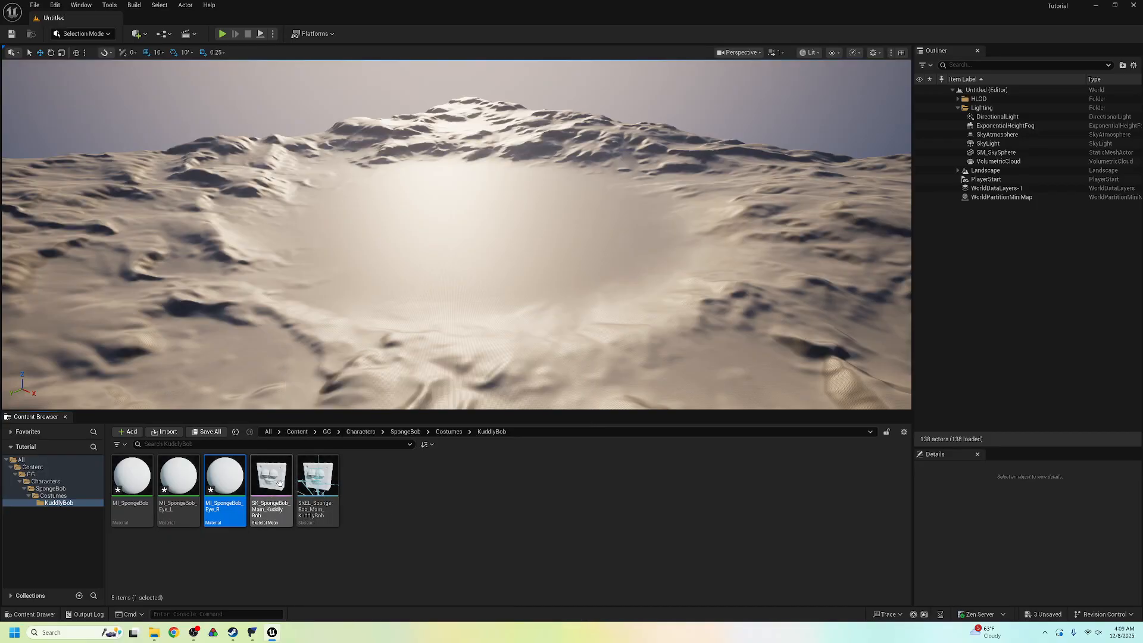
left_click(252, 632)
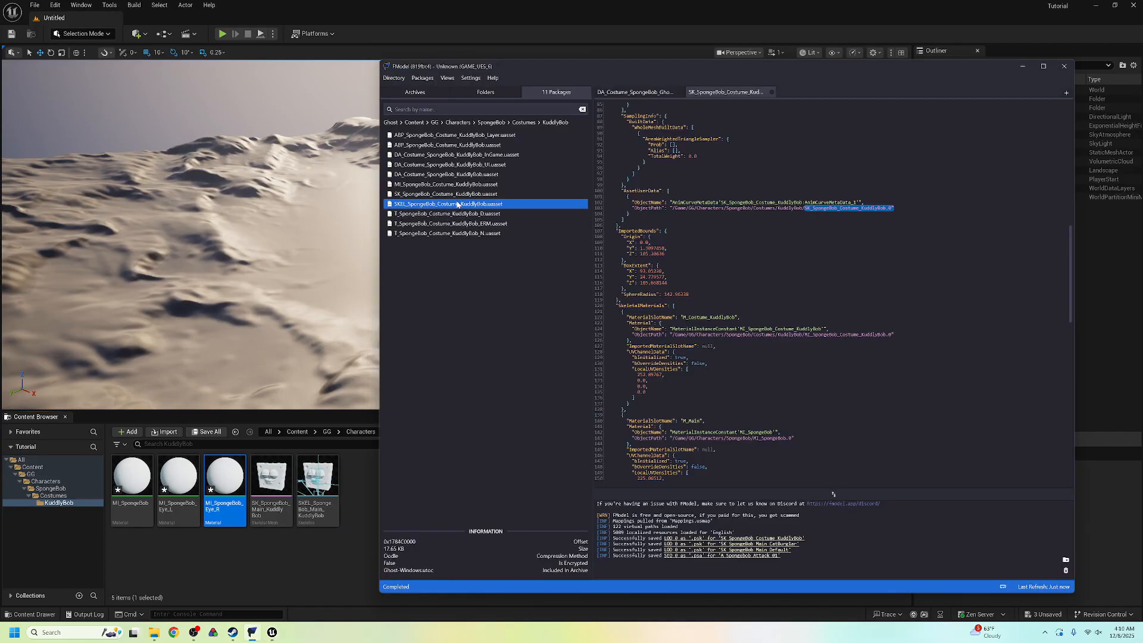
left_click(485, 91)
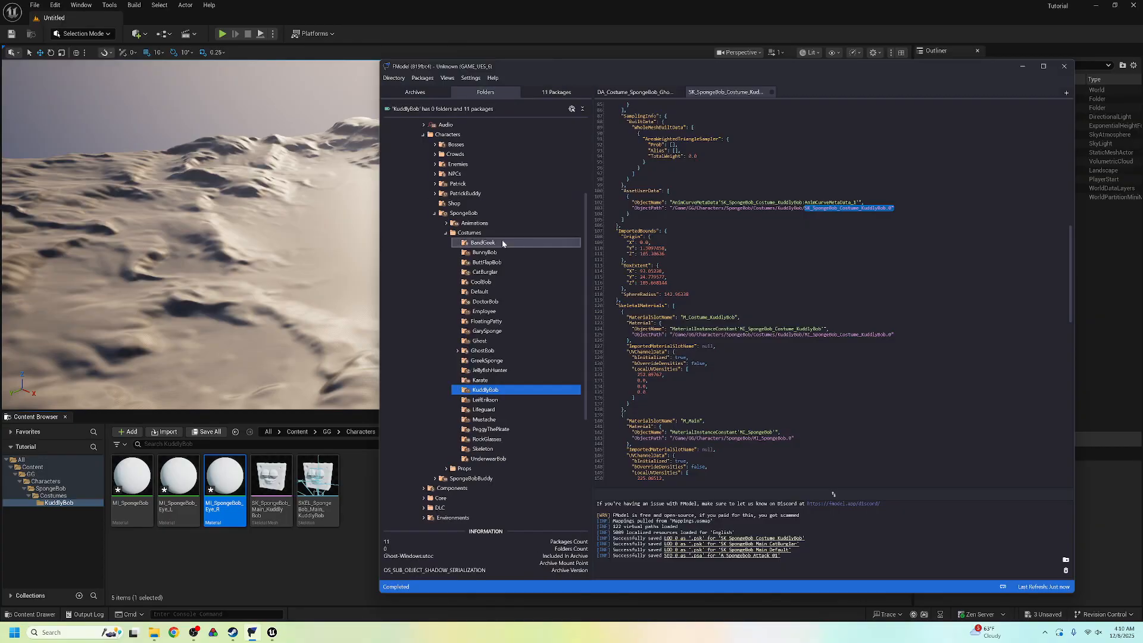
double_click(465, 213)
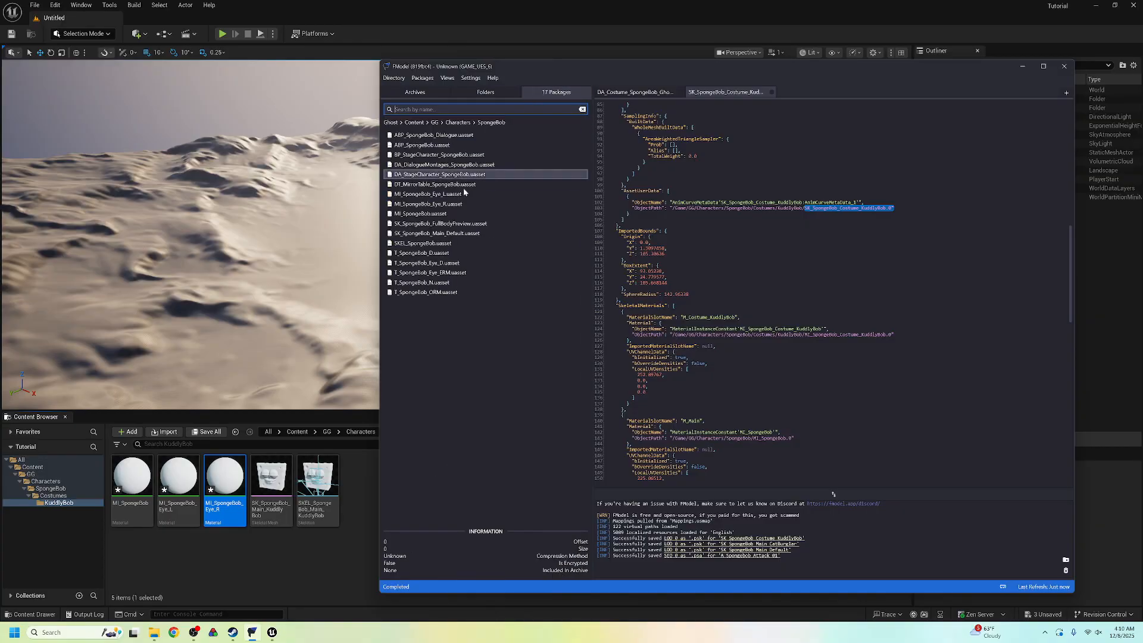
left_click(429, 213)
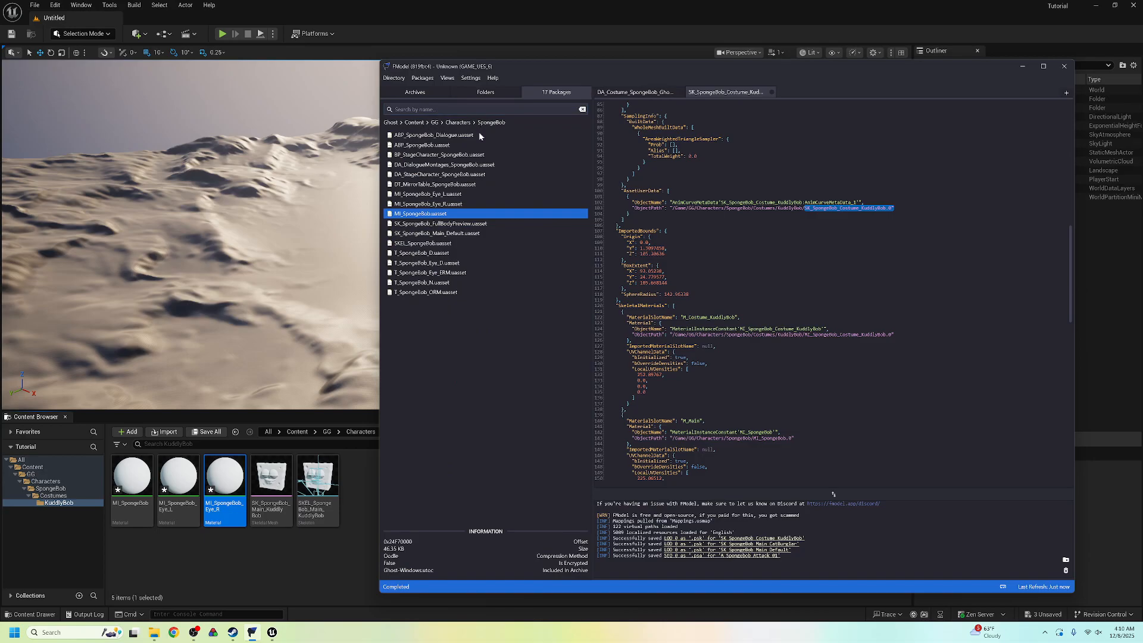
In Unreal Editor, move MI_SpongeBob, MI_SpongeBob_Eye_L and MI_SpongeBob_Eye_R into the SpongeBob folder, check them there, and reopen KuddlyBob.
left_click(213, 547)
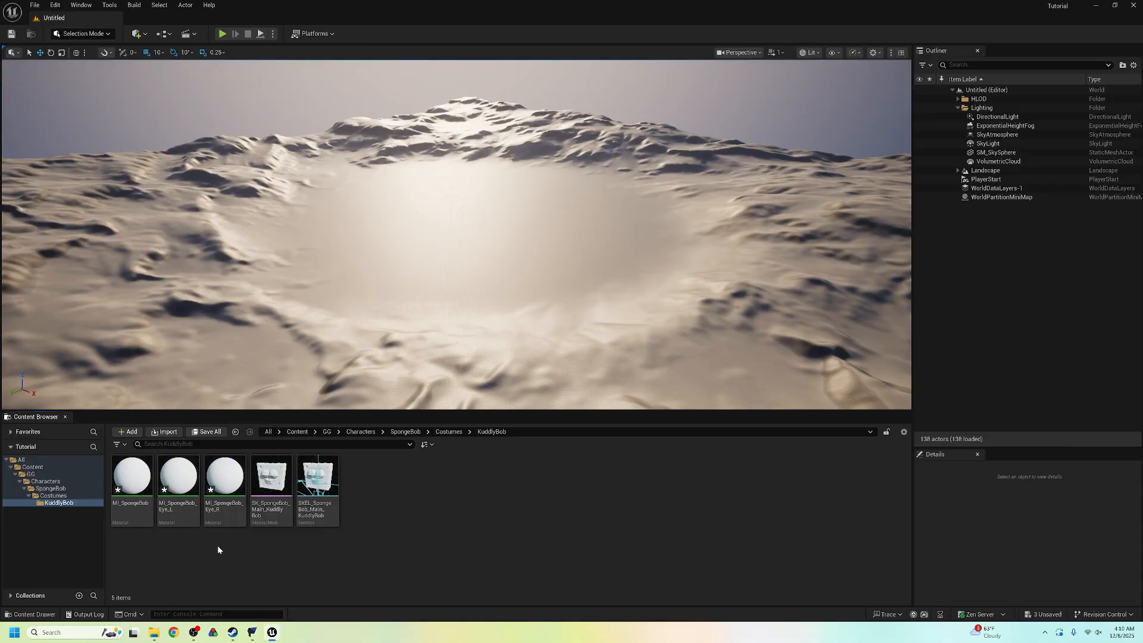
left_click(132, 479)
left_click(207, 484, "shift")
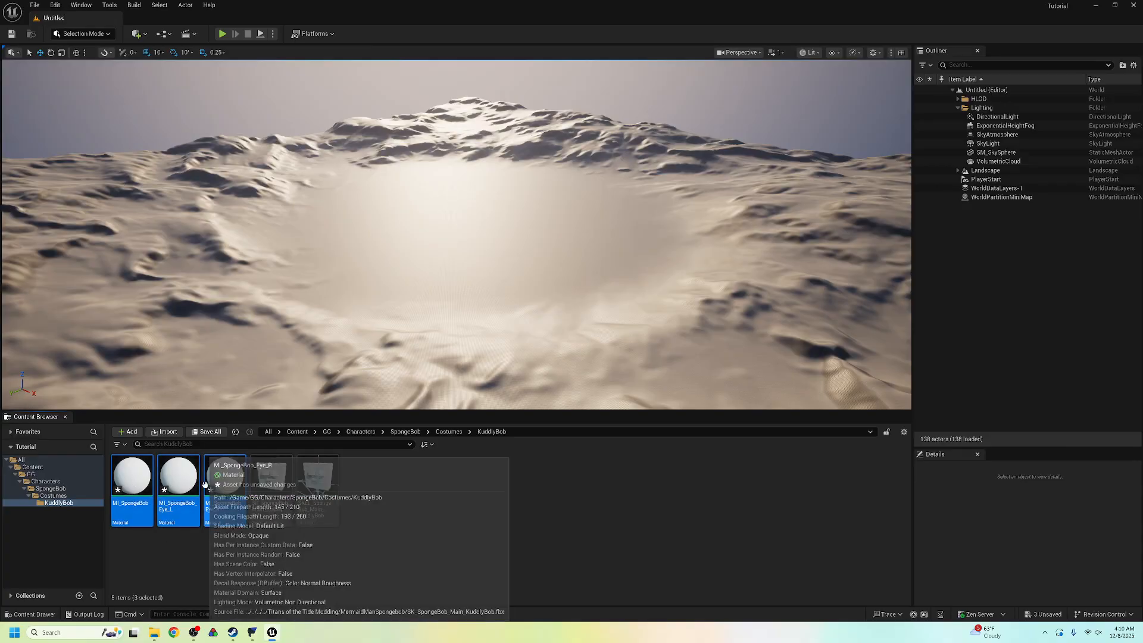
left_click_drag(132, 479, 64, 489)
left_click(86, 510)
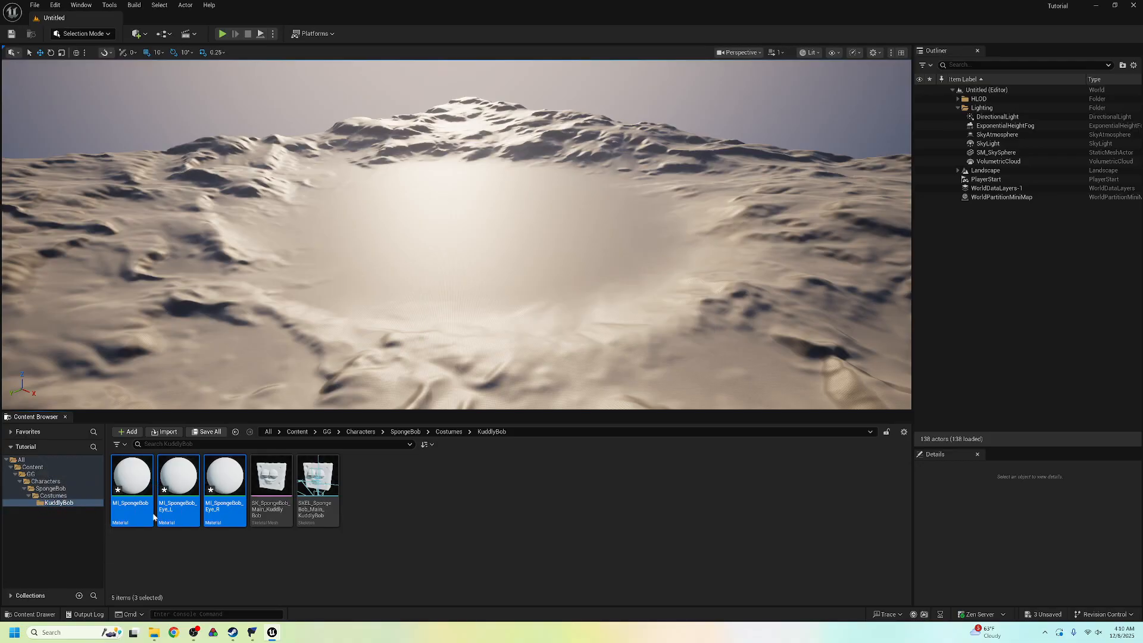
left_click(52, 488)
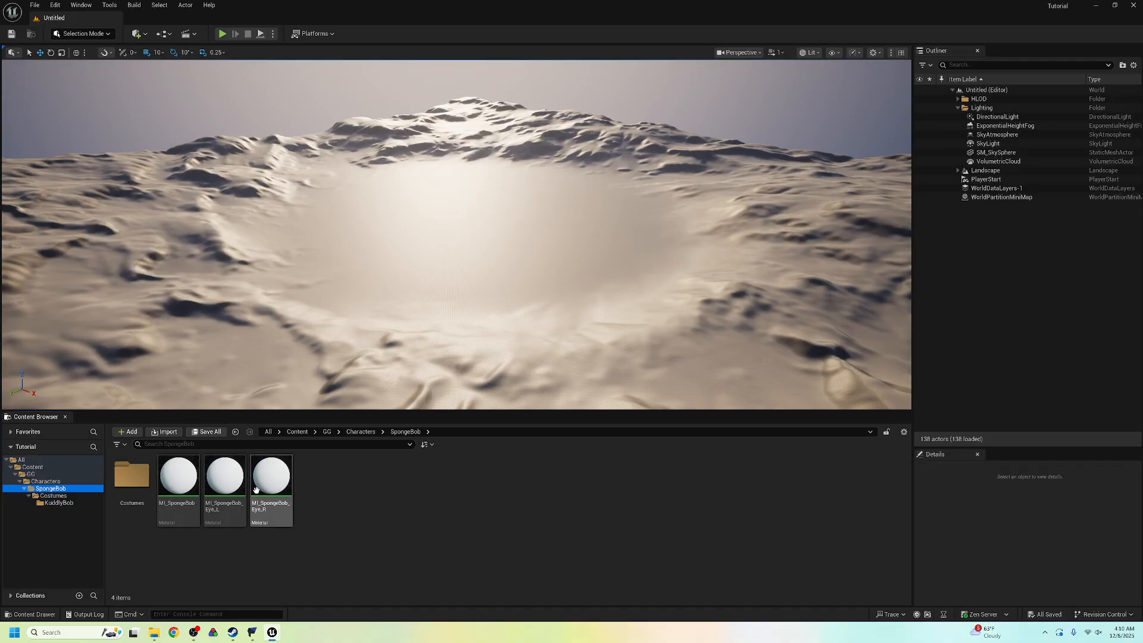
left_click(58, 503)
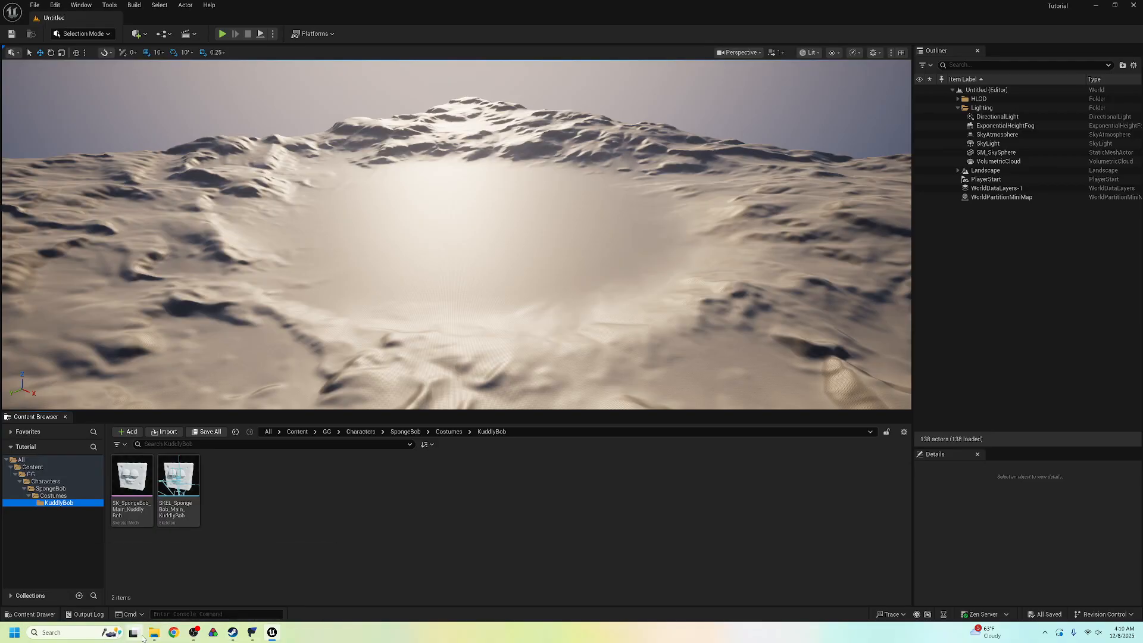
Import SK_SpongeBob_Costume_KuddlyBob.fbx from the MermaidManSpongebob folder into the KuddlyBob folder with the default import settings.
mouse_move(153, 632)
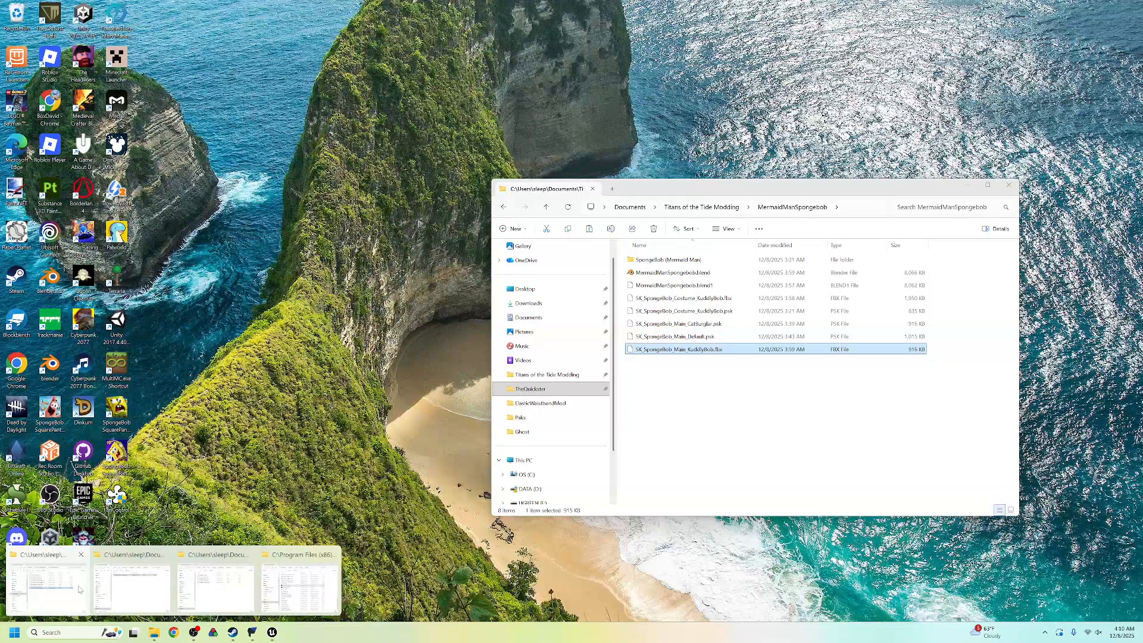
left_click(80, 589)
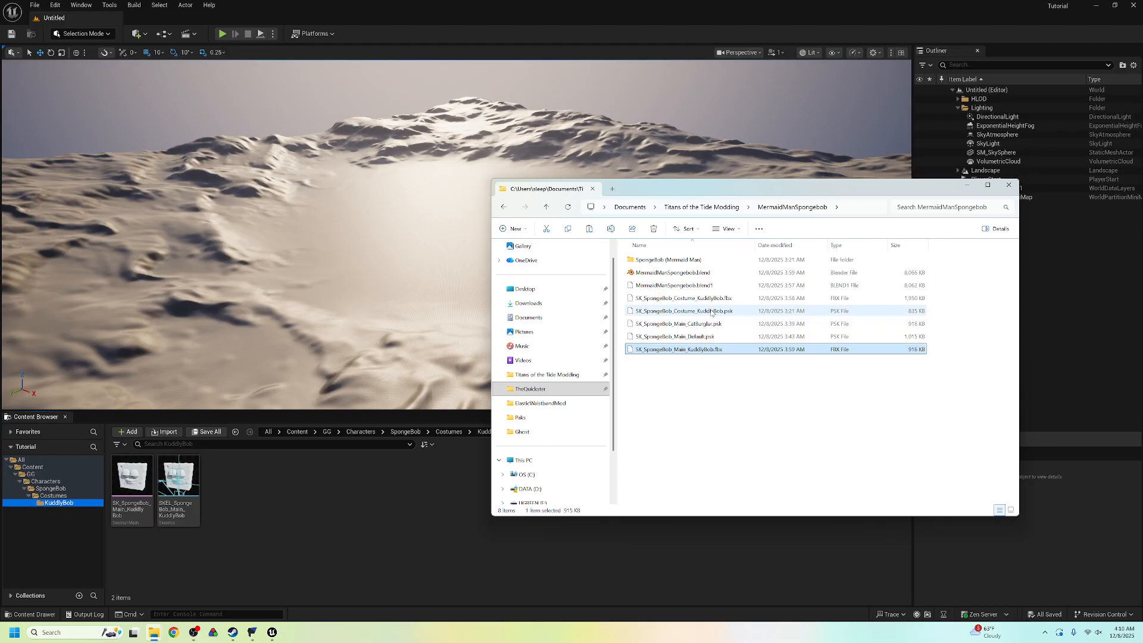
left_click_drag(725, 299, 307, 400)
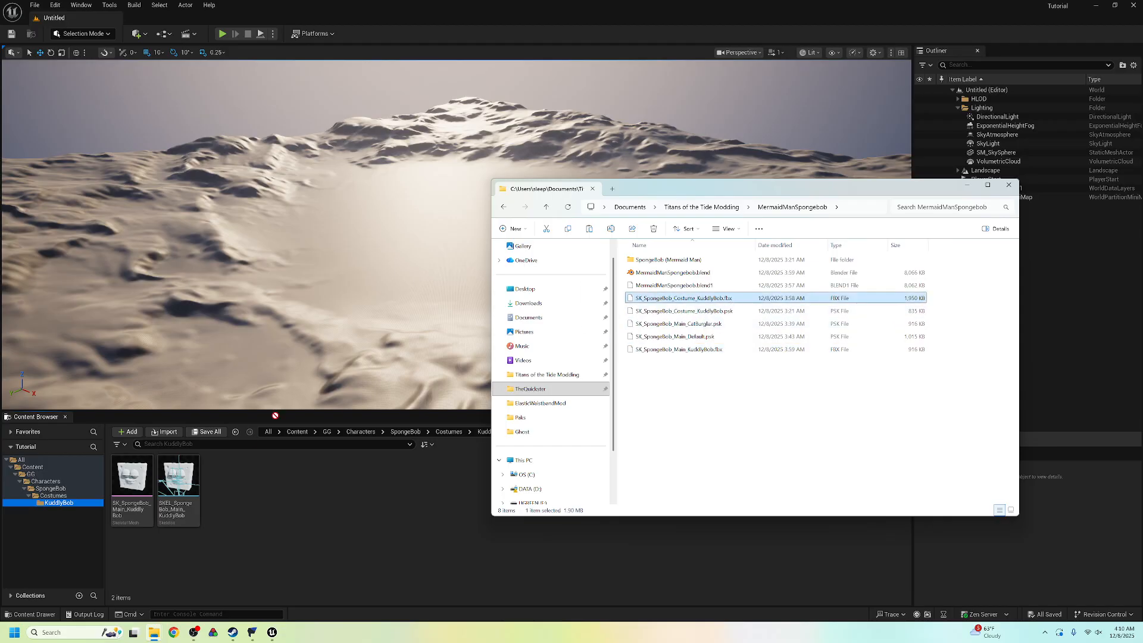
left_click_drag(285, 506, 285, 504)
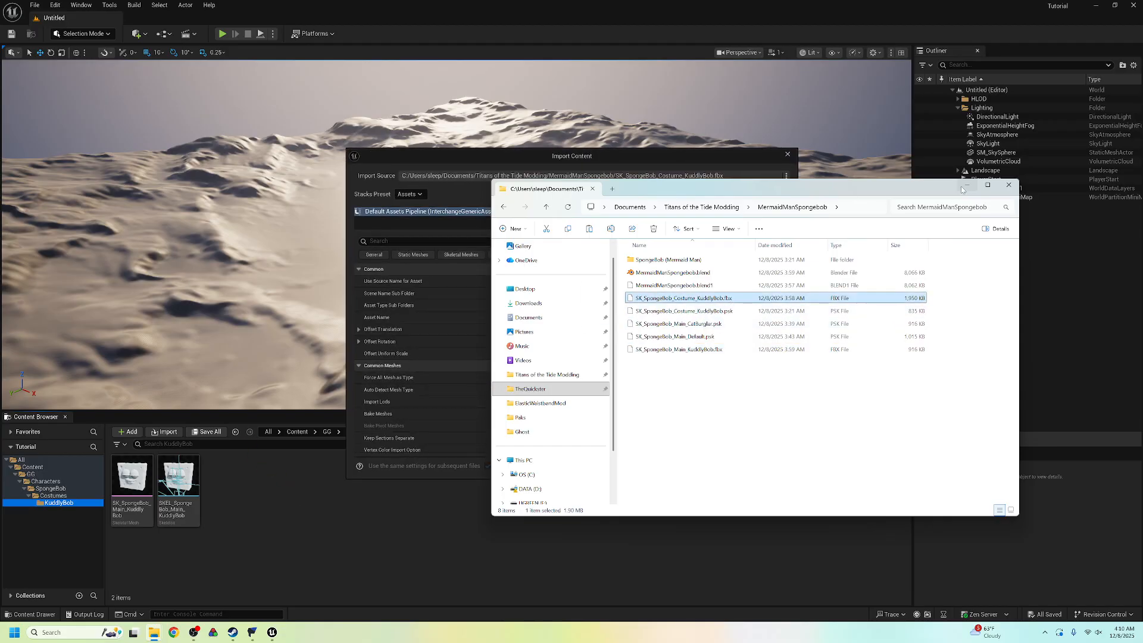
left_click(966, 185)
left_click(679, 465)
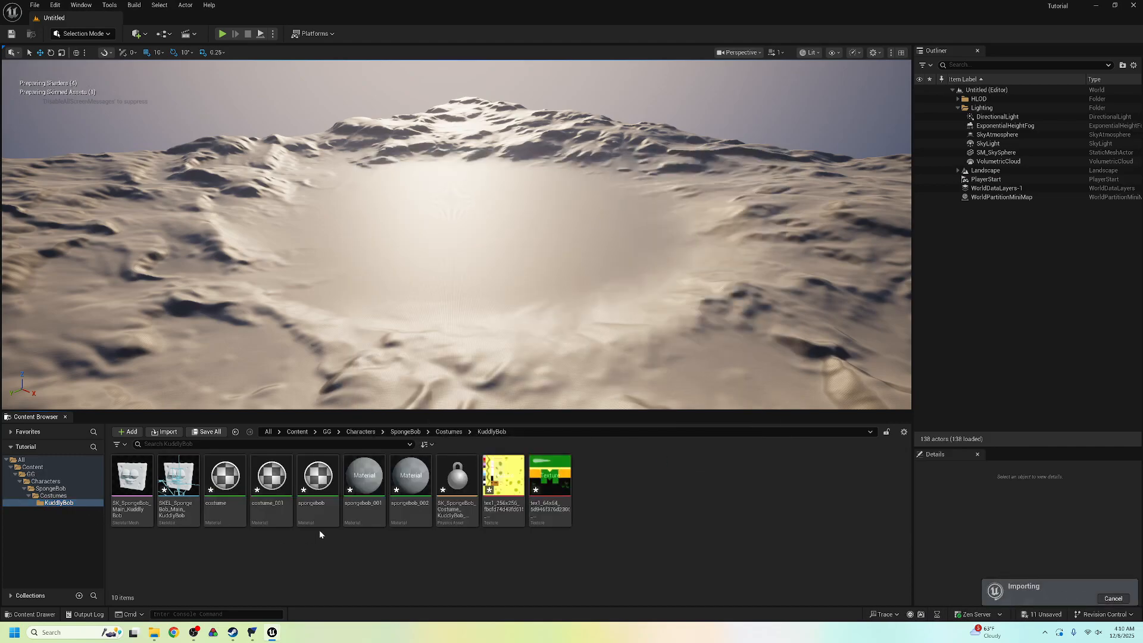
Delete the imported costume's physics asset and its animation sequence, forcing the deletion of the sequence.
left_click(325, 501)
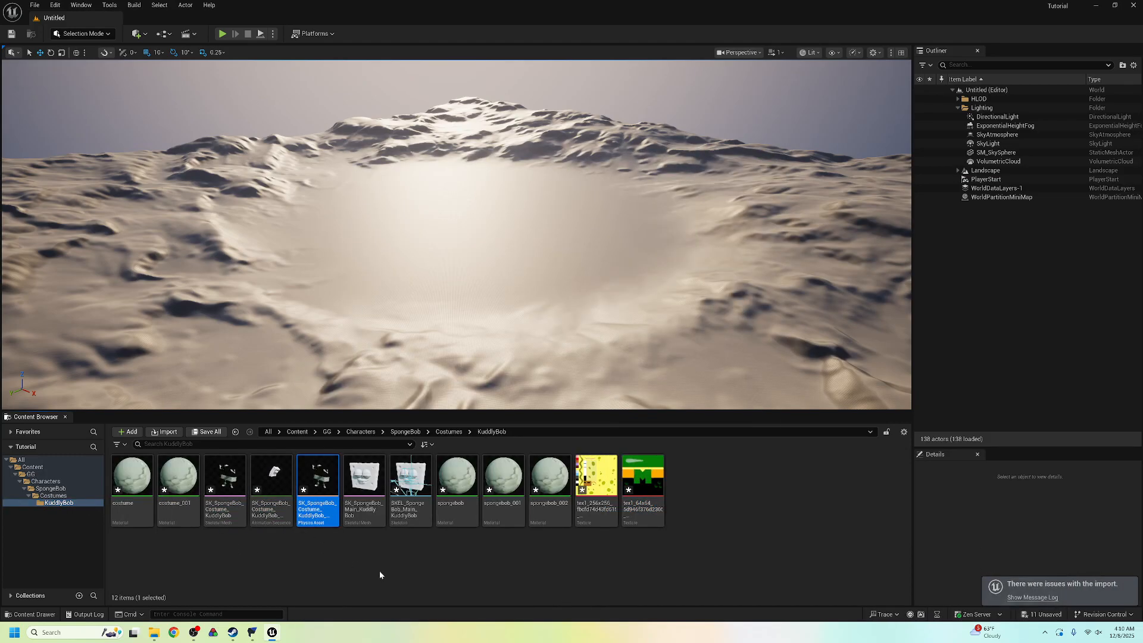
key("Delete")
left_click(476, 459)
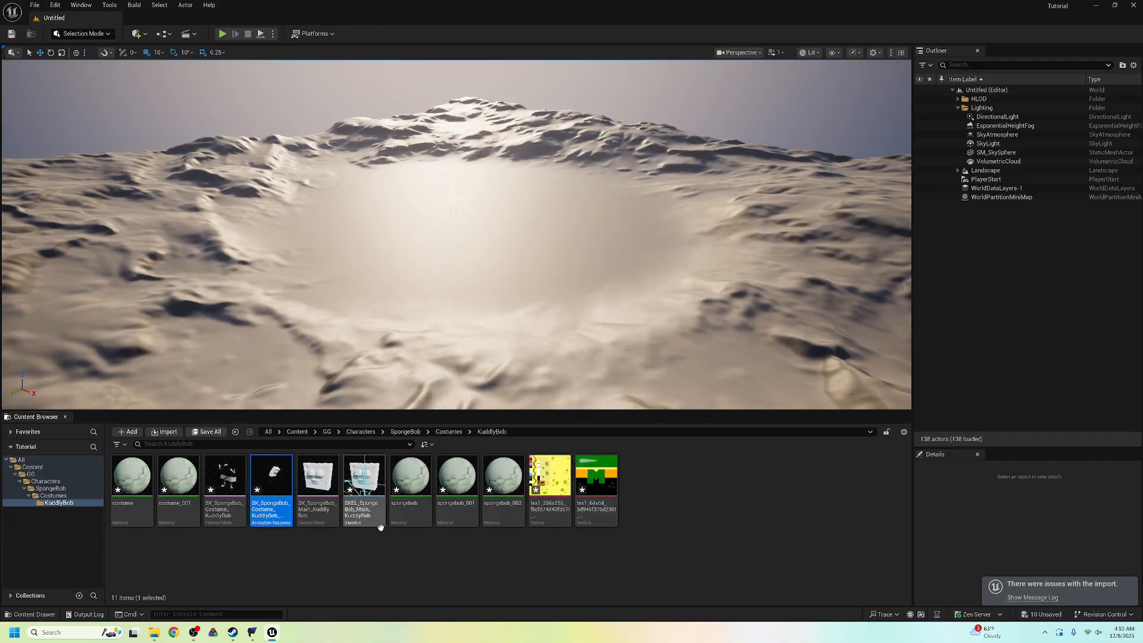
key("Delete")
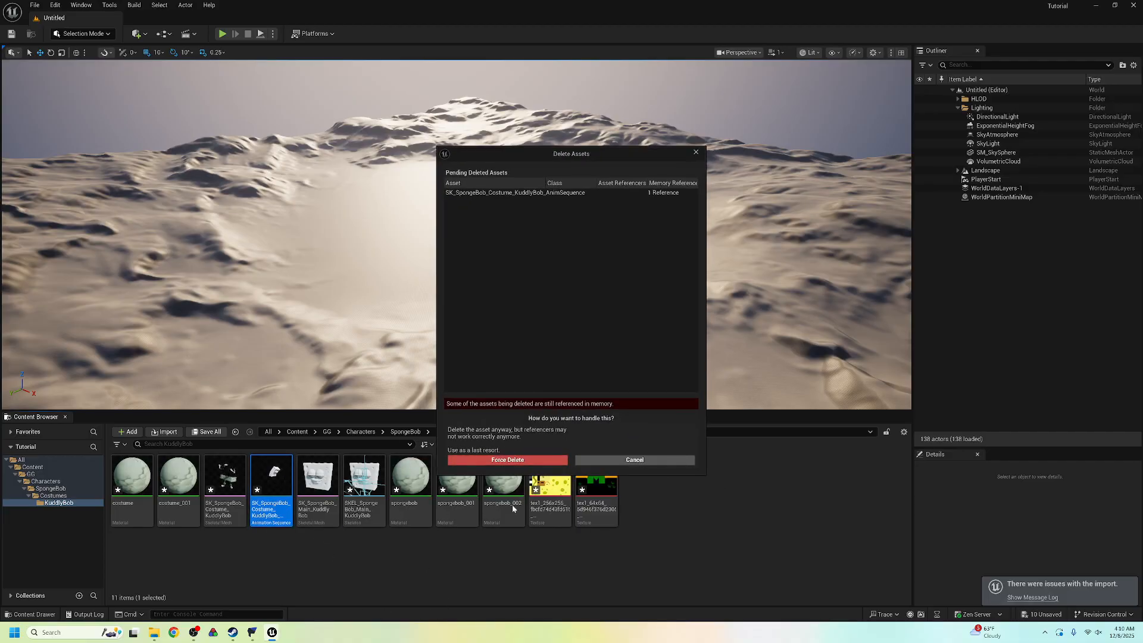
left_click(536, 462)
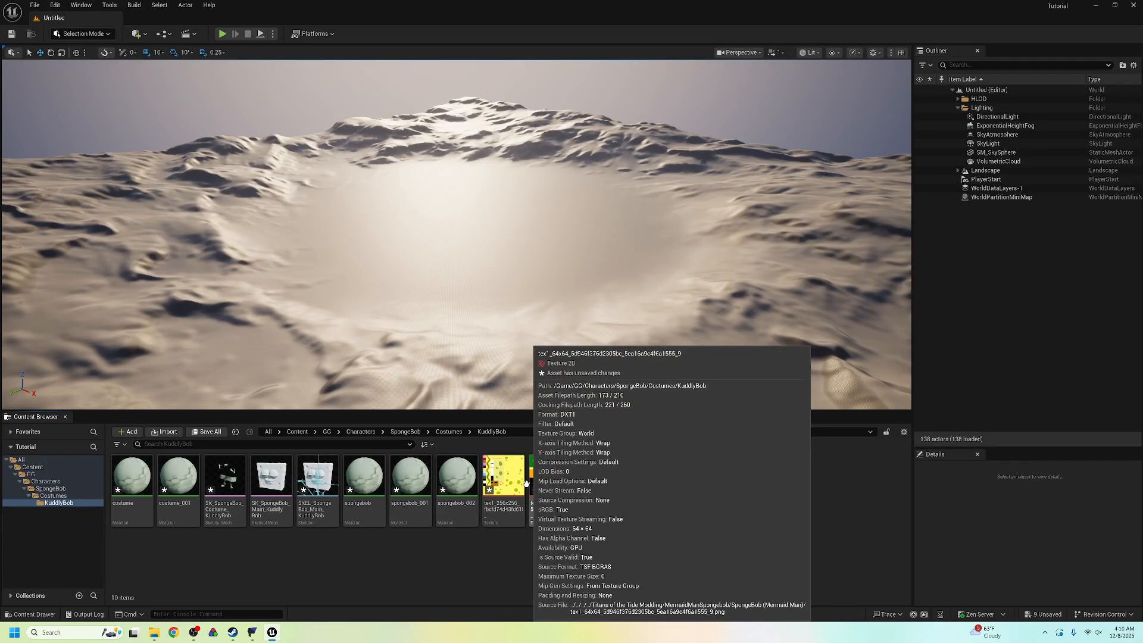
Save the two imported textures in the KuddlyBob folder.
left_click(502, 483)
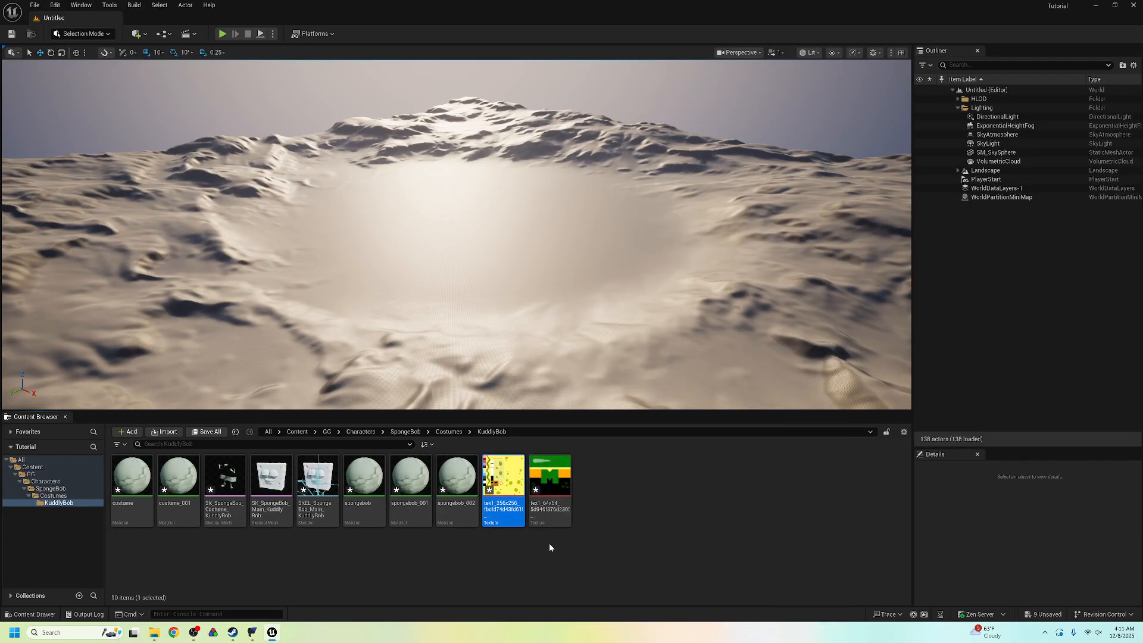
key("Right")
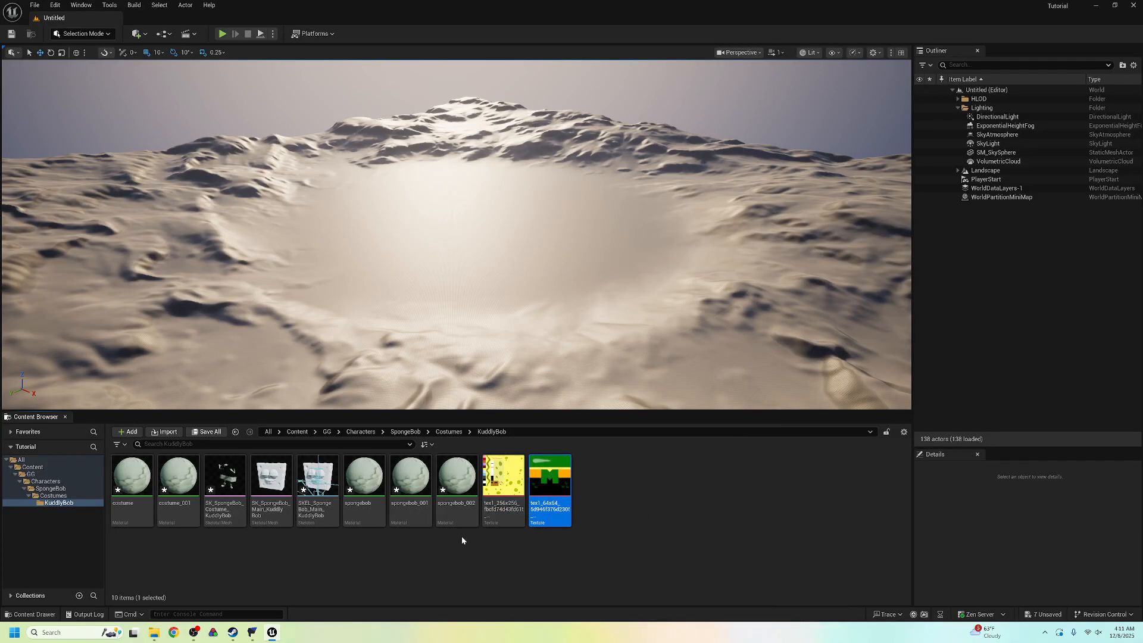
key("Left")
key("Left")
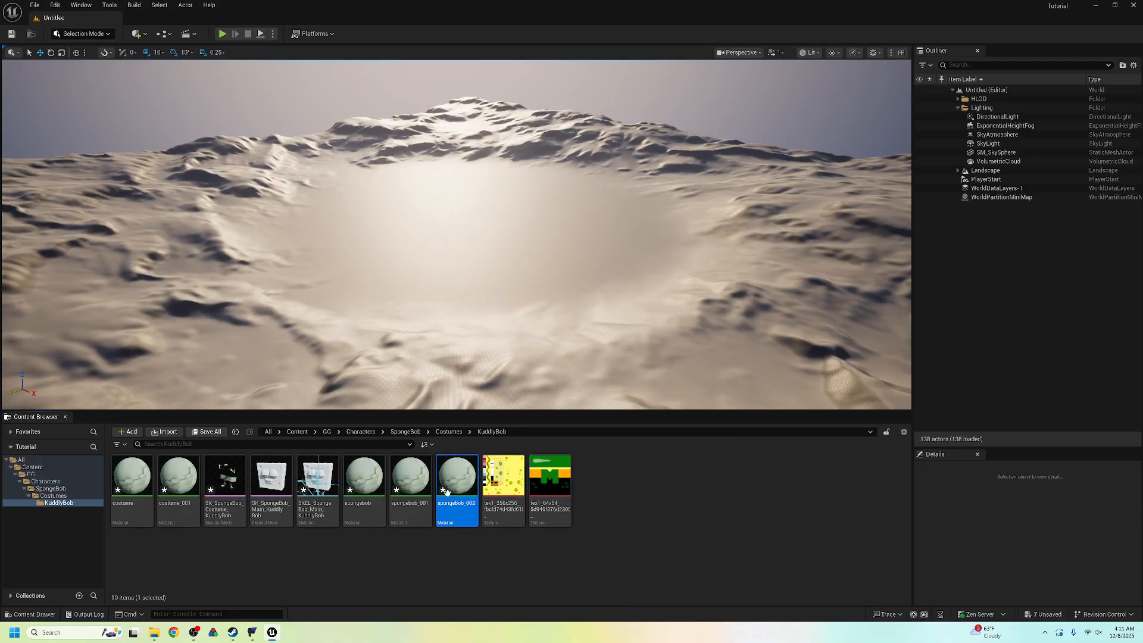
Force-delete the imported spongebob, spongebob_001 and spongebob_002 materials from the KuddlyBob folder.
left_click(384, 512, "shift")
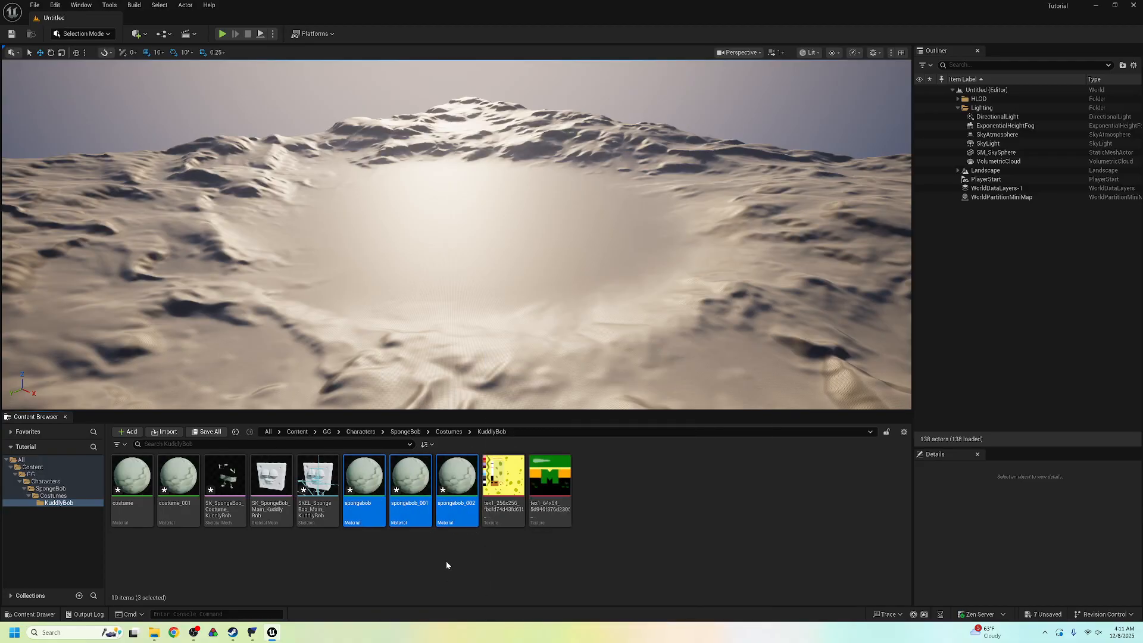
left_click(351, 555)
left_click(439, 489)
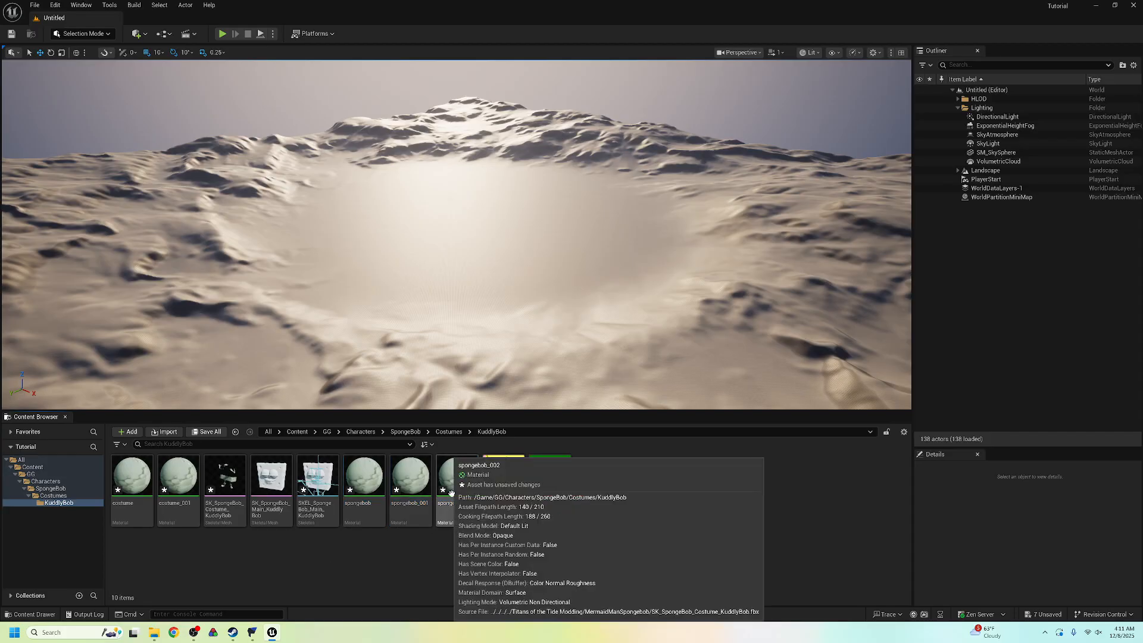
left_click(363, 494, "shift")
key("Delete")
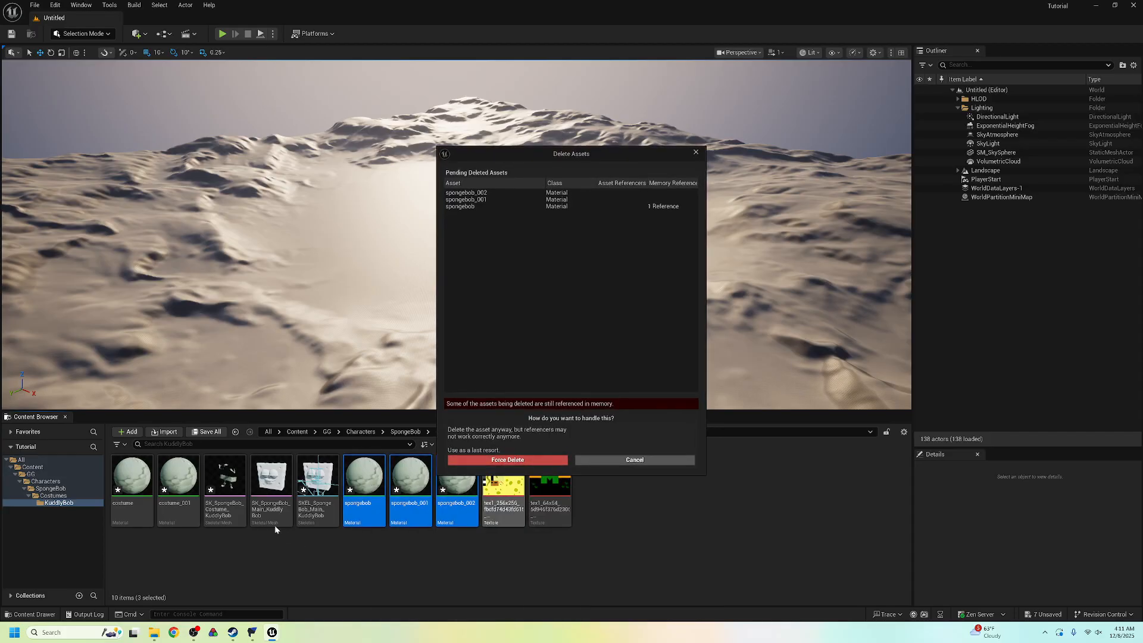
left_click(532, 464)
Force-delete the imported costume and costume_001 materials from the KuddlyBob folder.
left_click(178, 483)
left_click(148, 486, "shift")
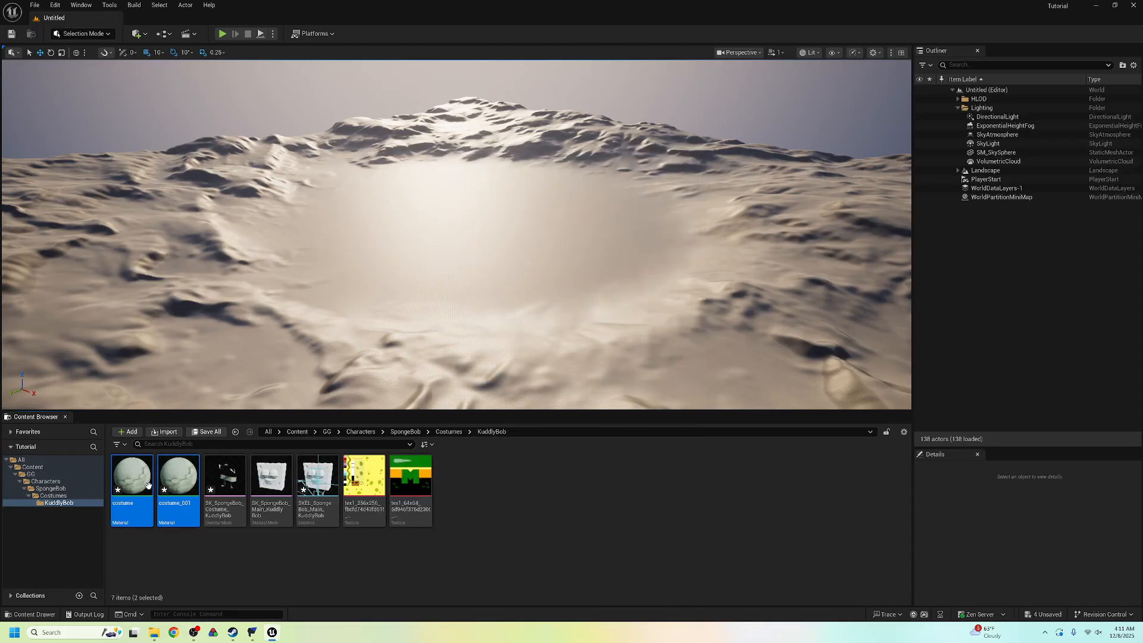
key("Delete")
left_click(526, 458)
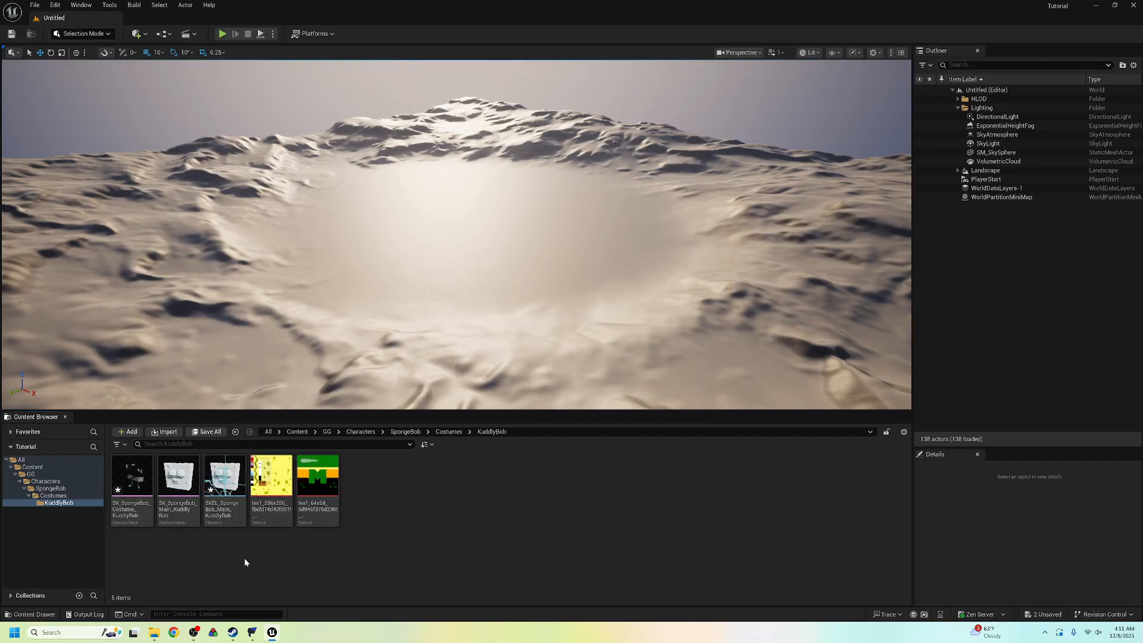
Save the SKEL_SpongeBob_Main_KuddlyBob skeleton and the SK_SpongeBob_Costume_KuddlyBob mesh.
left_click(225, 476)
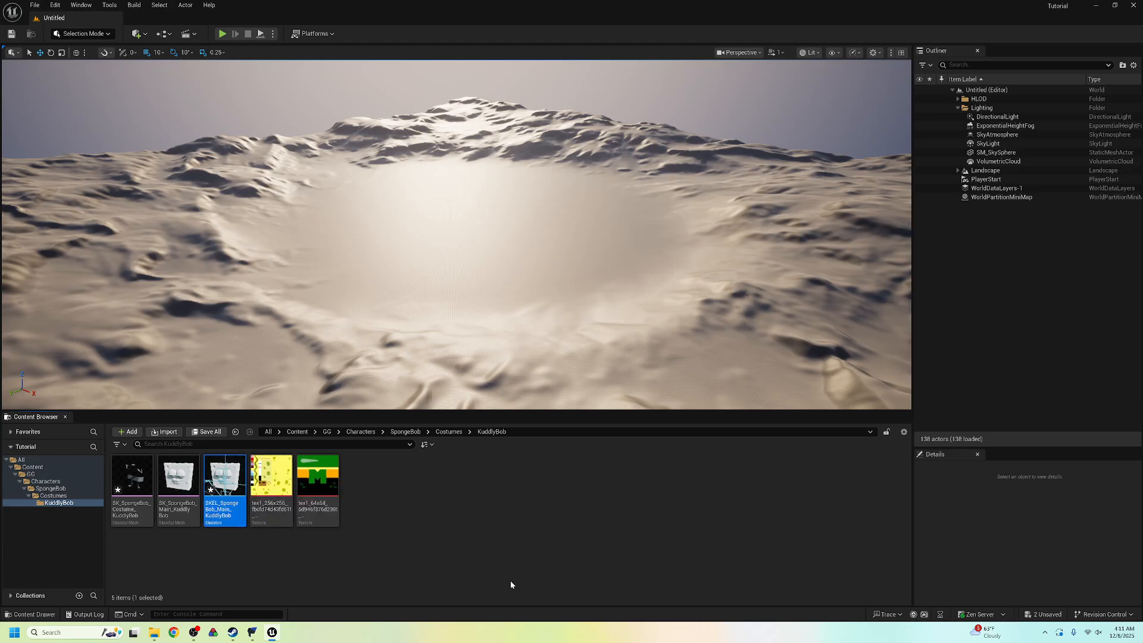
key("Left")
key("Left")
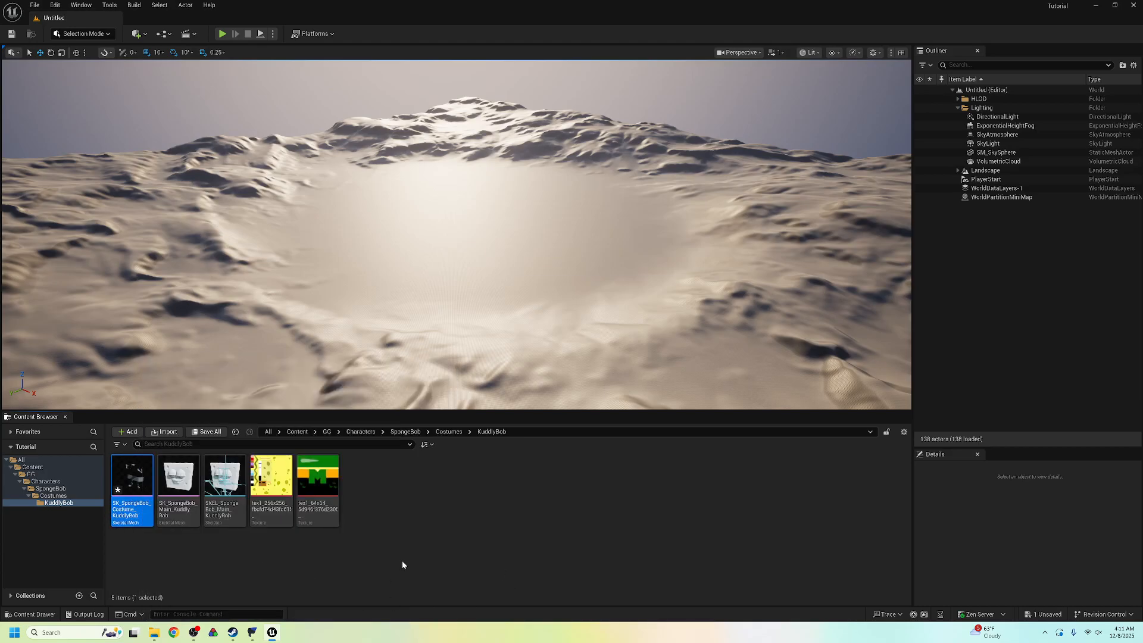
key("ctrl+s")
Place SK_SpongeBob_Costume_KuddlyBob in the level and scale it up uniformly to about 145.75.
mouse_move(139, 493)
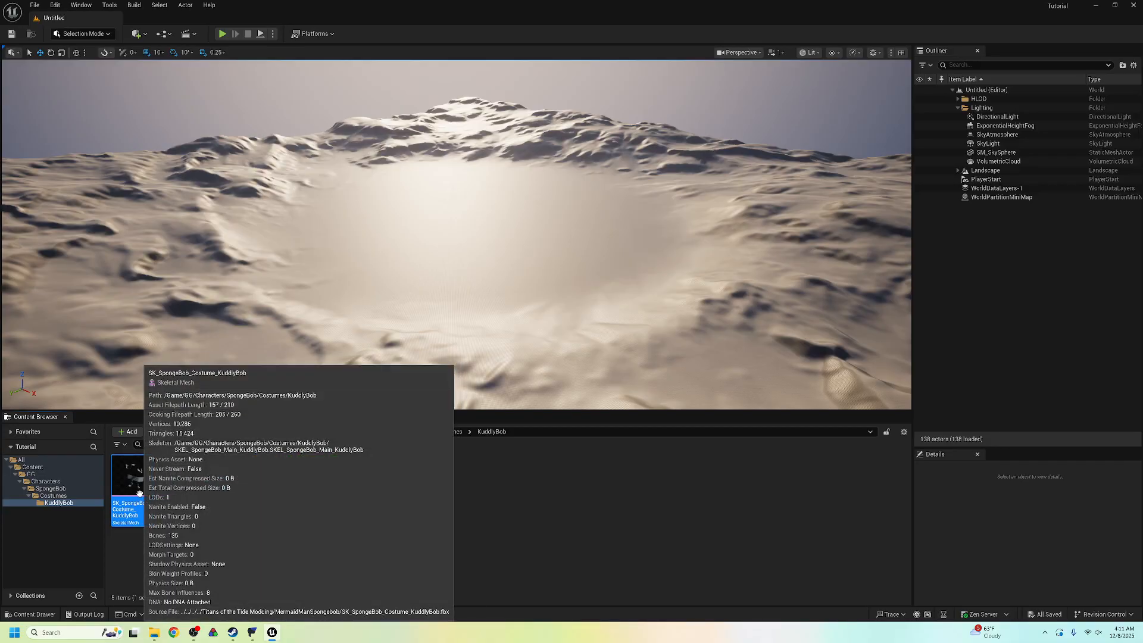
left_click_drag(148, 480, 487, 284)
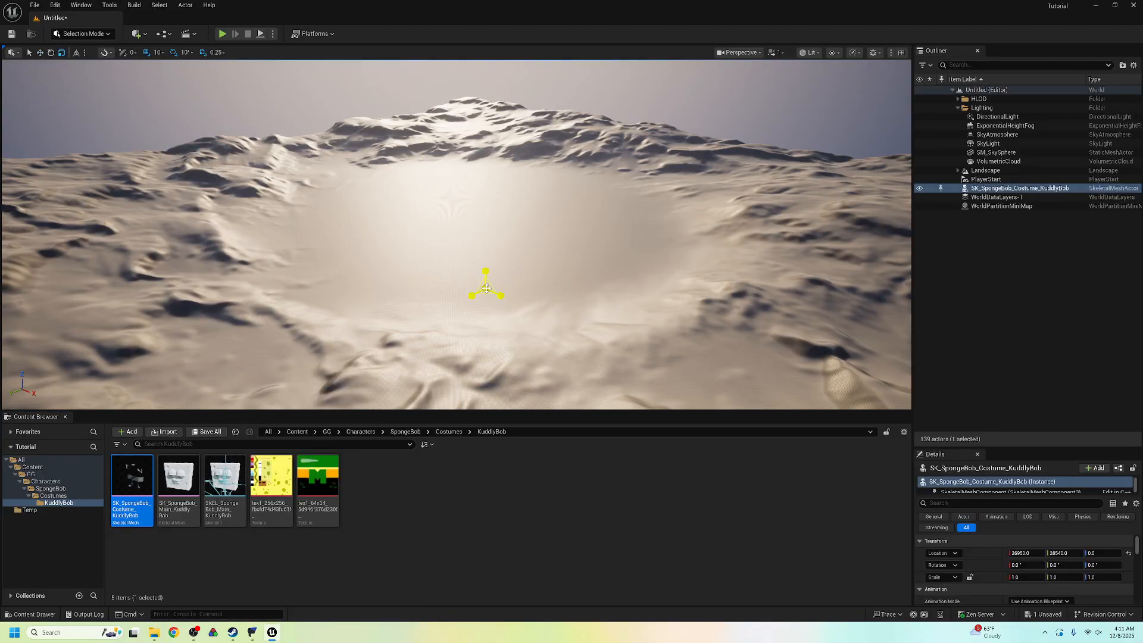
left_click_drag(487, 287, 486, 287)
right_click_drag(572, 252, 653, 272)
Switch to FModel, open the game's Costumes/KuddlyBob folder and examine MI_SpongeBob_Costume_KuddlyBob, closing its 3D preview.
left_click(252, 632)
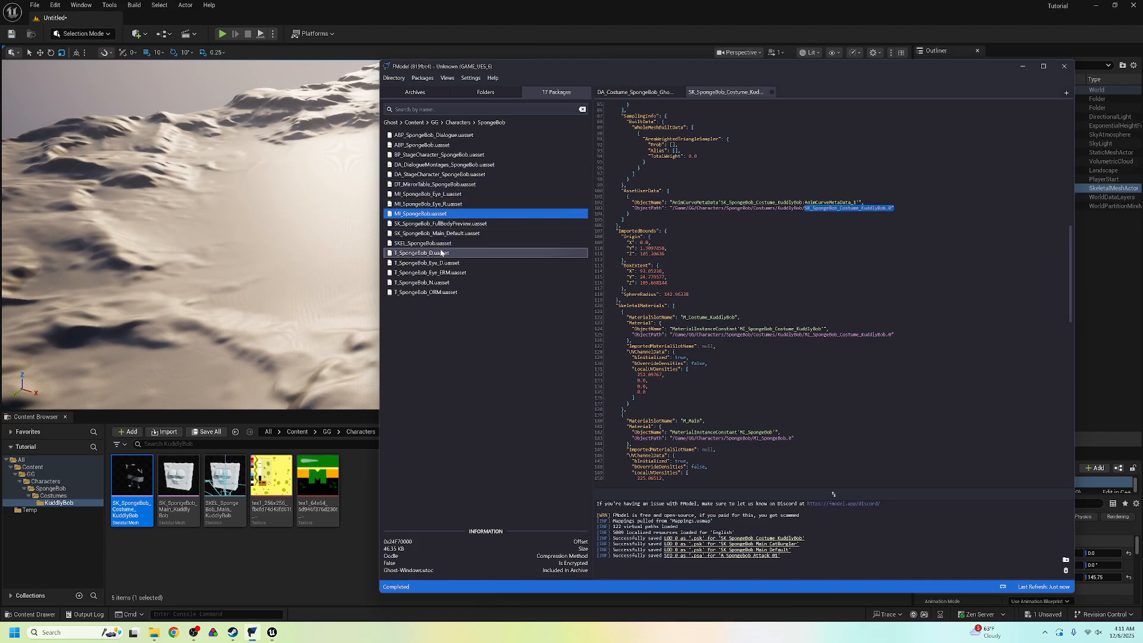
left_click(486, 93)
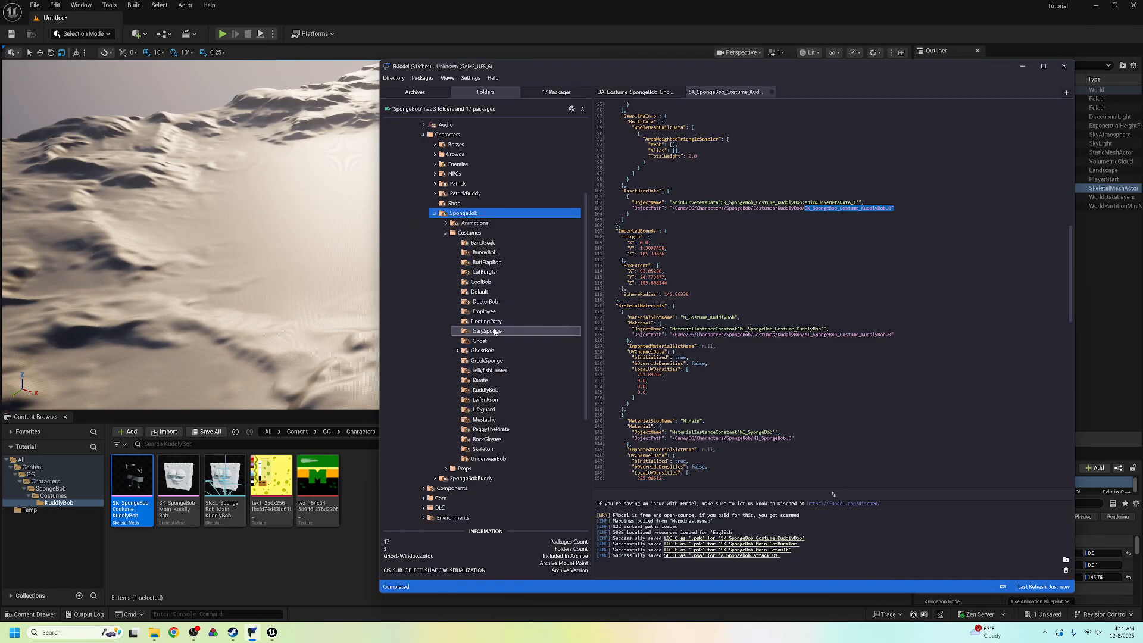
double_click(485, 390)
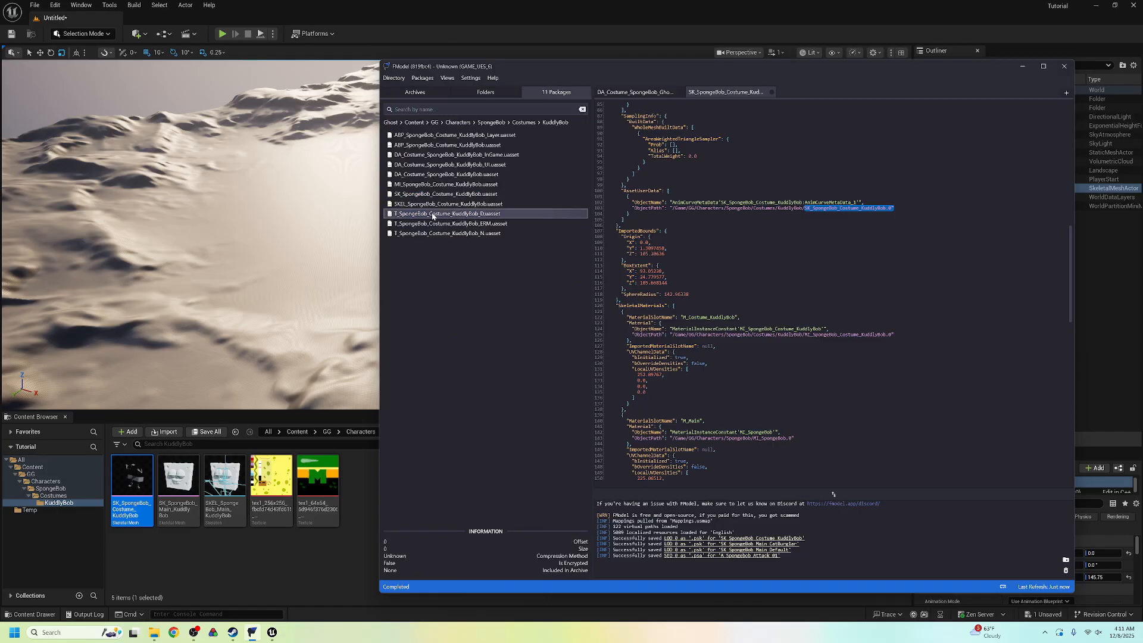
left_click(398, 185)
double_click(432, 185)
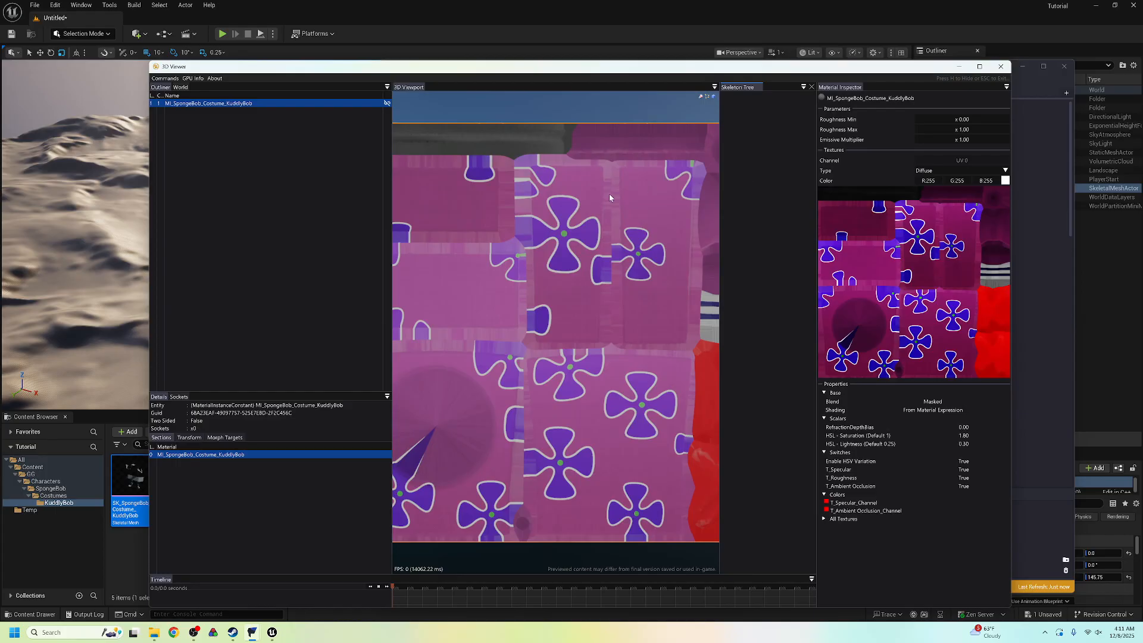
left_click(1000, 66)
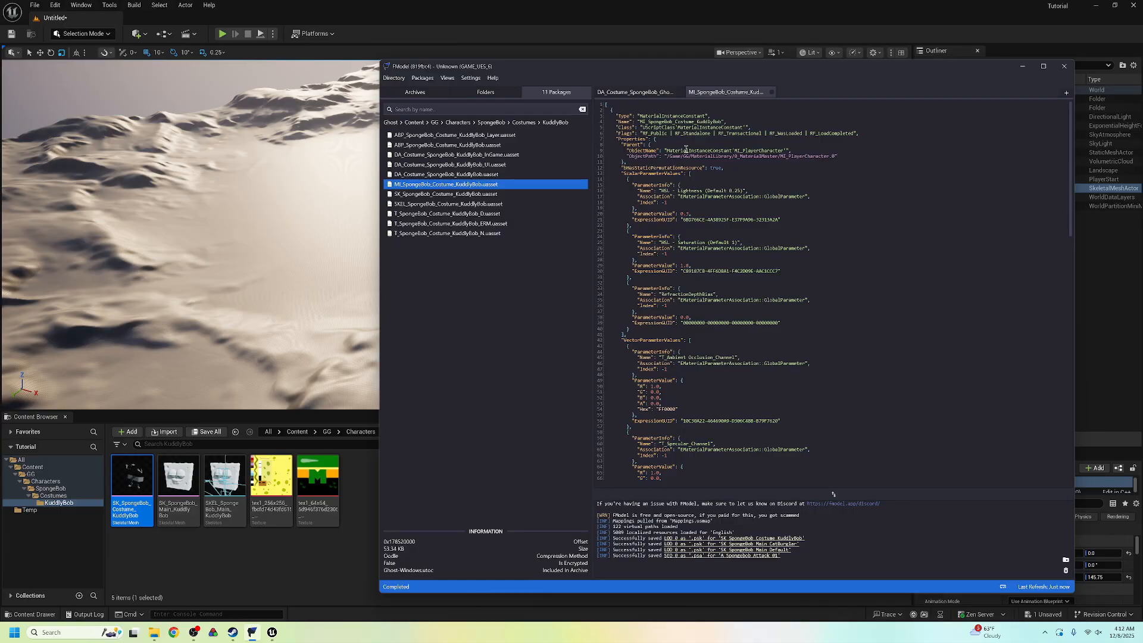
Open the costume material's parent MI_PlayerCharacter and check its parent material's object path, then return to Unreal Editor.
left_click(726, 157)
left_click(1000, 66)
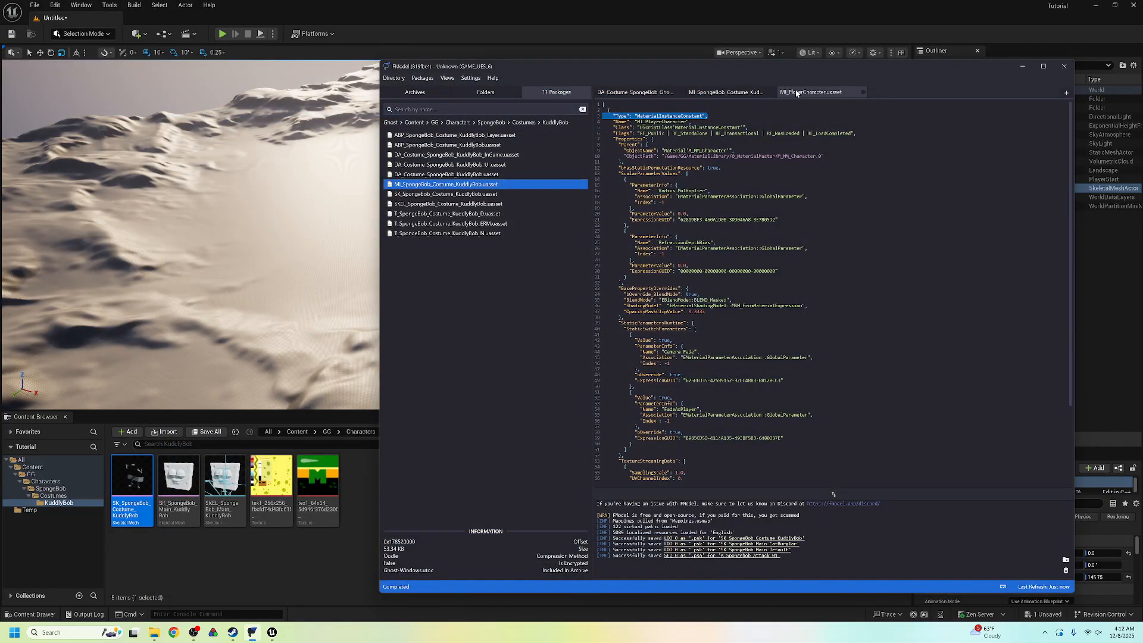
left_click_drag(668, 150, 703, 150)
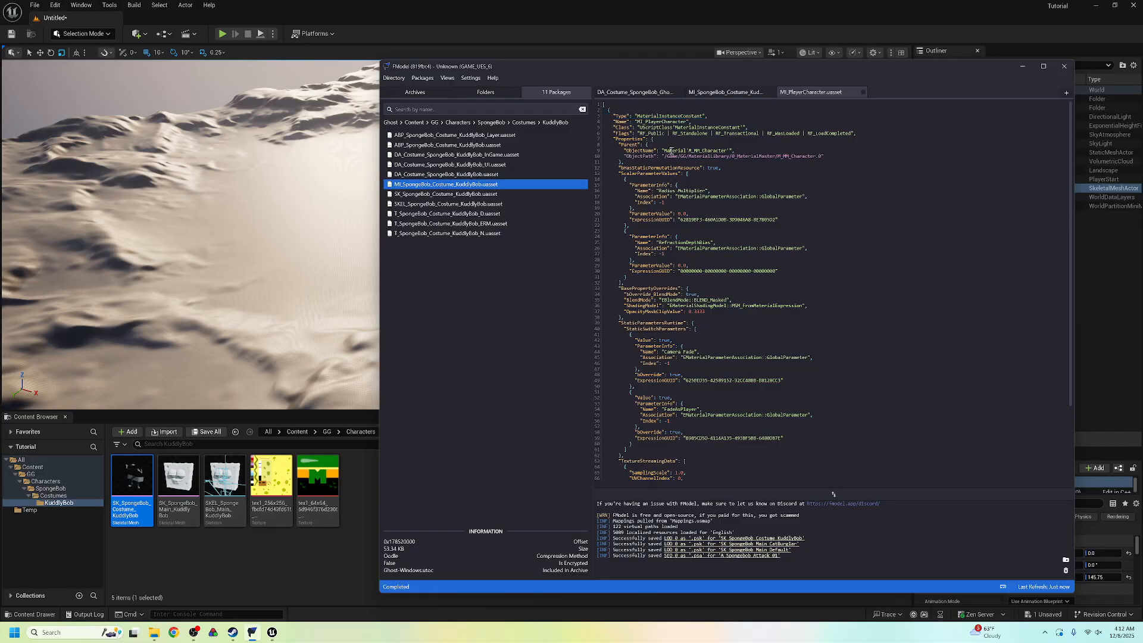
left_click_drag(828, 156, 675, 159)
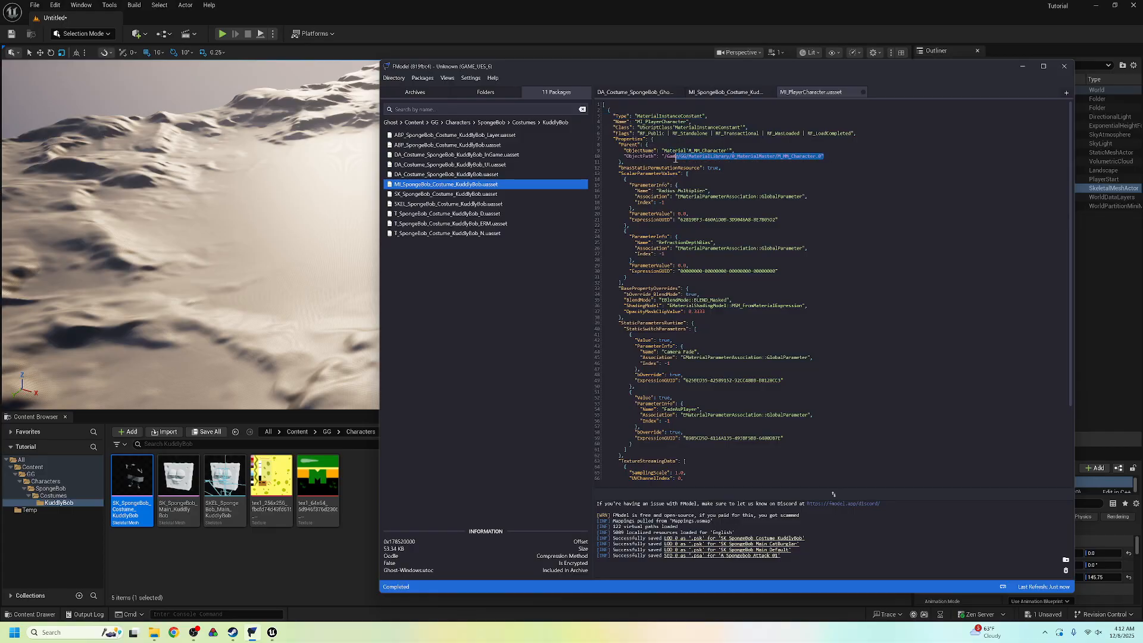
left_click(828, 155)
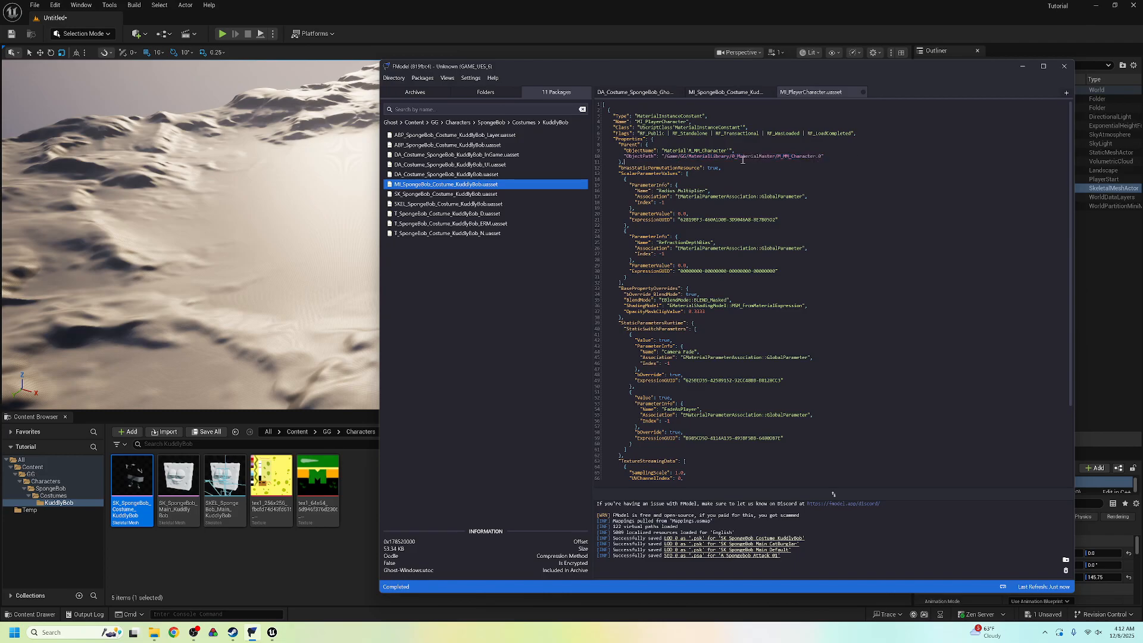
left_click_drag(759, 72, 0, 75)
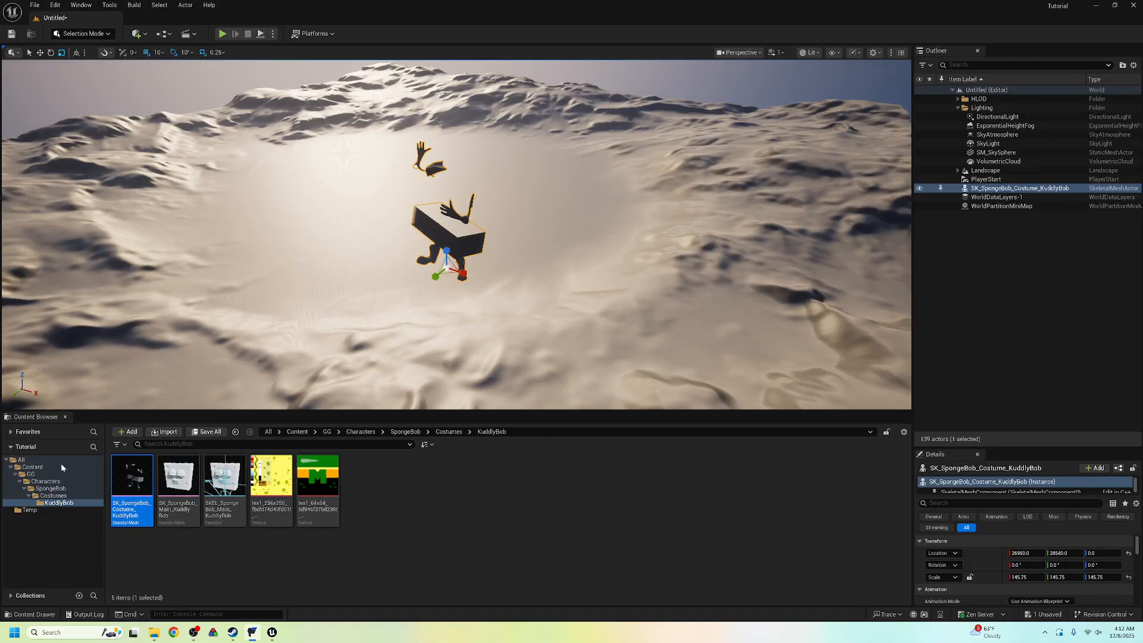
Create a folder named MaterialLibrary inside the GG folder and open it.
left_click(44, 472)
right_click(181, 519)
left_click(253, 228)
type("MaterialLib")
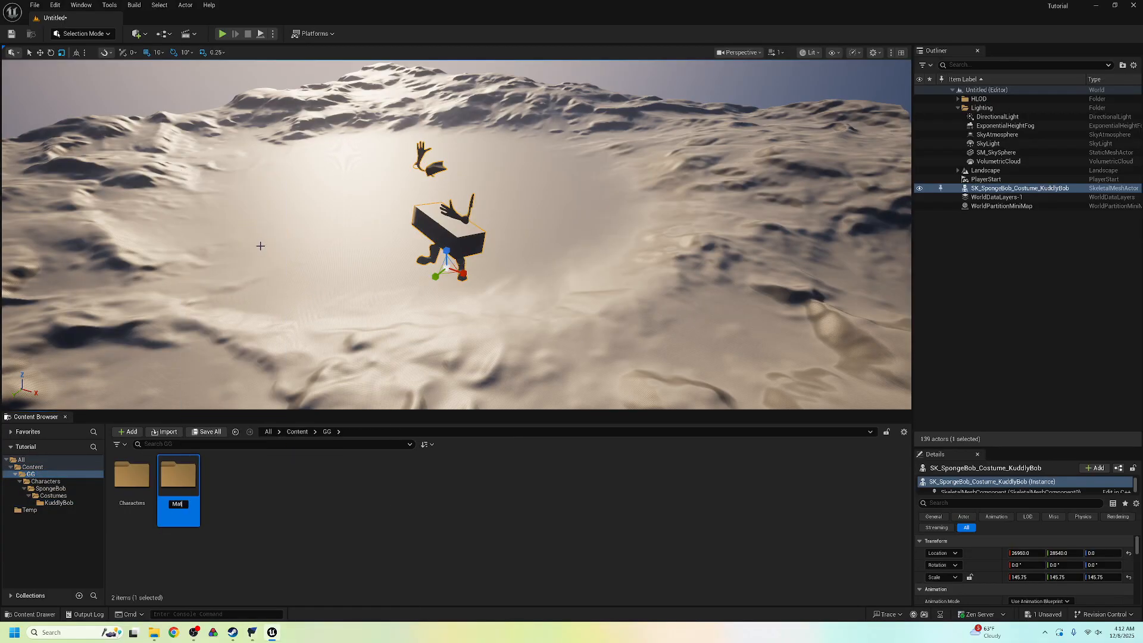
key("Return")
double_click(198, 476)
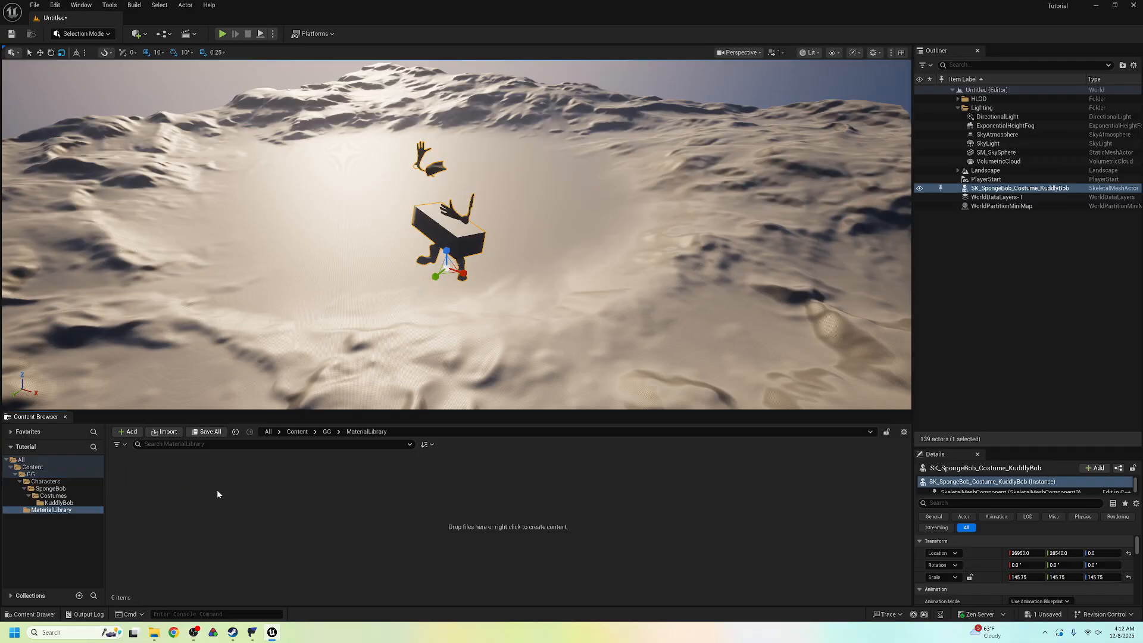
Create a folder named 0_MaterialMaster inside MaterialLibrary and open it.
right_click(216, 489)
left_click(271, 198)
type("0_Materi")
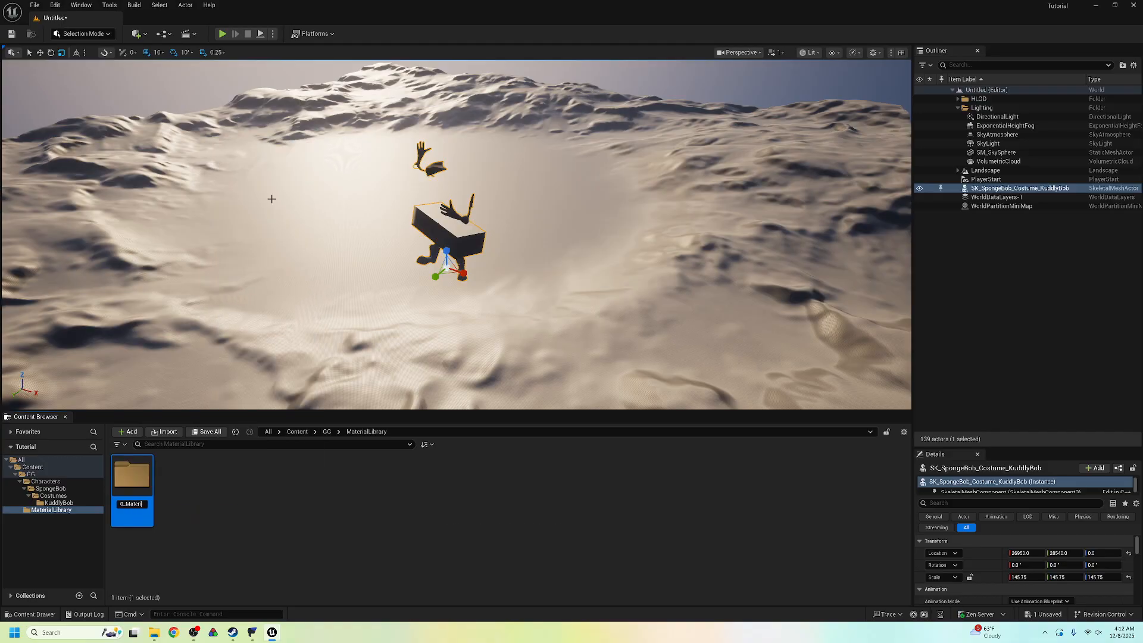
type("alMaster")
key("Return")
double_click(145, 485)
Create a material named M_MM_Character in 0_MaterialMaster and save it.
right_click(180, 487)
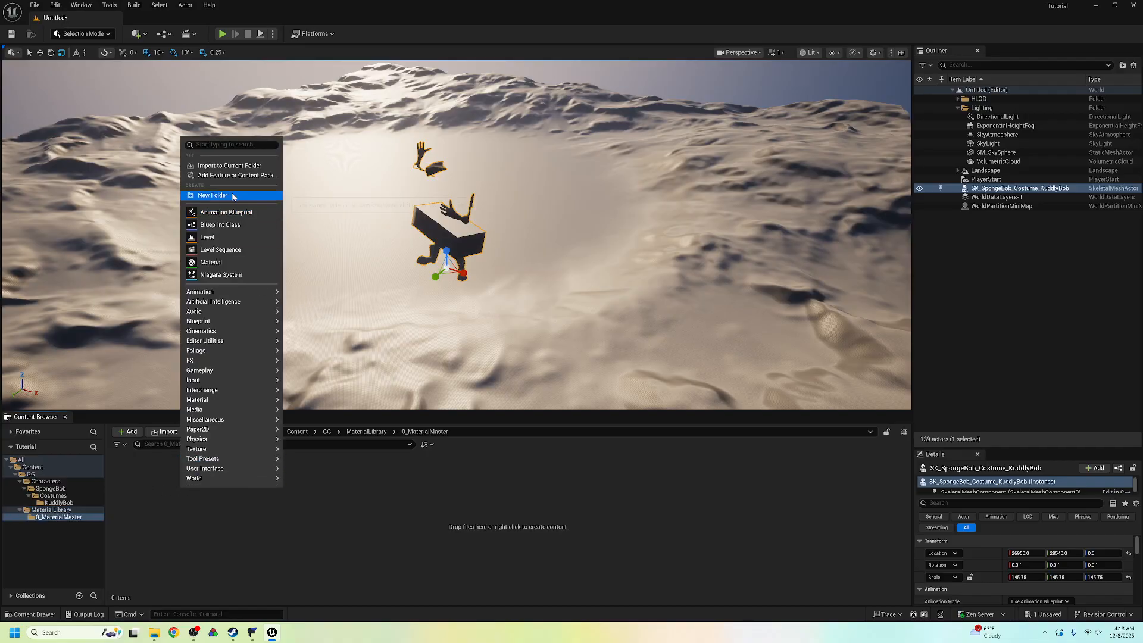
mouse_move(227, 409)
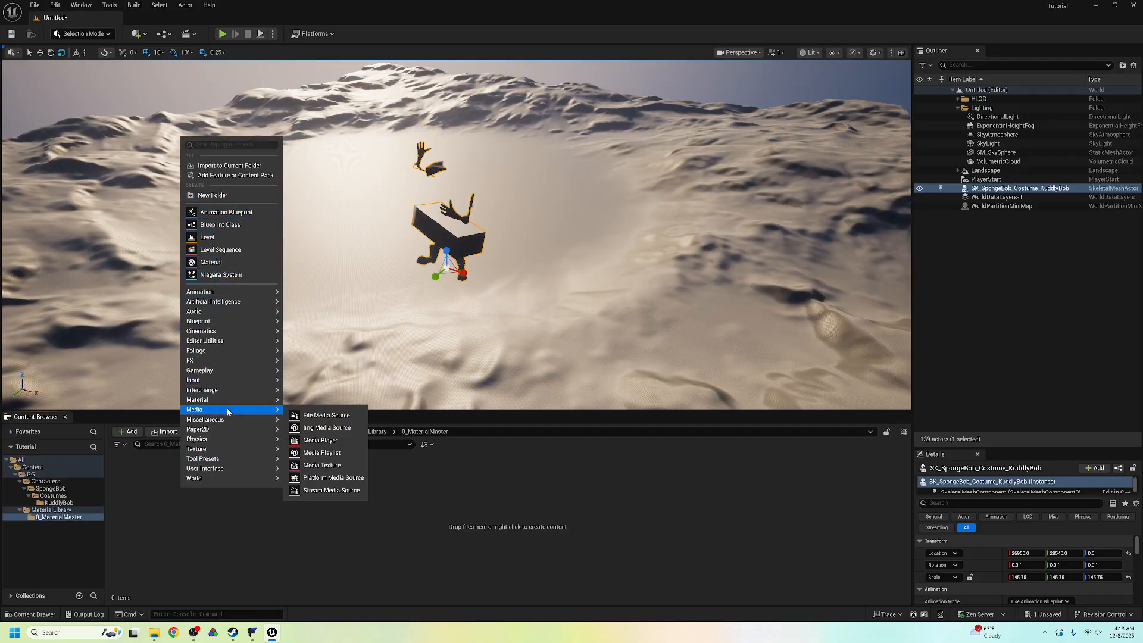
left_click(314, 401)
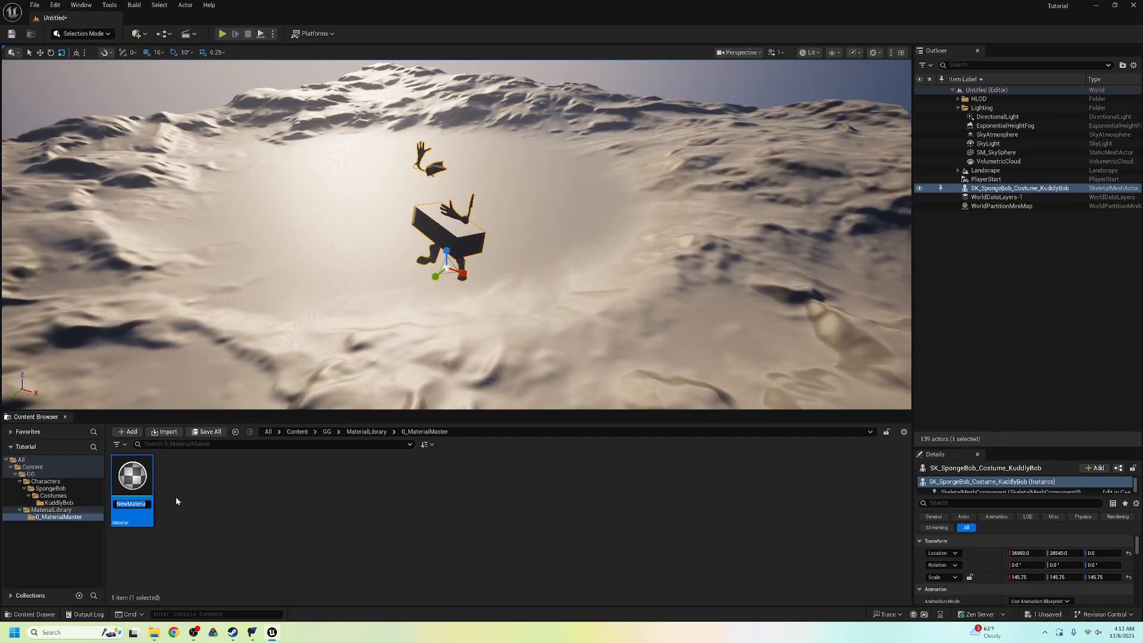
type("M_MM")
type("er")
key("Return")
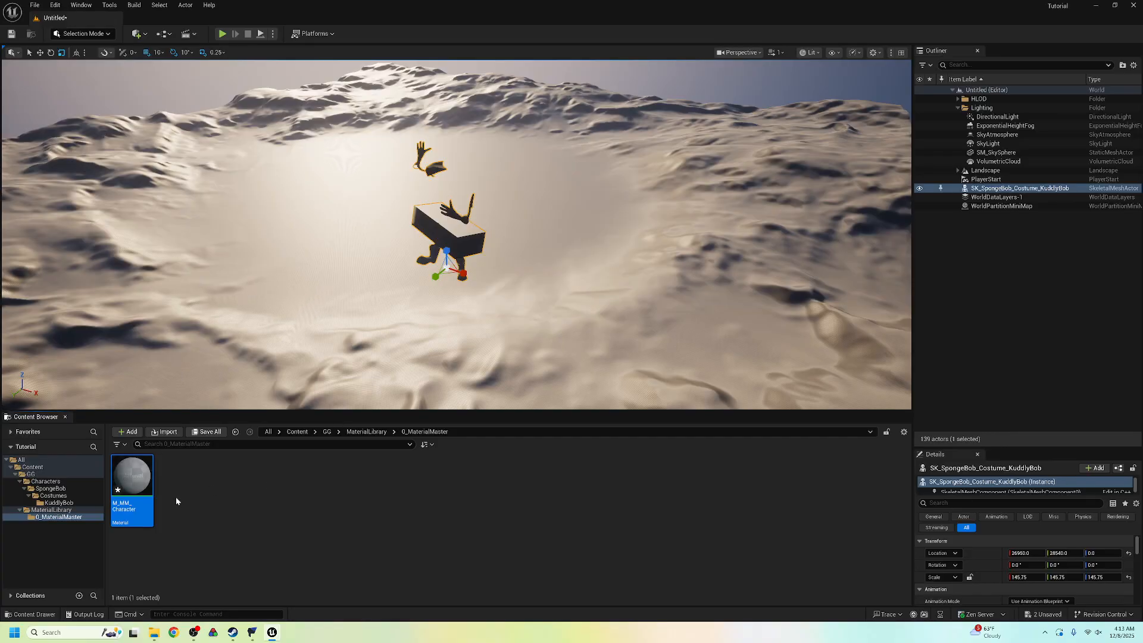
key("ctrl+s")
Open M_MM_Character for editing and display the KuddlyBob folder's assets beneath the material editor.
double_click(141, 484)
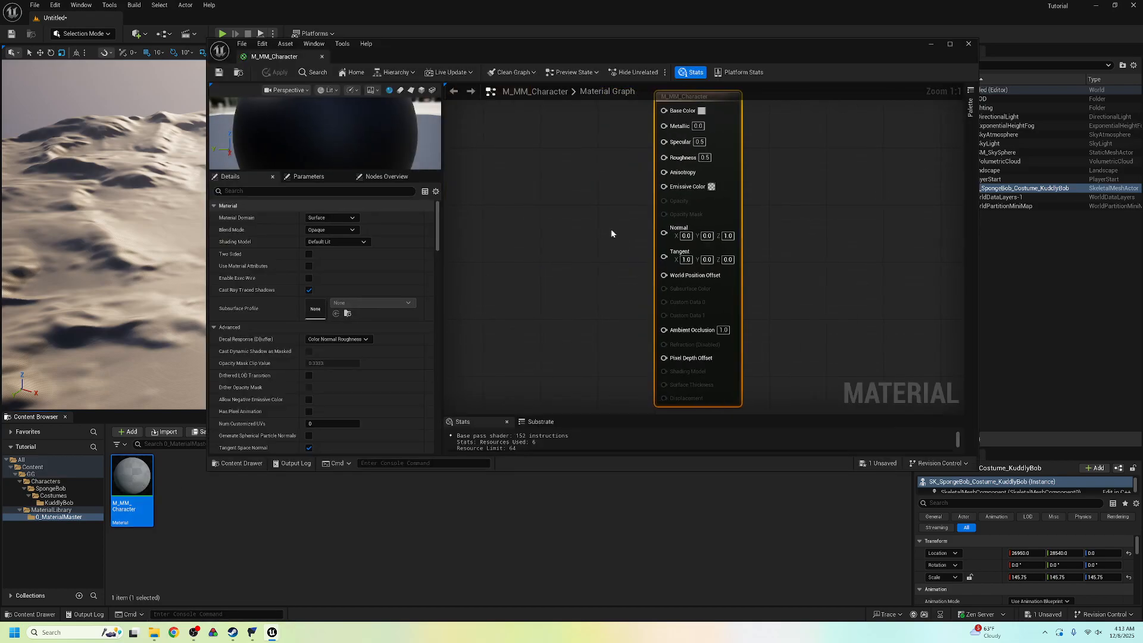
scroll(553, 187, "down", 2)
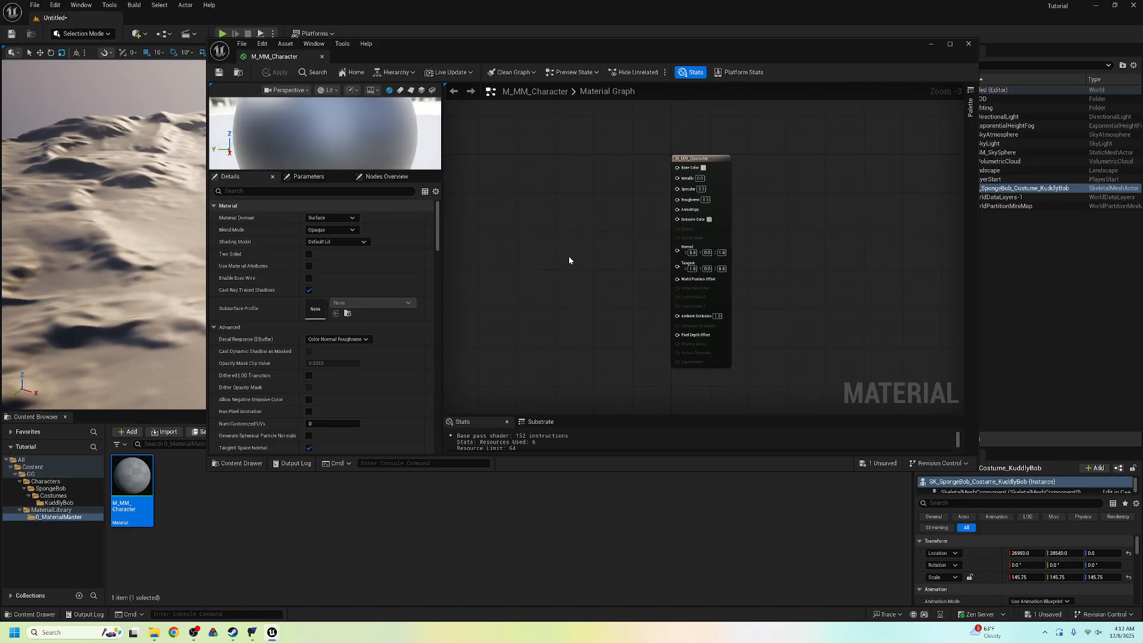
left_click(59, 502)
mouse_move(479, 39)
left_mouse_down()
mouse_move(479, 76)
mouse_move(476, 47)
left_mouse_up()
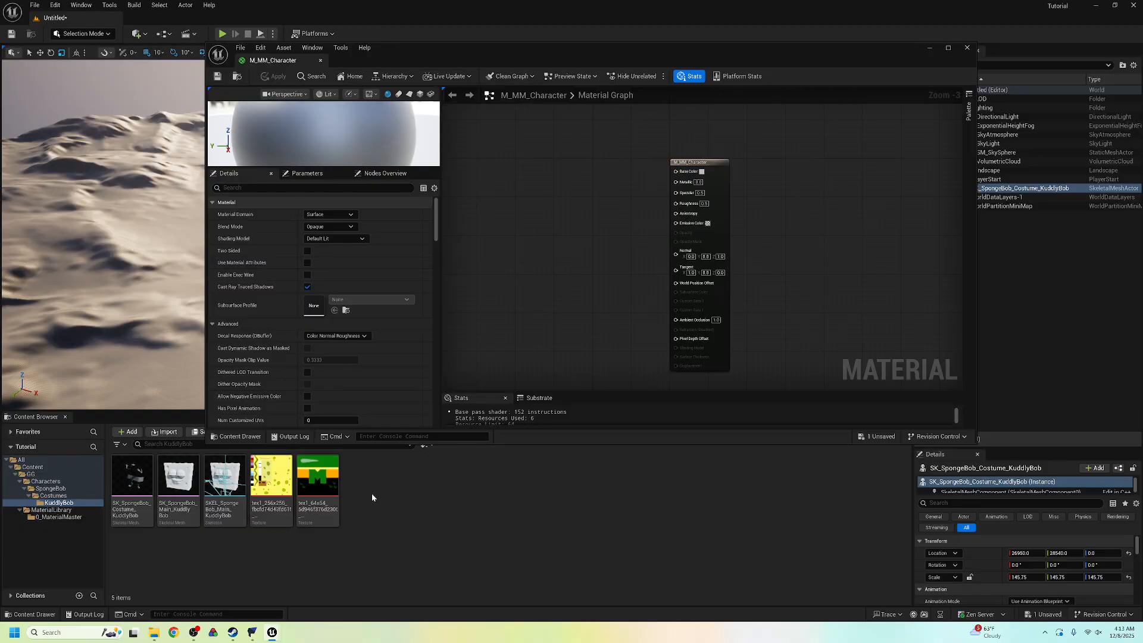
mouse_move(321, 506)
Add a Texture Sample node to the M_MM_Character graph and connect its RGB output to Base Color.
right_click(575, 188)
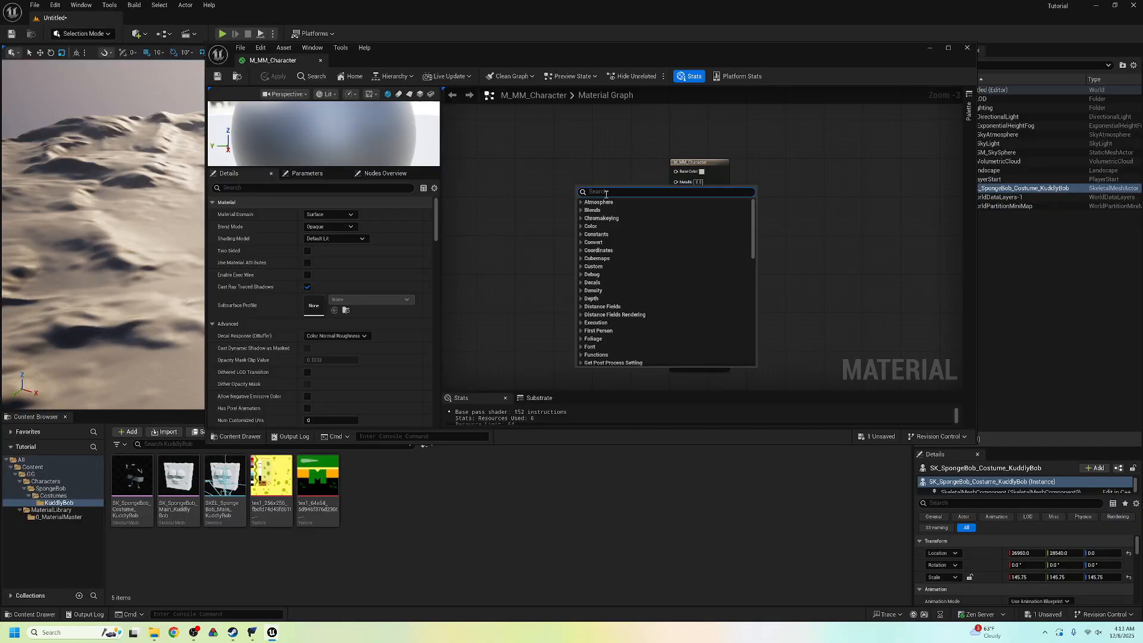
type("texture")
left_click(620, 208)
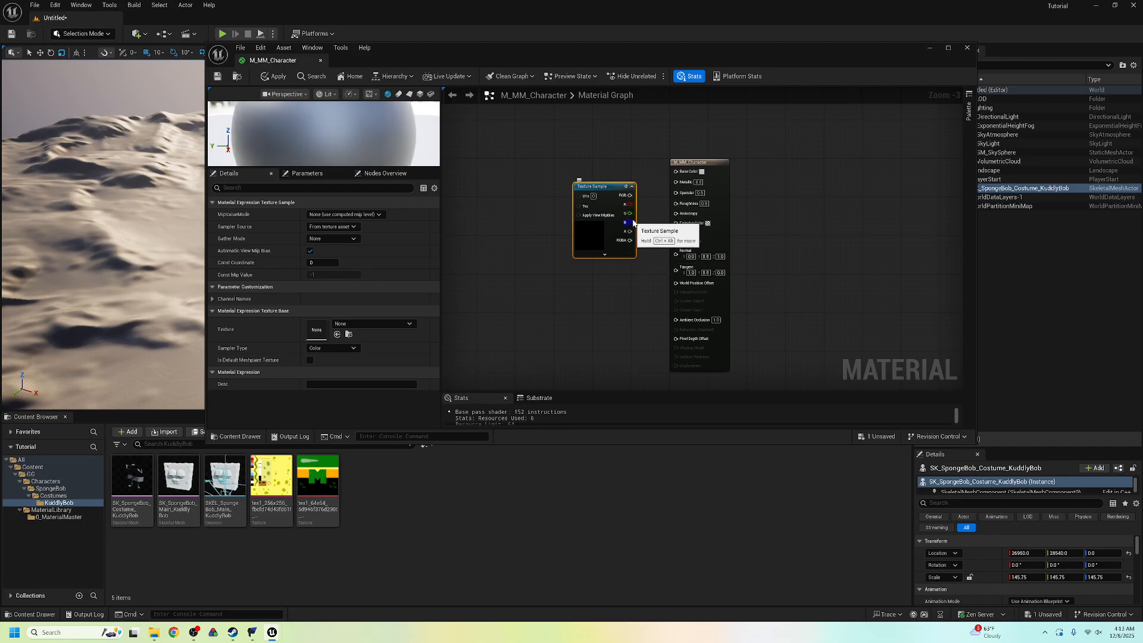
left_click_drag(629, 195, 675, 171)
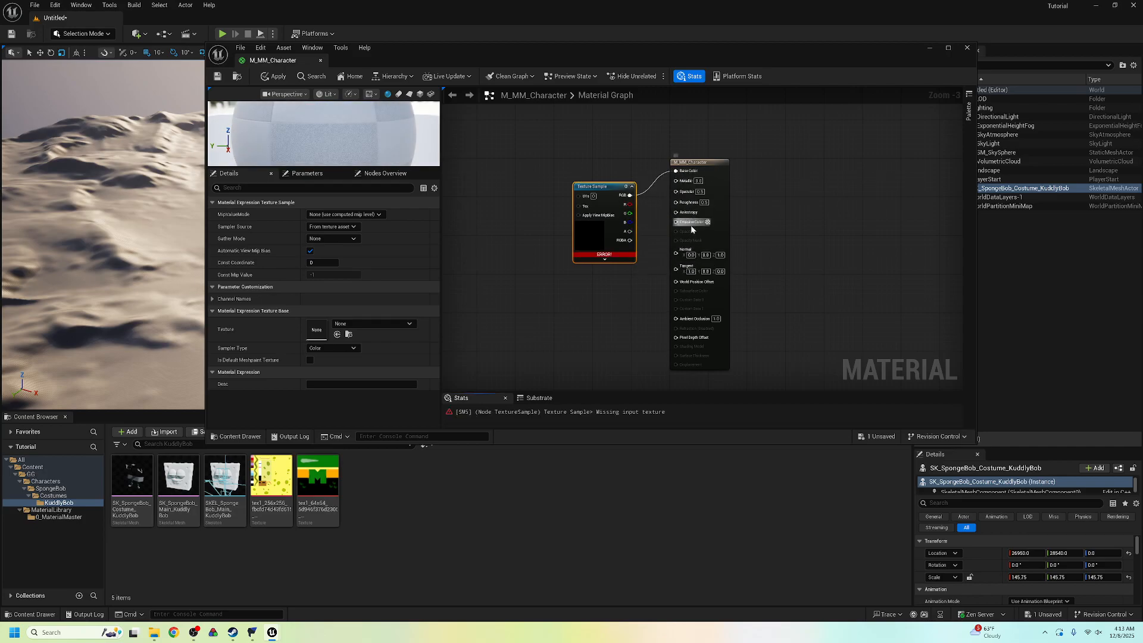
Expand the Texture Sample node, place it further from the material output node, and set its sampler type to Linear Color.
left_click(605, 259)
left_click_drag(615, 194, 562, 175)
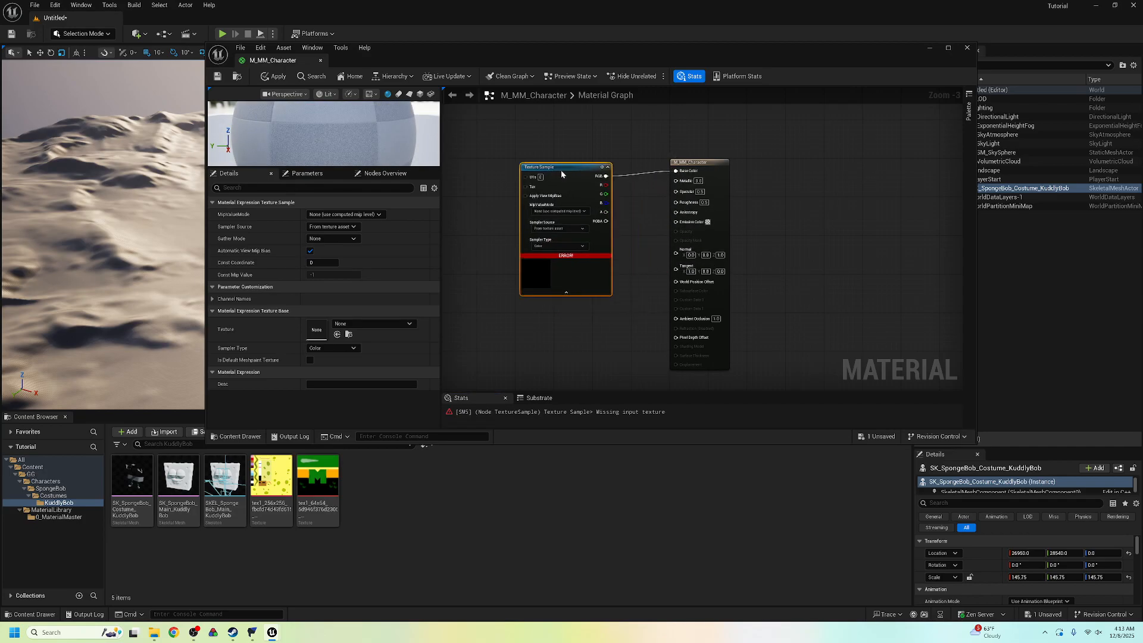
left_click(568, 246)
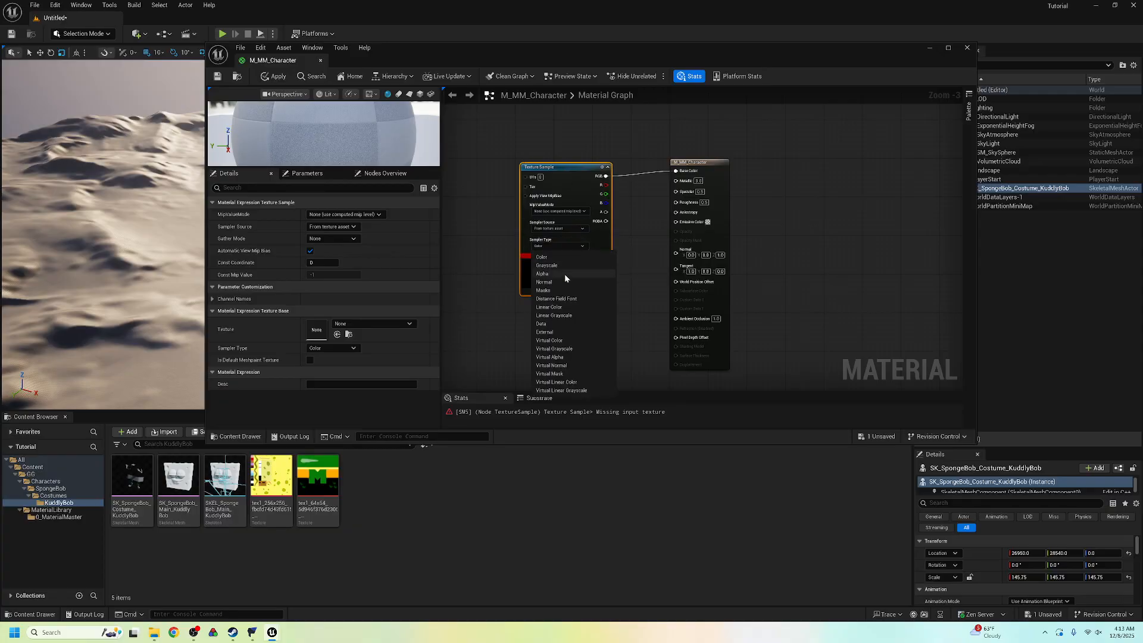
left_click(556, 307)
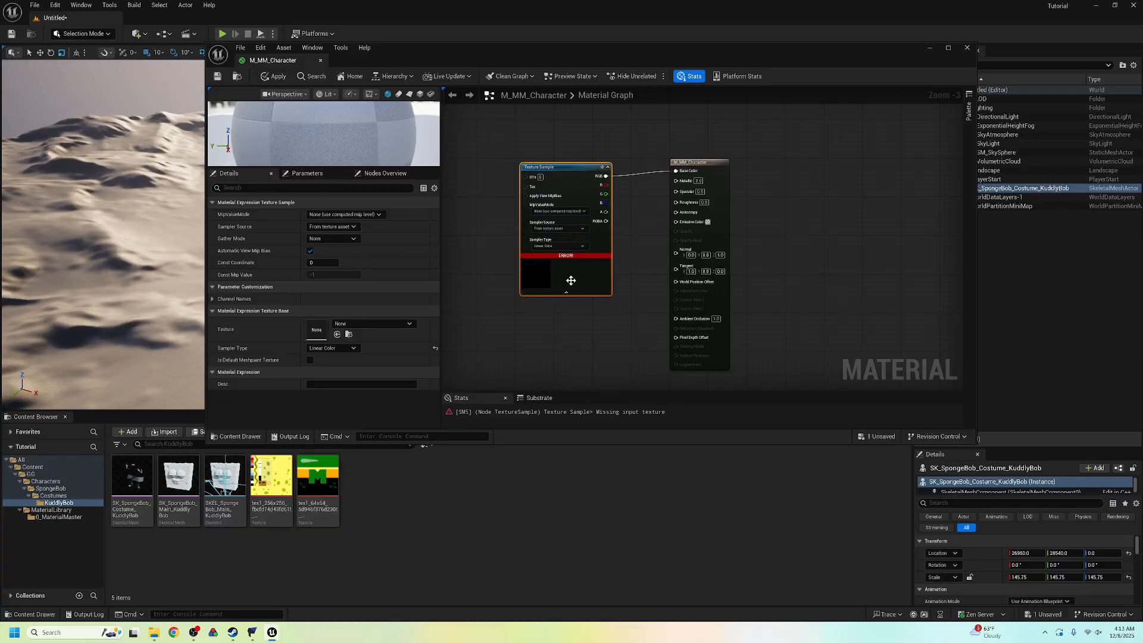
Convert the Texture Sample node feeding Base Color to a parameter.
right_click(564, 174)
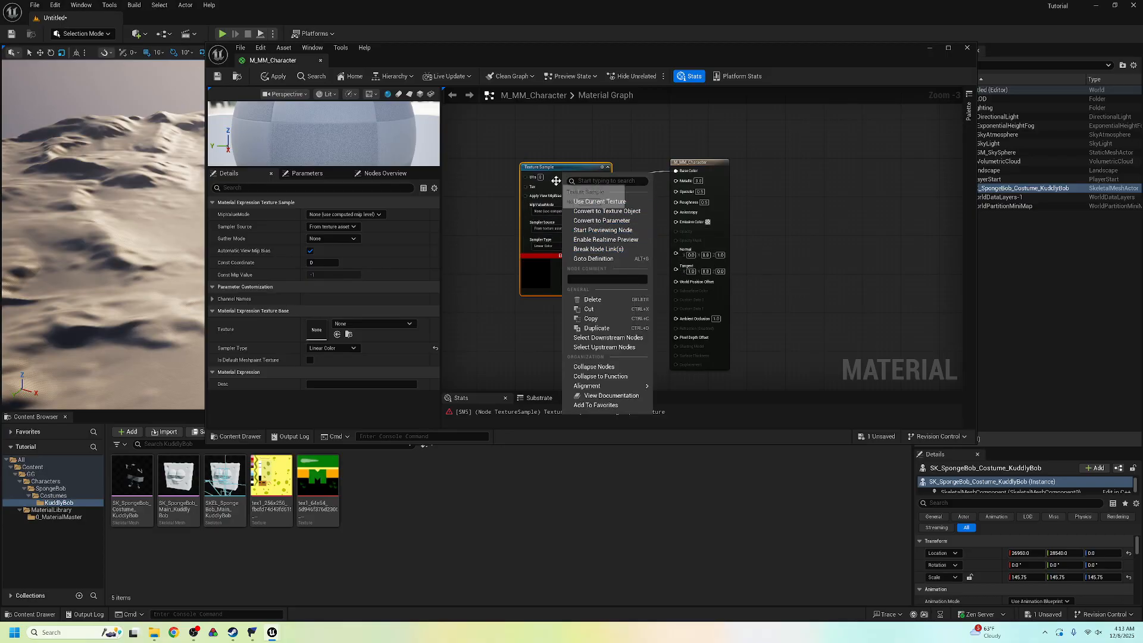
right_click(553, 171)
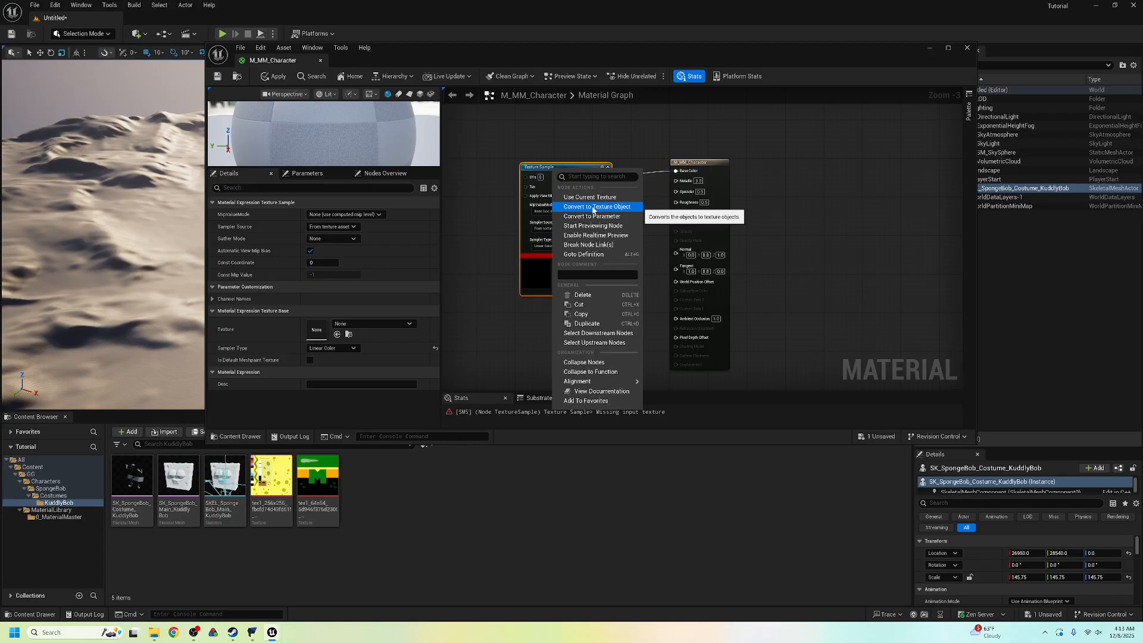
left_click(593, 216)
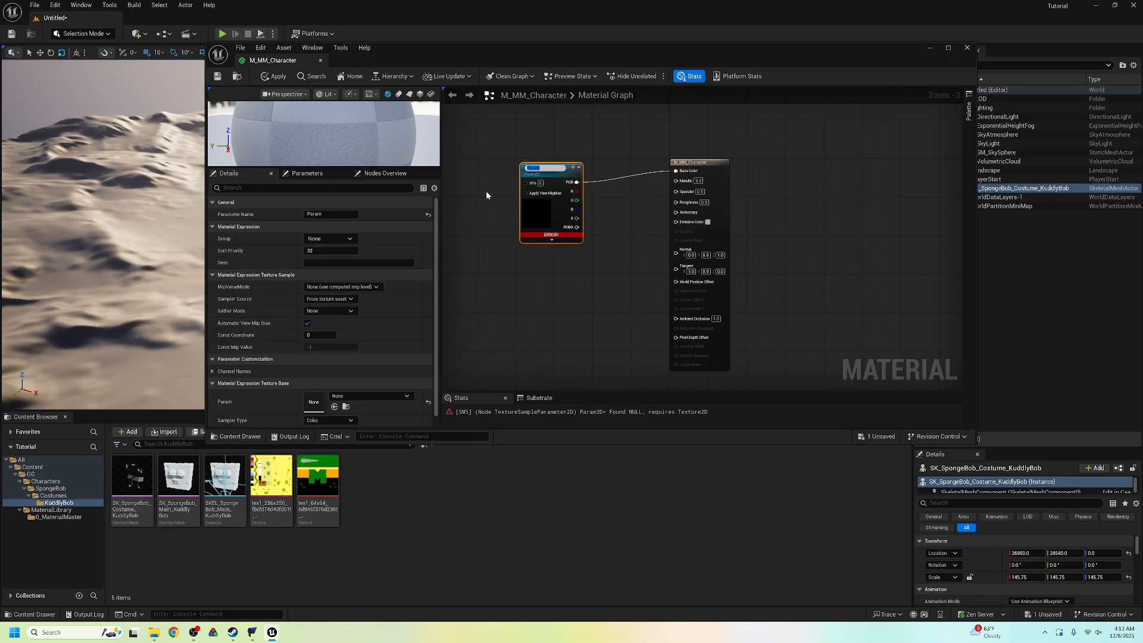
left_click(609, 233)
Switch to FModel and look up the texture parameter names in the MI_SpongeBob_Costume_KuddlyBob properties.
key("alt+Tab")
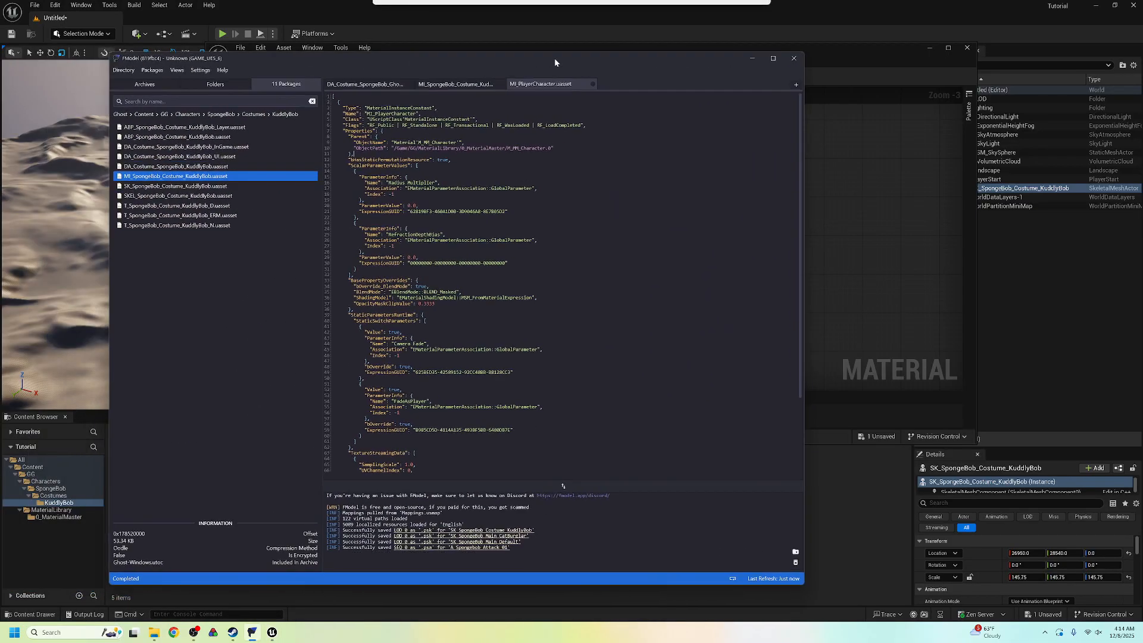
left_click_drag(548, 58, 610, 62)
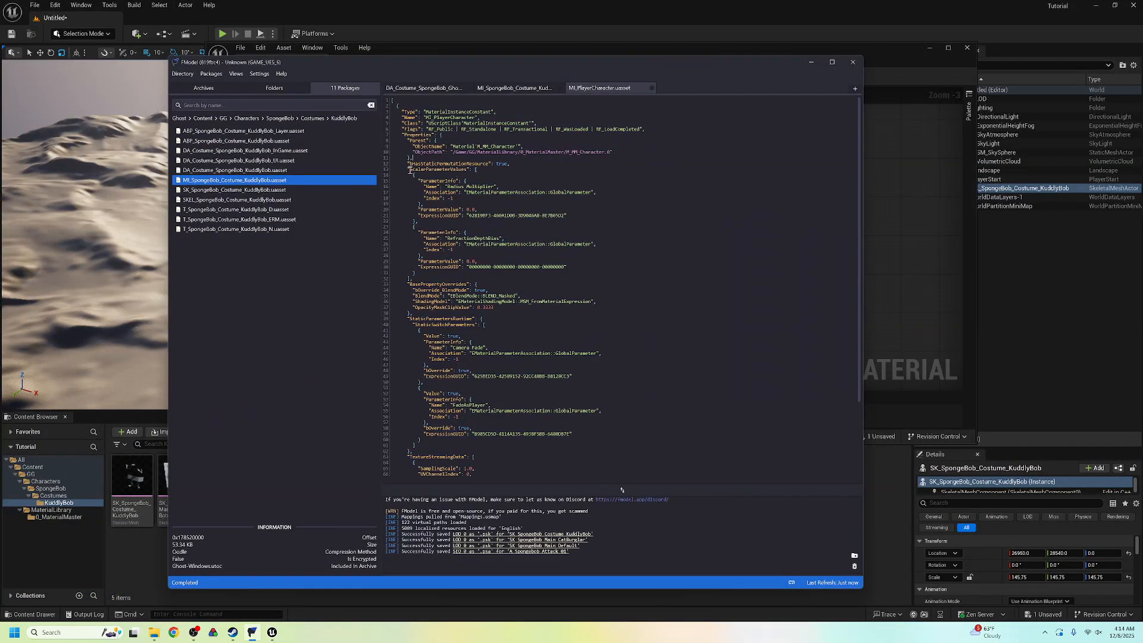
left_click_drag(409, 166, 471, 261)
left_click(470, 250)
scroll(568, 279, "down", 5)
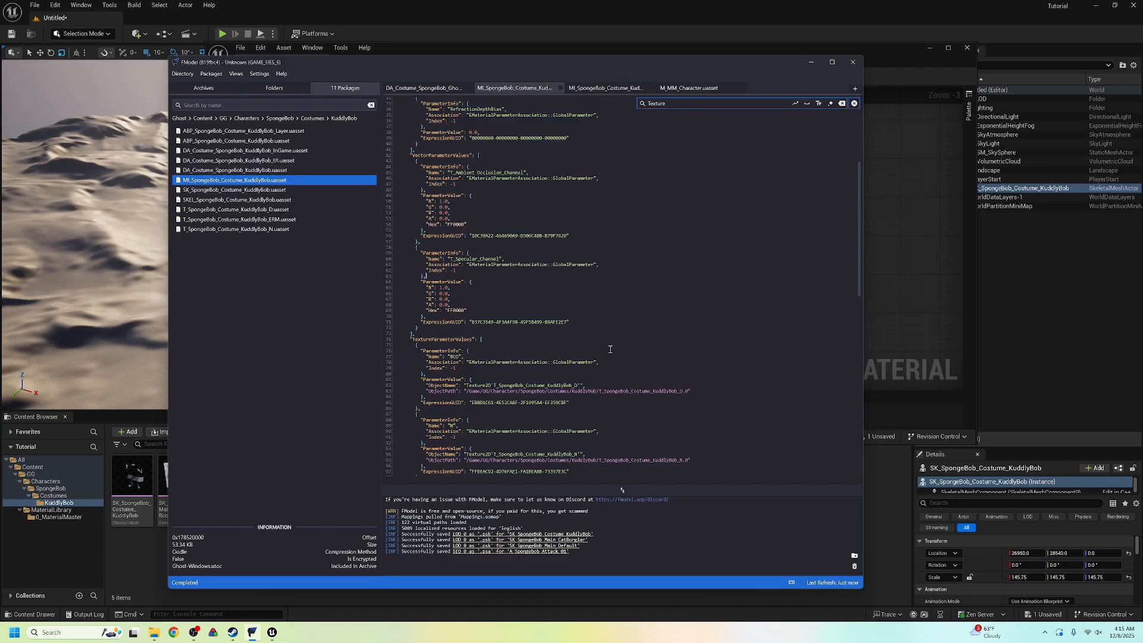
scroll(610, 350, "down", 5)
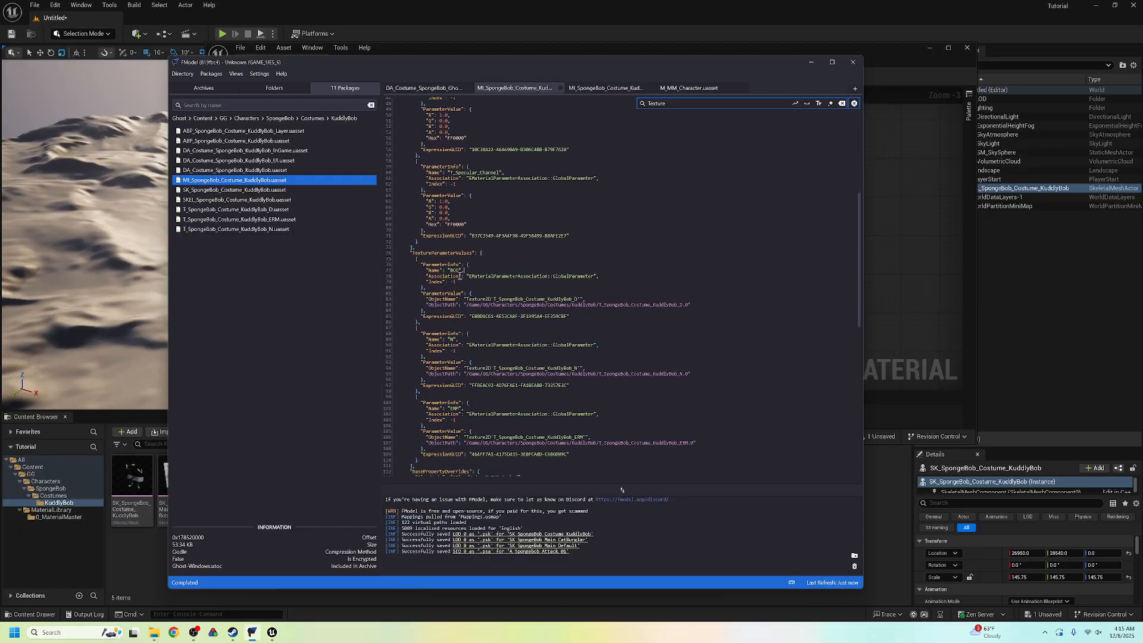
View the T_SpongeBob_Costume_KuddlyBob_D texture referenced by the costume material, close it, and return to the MI_SpongeBob_Costume_KuddlyBob properties.
left_click(561, 304, "ctrl")
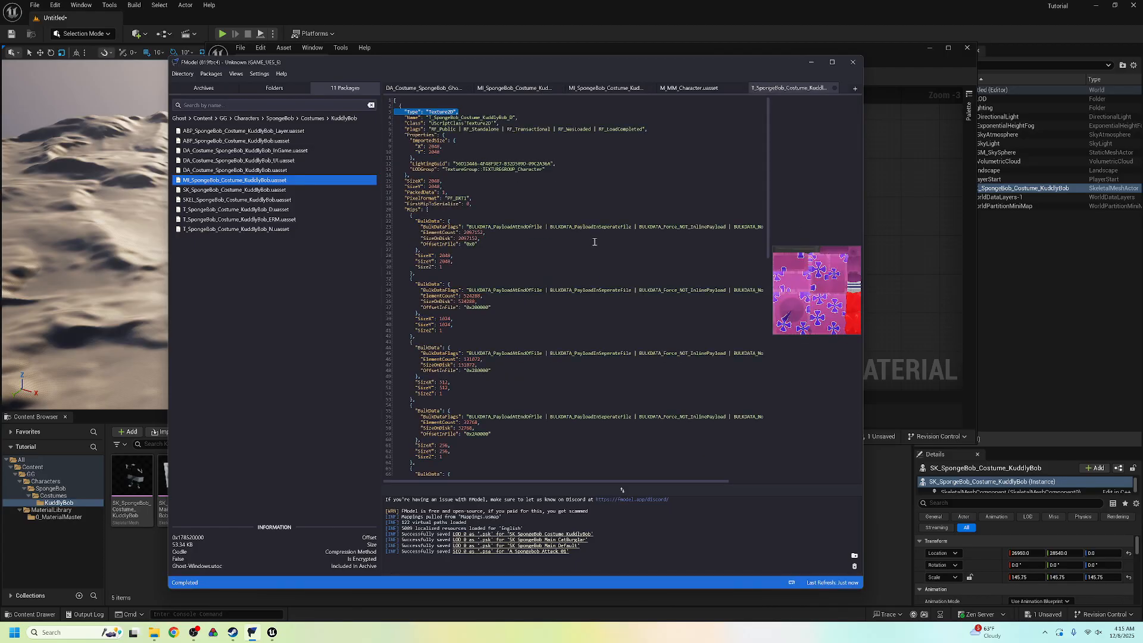
left_click(834, 88)
left_click(524, 88)
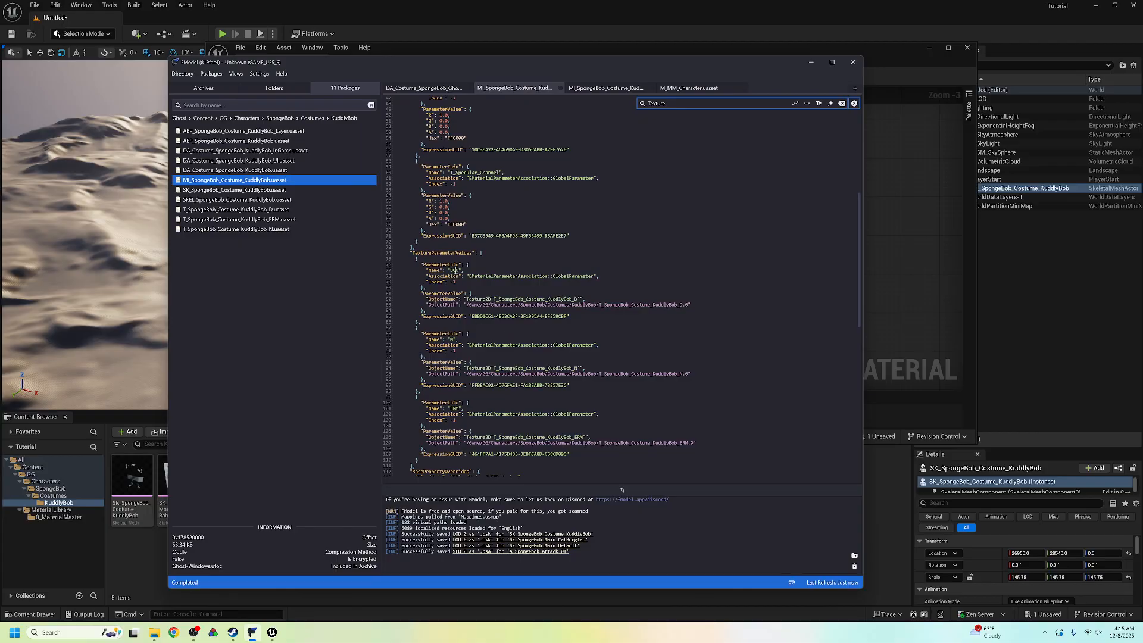
Switch back to Unreal Editor and name the texture parameter BCO.
left_click(555, 34)
left_click(355, 215)
key("ctrl+a")
type("BCO")
key("Return")
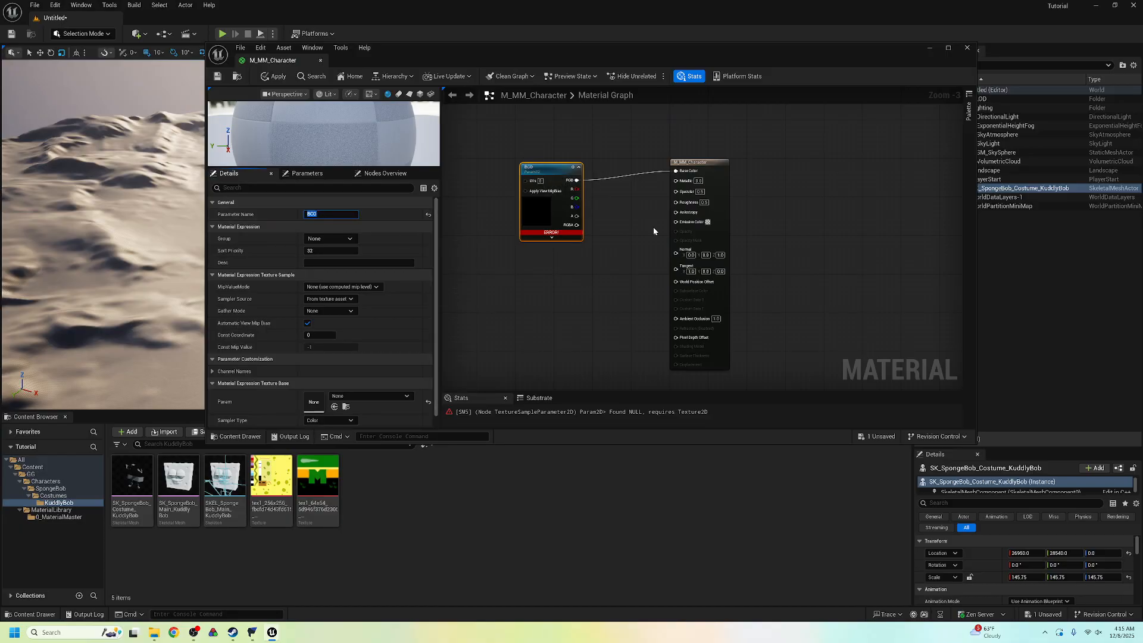
Expand the BCO node and assign the green tex1_64x64 texture to it as its default texture.
left_click(551, 237)
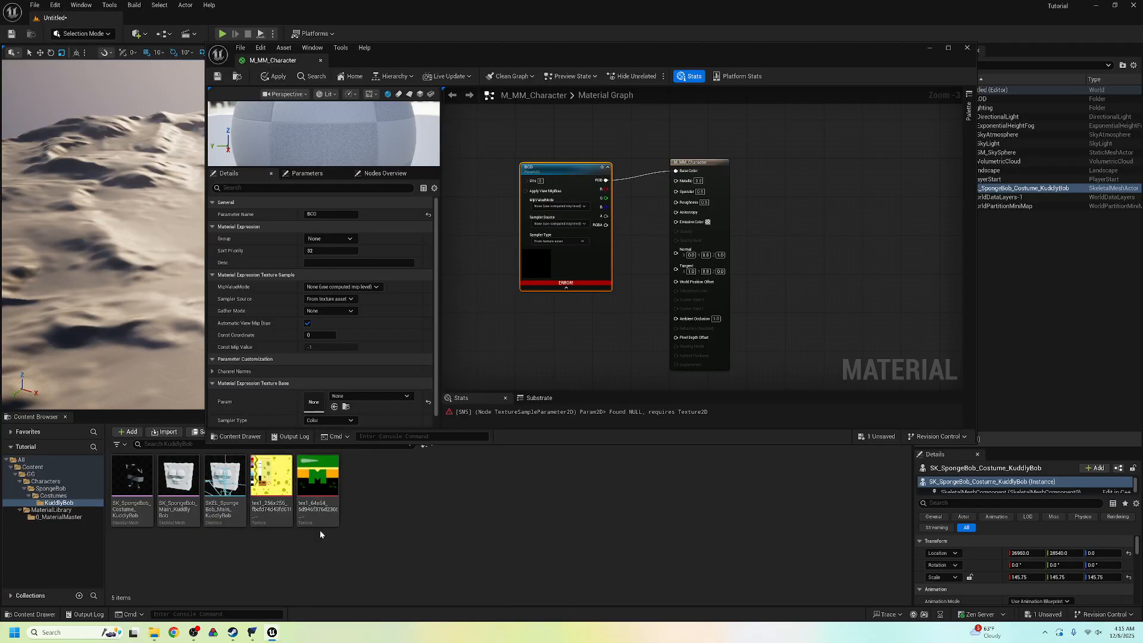
mouse_move(276, 483)
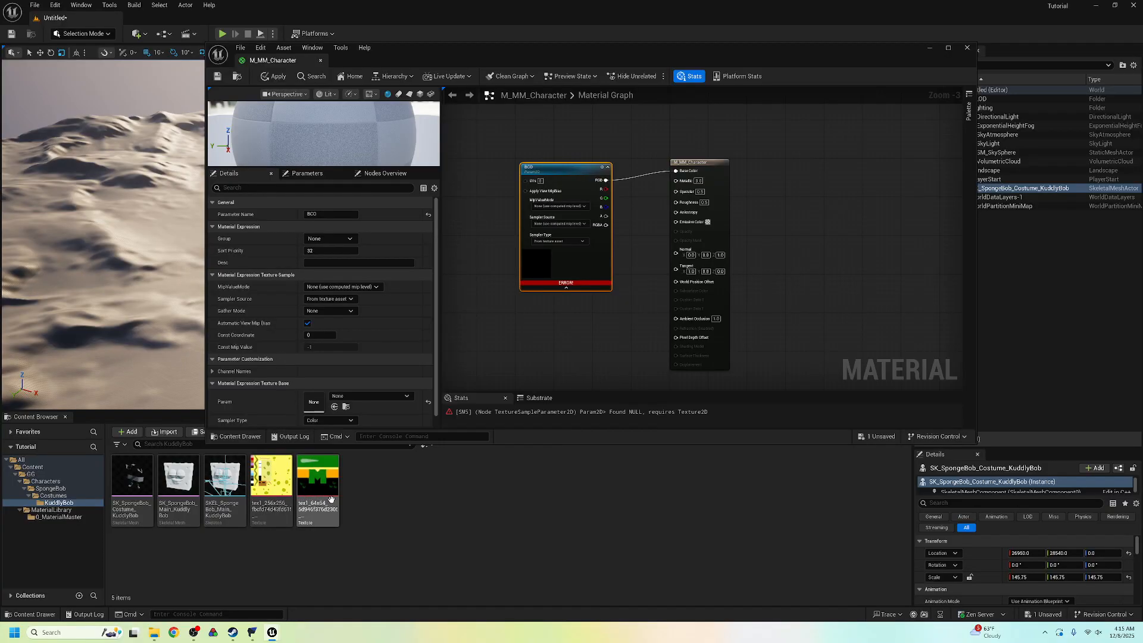
left_click_drag(318, 479, 532, 256)
left_click_drag(319, 495, 314, 402)
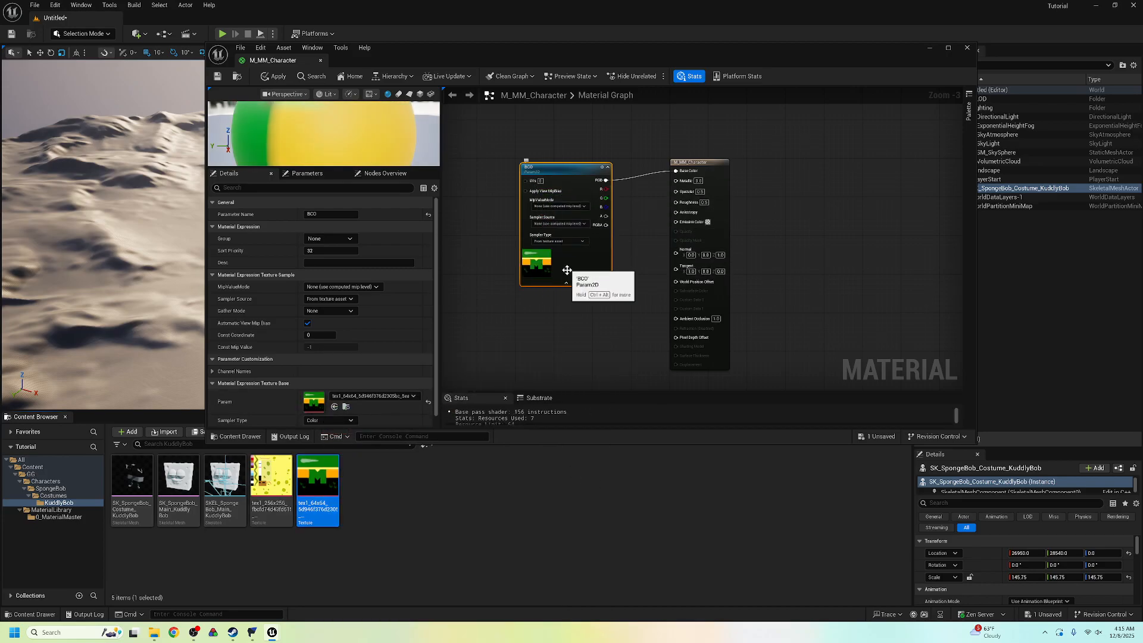
Enlarge the preview to see the whole sphere, then save M_MM_Character and close its material editor.
scroll(526, 213, "down", 2)
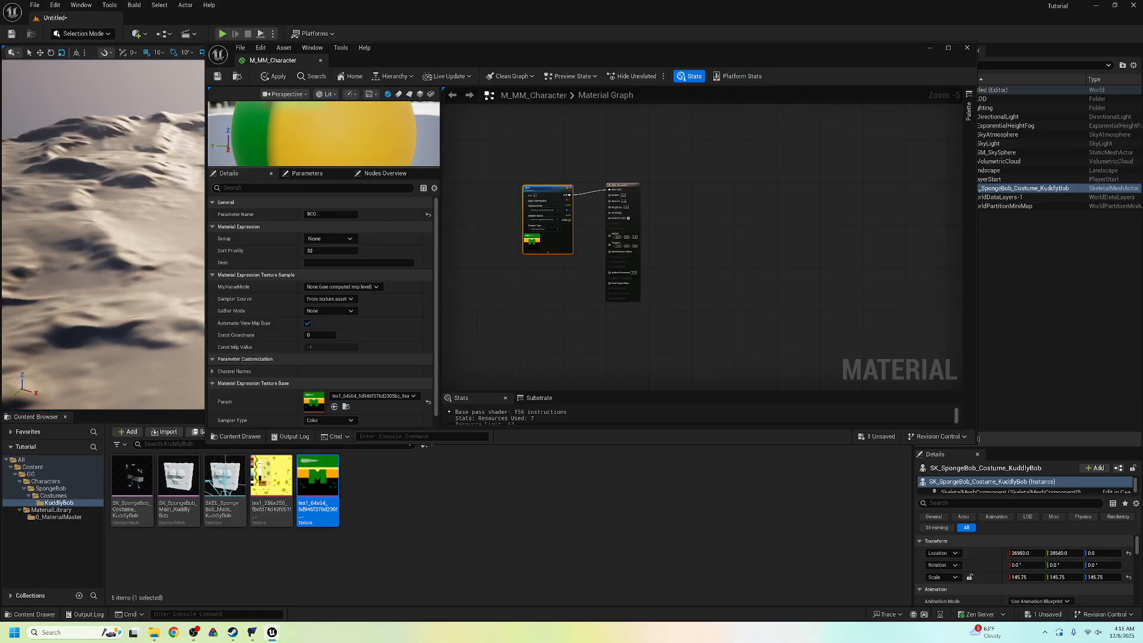
left_click_drag(367, 168, 368, 272)
scroll(373, 238, "down", 2)
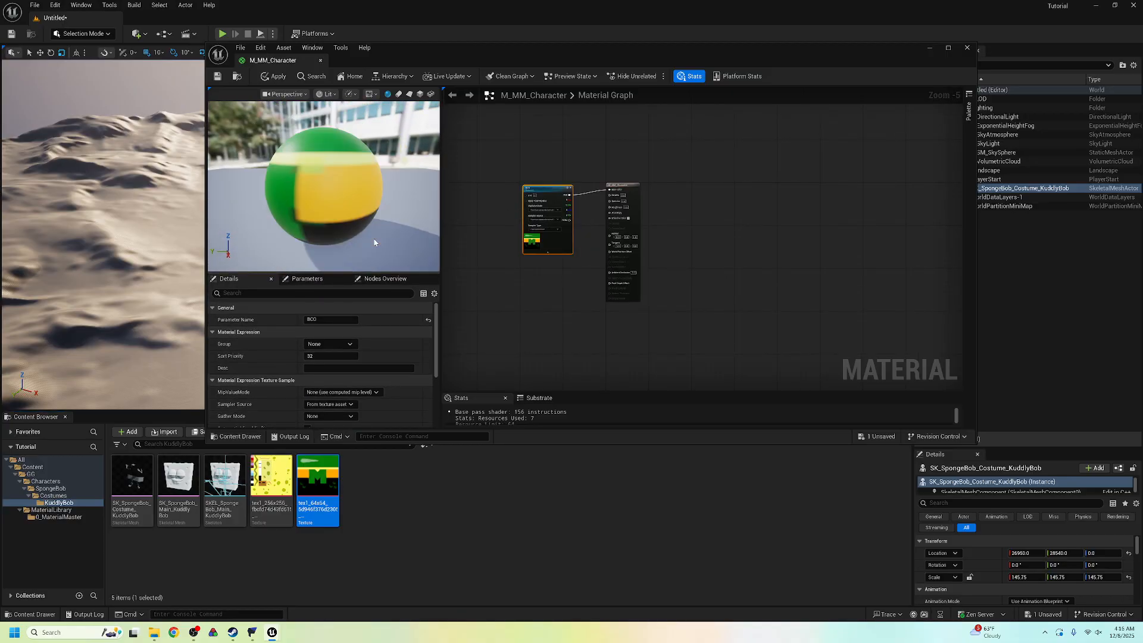
scroll(570, 282, "up", 3)
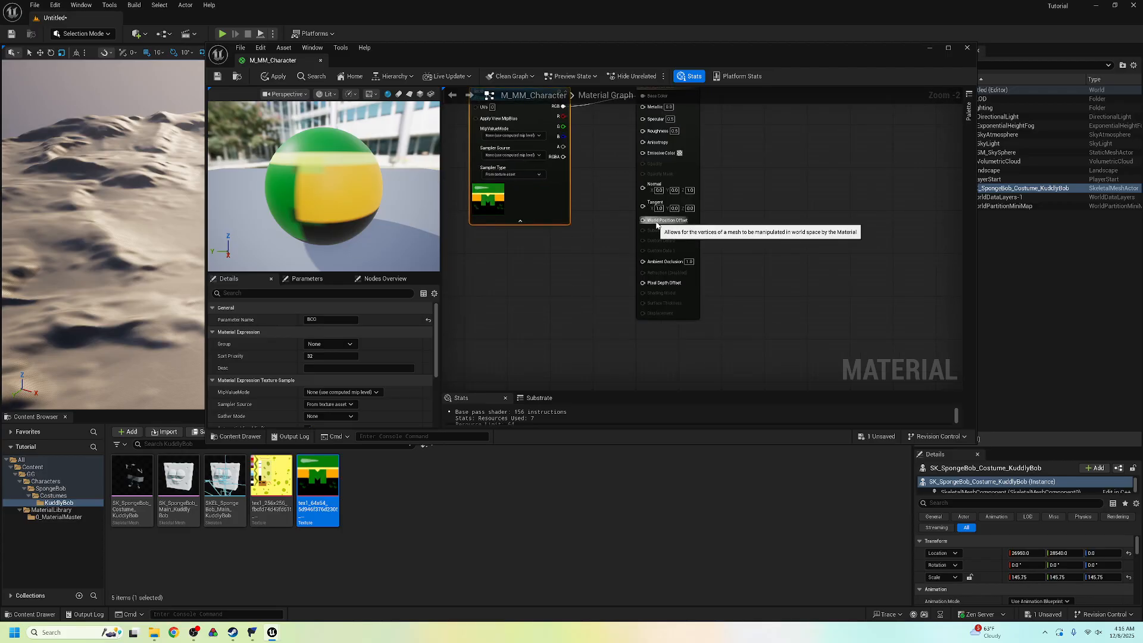
key("ctrl+s")
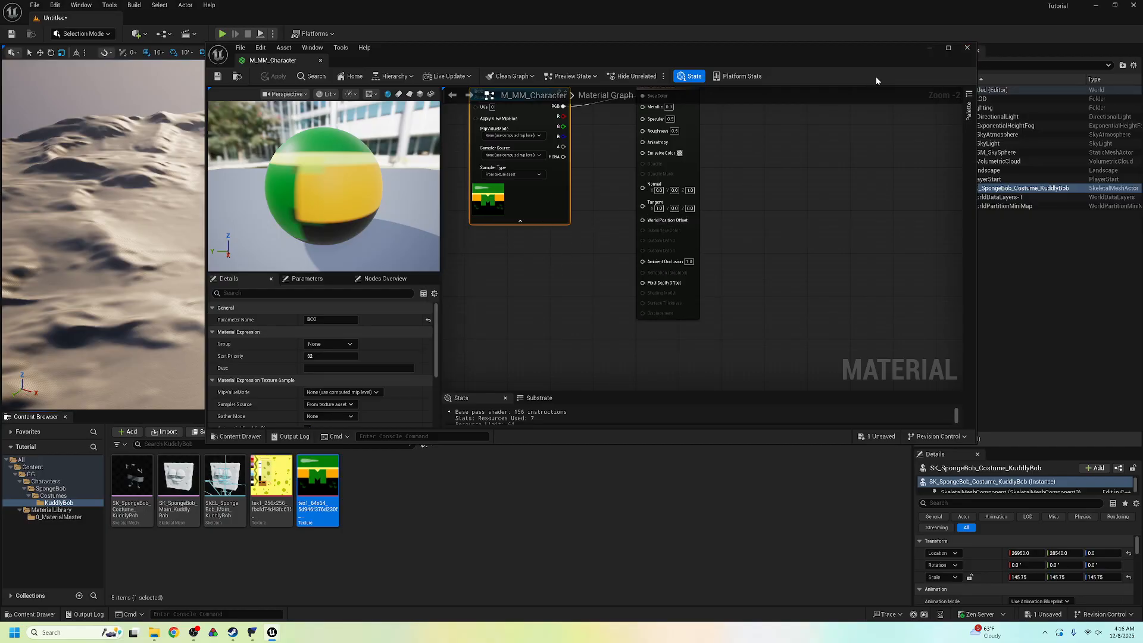
left_click(966, 47)
Create a material instance of M_MM_Character in 0_MaterialMaster and name it MI_Main.
left_click(39, 516)
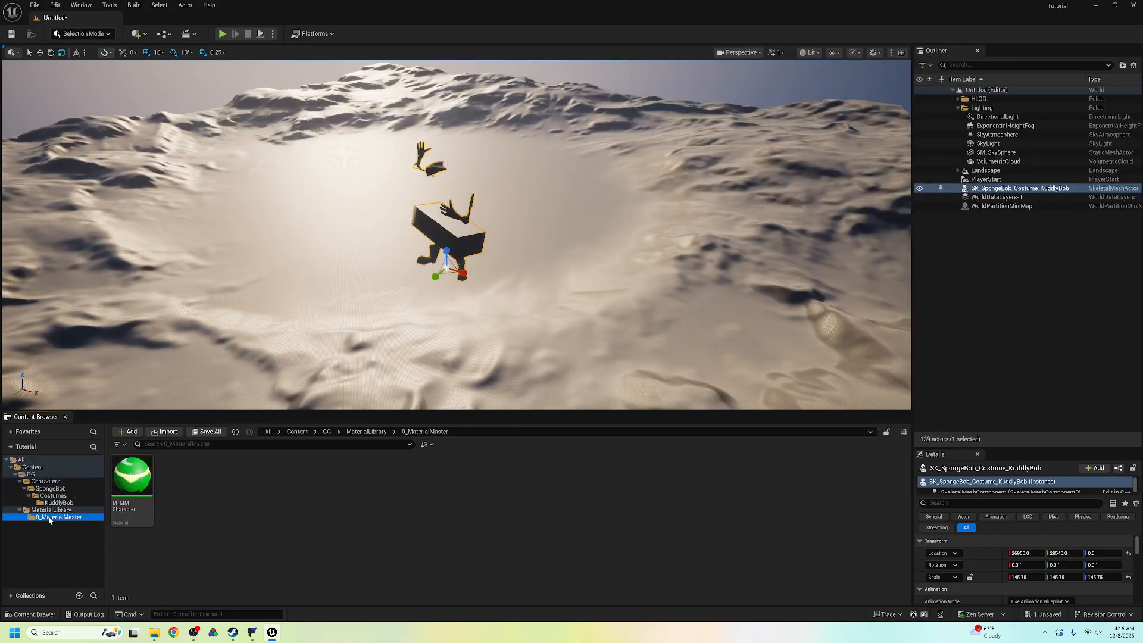
left_click(132, 484)
right_click(137, 486)
left_click(305, 498)
right_click(138, 486)
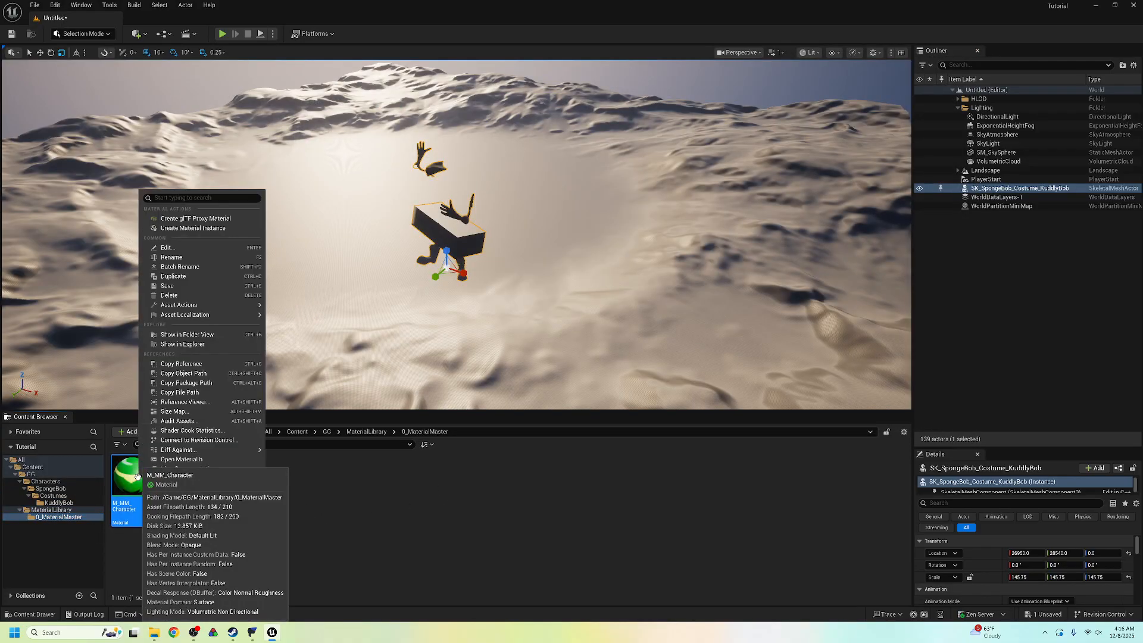
left_click(179, 229)
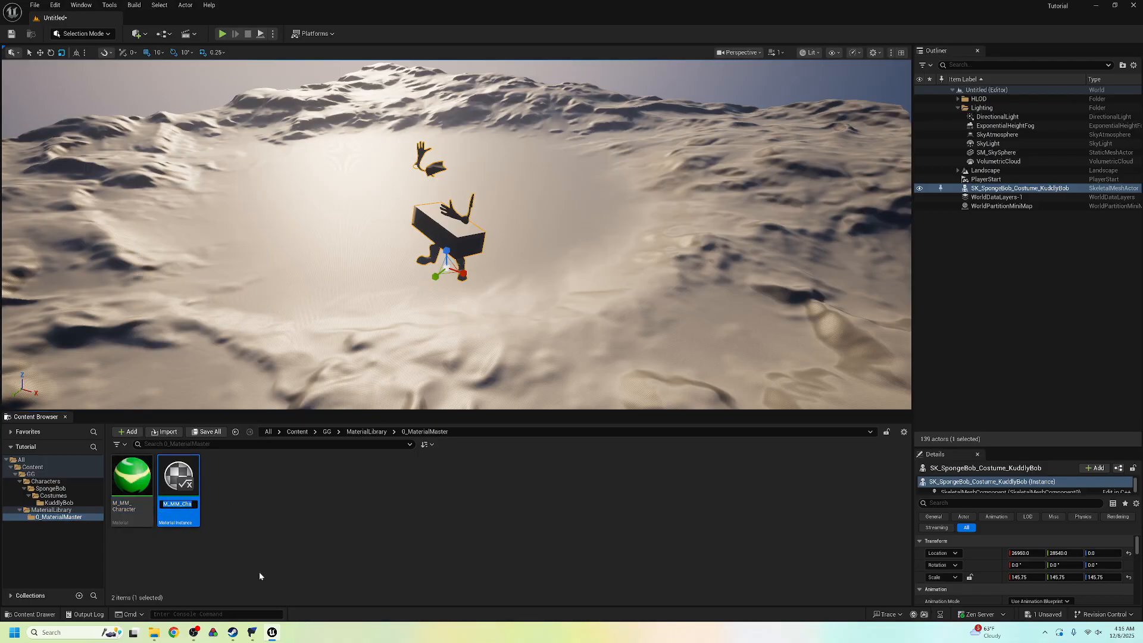
type("MI_Ma")
key("Return")
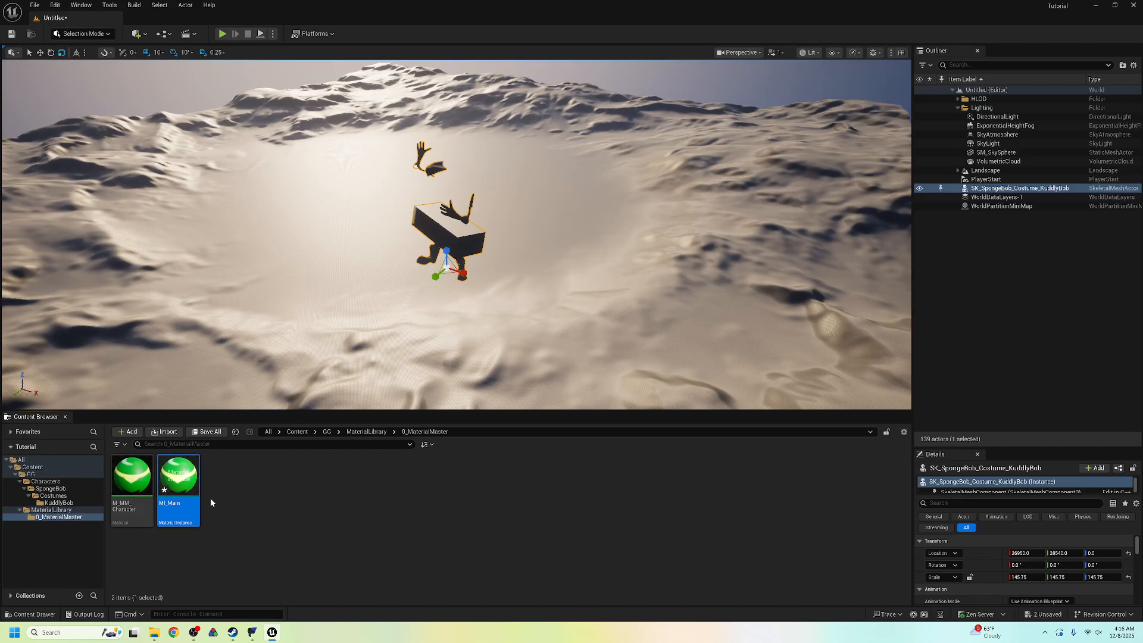
Create a second material instance of M_MM_Character named MI_Costume_MermaidMan.
right_click(141, 483)
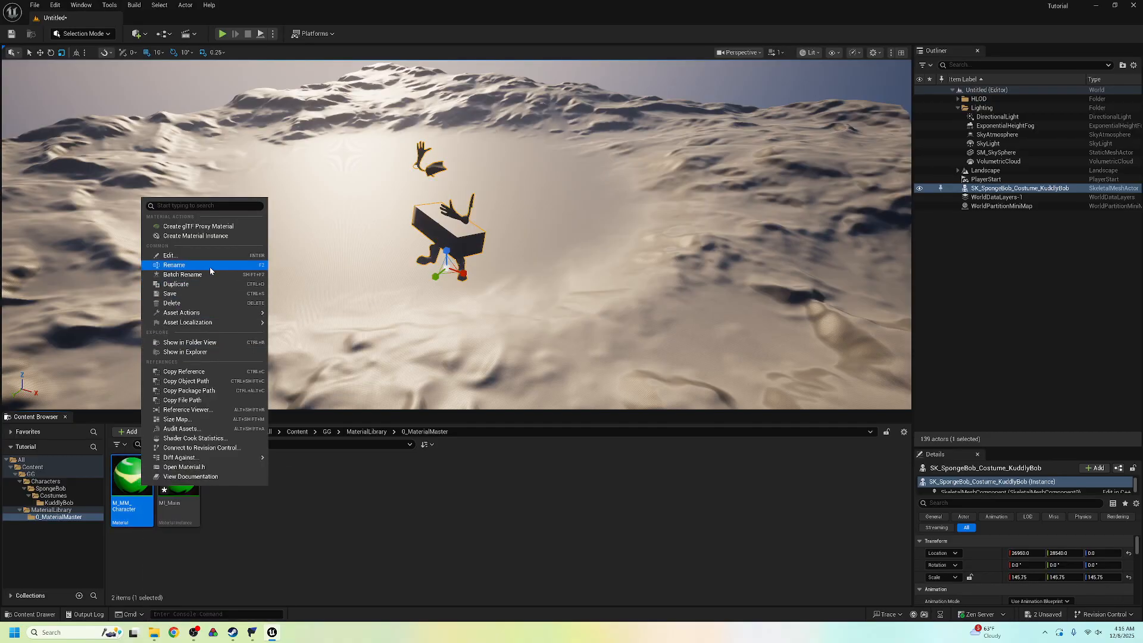
left_click(196, 236)
type("MI_Costume_MermaidMan")
key("Return")
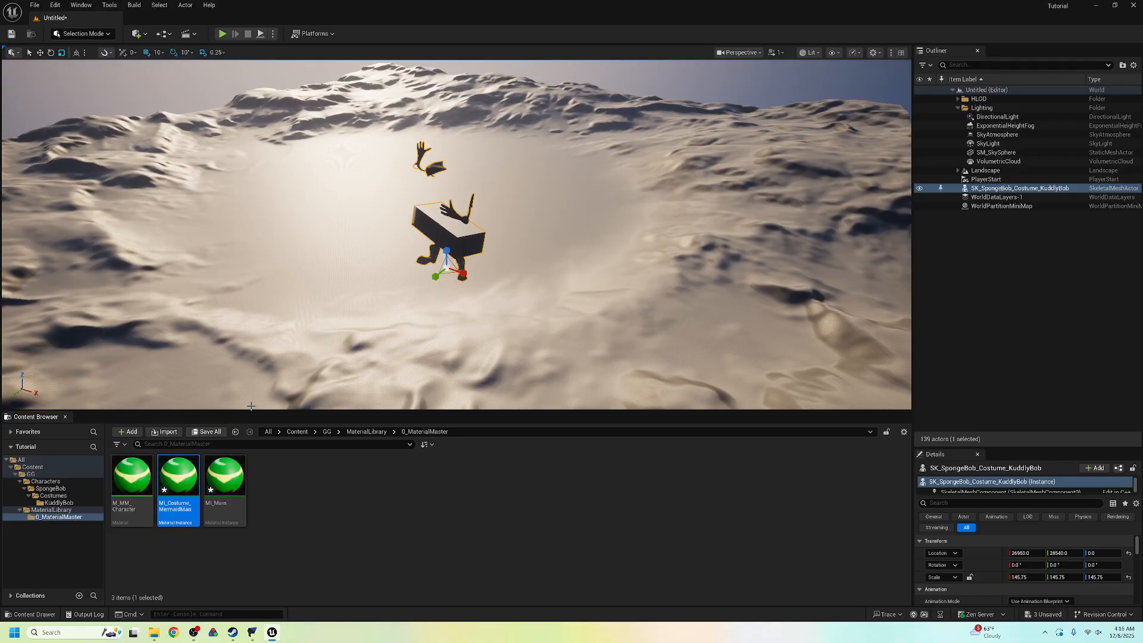
Rename the MI_Main material instance as MI_Main_MermaidMan.
left_click(225, 482)
right_click(238, 488)
left_click(286, 292)
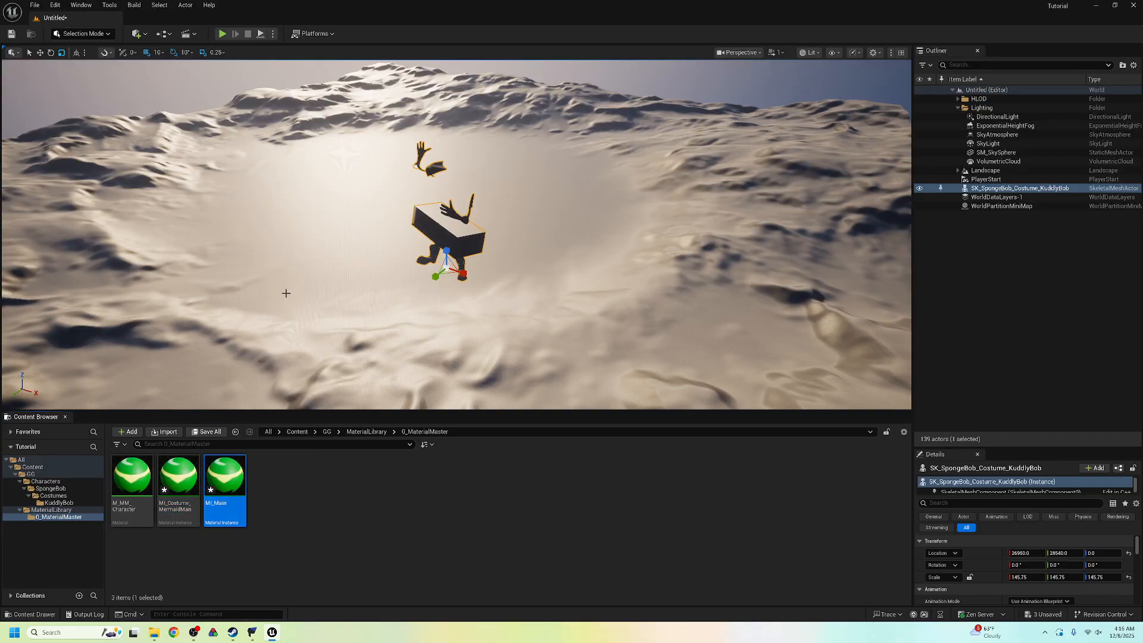
type("_MermaidM")
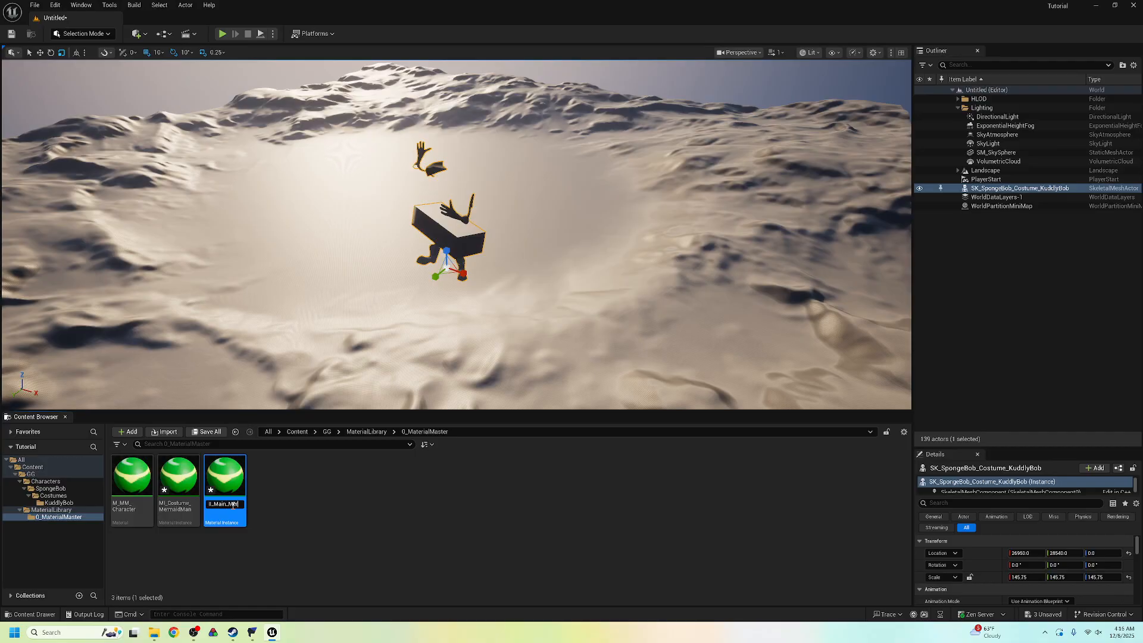
key("Return")
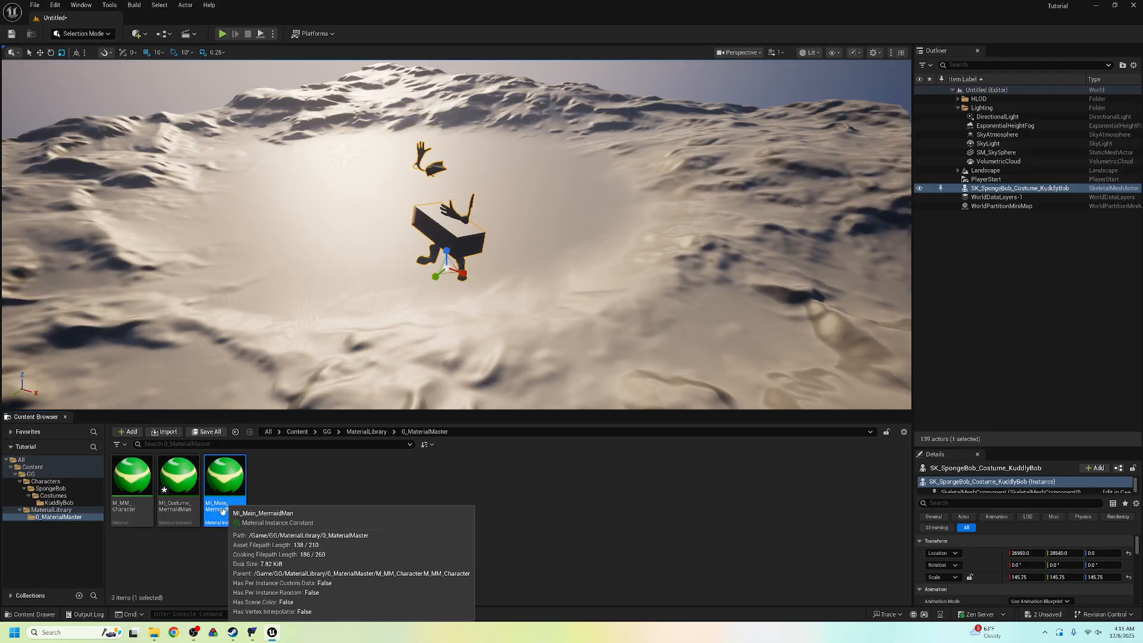
Move MI_Main_MermaidMan and MI_Costume_MermaidMan into the KuddlyBob folder and open that folder.
left_click(169, 492, "ctrl")
left_click_drag(169, 491, 70, 503)
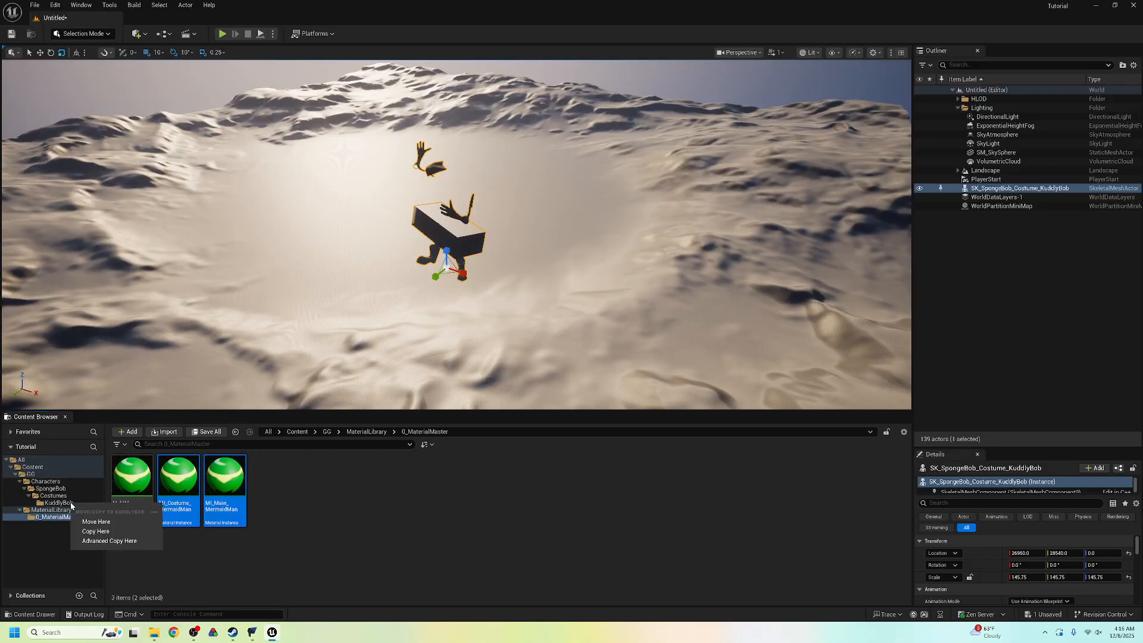
left_click(96, 522)
left_click(59, 502)
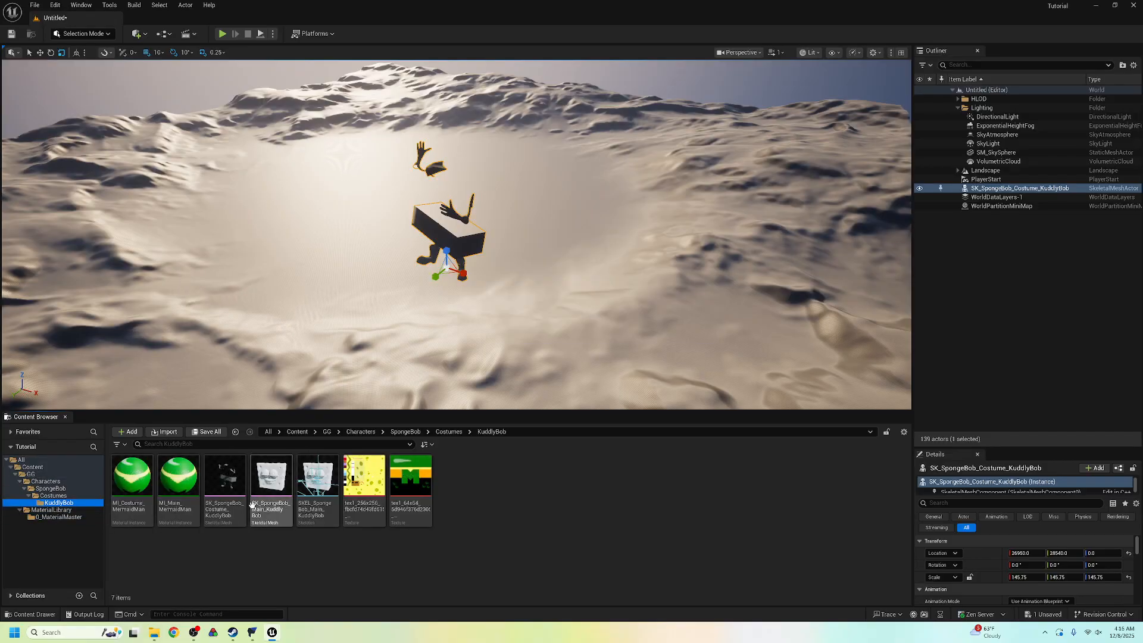
Open the SK_SpongeBob_Costume_KuddlyBob mesh, examine its material slots, and close the mesh editor.
left_click(235, 488)
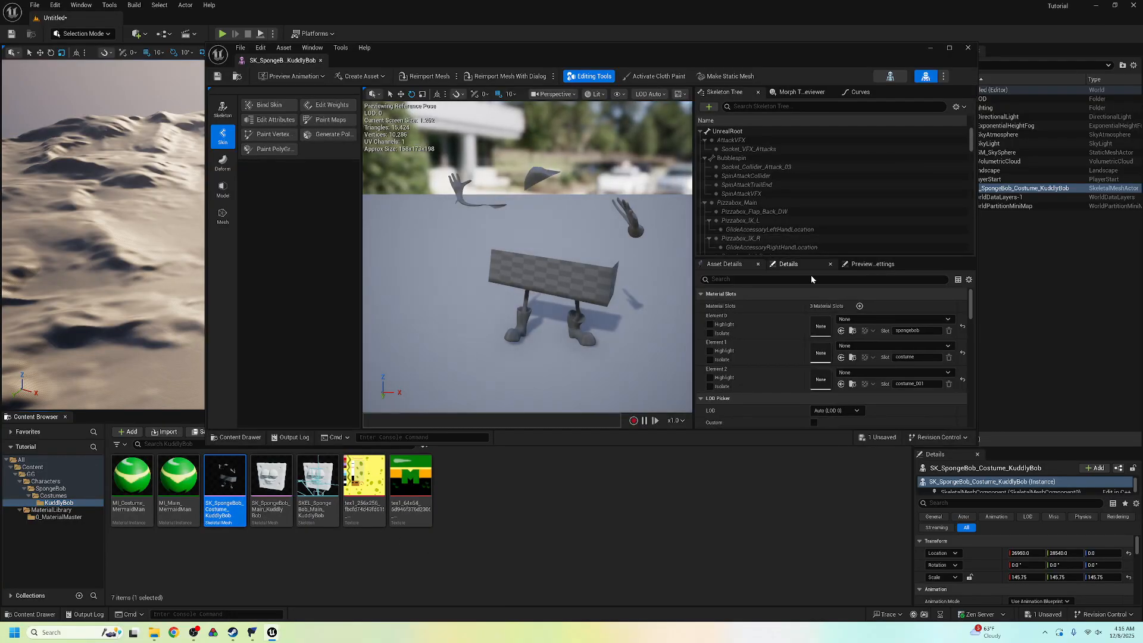
scroll(801, 318, "down", 3)
scroll(795, 355, "up", 2)
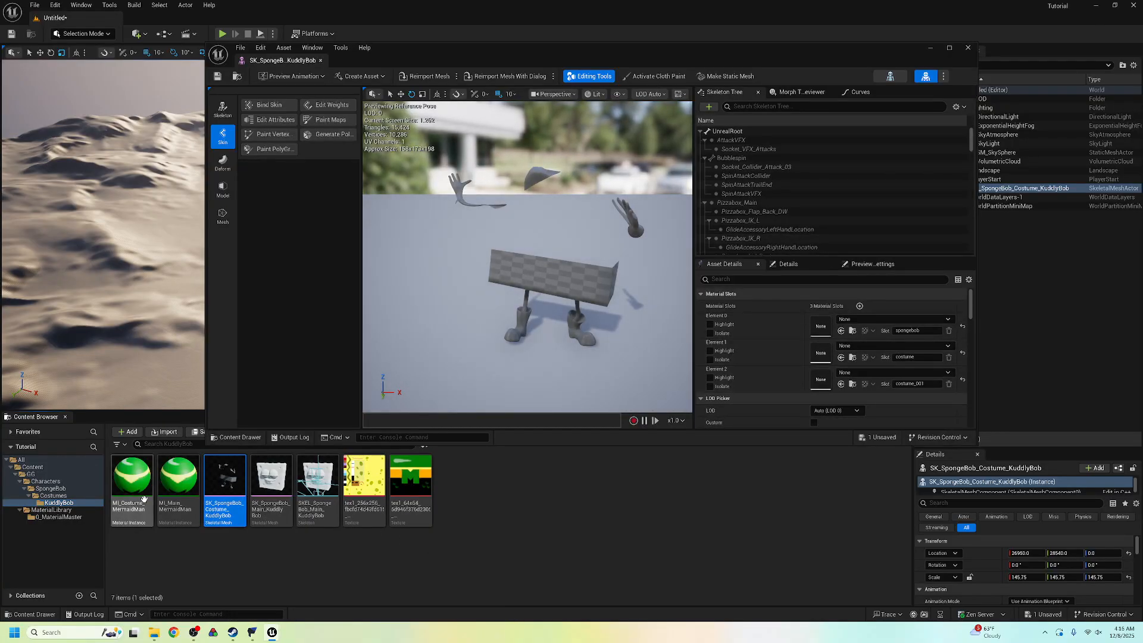
left_click(178, 479)
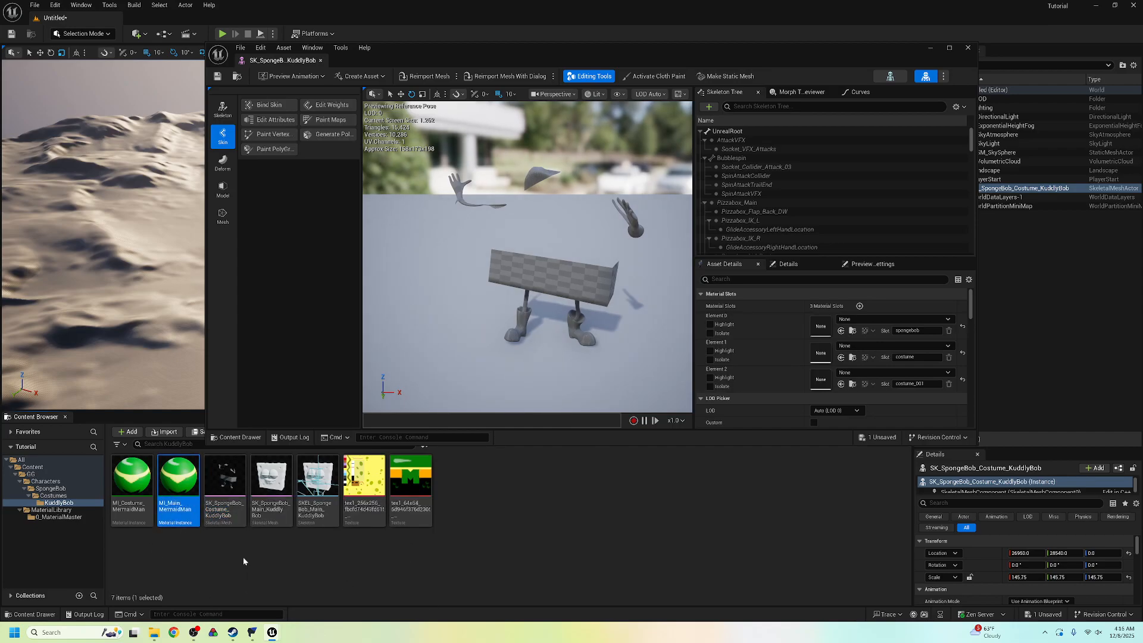
left_click(967, 48)
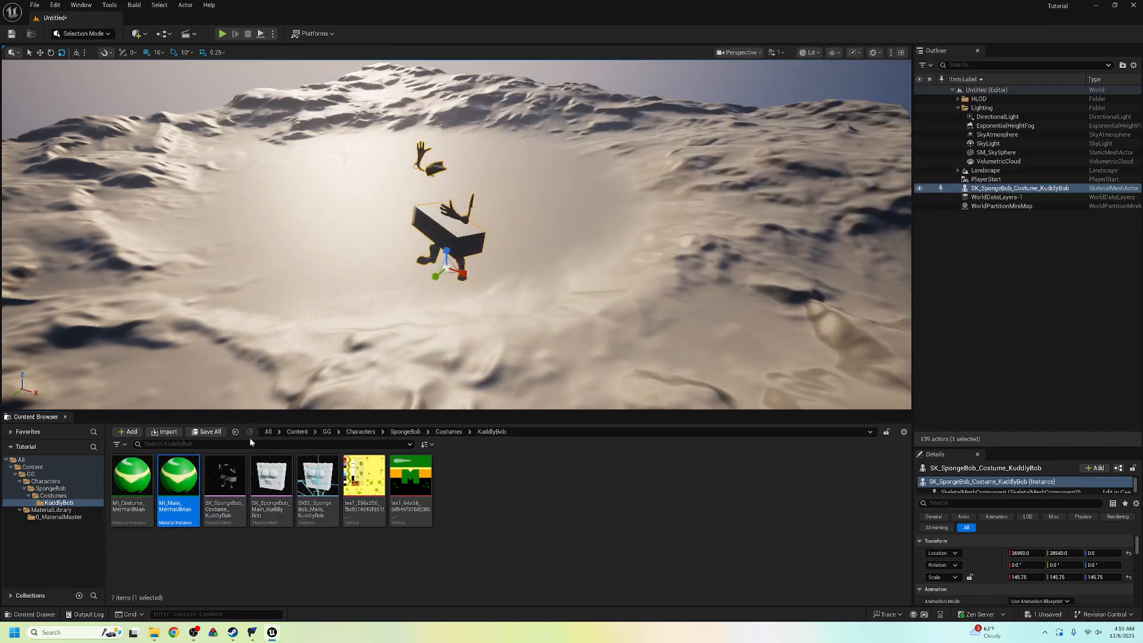
Override the BCO texture of MI_Main_MermaidMan with the yellow tex1_256x256 SpongeBob texture and close the material instance editor.
double_click(183, 481)
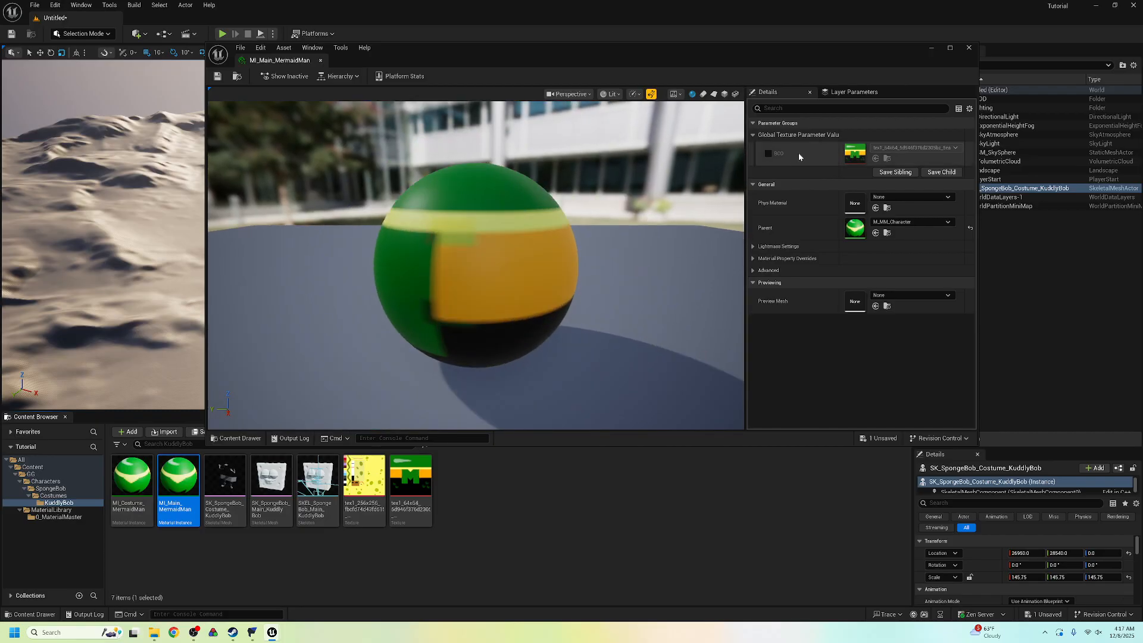
left_click(767, 153)
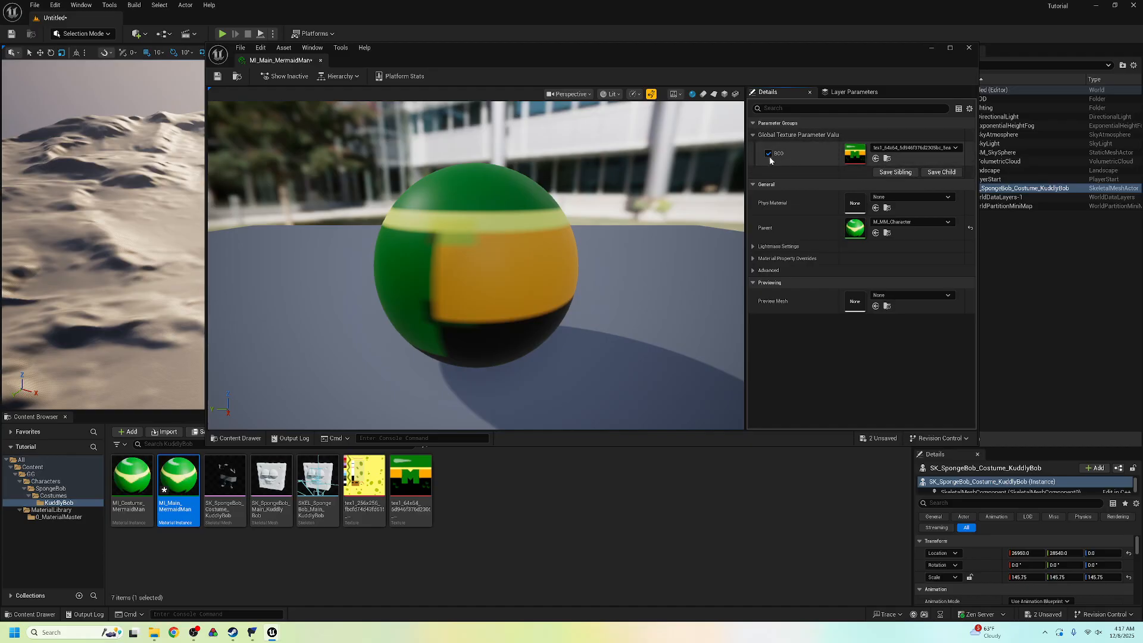
key("ctrl+s")
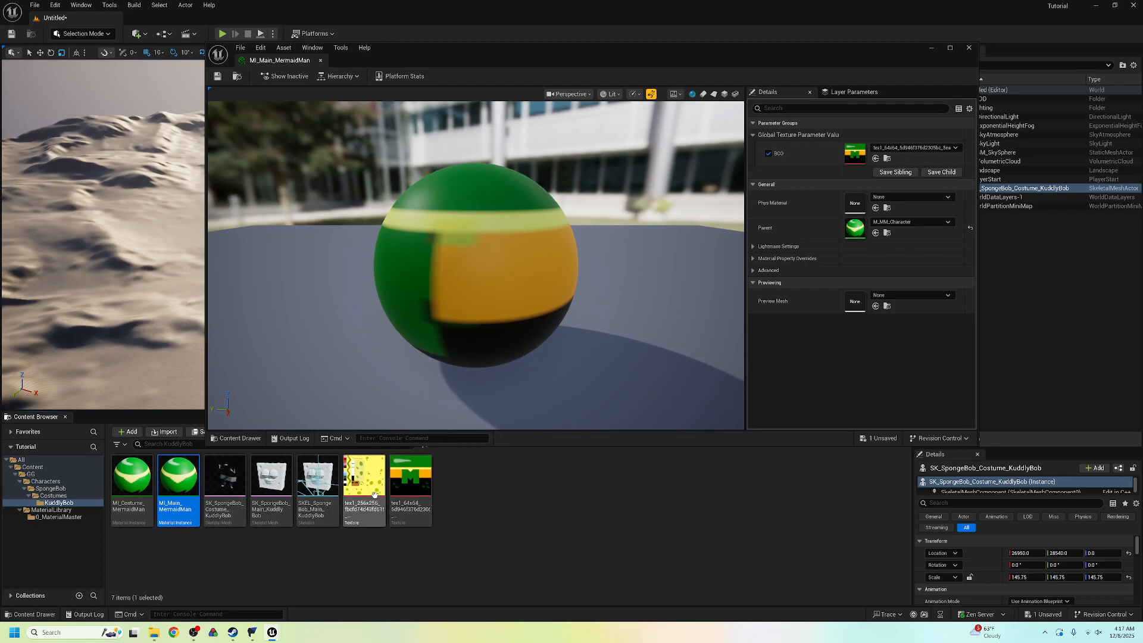
left_click_drag(371, 485, 854, 154)
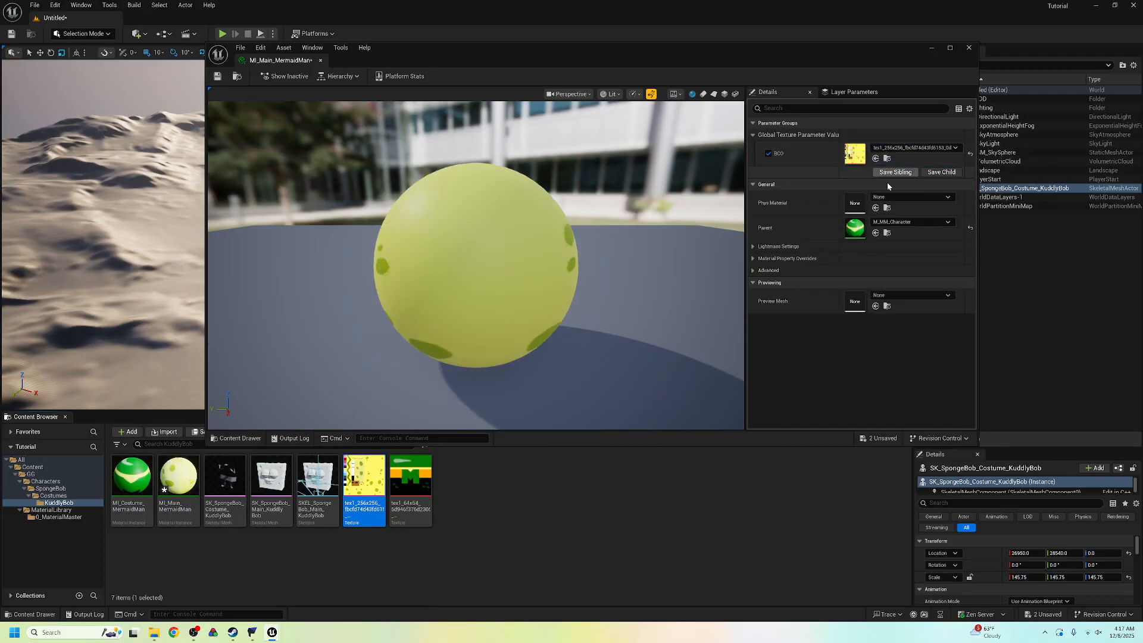
left_click(968, 47)
Enable the BCO texture override in MI_Costume_MermaidMan, keeping the tex1_64x64 costume texture, and close the material instance editor.
double_click(132, 476)
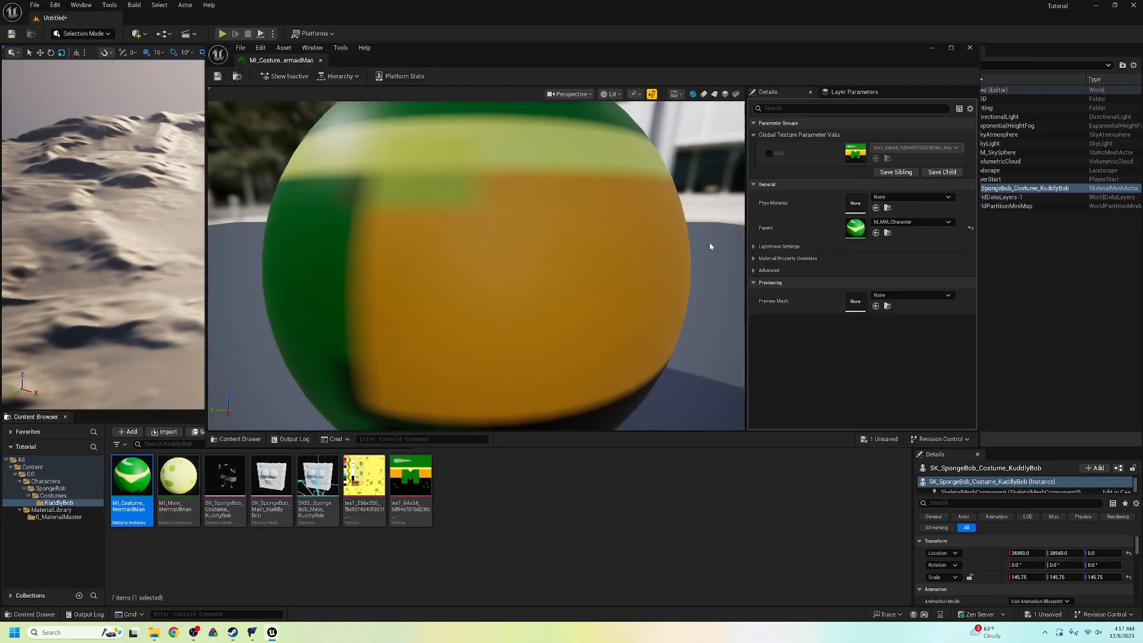
left_click(768, 153)
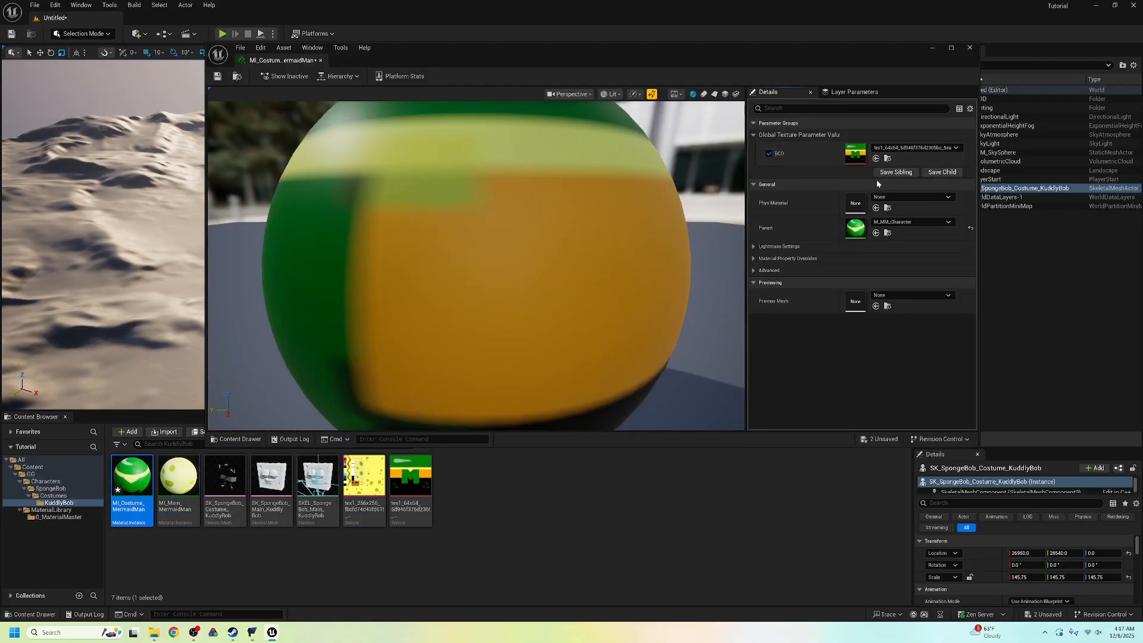
left_click(970, 48)
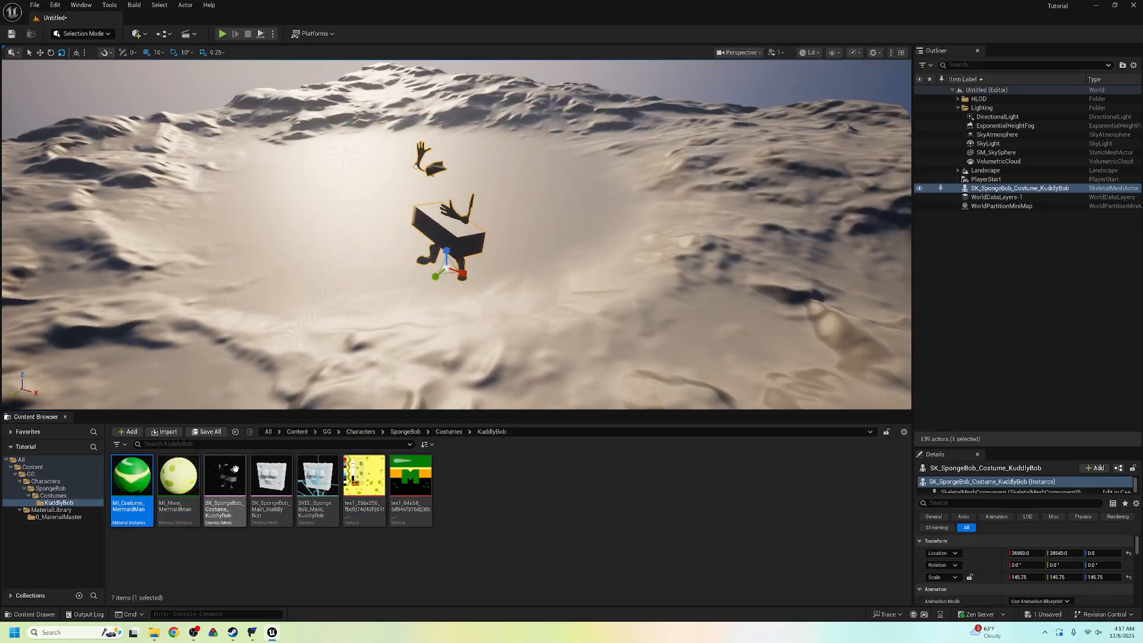
In SK_SpongeBob_Costume_KuddlyBob, assign MI_Main_MermaidMan to the spongebob slot and MI_Costume_MermaidMan to the costume and costume_001 slots.
left_click(212, 500)
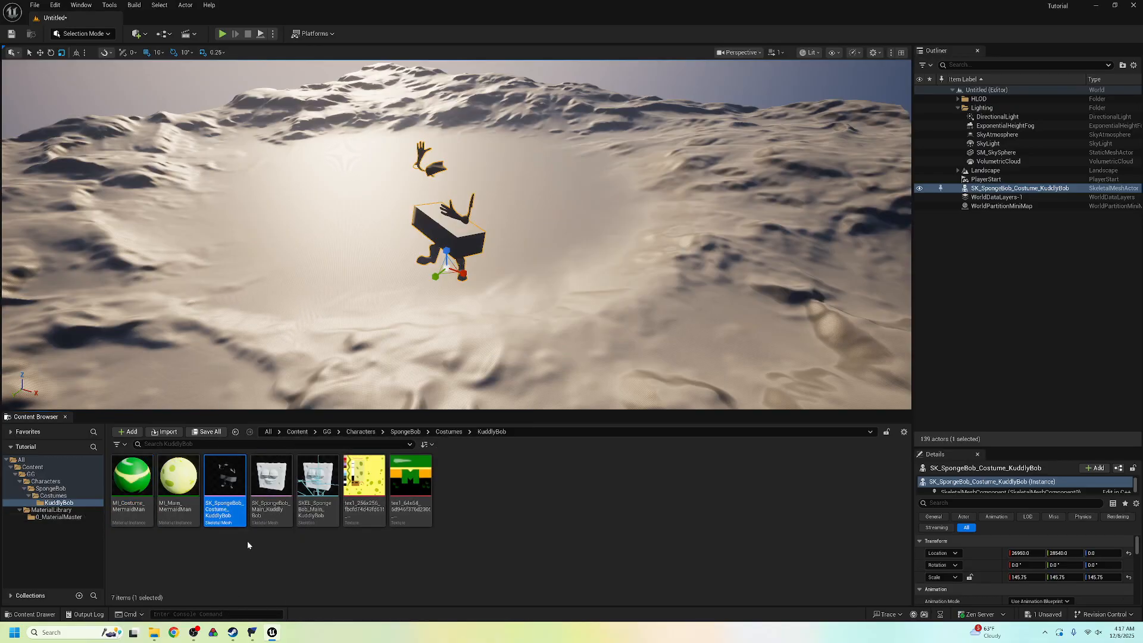
double_click(225, 485)
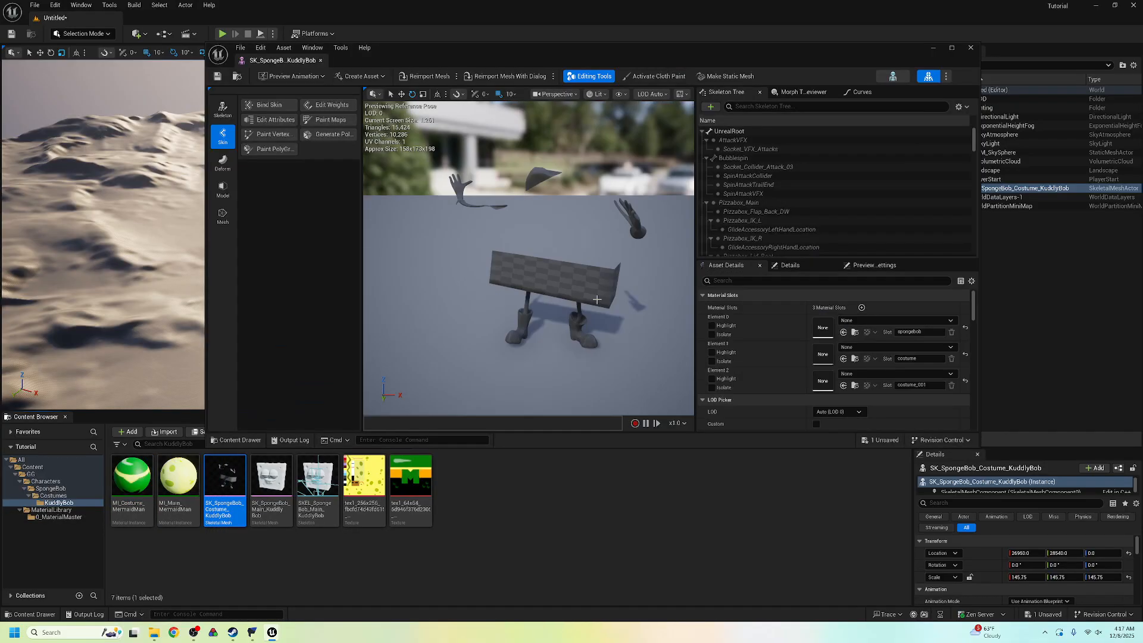
left_click_drag(179, 479, 823, 329)
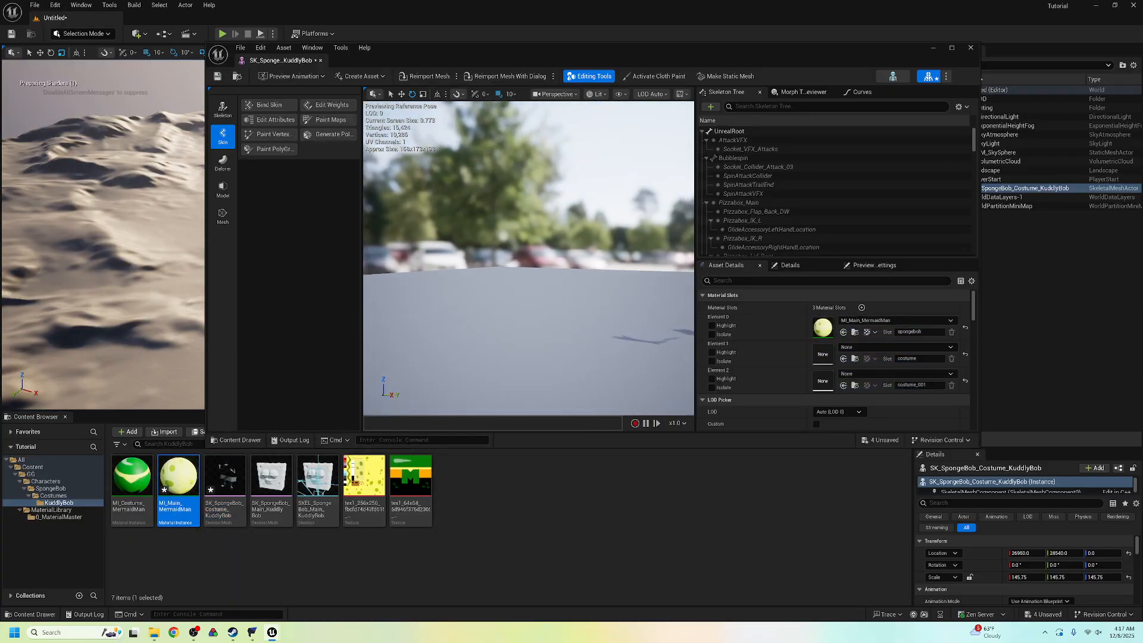
mouse_move(584, 318)
right_mouse_down()
mouse_move(518, 317)
mouse_move(583, 317)
right_mouse_up()
left_click_drag(132, 476, 823, 354)
left_click_drag(132, 476, 823, 381)
right_click_drag(529, 258, 595, 265)
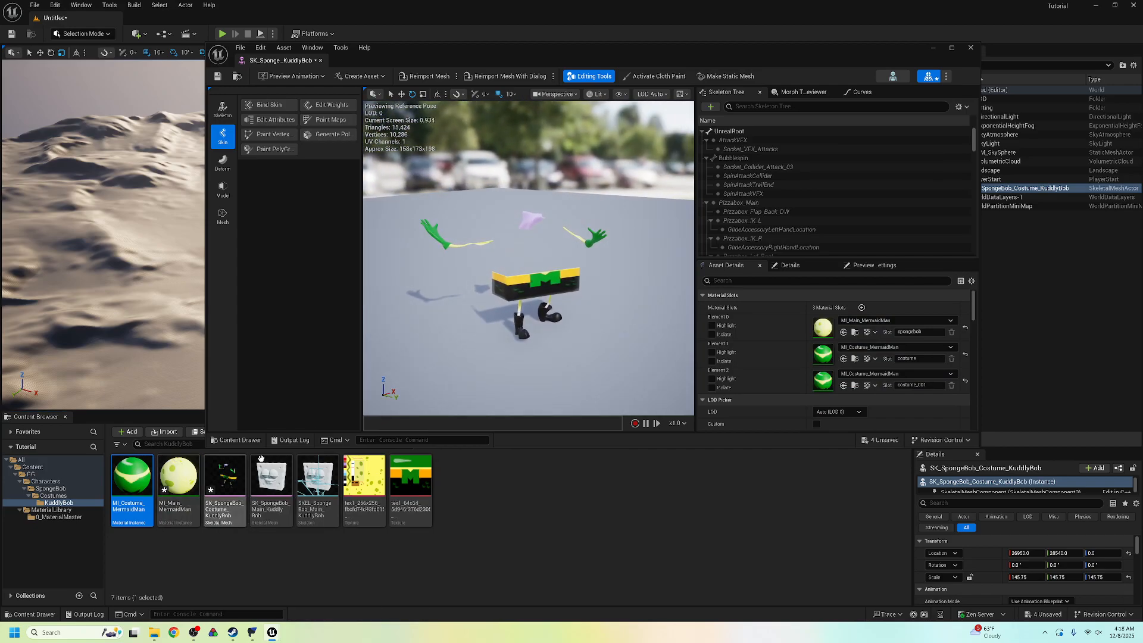
Save the costume mesh and MI_Main_MermaidMan without saving the untitled level, and close the mesh editor.
key("ctrl+s")
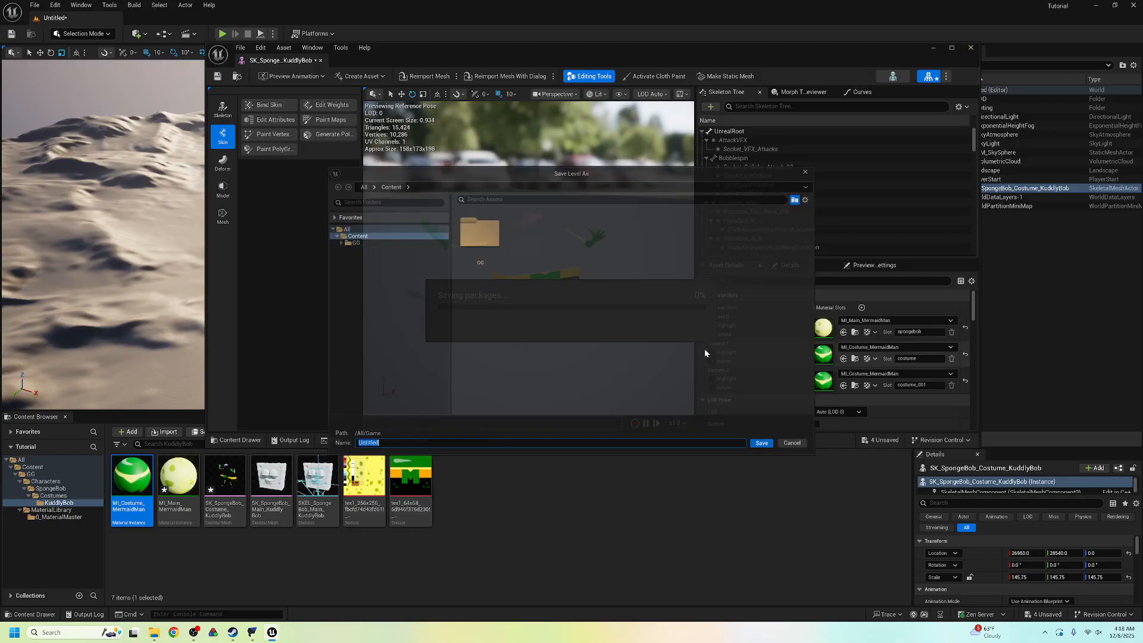
key("Escape")
left_click(224, 479)
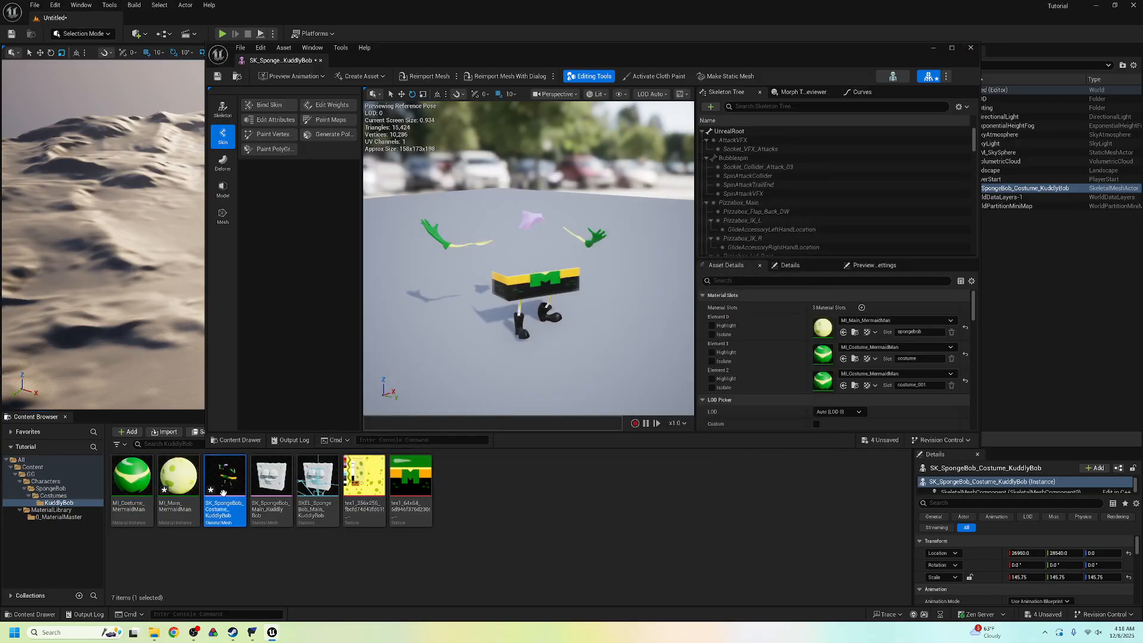
left_click(172, 491)
key("ctrl+s")
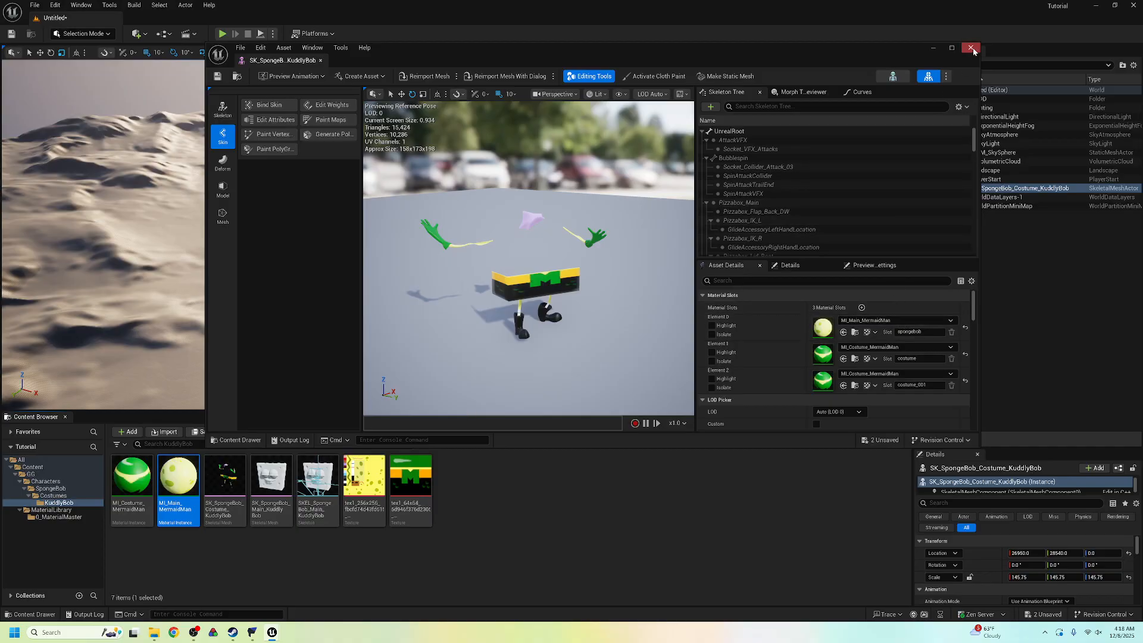
left_click(971, 48)
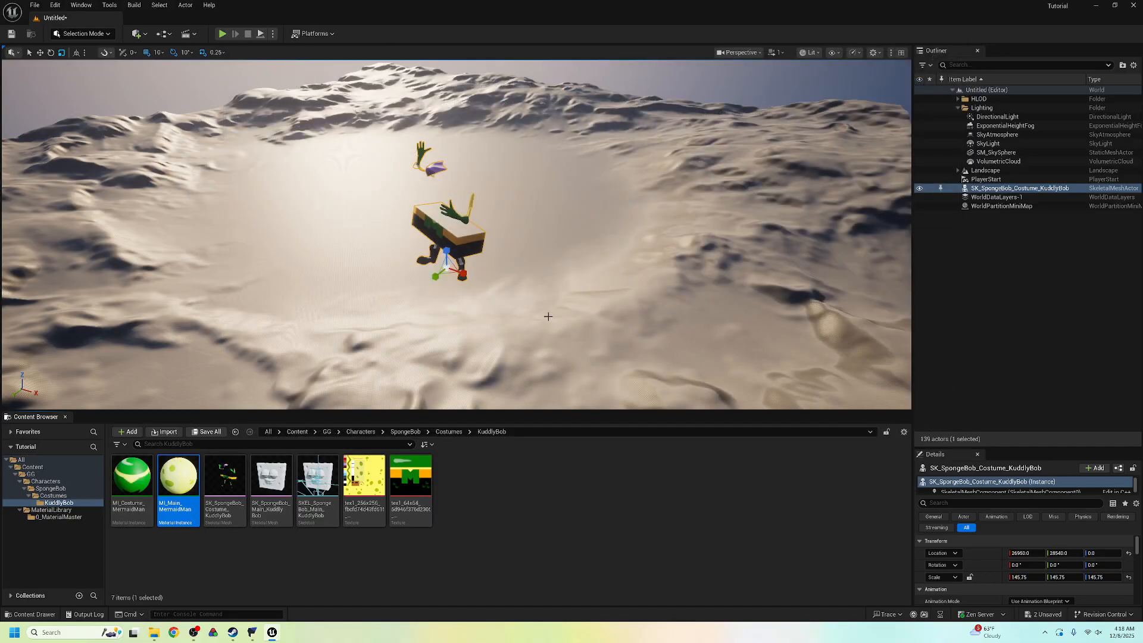
right_click_drag(357, 268, 519, 269)
key("w")
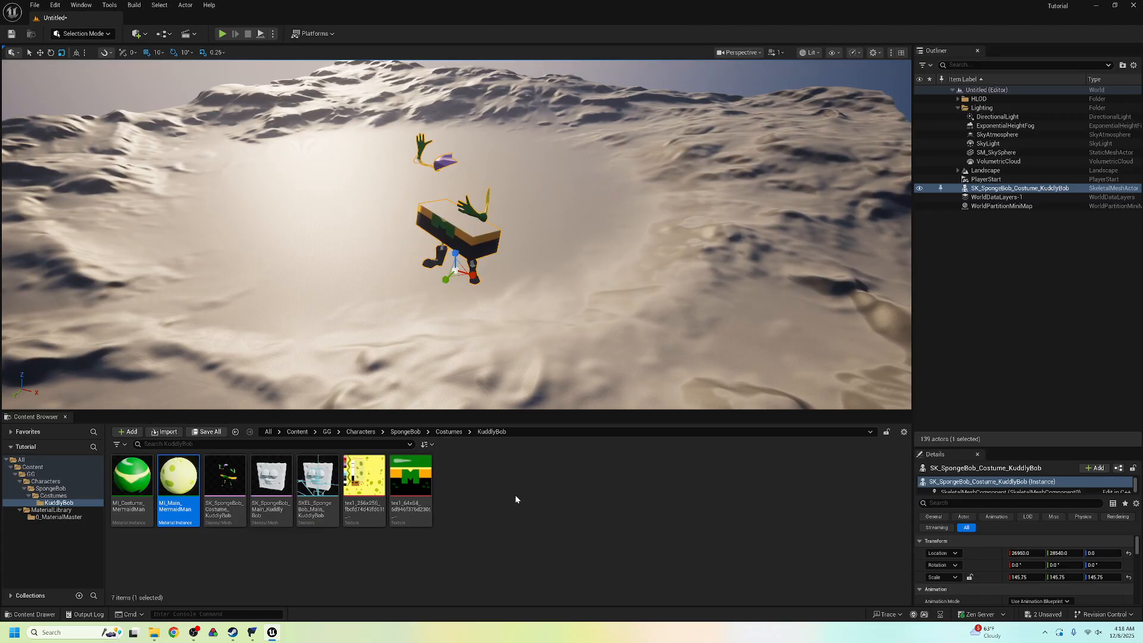
left_click(515, 496)
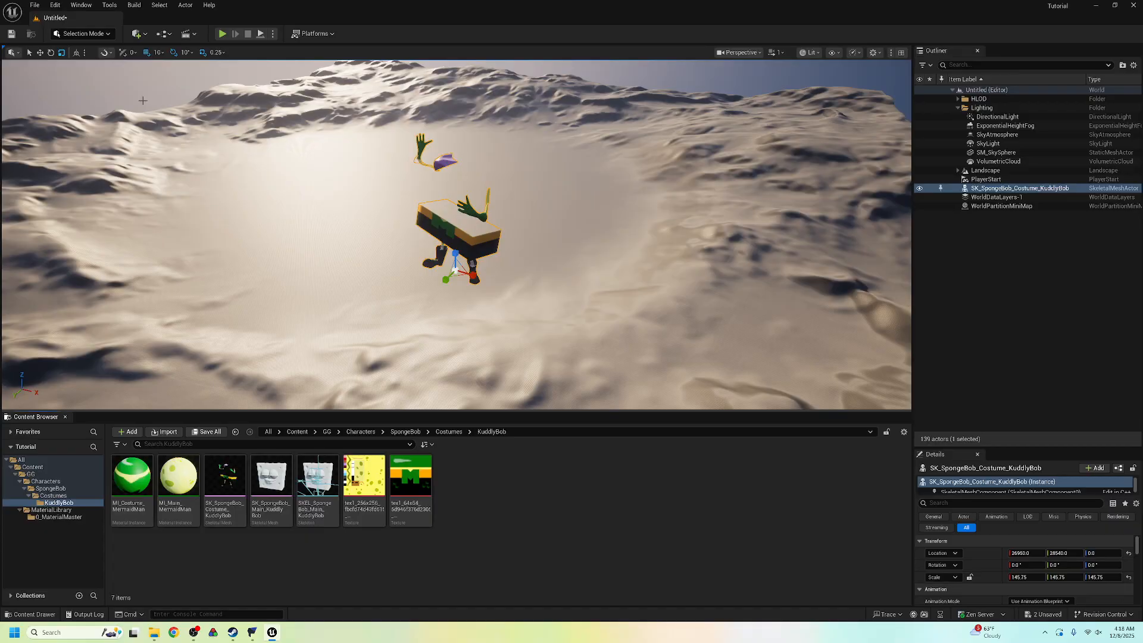
Review the Packaging section of the project settings and the build configuration options for the Windows platform.
left_click(37, 7)
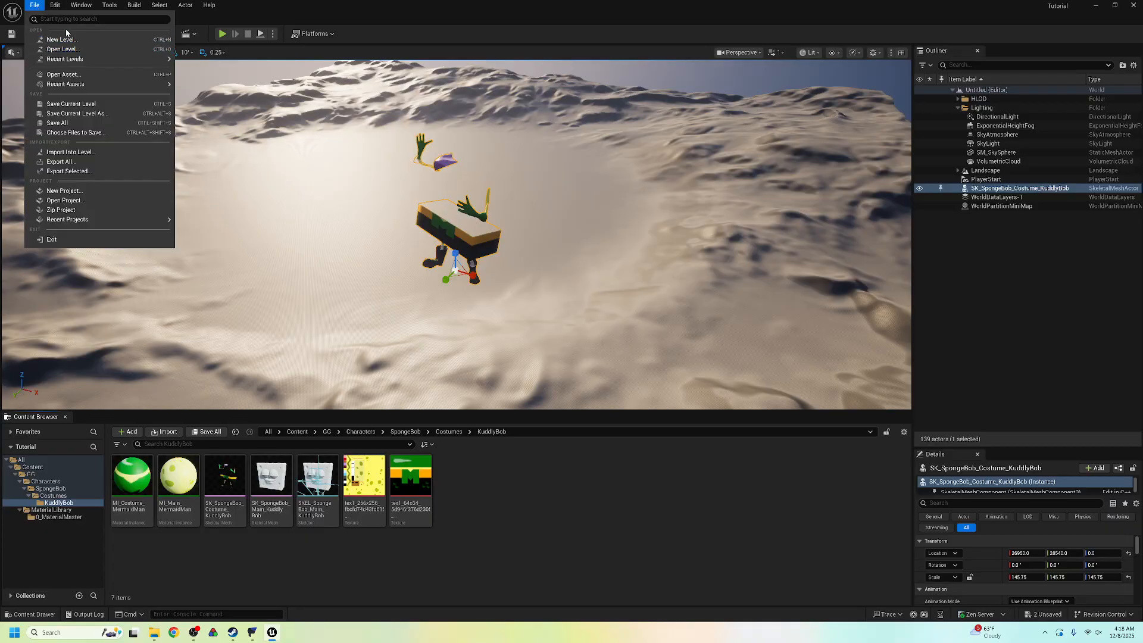
mouse_move(54, 9)
left_click(89, 146)
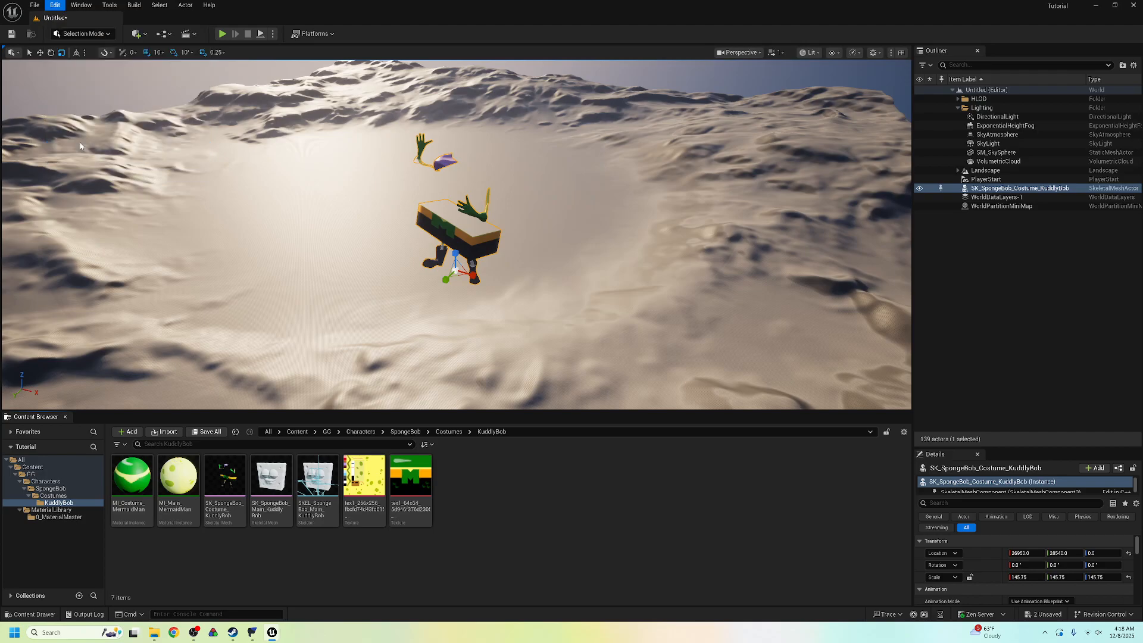
left_click(246, 173)
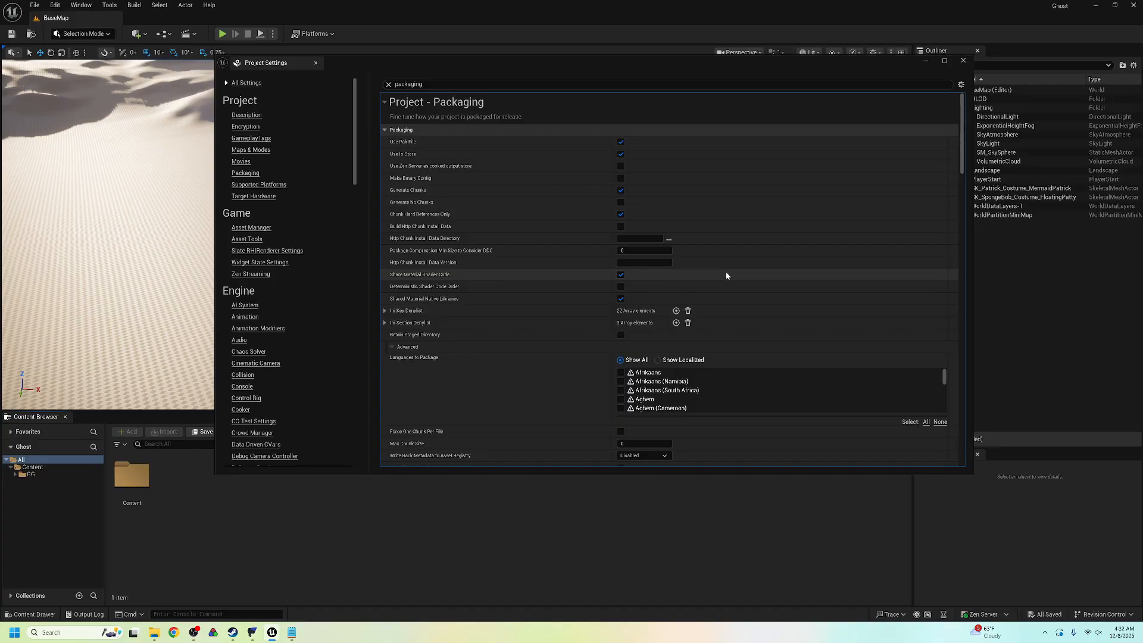
scroll(534, 341, "down", 5)
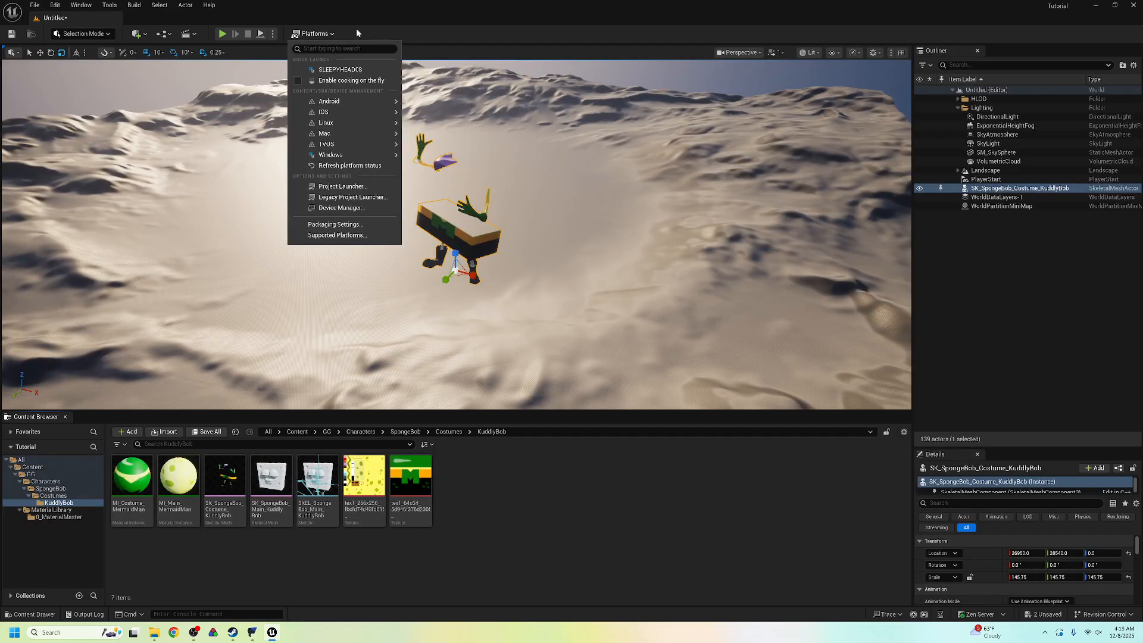
mouse_move(349, 155)
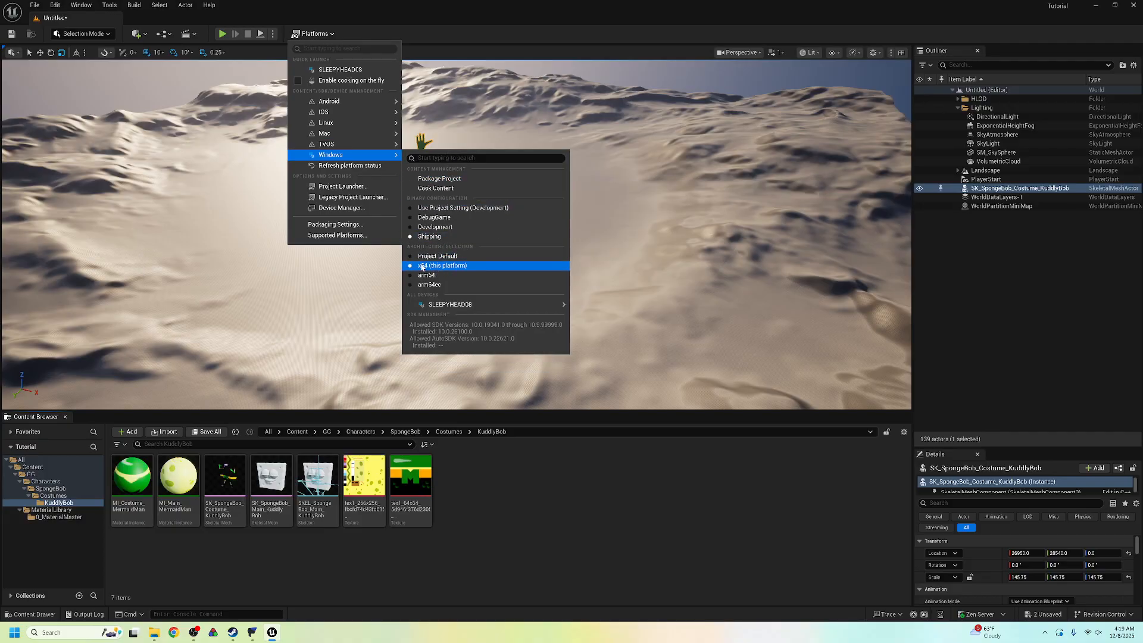
left_click(501, 501)
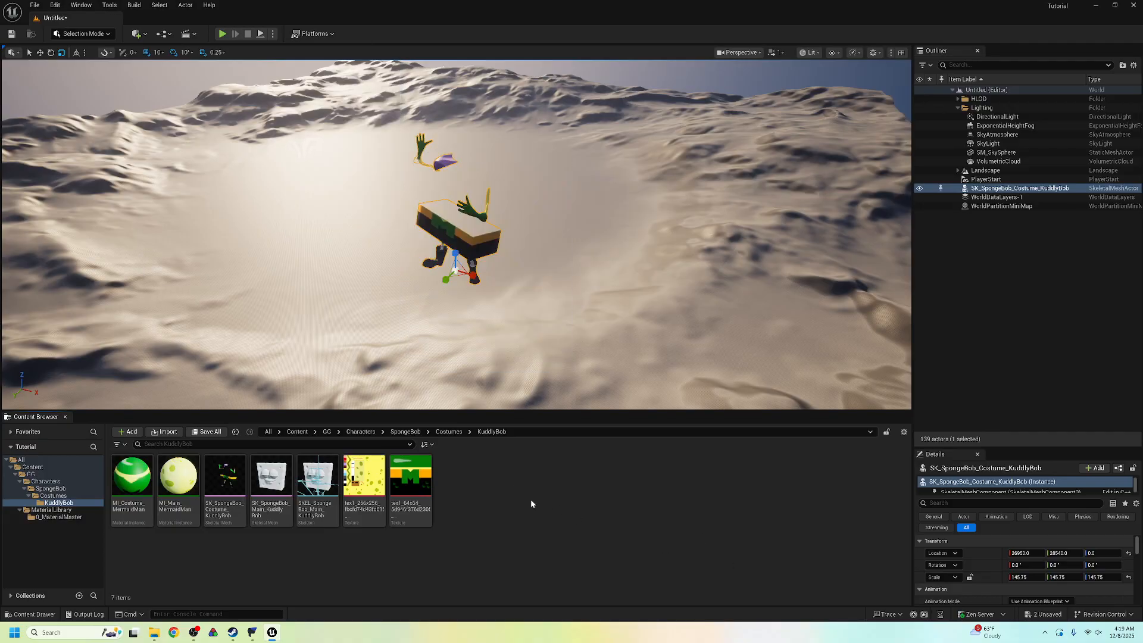
Create a Primary Asset Label data asset named MermaidManCostume in the KuddlyBob folder.
right_click(485, 487)
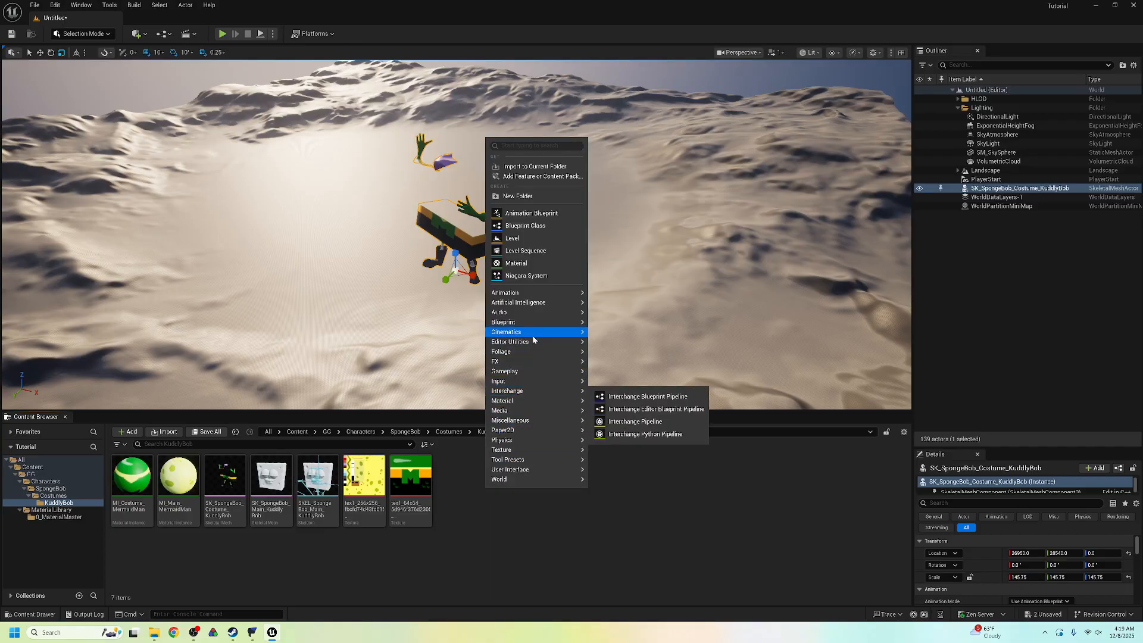
mouse_move(534, 373)
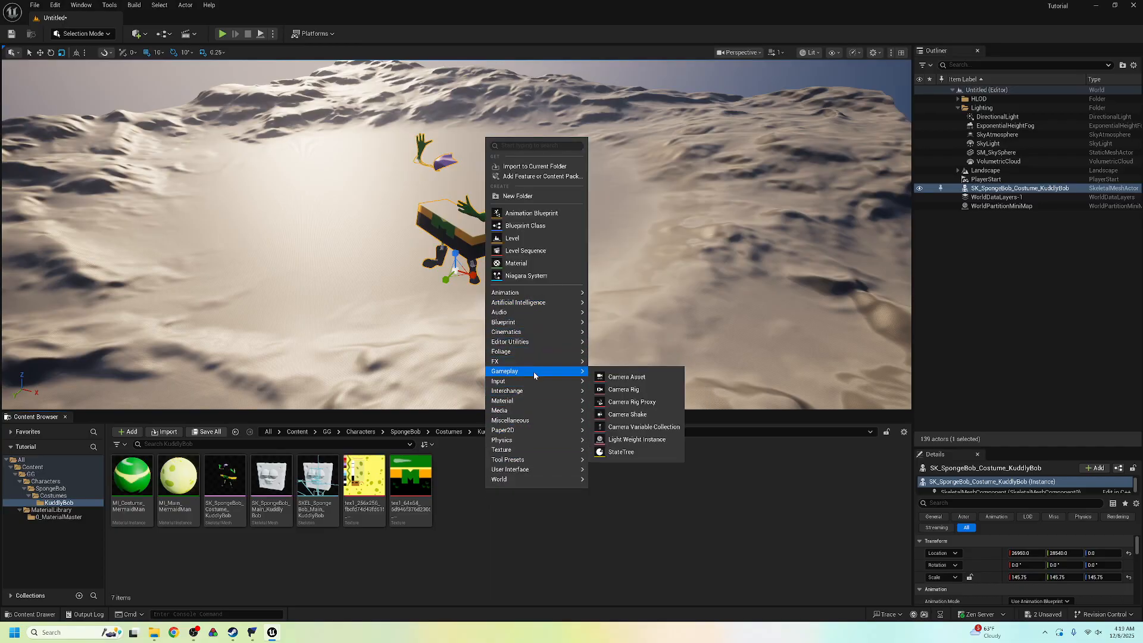
mouse_move(531, 422)
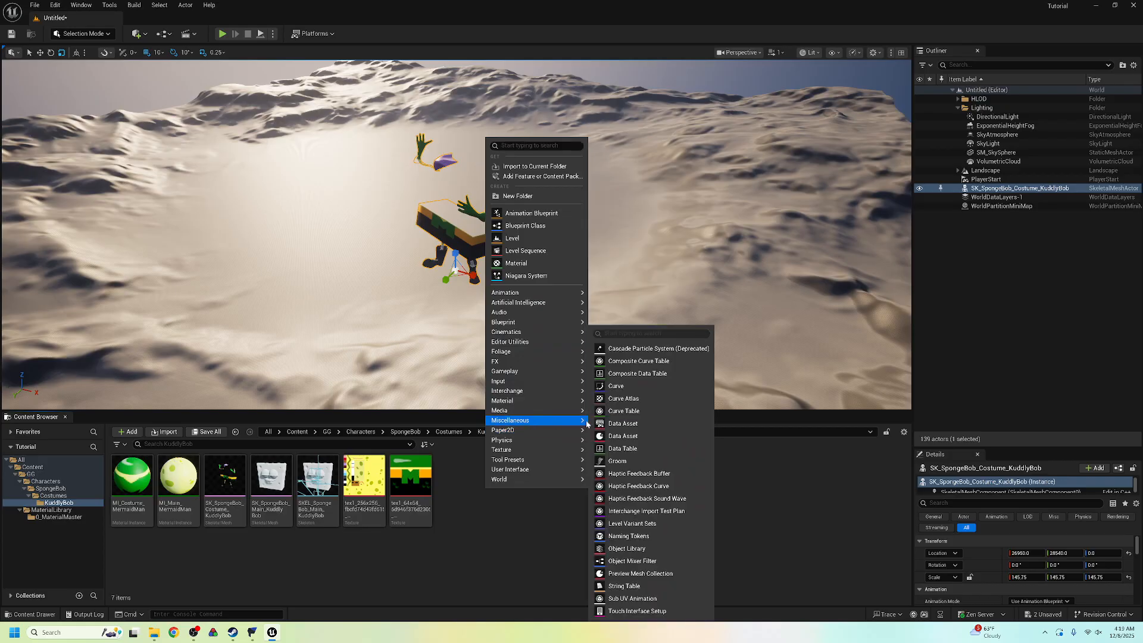
left_click(626, 437)
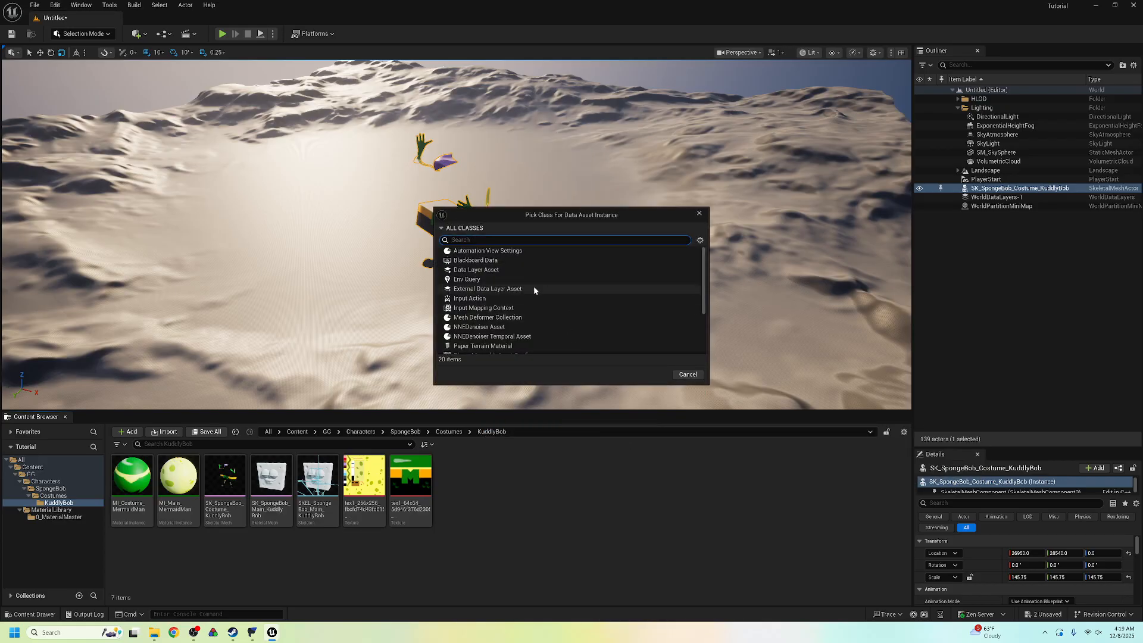
scroll(595, 302, "down", 1)
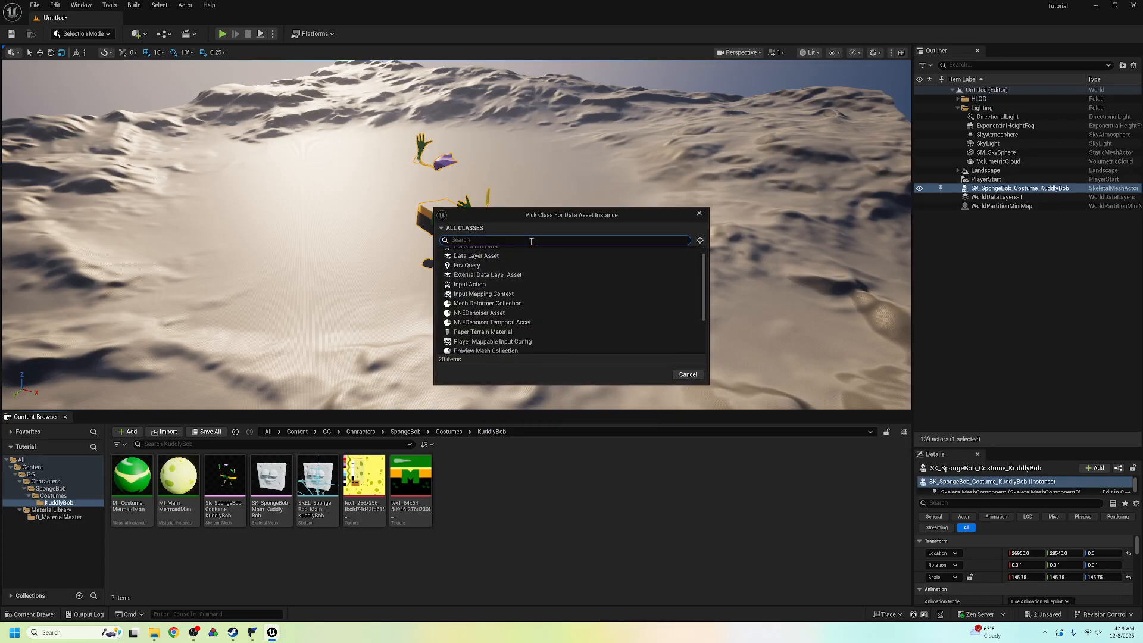
scroll(579, 278, "down", 3)
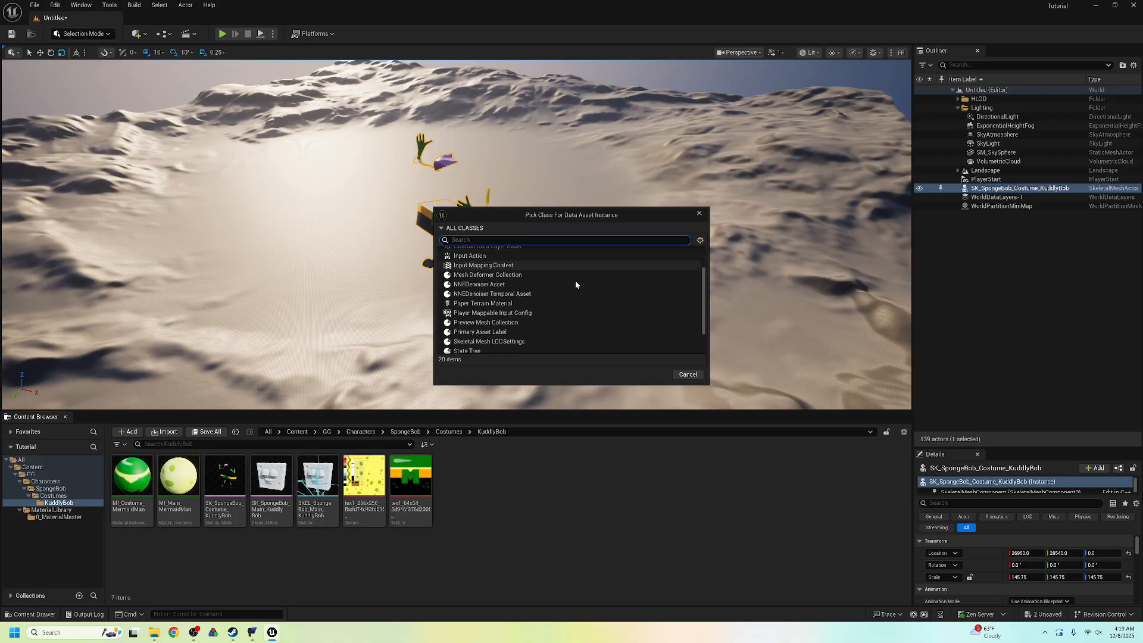
left_click(510, 318)
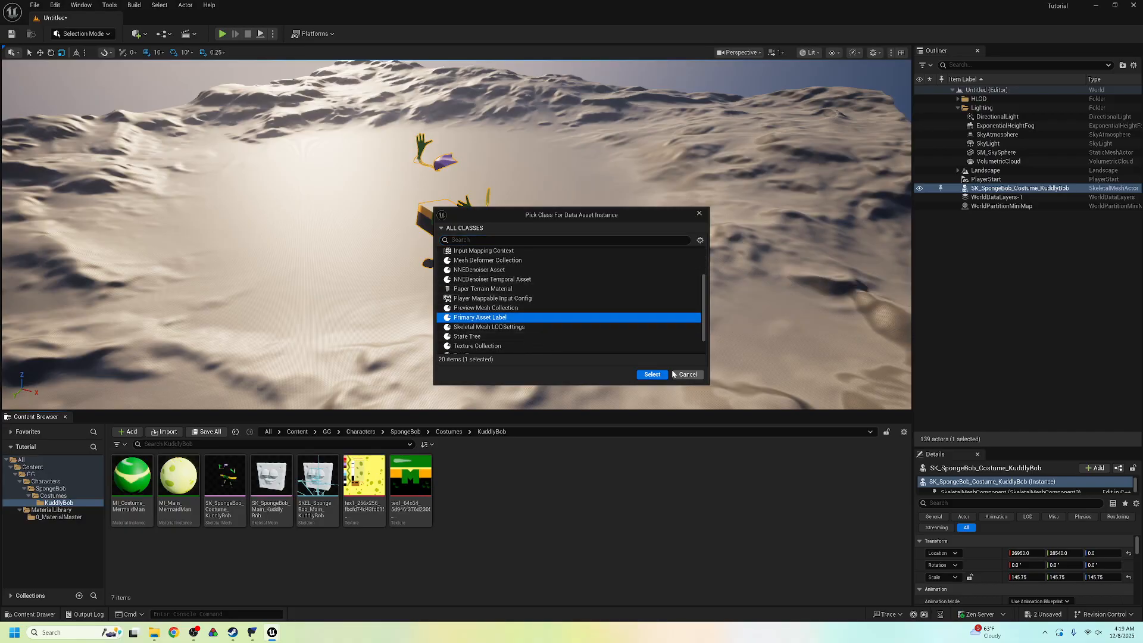
left_click(651, 374)
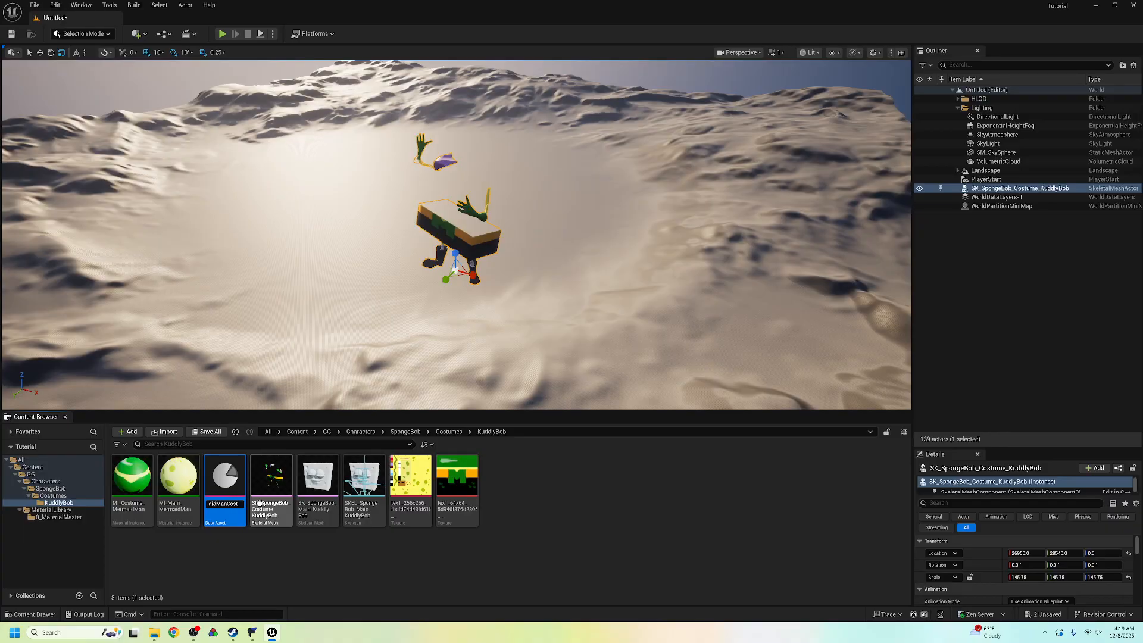
type("MermaidManCostume")
key("Return")
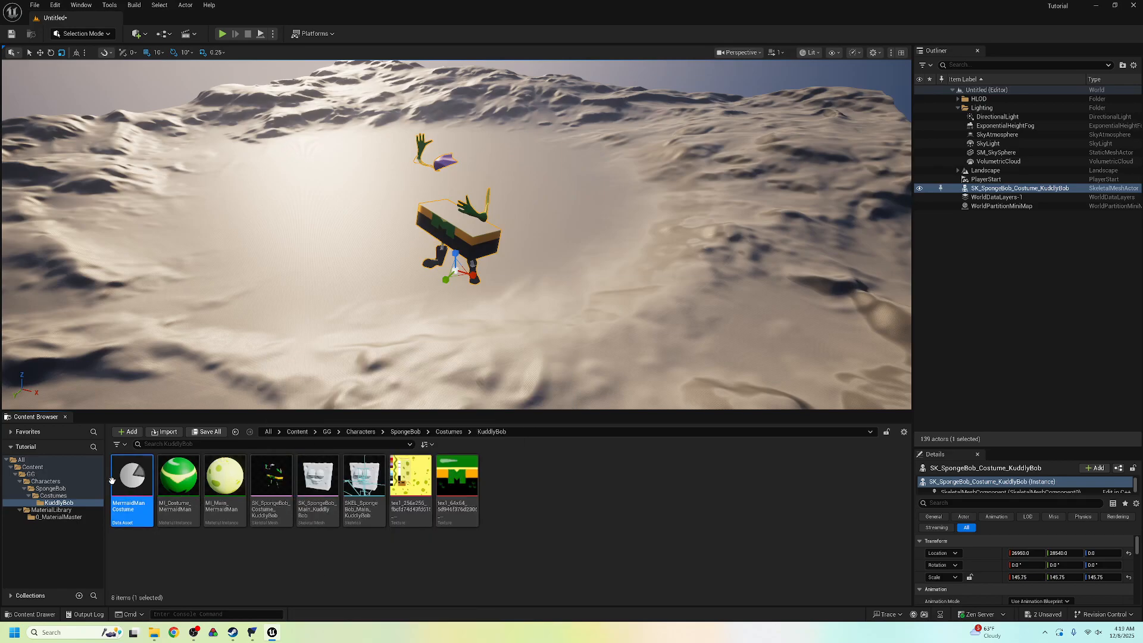
In the MermaidManCostume asset label, set the Chunk ID to 1 and the Cook Rule to Always Cook.
double_click(131, 476)
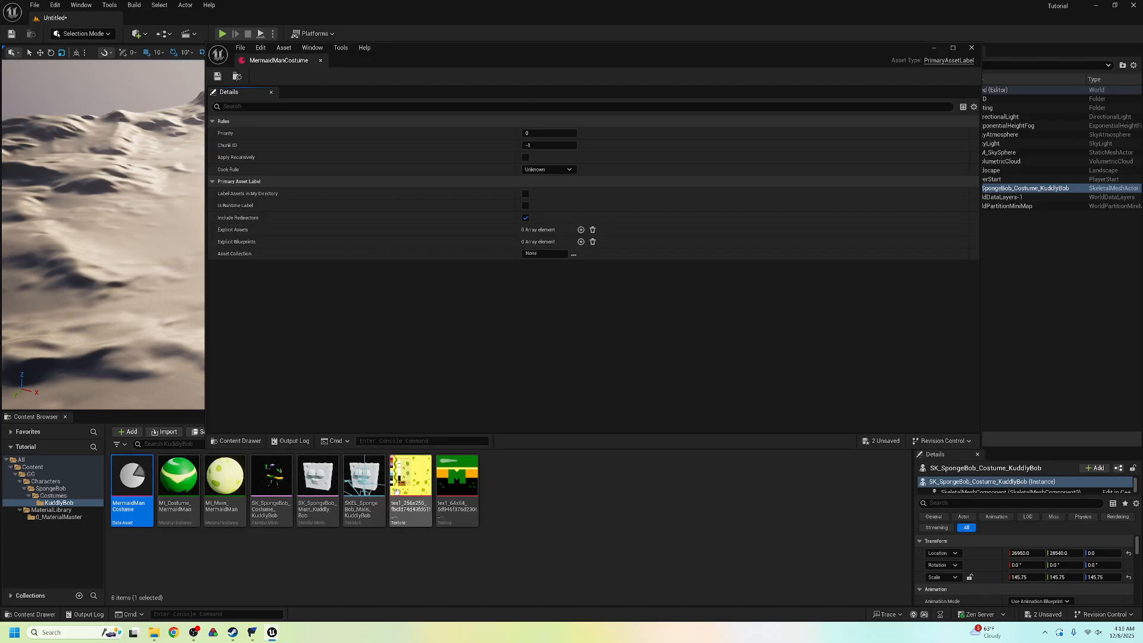
left_click(540, 145)
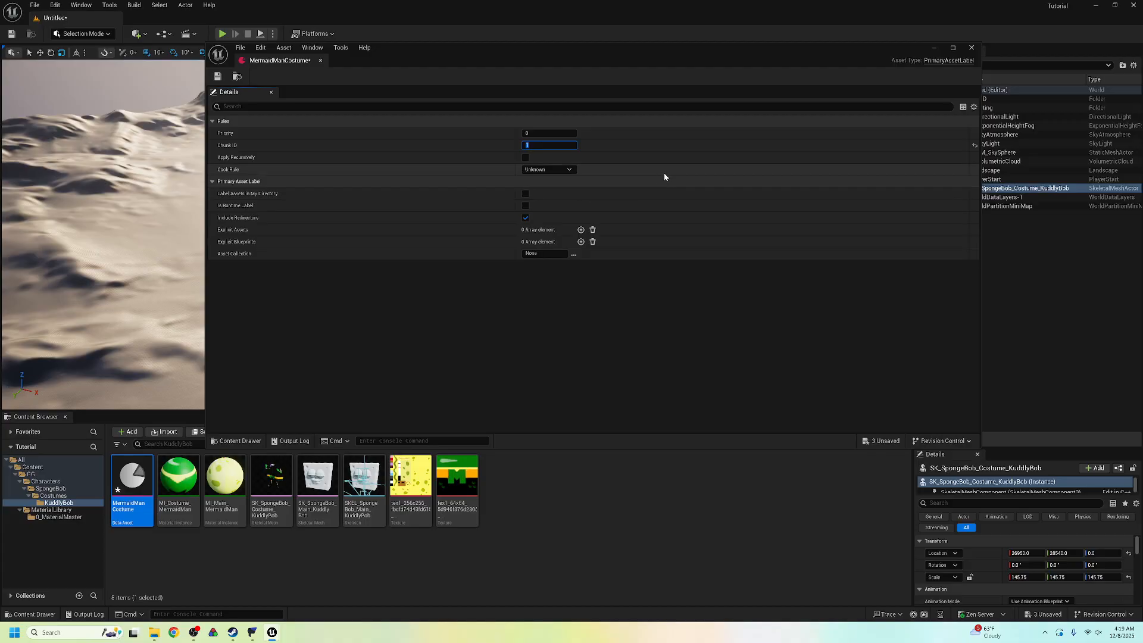
left_click(553, 170)
left_click(549, 173)
left_click(549, 172)
left_click(550, 238)
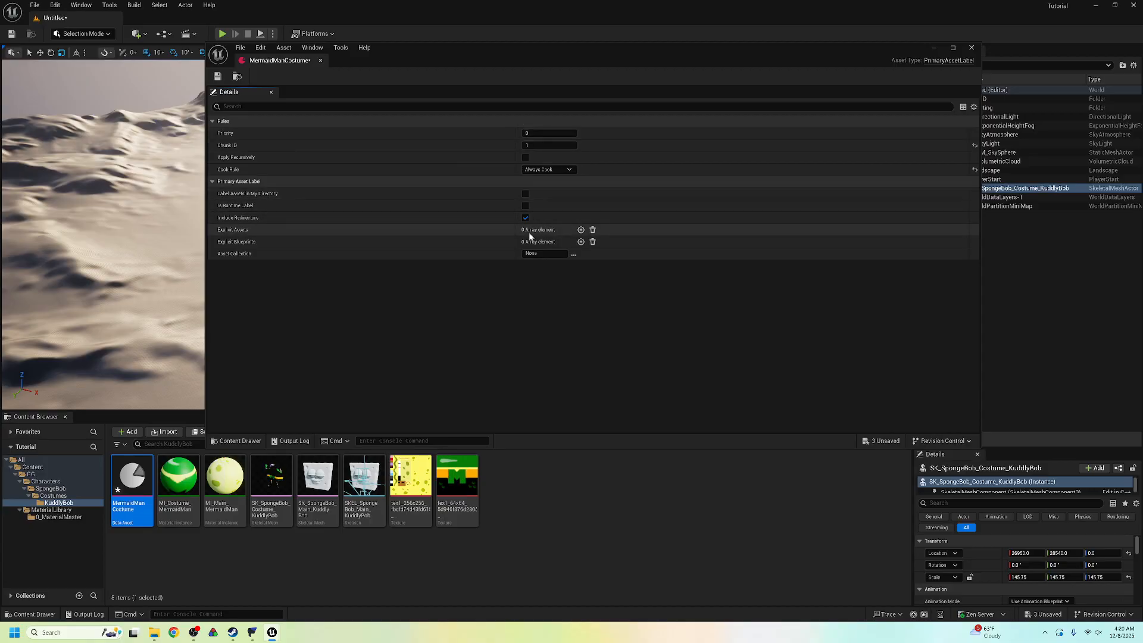
Add six empty elements to the Explicit Assets array of the MermaidManCostume label.
left_click(580, 229)
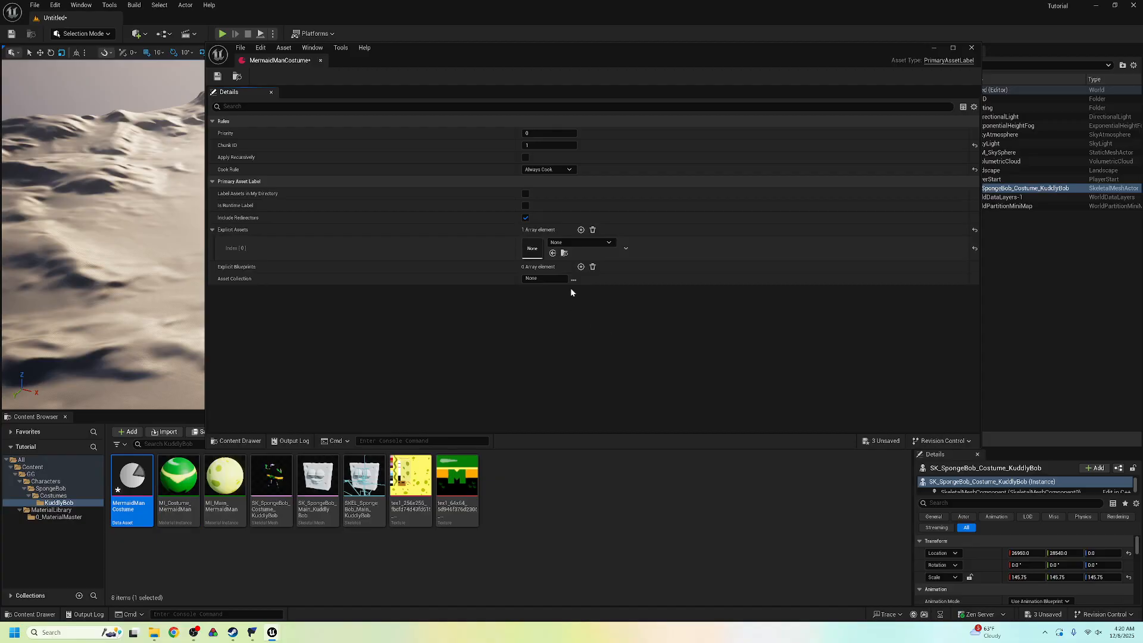
left_click(580, 230)
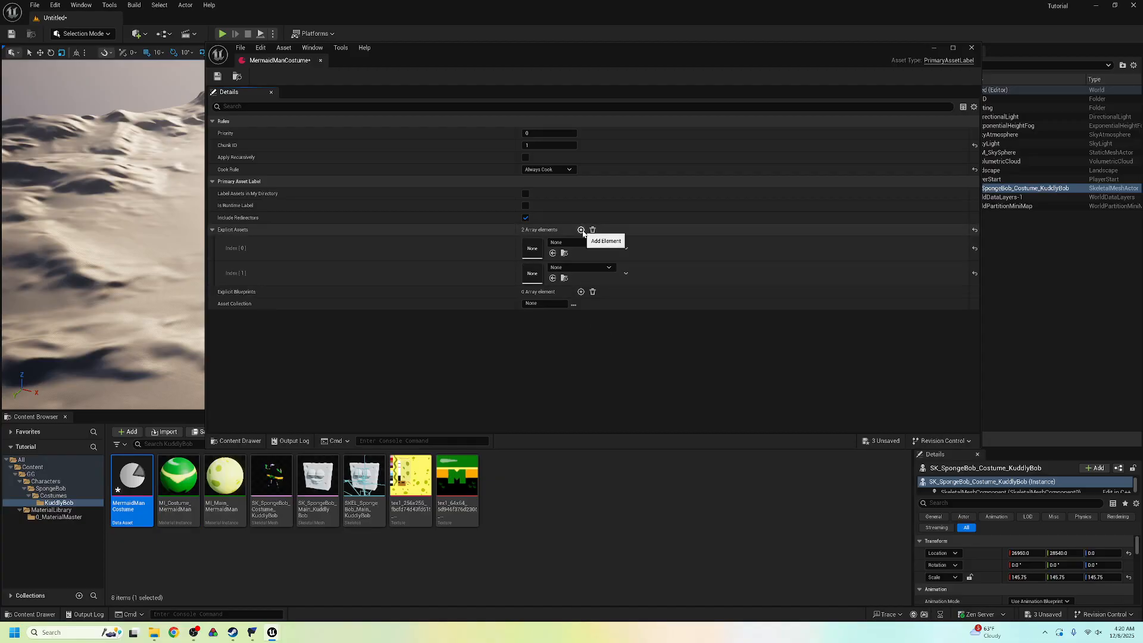
left_click(581, 230)
left_click(581, 230)
left_click(581, 229)
left_click(581, 230)
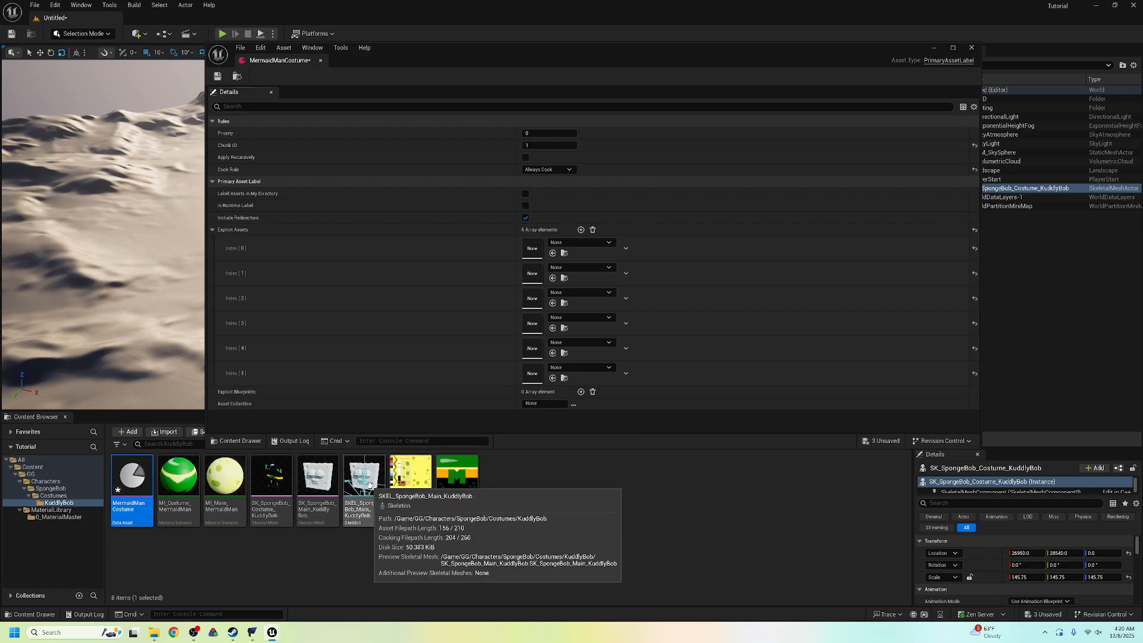
Fill the Explicit Assets with both MermaidMan material instances, both KuddlyBob skeletal meshes and the two tex1 textures, and save the label.
left_click_drag(178, 476, 512, 253)
left_click_drag(225, 476, 527, 273)
left_click_drag(271, 476, 531, 298)
left_click_drag(317, 476, 531, 323)
left_click_drag(411, 476, 533, 348)
left_click_drag(477, 485, 533, 373)
key("ctrl+s")
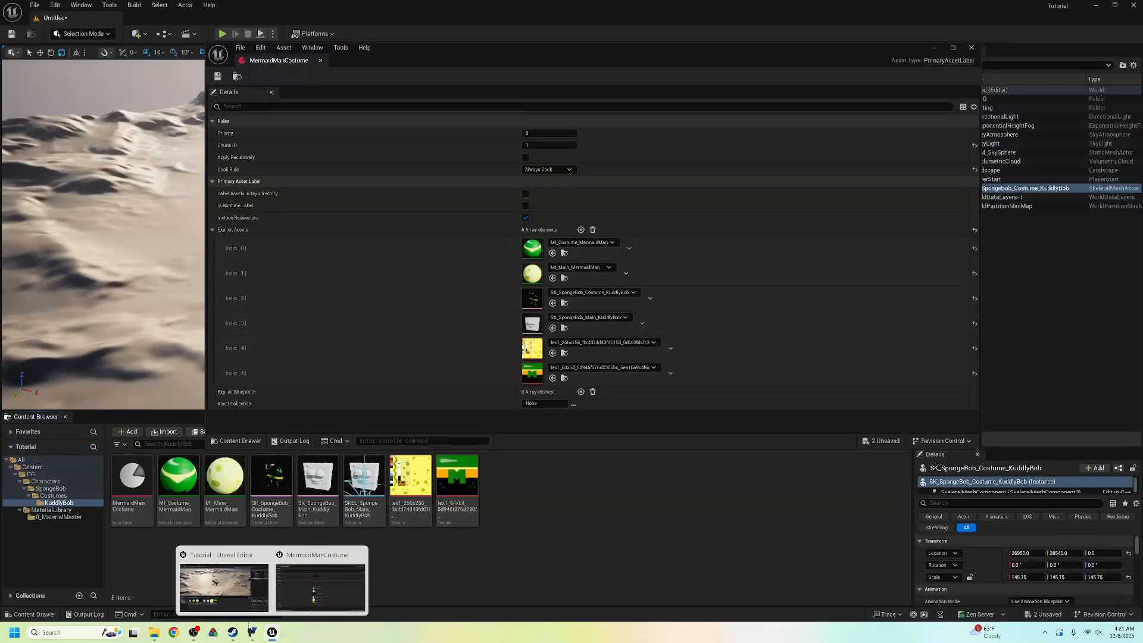
Switch to FModel and open the CatBurglar package list under SpongeBob's Costumes folder.
left_click(253, 631)
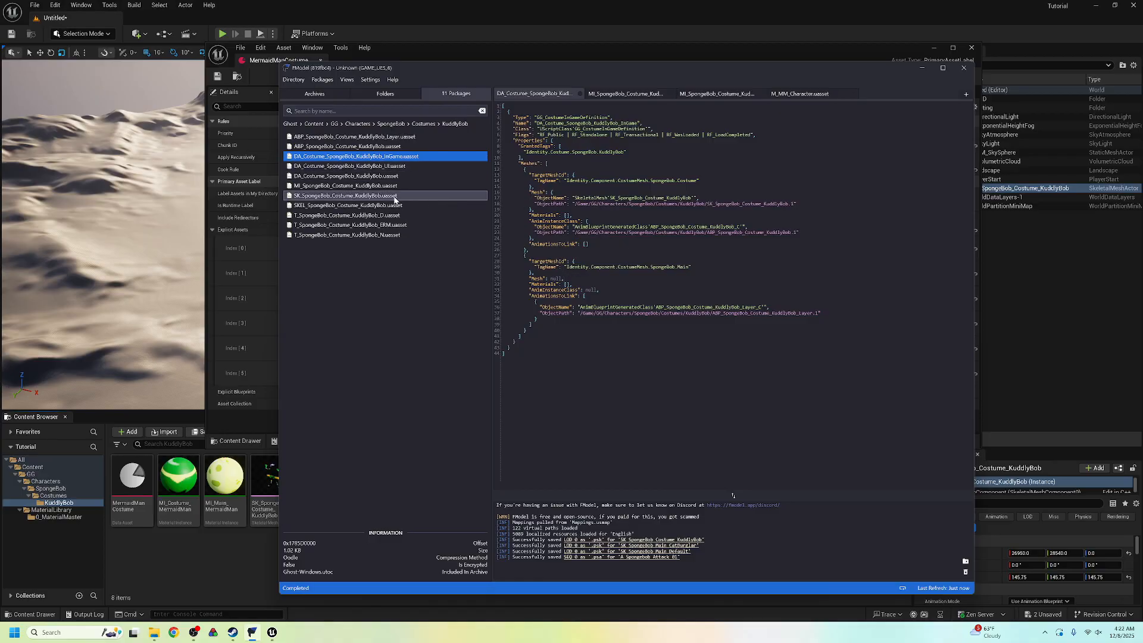
left_click(395, 196)
left_click(394, 96)
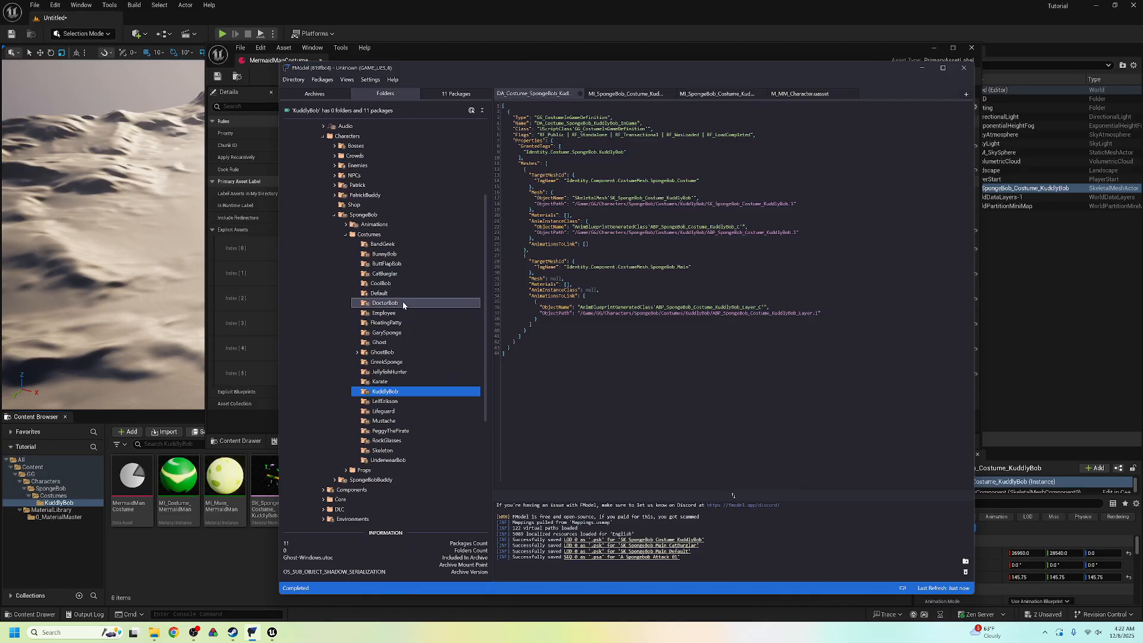
double_click(397, 275)
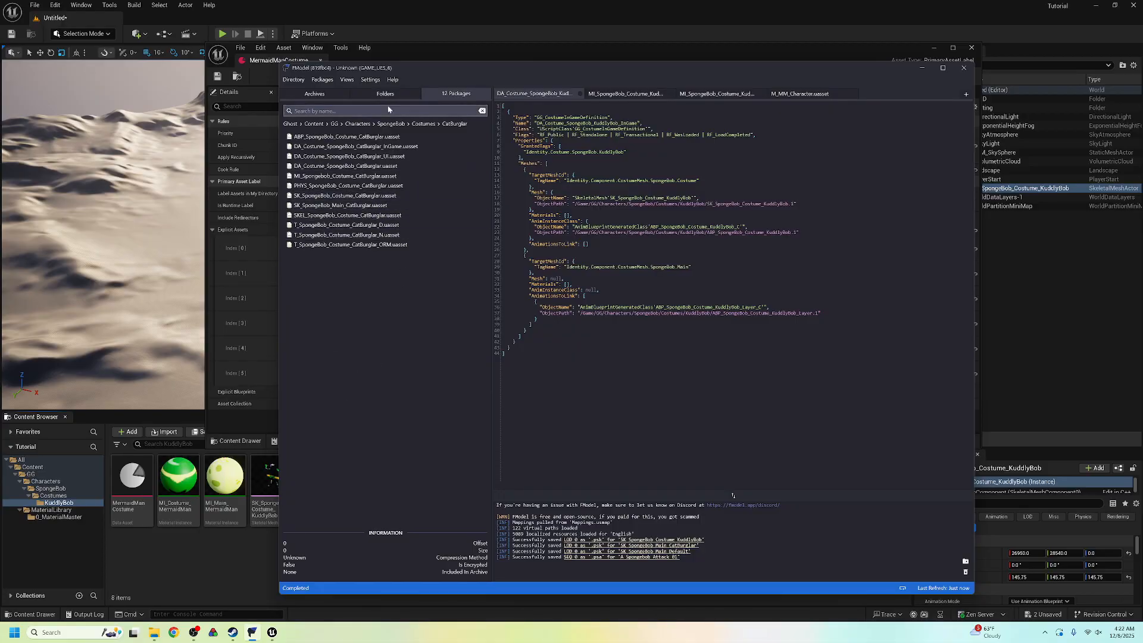
Back in Unreal Editor, rename the KuddlyBob costume folder to CatBurglar and open it.
left_click(241, 558)
right_click(59, 503)
left_click(53, 495)
right_click(125, 475)
left_click(158, 324)
type("CatBurglar")
key("Return")
double_click(132, 489)
Rename the costume skeletal mesh as SK_SpongeBob_Costume_CatBurglar, using the FModel package names as reference.
left_click(252, 632)
right_click(266, 487)
left_click(295, 156)
left_click_drag(261, 504, 302, 501)
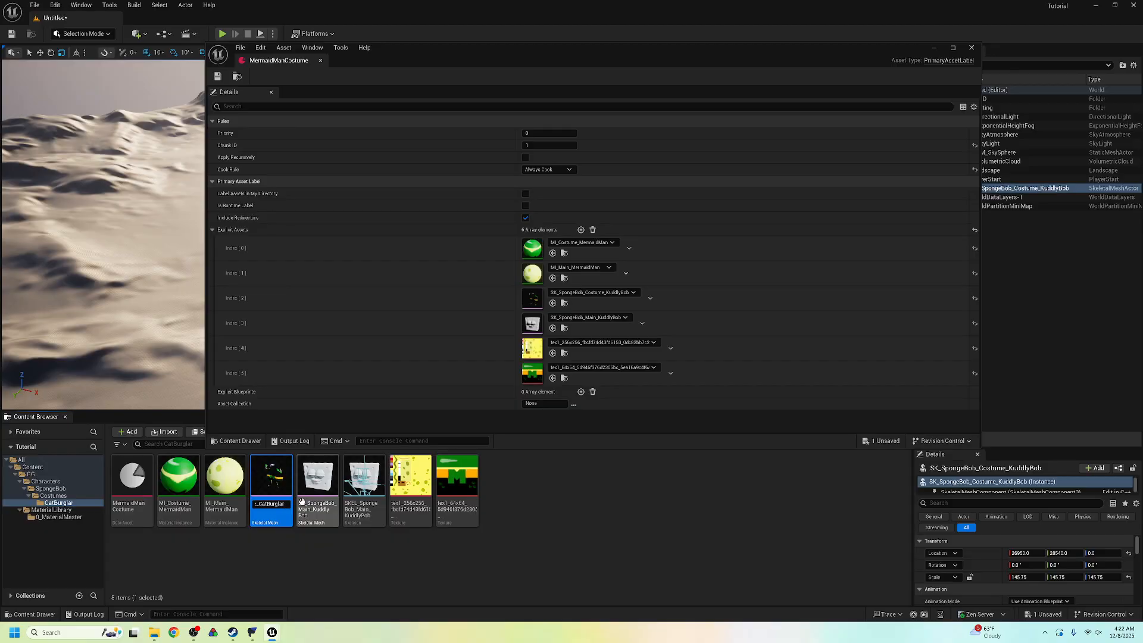
key("Return")
Rename the main body skeletal mesh as SK_SpongeBob_Main_CatBurglar.
right_click(323, 502)
left_click(356, 281)
right_click(314, 512)
left_click(355, 292)
left_click_drag(308, 503, 348, 504)
type("CatBurglar")
key("Return")
Rename the skeleton as SKEL_SpongeBob_Costume_CatBurglar, check the name against FModel's package list, and close the asset label editor.
right_click(365, 489)
left_click(400, 268)
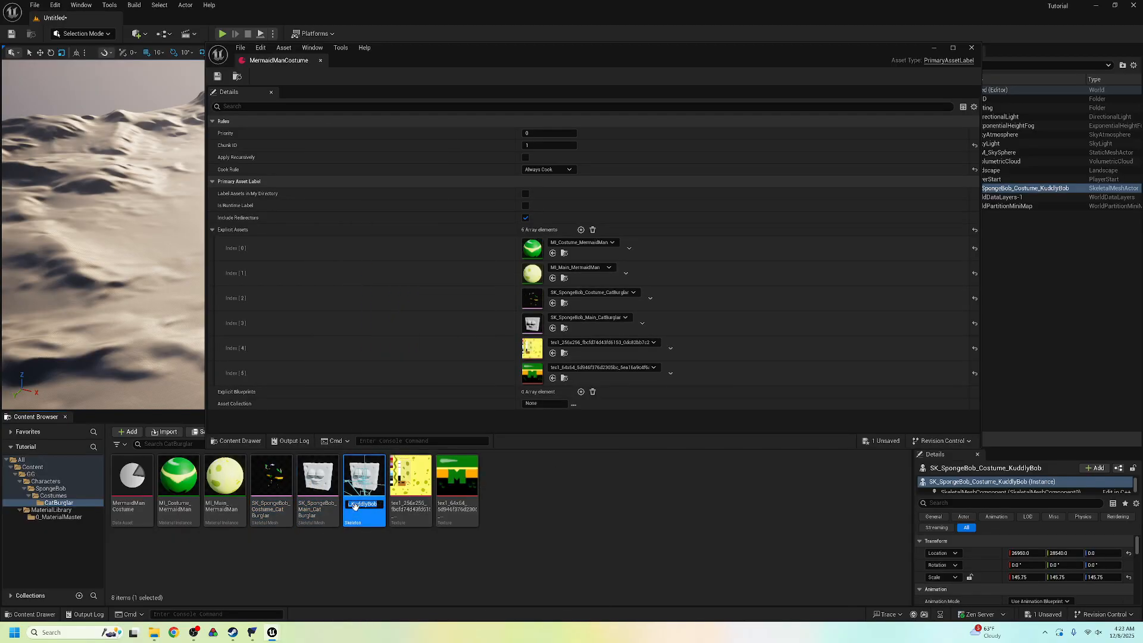
key("alt+Tab")
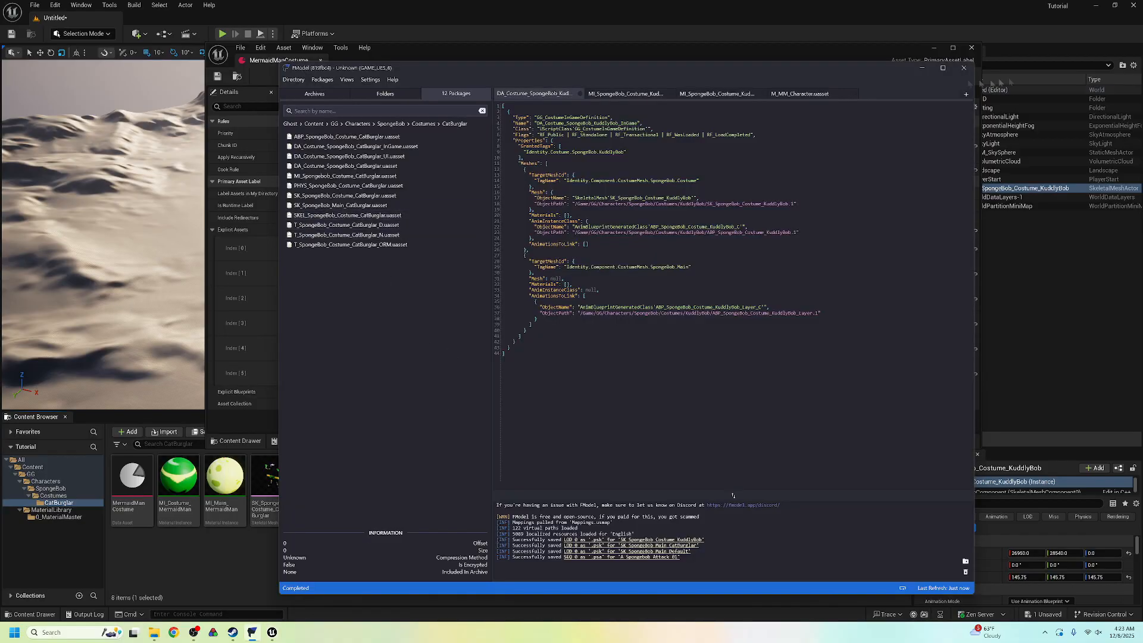
key("alt+Tab")
right_click(350, 513)
left_click(369, 291)
left_click_drag(354, 503, 389, 504)
type("CatBurglar")
key("Return")
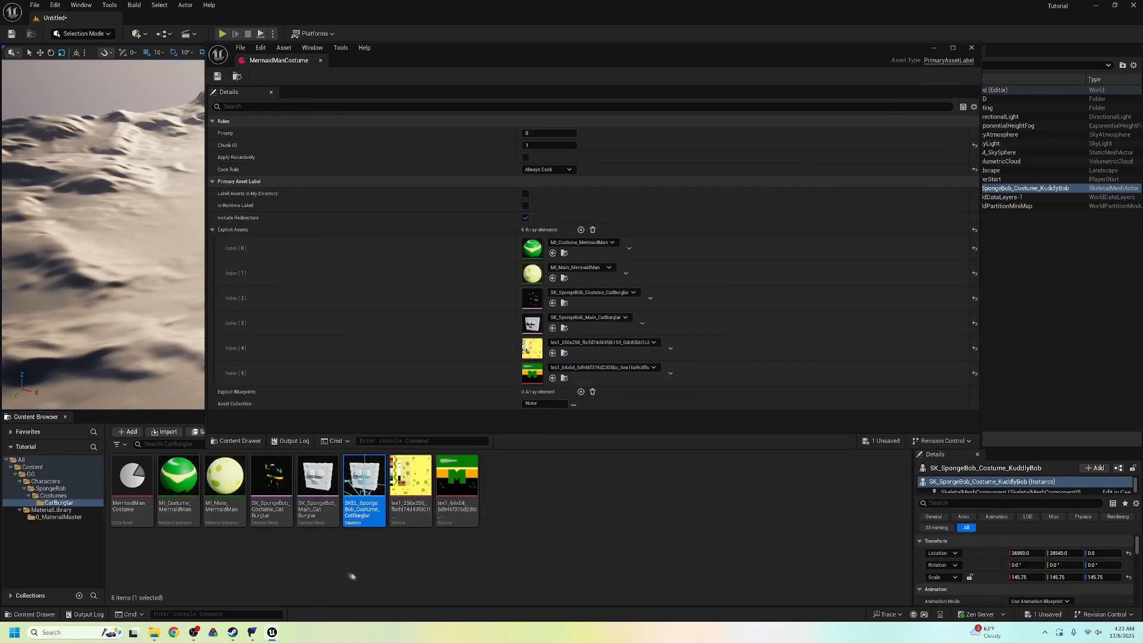
key("alt+Tab")
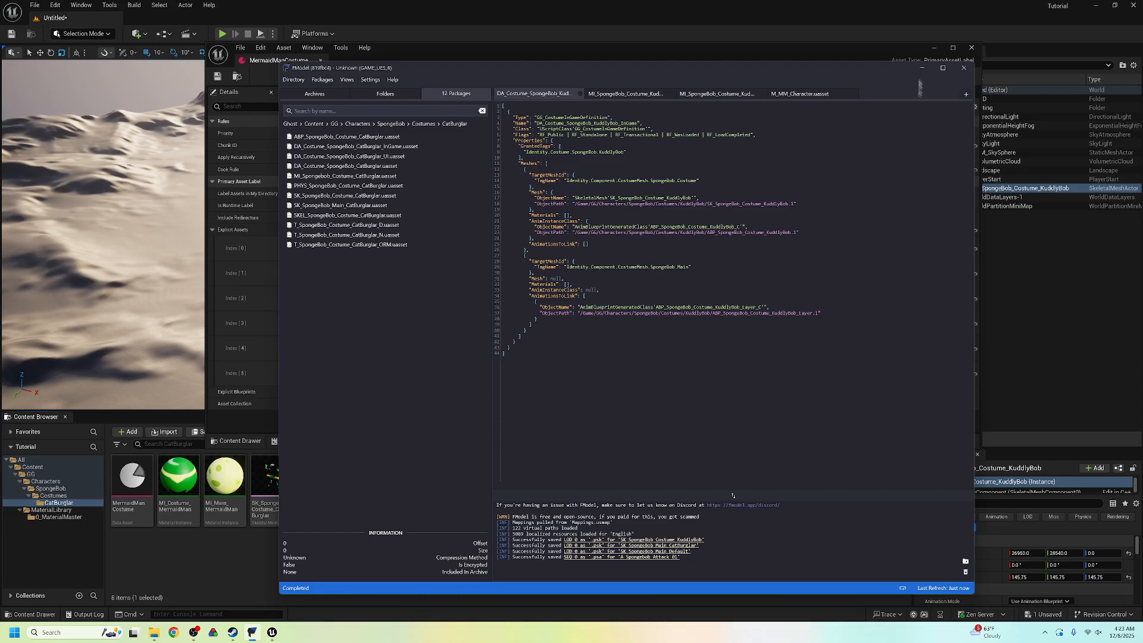
key("alt+Tab")
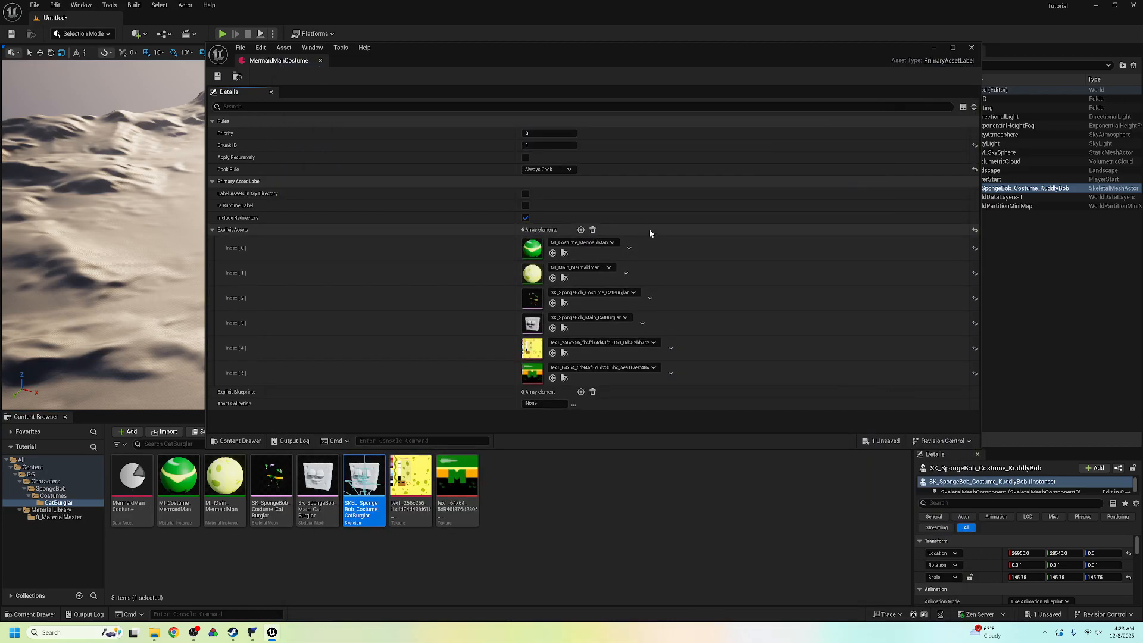
left_click(971, 48)
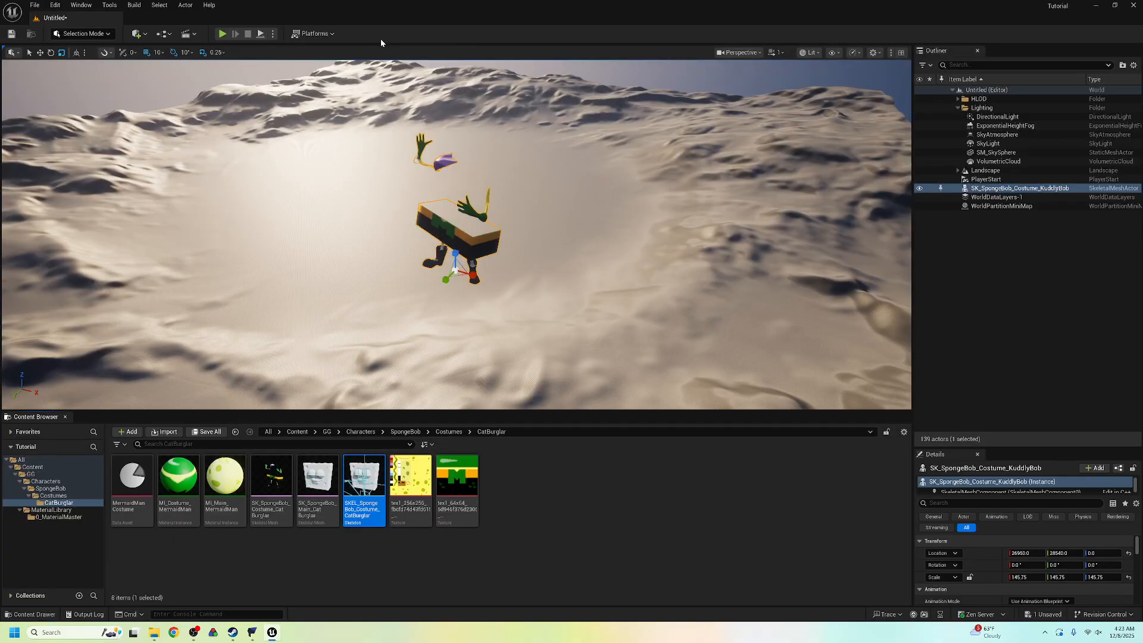
Start packaging the project for Windows and save the untitled level as BaseMap in the Content folder.
left_click(306, 34)
mouse_move(357, 155)
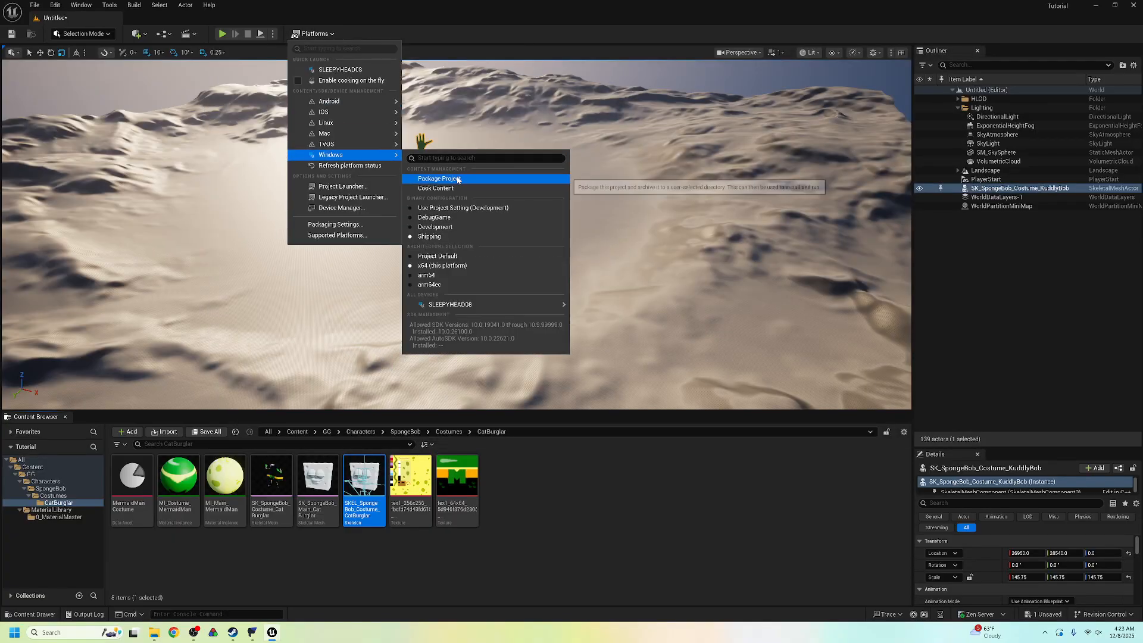
left_click(457, 179)
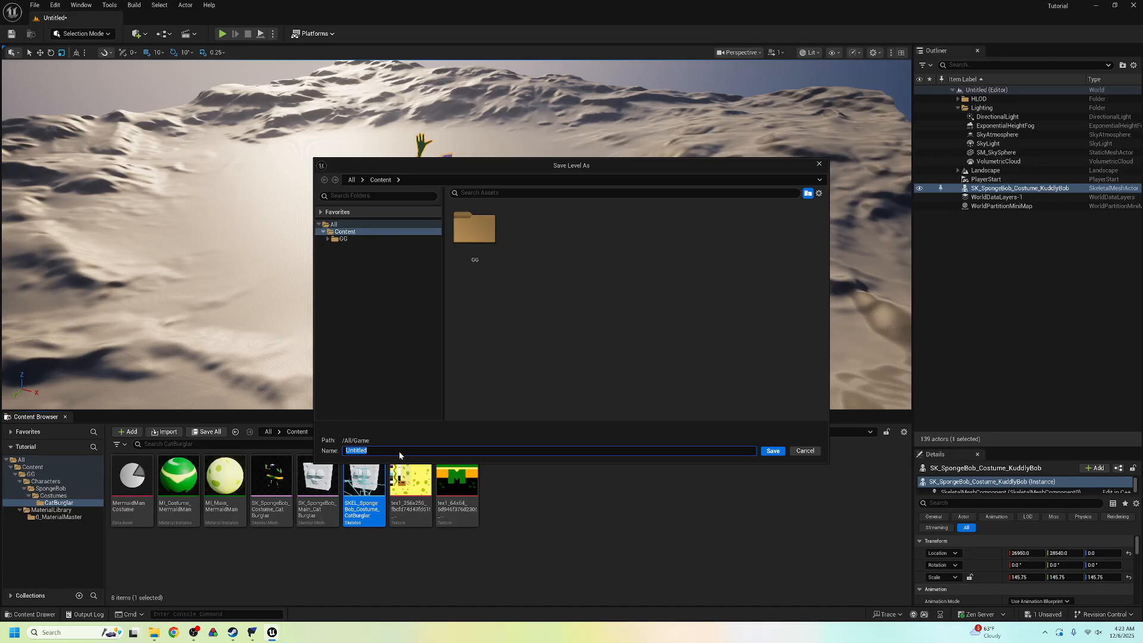
type("BaseMap")
left_click(773, 451)
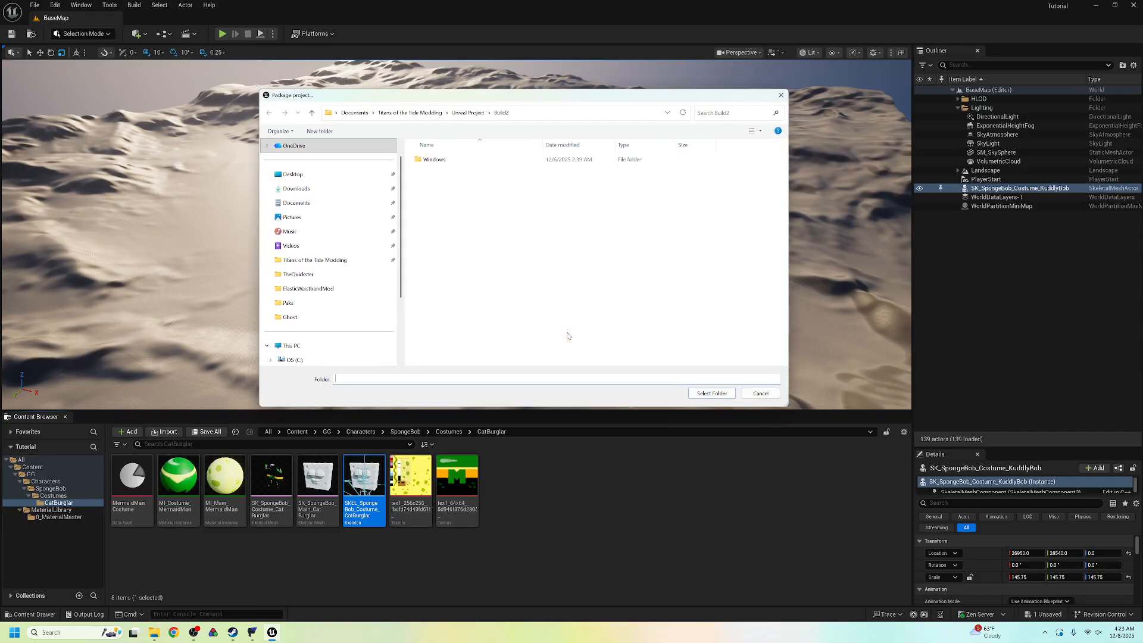
Create a MermaidManBuild folder inside Unreal Project, choose it as the package destination, and show the packaging output log.
left_click(479, 109)
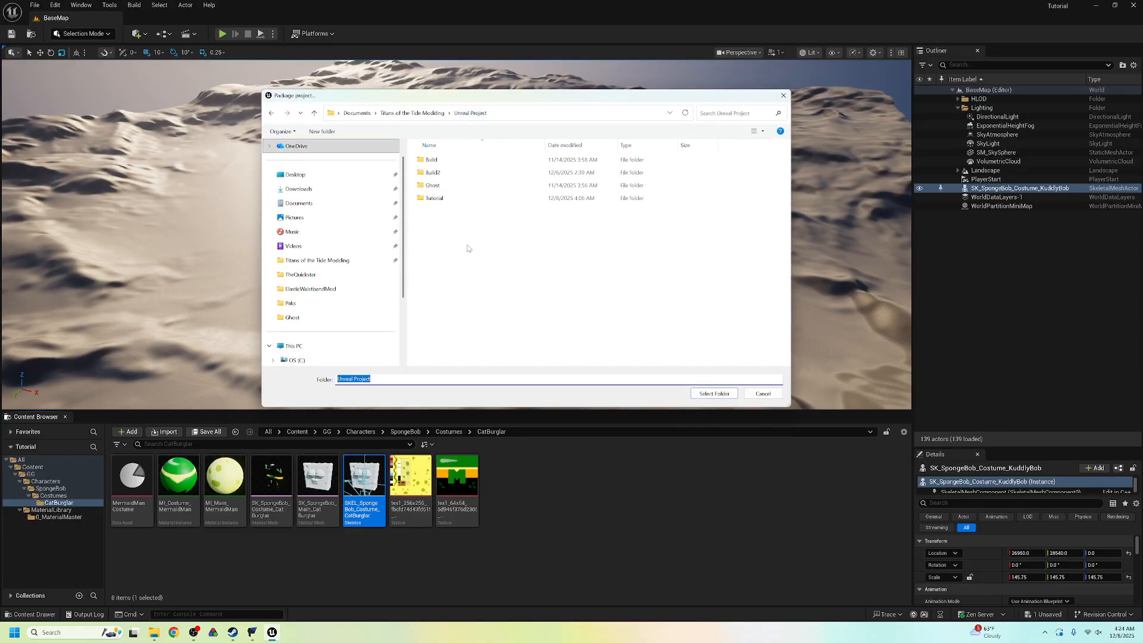
right_click(451, 229)
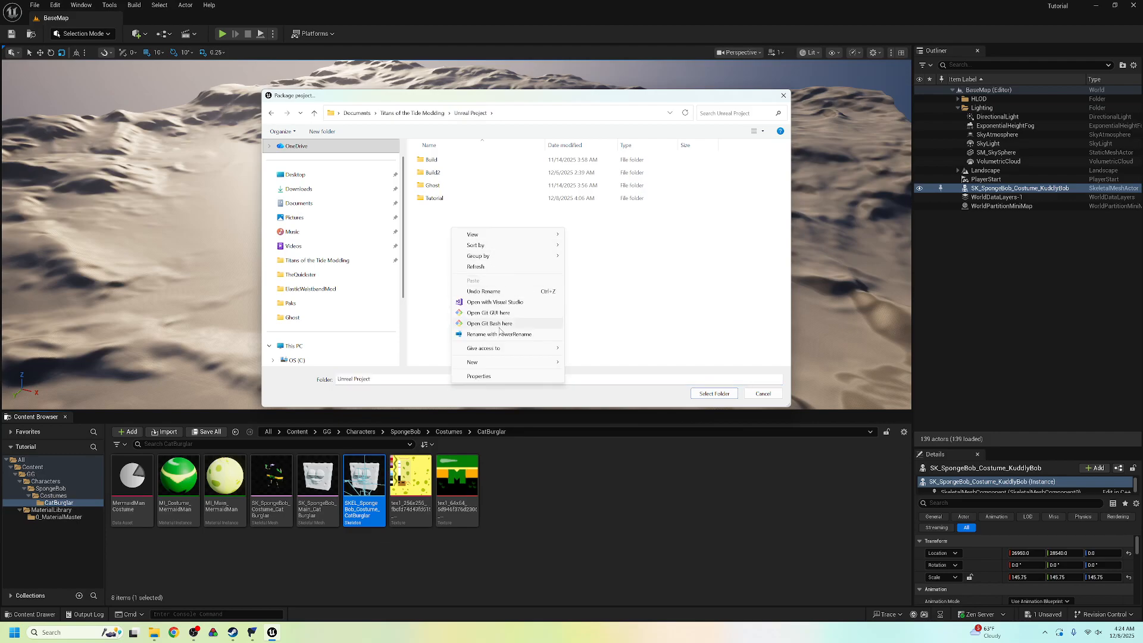
mouse_move(524, 362)
left_click(583, 366)
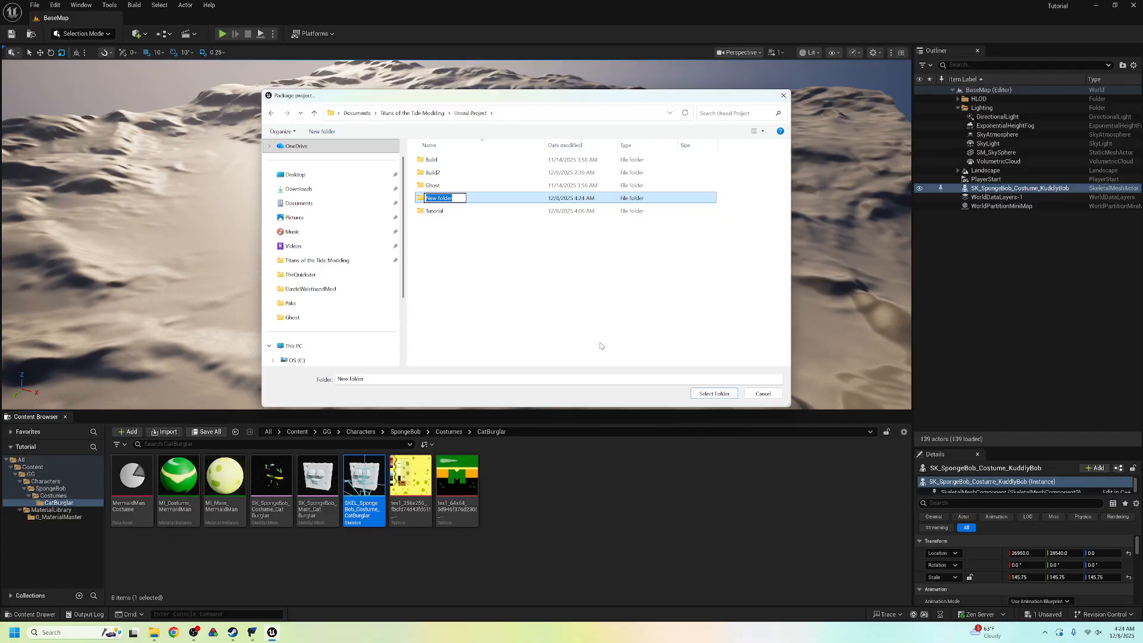
type("MermaidManBuild")
key("Return")
left_click(714, 393)
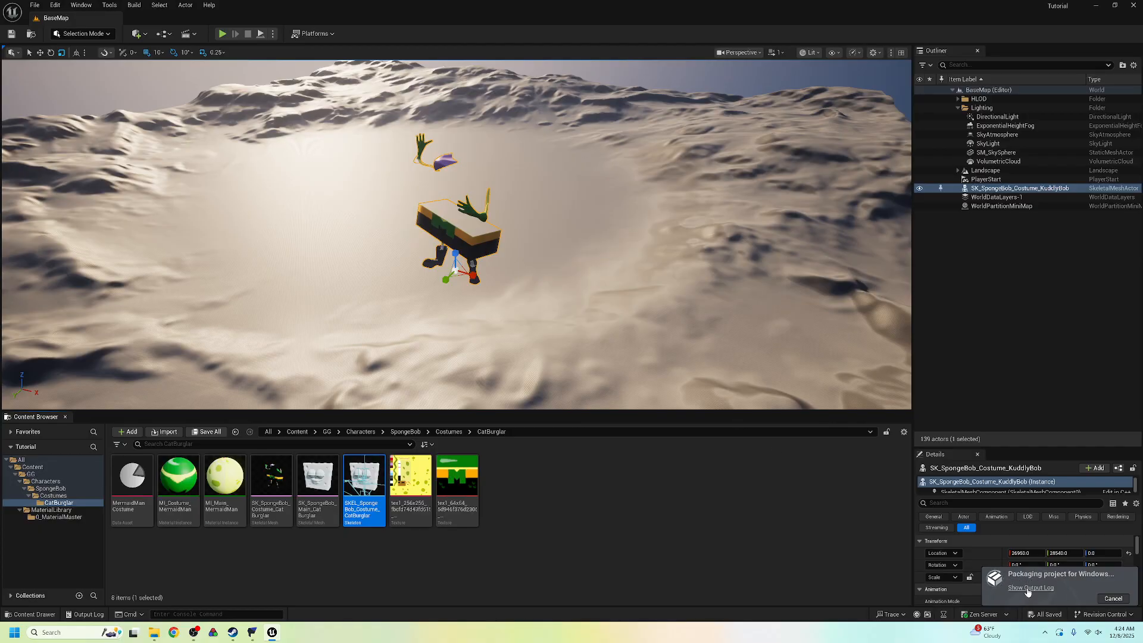
left_click(1028, 588)
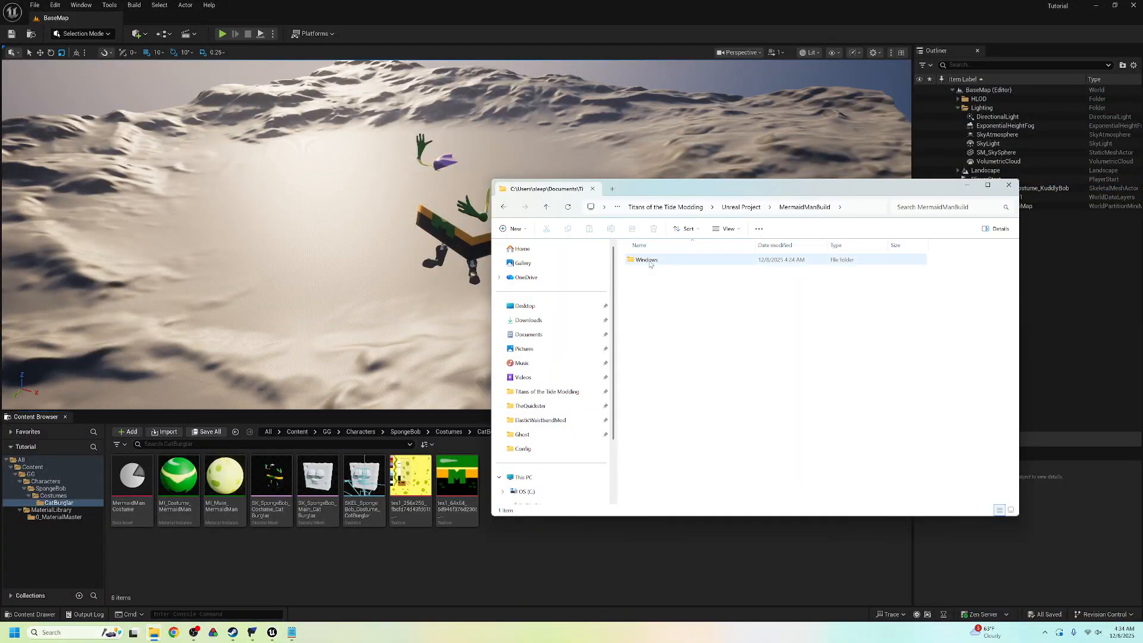
Open the Windows build's Tutorial/Content/Paks folder in MermaidManBuild and examine the pakchunk0 and pakchunk2 files.
double_click(648, 261)
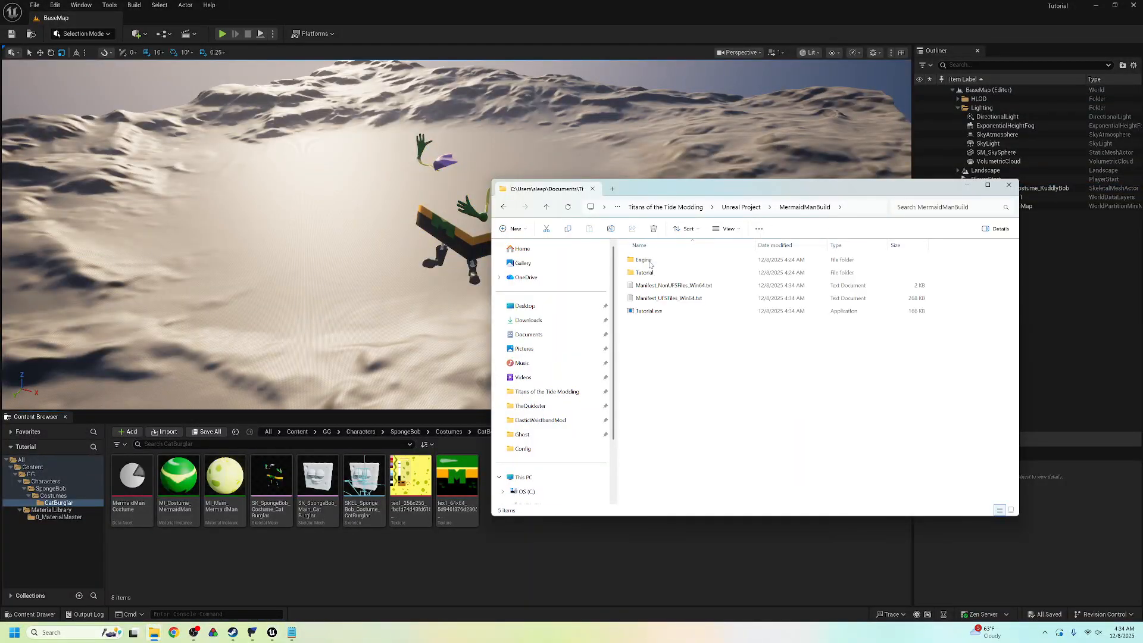
double_click(661, 273)
double_click(657, 262)
double_click(659, 264)
left_click_drag(718, 383, 664, 321)
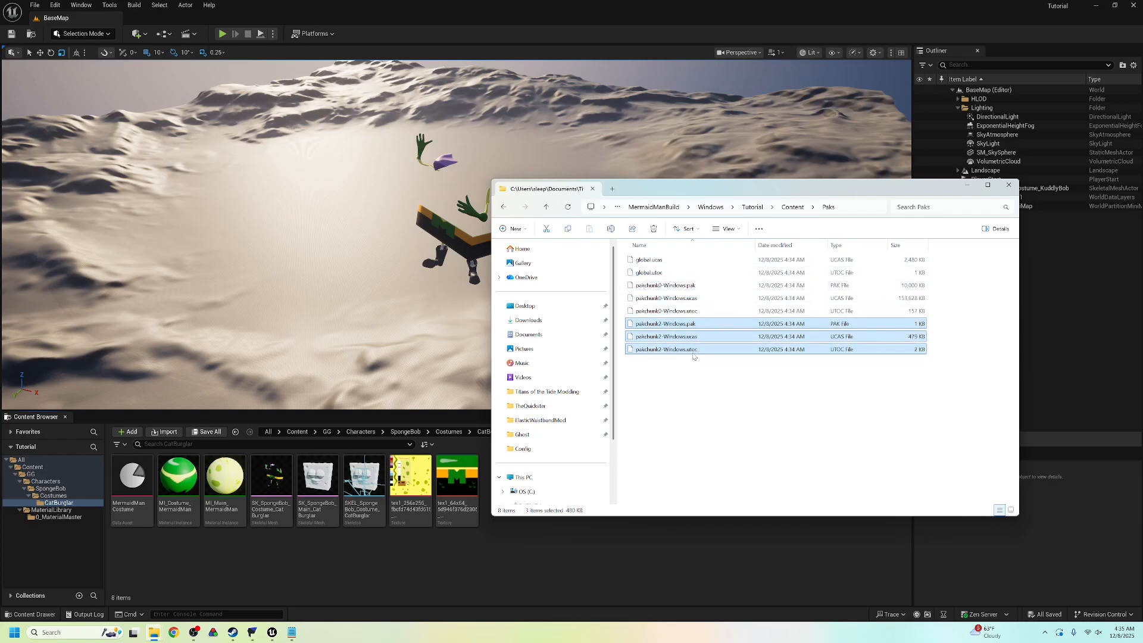
left_click_drag(621, 285, 681, 309)
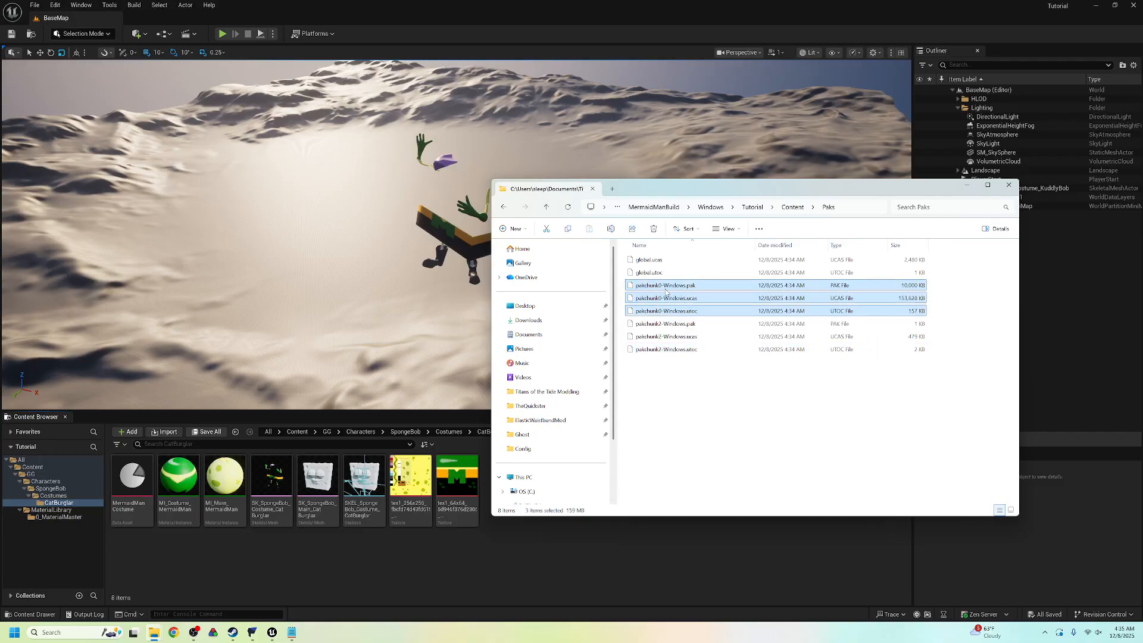
left_click(742, 385)
left_click_drag(741, 384, 673, 322)
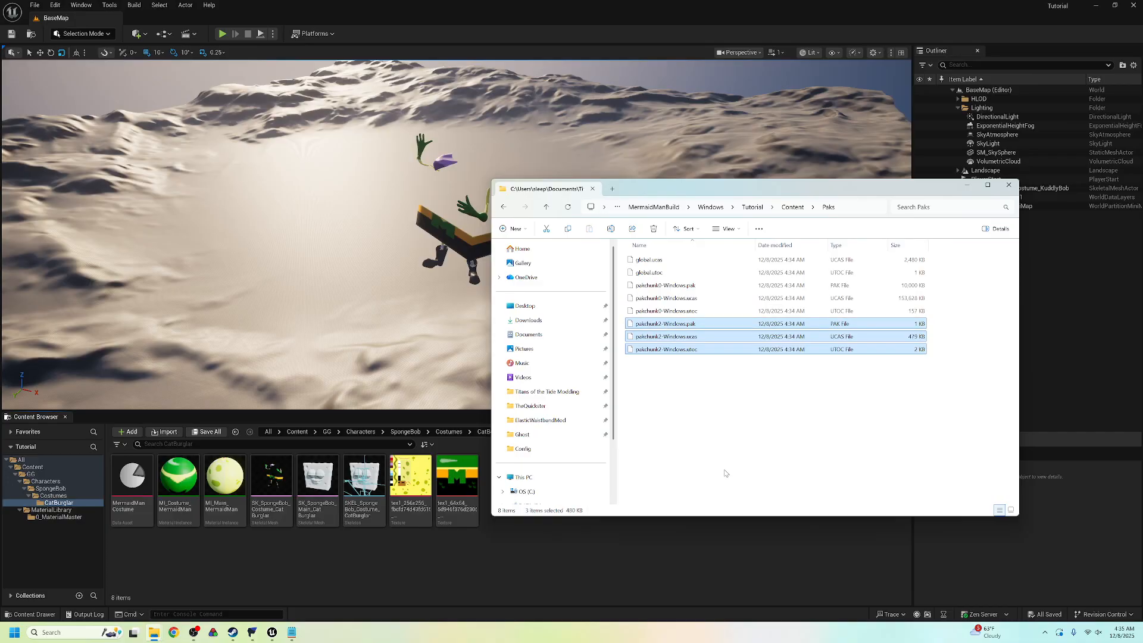
Check the Chunk ID in the MermaidManCostume asset label and return to the build's Paks folder.
double_click(133, 495)
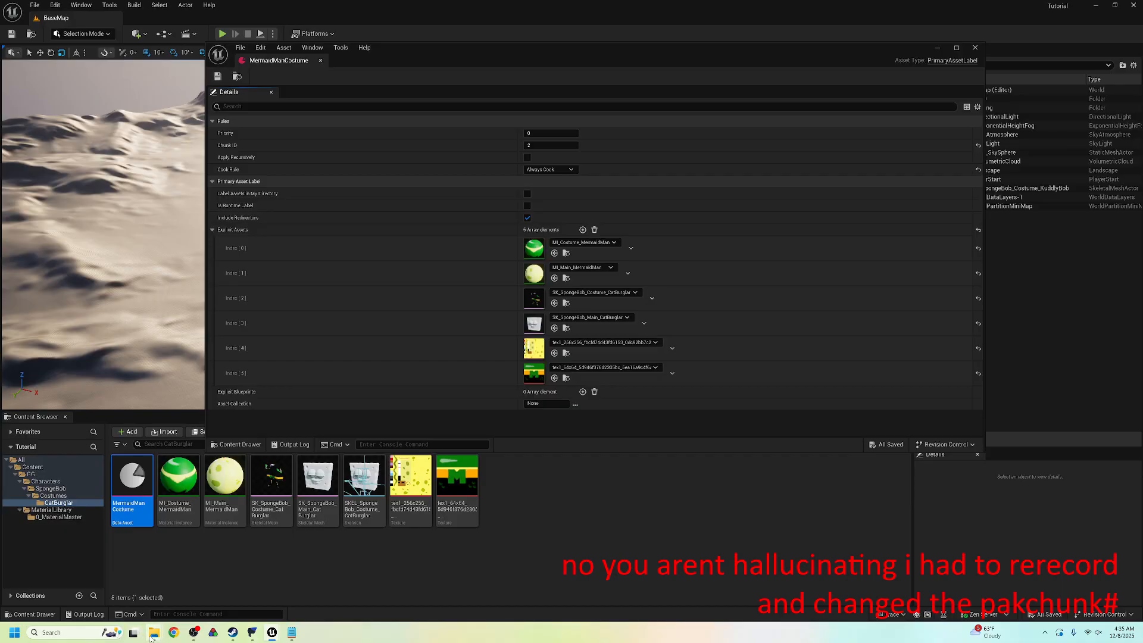
mouse_move(153, 632)
left_click(298, 580)
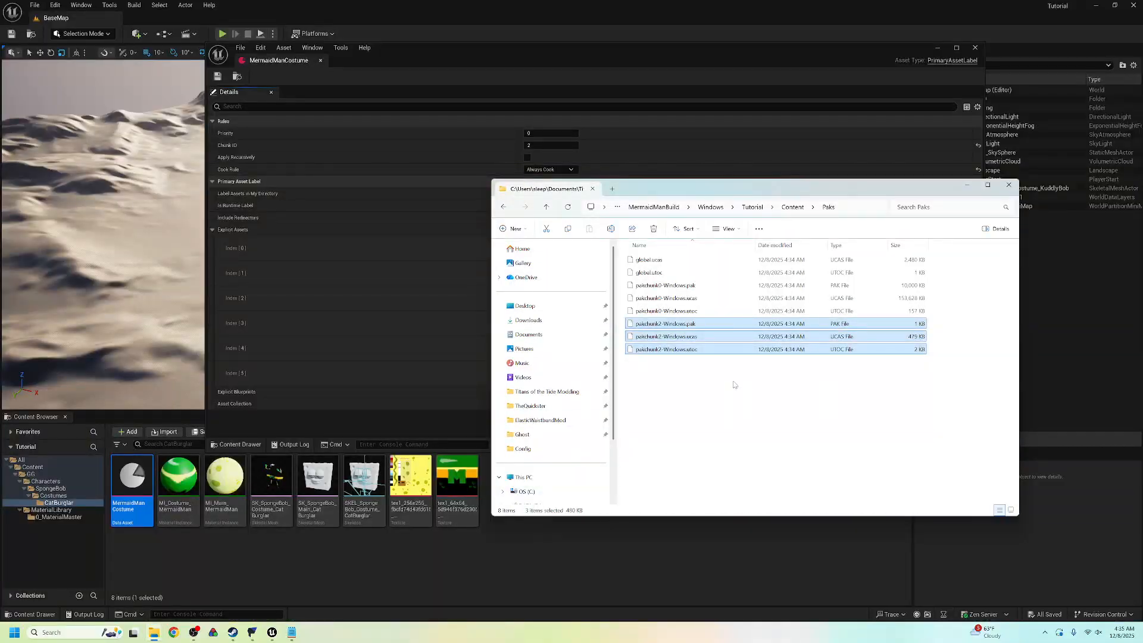
Rename the three pakchunk2-Windows files as MermaidManCostume_P, keeping their extensions.
left_click(707, 375)
left_click_drag(708, 375, 684, 325)
right_click(697, 324)
left_click(741, 513)
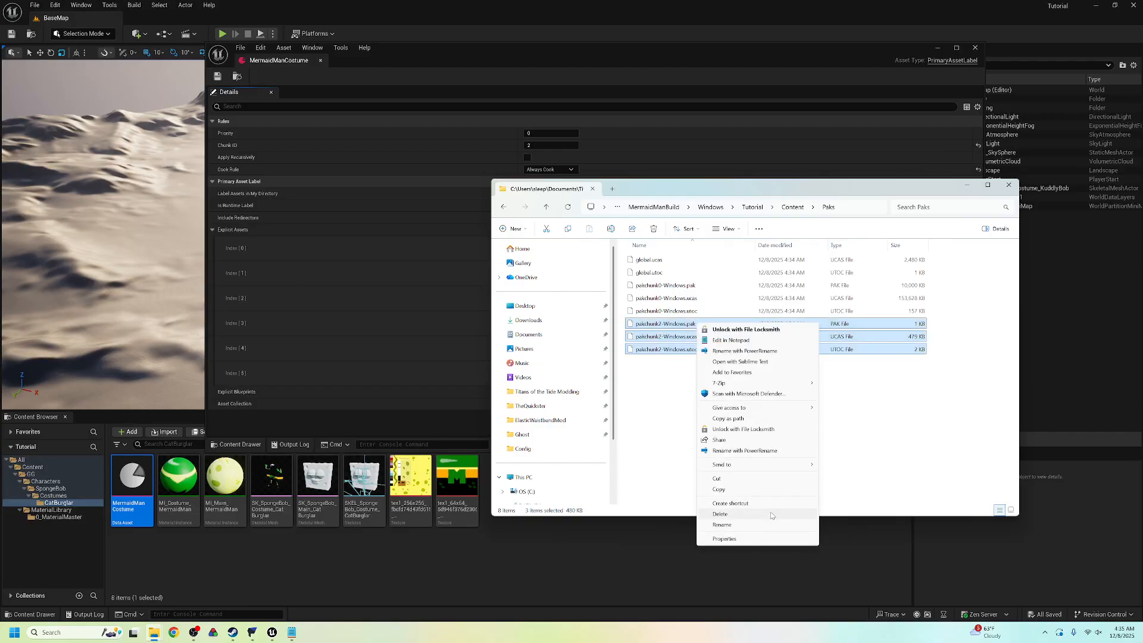
left_click(744, 526)
type("M")
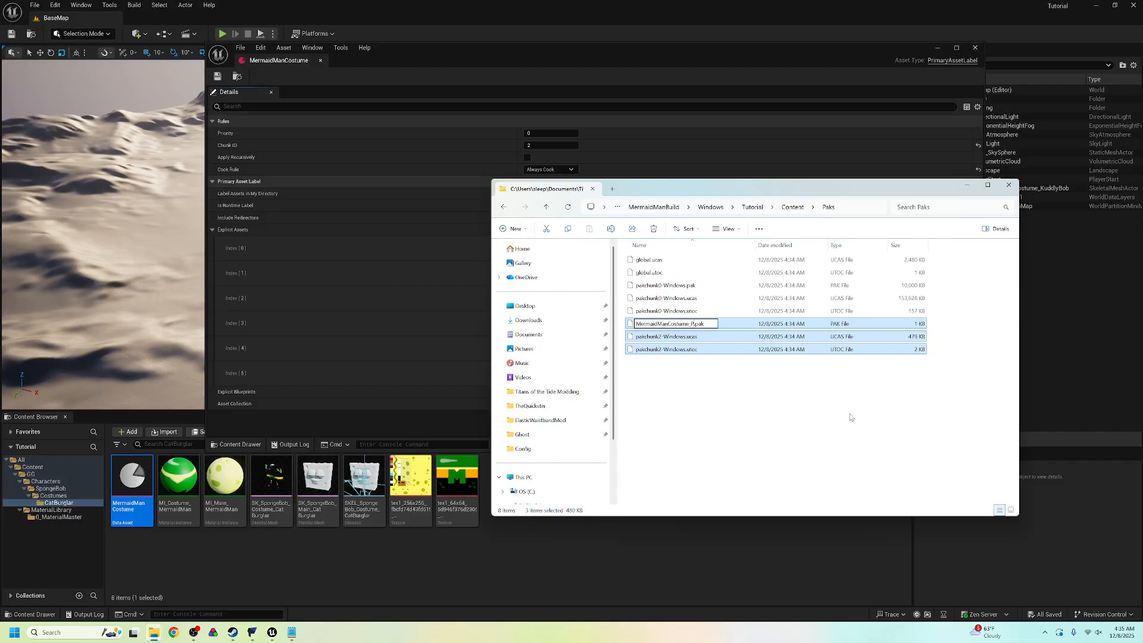
type("ermaidManCostume_P")
key("Return")
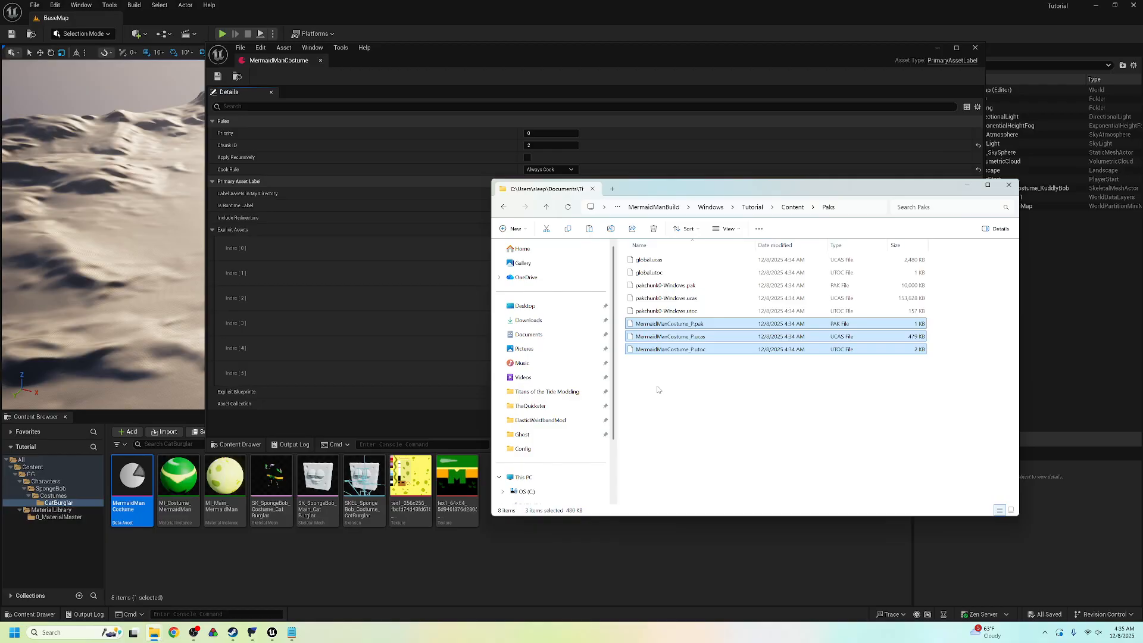
Open the SpongeBob SquarePants Titans of the Tide installation folder through the Game Files shortcut in Titans of the Tide Modding.
left_click(154, 632)
left_click(65, 582)
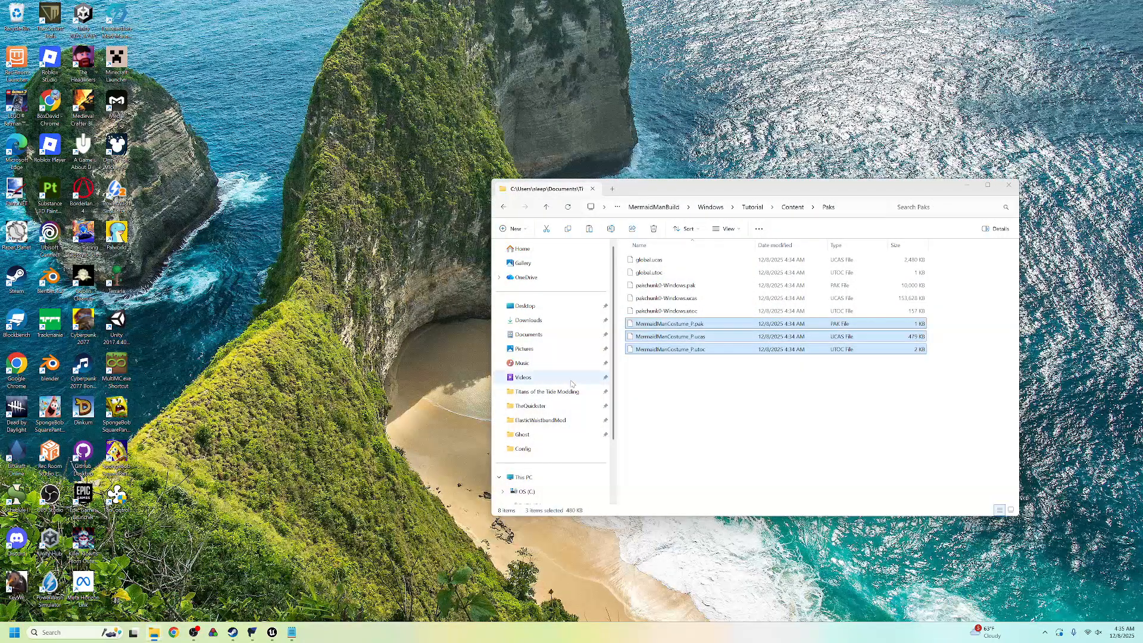
left_click(156, 632)
left_click(132, 581)
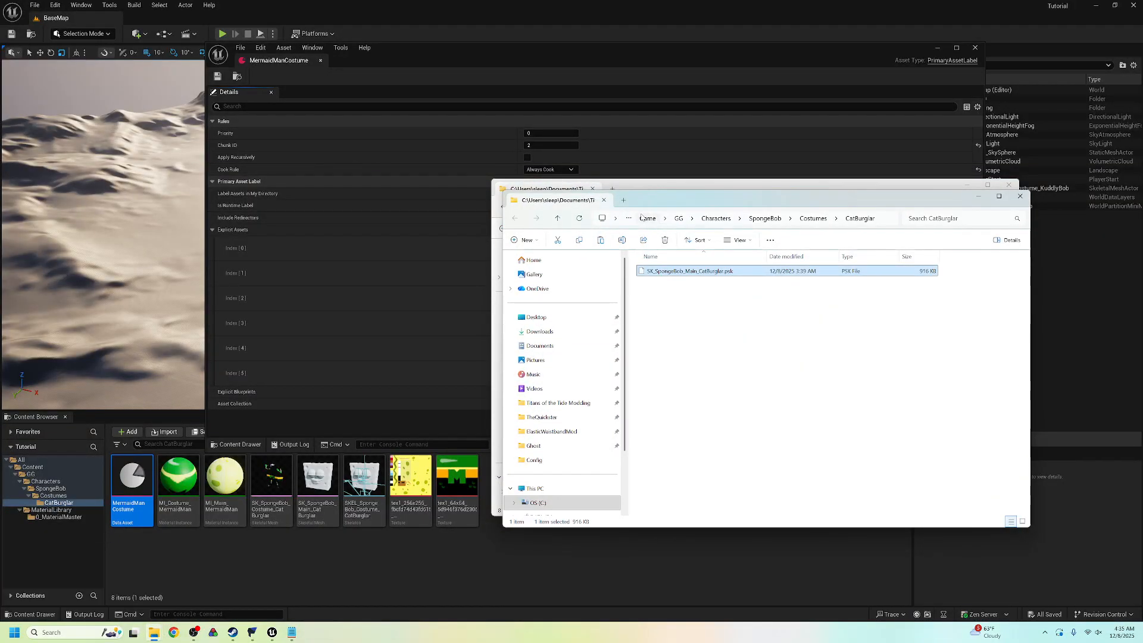
left_click(698, 220)
left_click(698, 220)
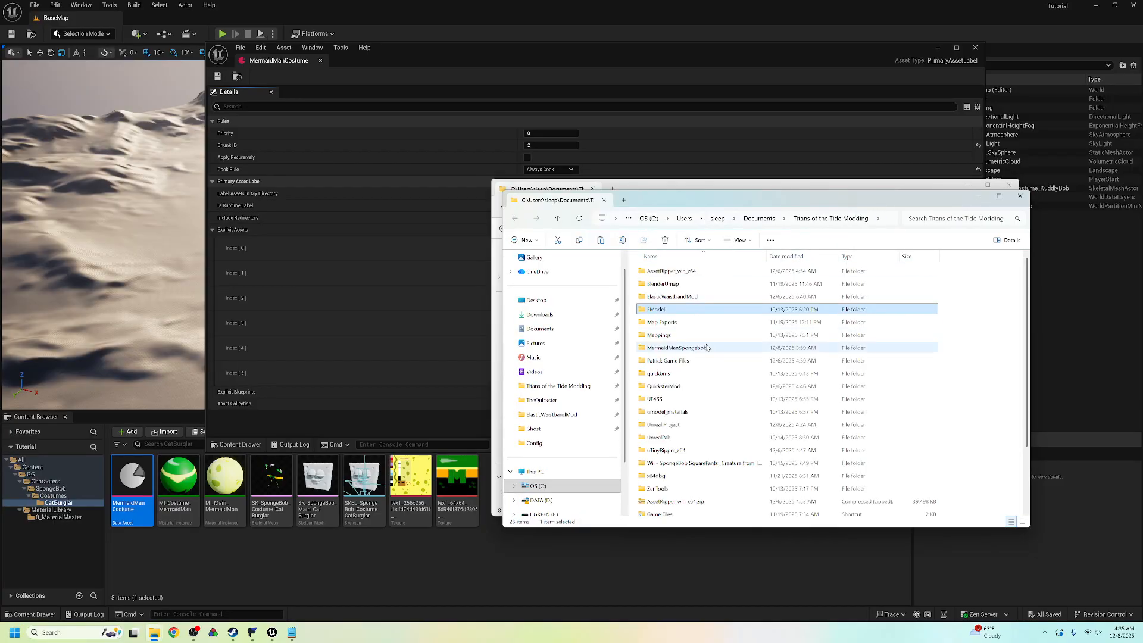
scroll(689, 395, "down", 2)
double_click(662, 433)
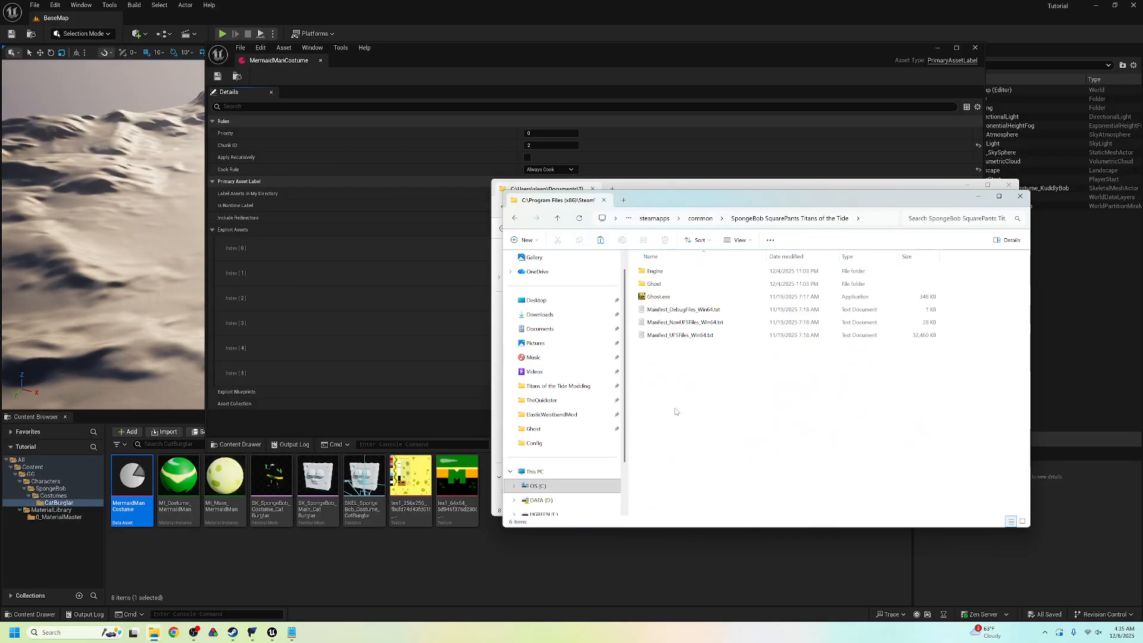
Paste the three MermaidManCostume_P files into the game's Ghost/Content/Paks folder.
double_click(655, 284)
double_click(655, 283)
left_click(660, 297)
double_click(661, 297)
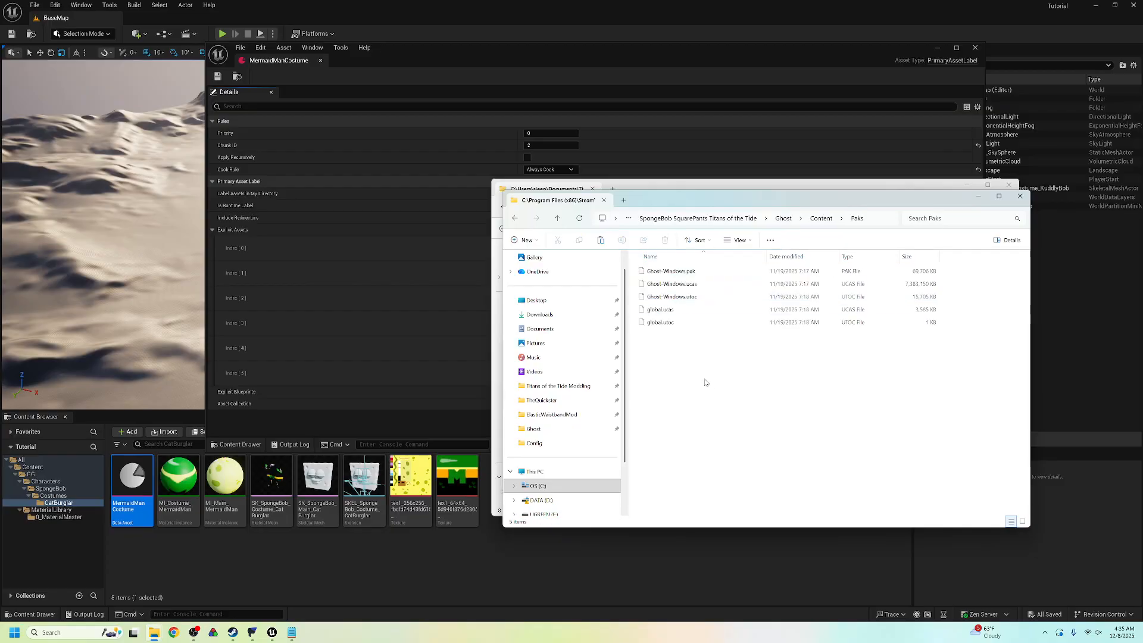
key("ctrl+v")
left_click(726, 414)
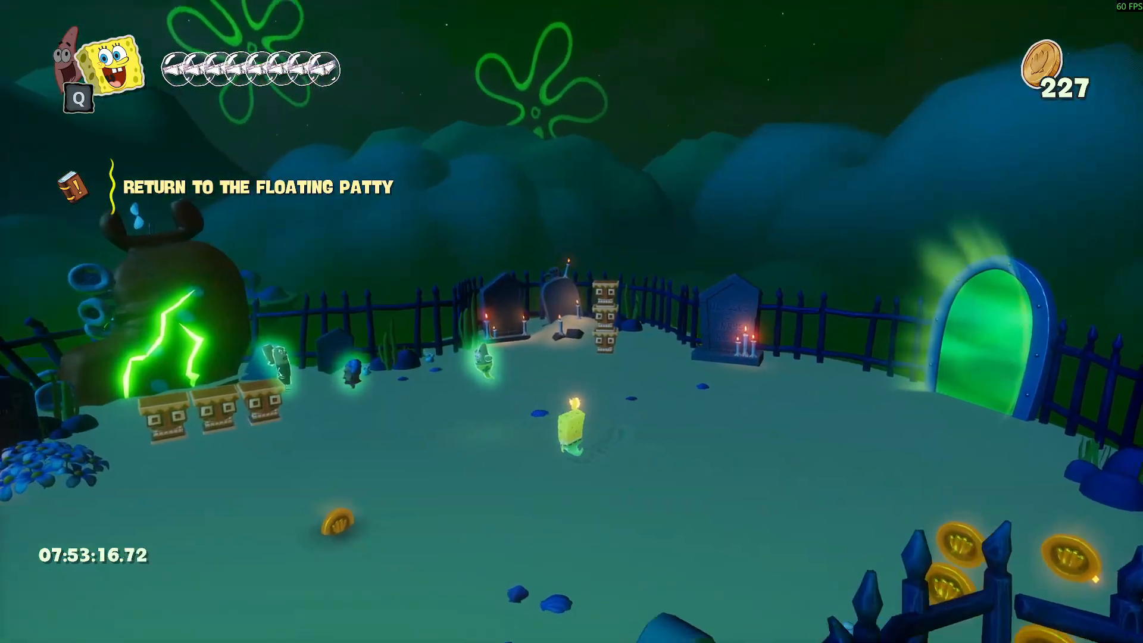
In Titans of the Tide, equip SpongeBob's Cat Burglar costume from the shop and return to the level.
key("Escape")
left_click(570, 44)
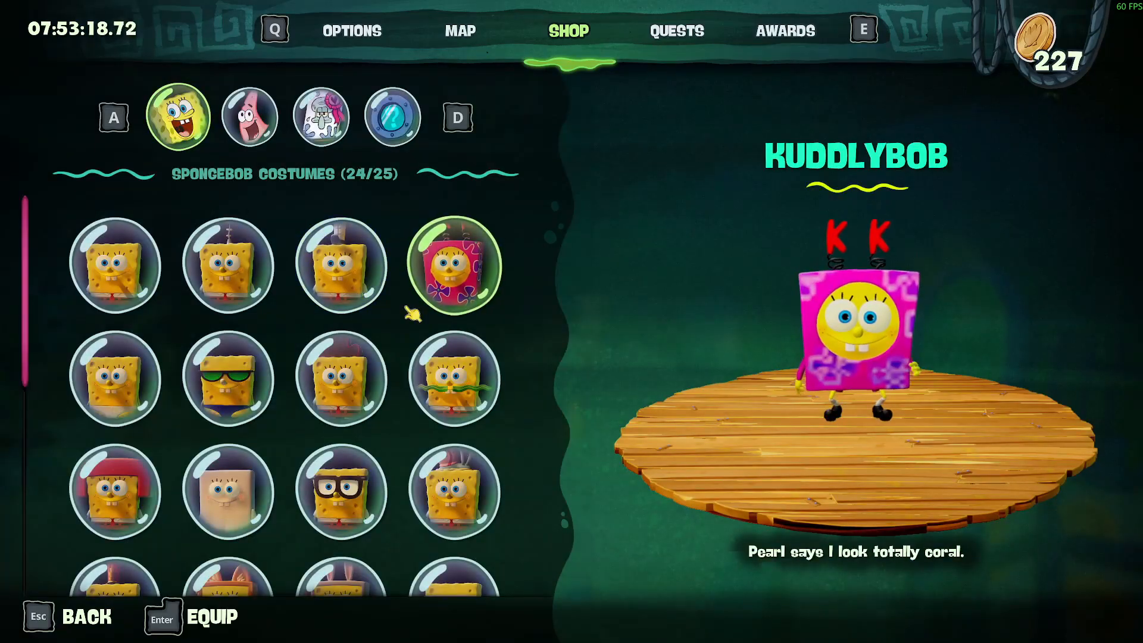
scroll(506, 327, "down", 2)
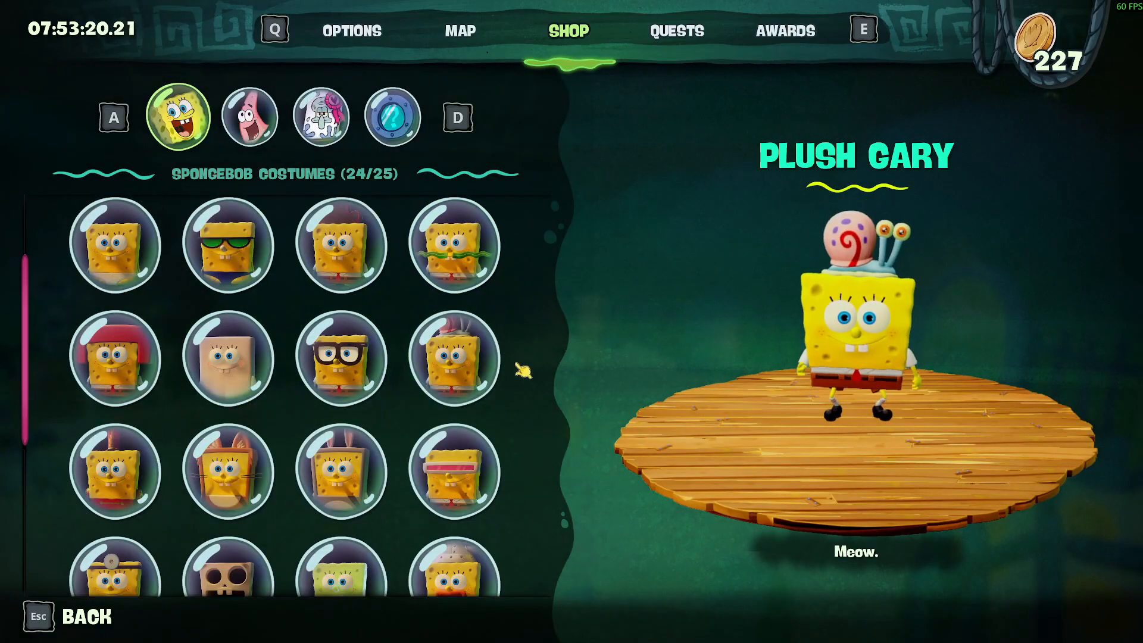
left_click(234, 473)
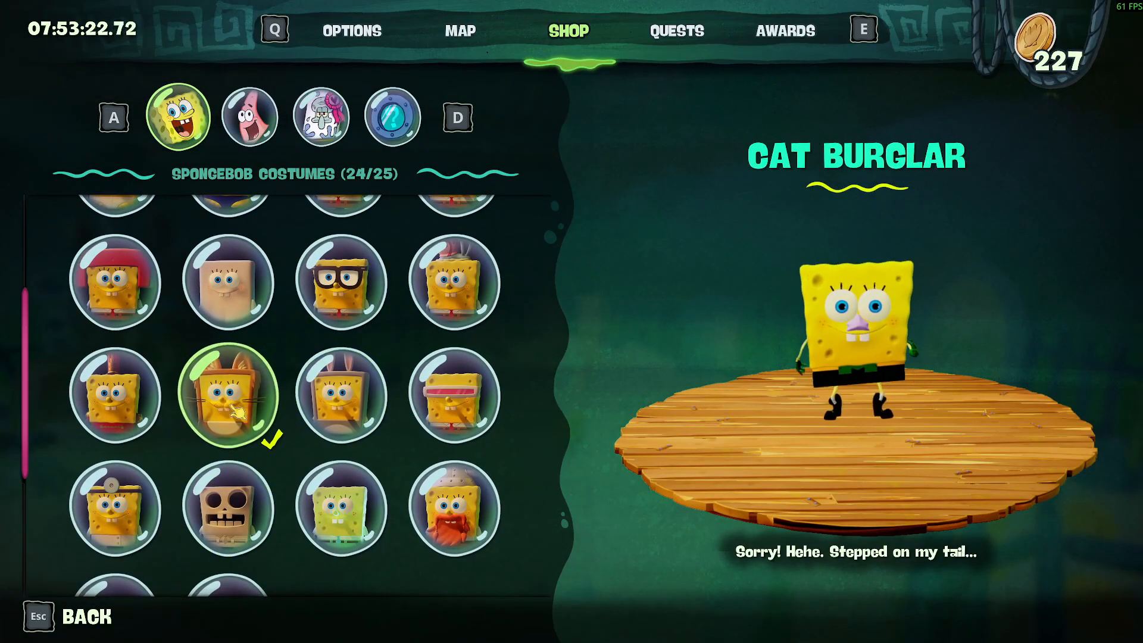
key("Escape")
Move SpongeBob around the cemetery to examine the replaced costume from several angles during gameplay.
key("s")
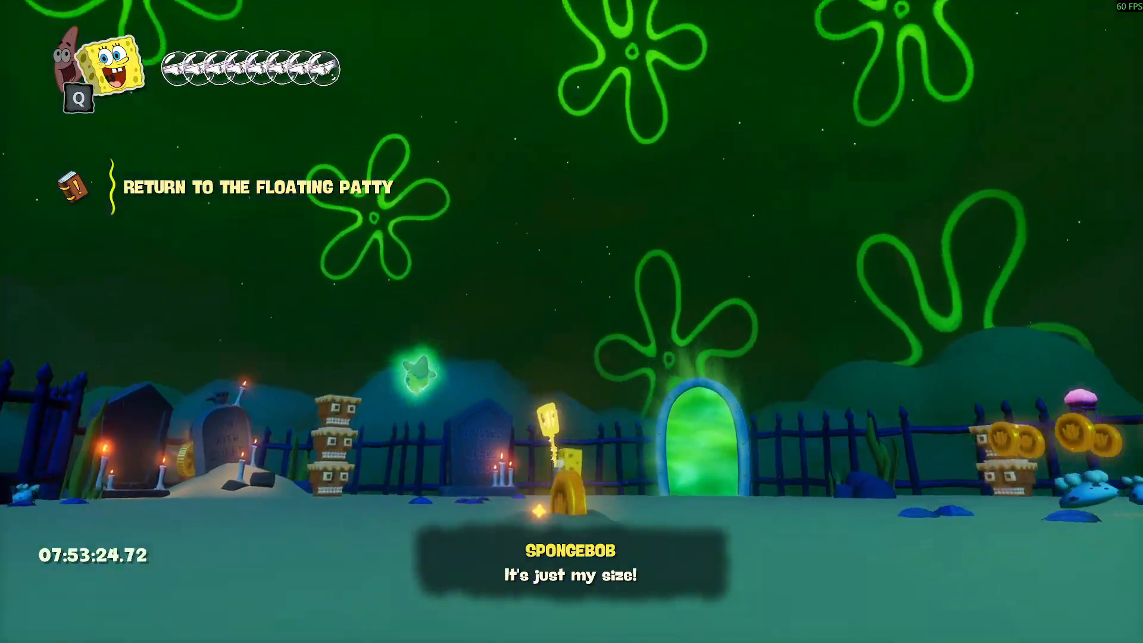
key("w")
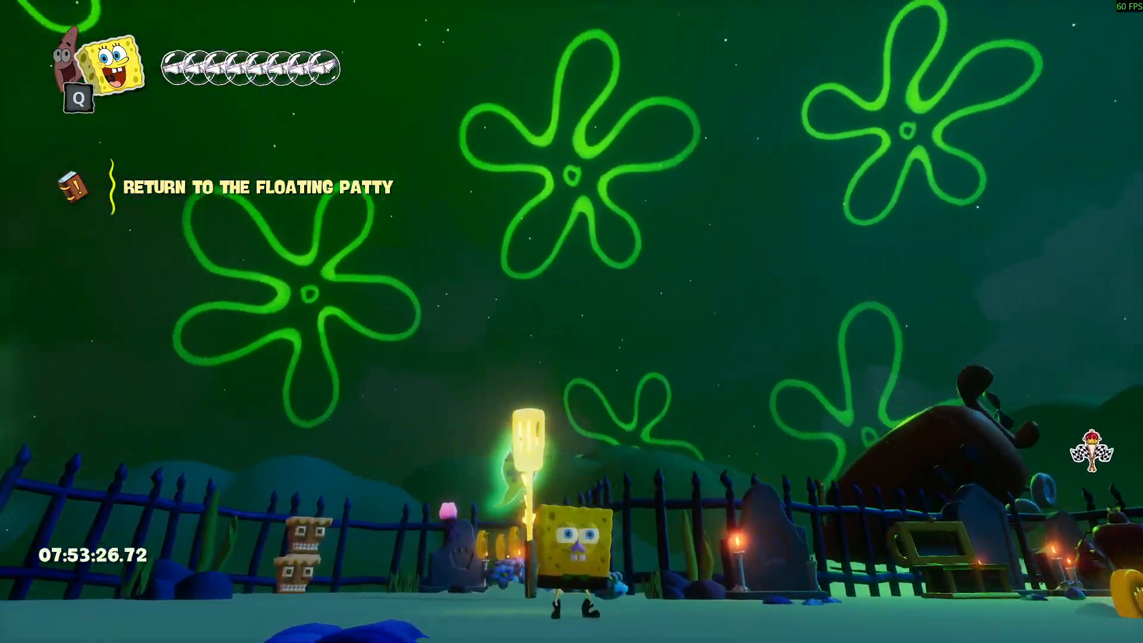
key("w")
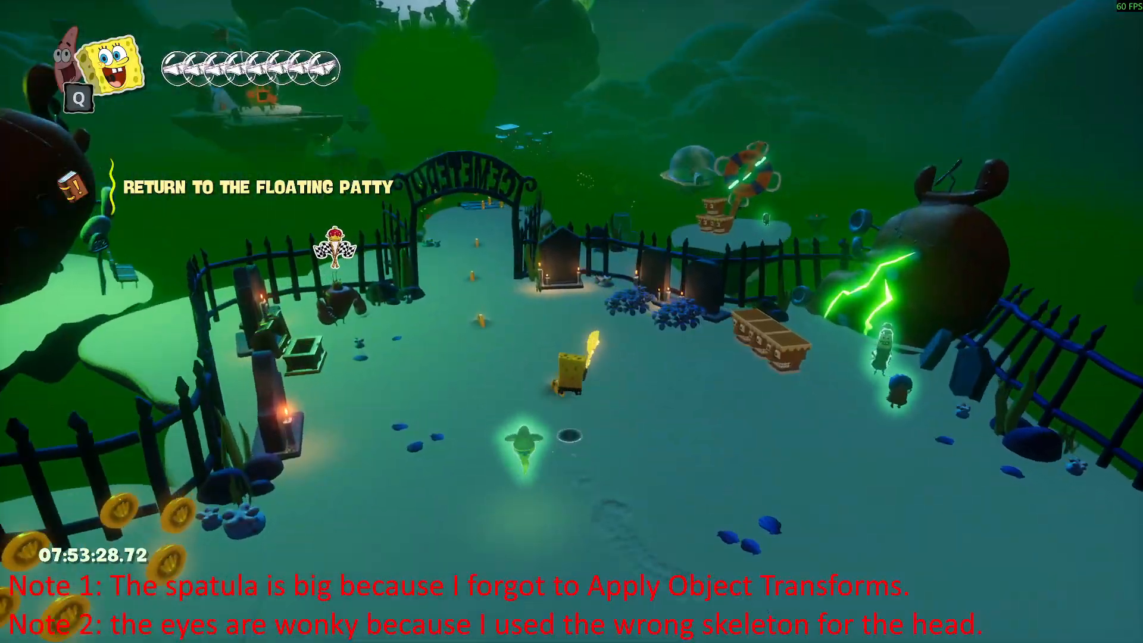
key("w")
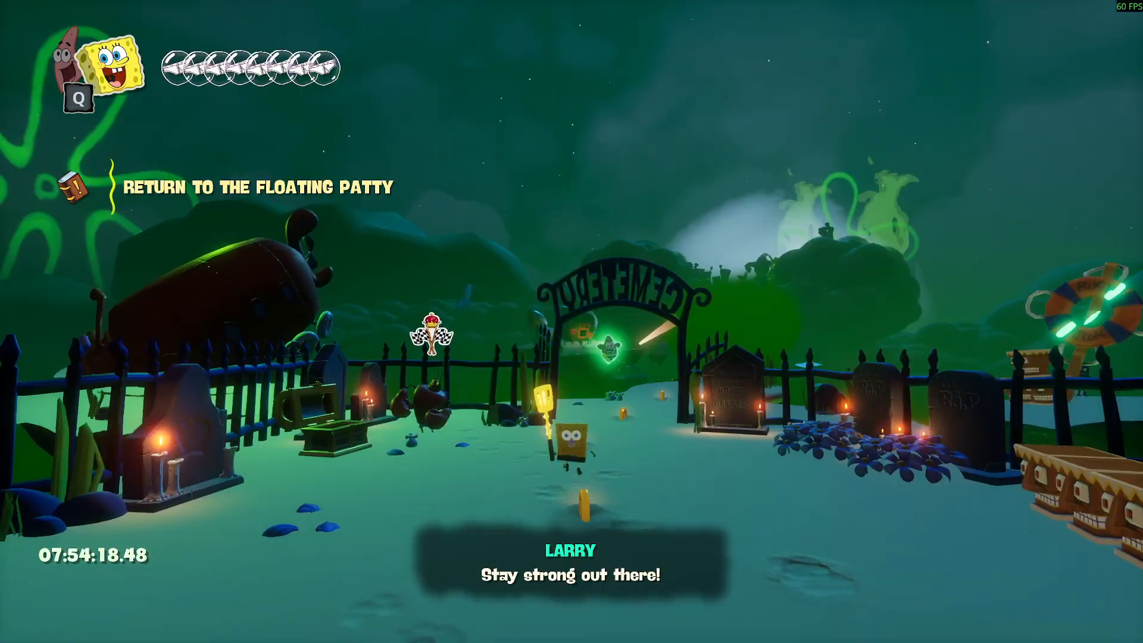
key("s")
key("s")
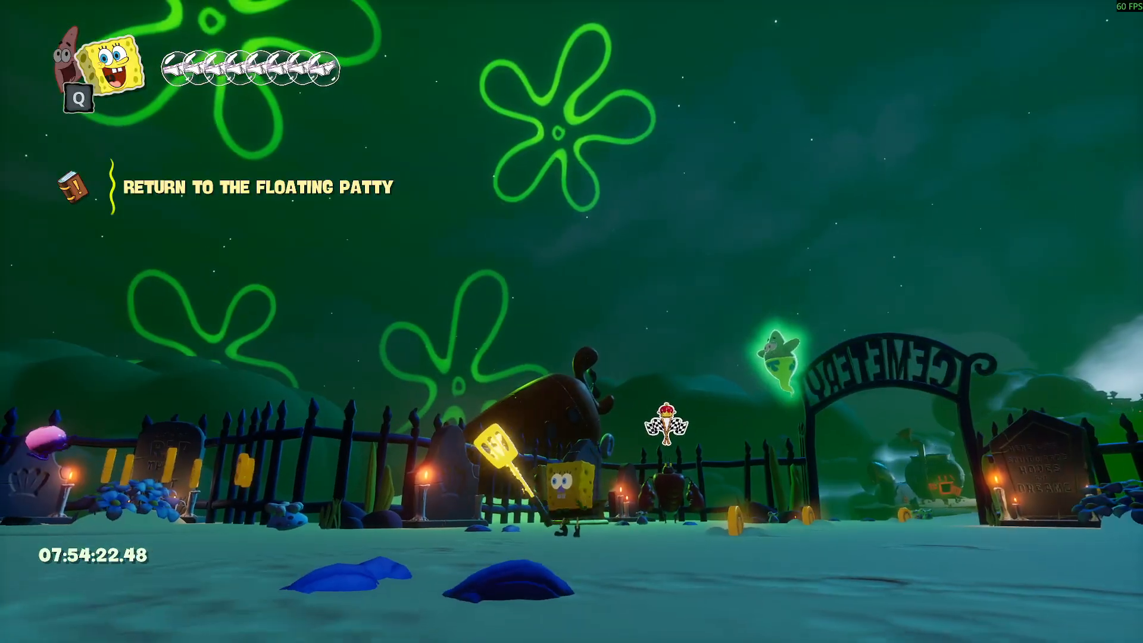
key("w")
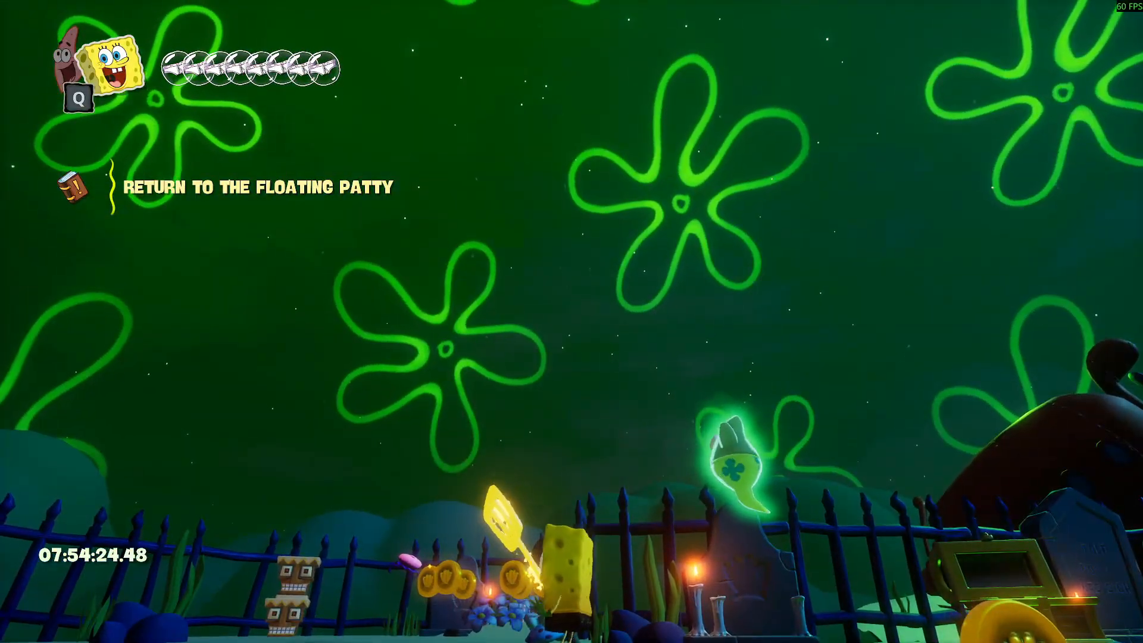
key("s")
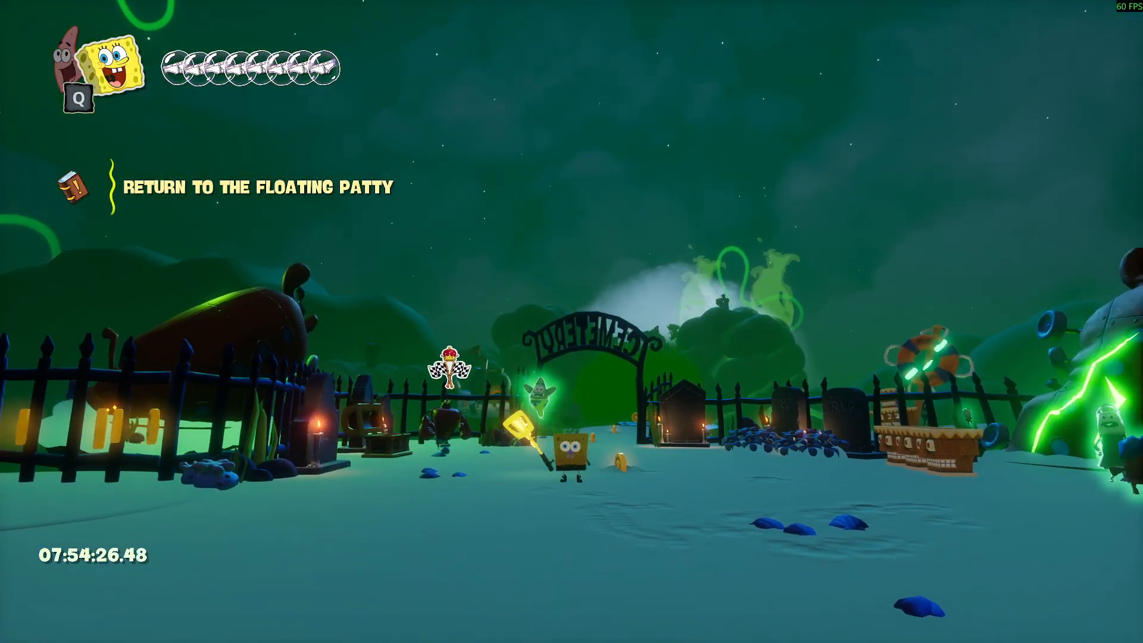